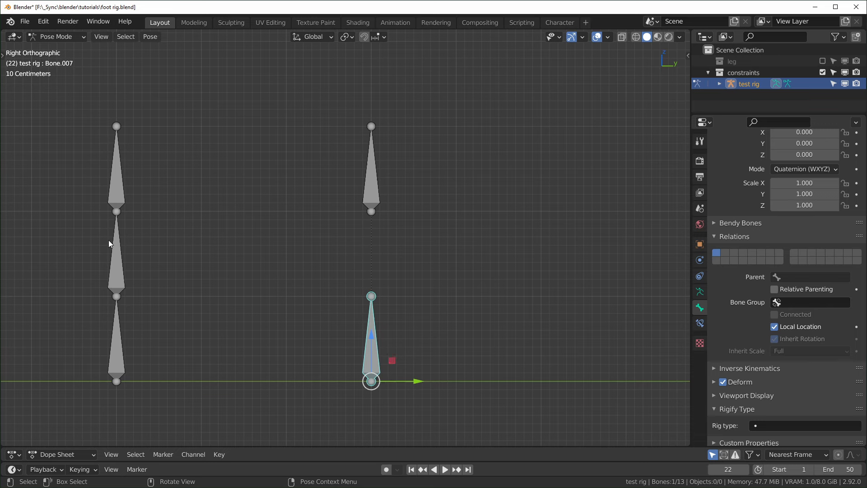
Step: Try rotating the unparented lower bone and moving its child bone above to test the offset parent relation
key(r)
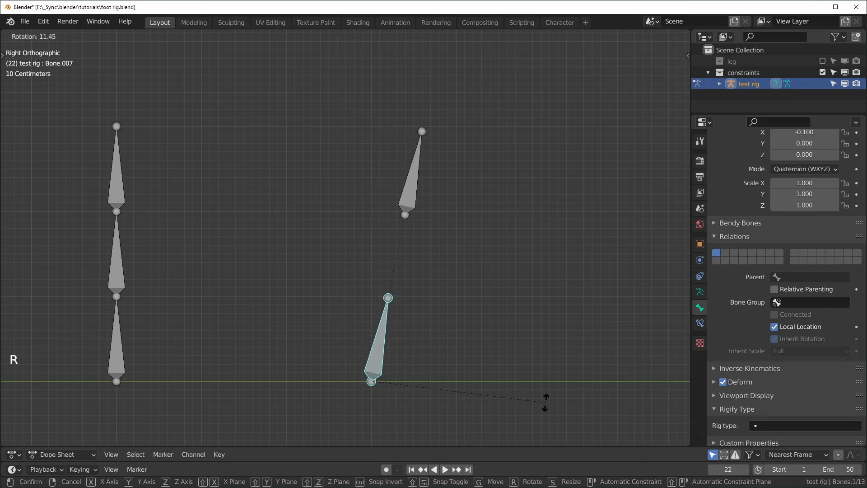
right_click(408, 257)
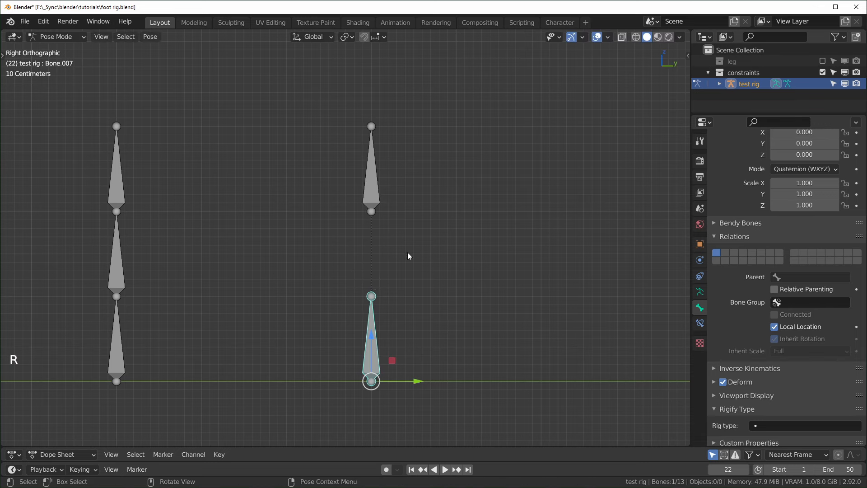
click(375, 190)
key(g)
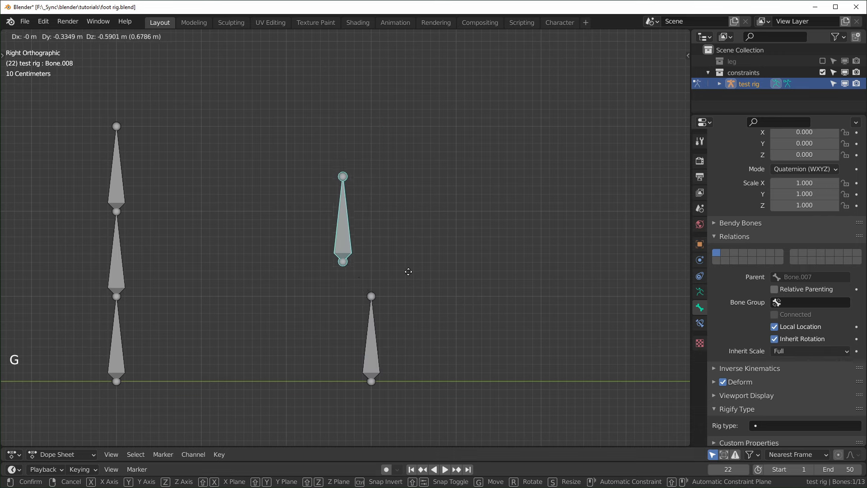
click(400, 278)
key(r)
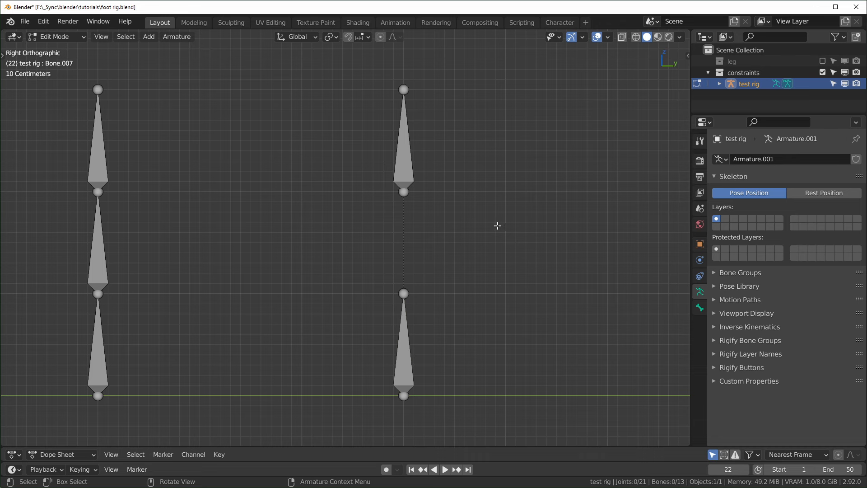
Step: Turn on Names and Axes in the armature's viewport display, trying In Front but leaving it off
click(703, 299)
click(715, 313)
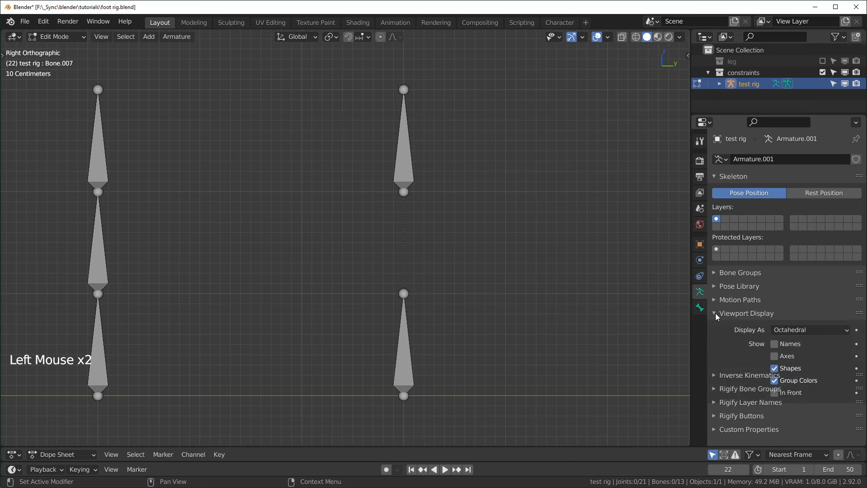
click(803, 330)
click(804, 330)
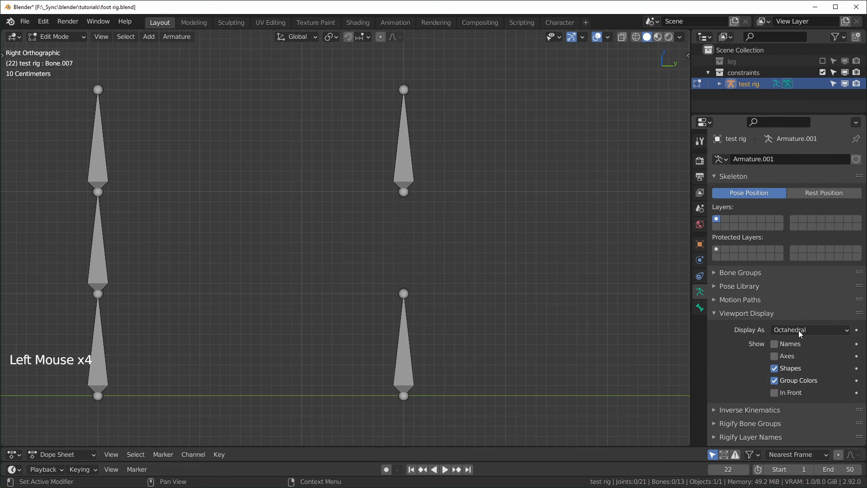
click(774, 344)
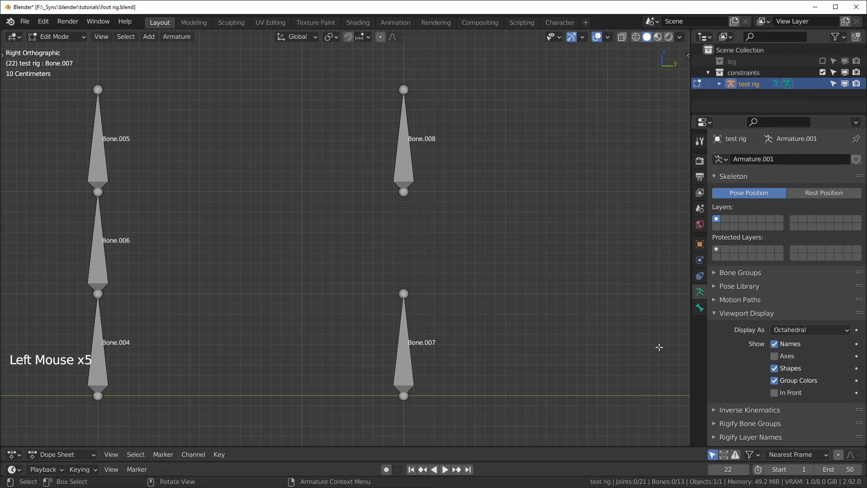
click(774, 356)
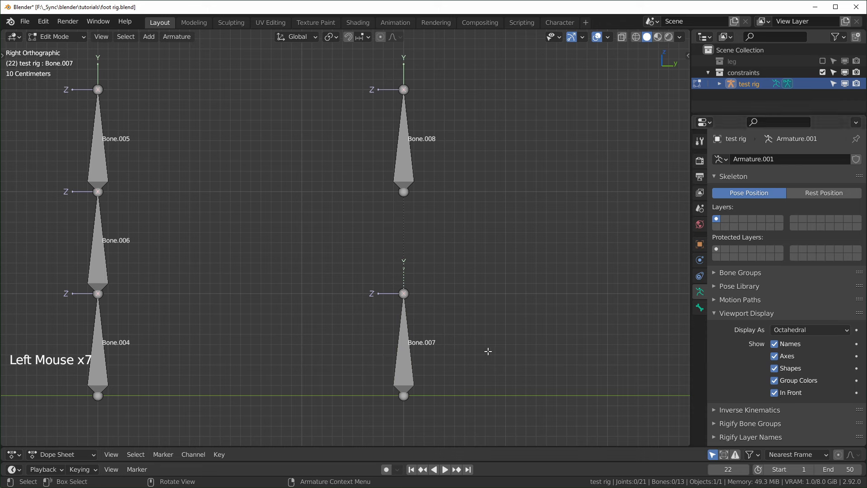
click(775, 392)
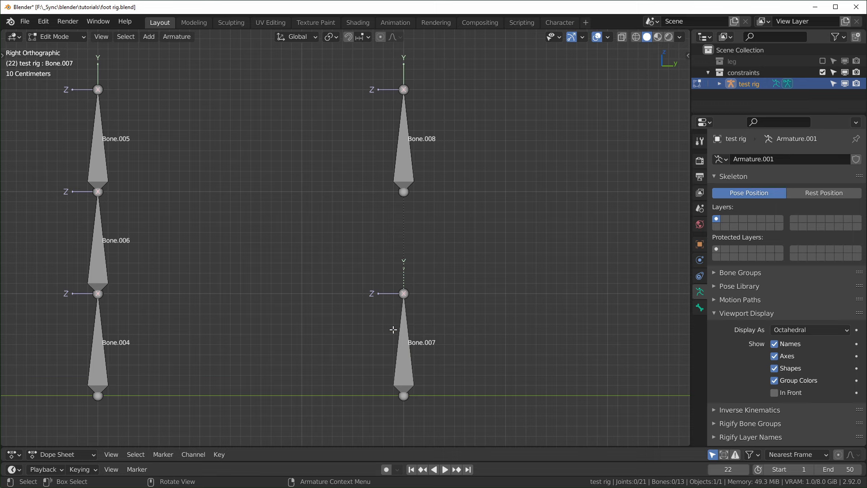
Step: Extrude a horizontal bone along negative Y from the lower tip of Bone.001 in the vertical chain
shift+middle_drag(519, 305, 566, 340)
scroll(594, 343, down, 1)
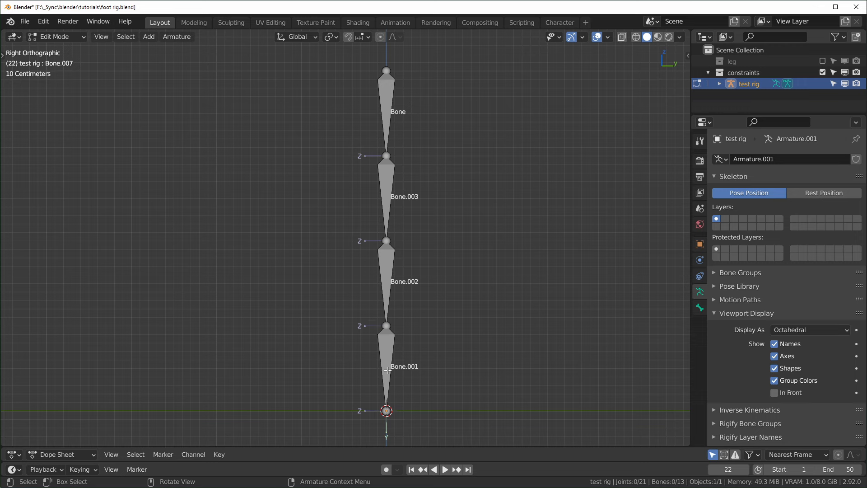
key(Tab)
click(386, 410)
key(Tab)
click(387, 410)
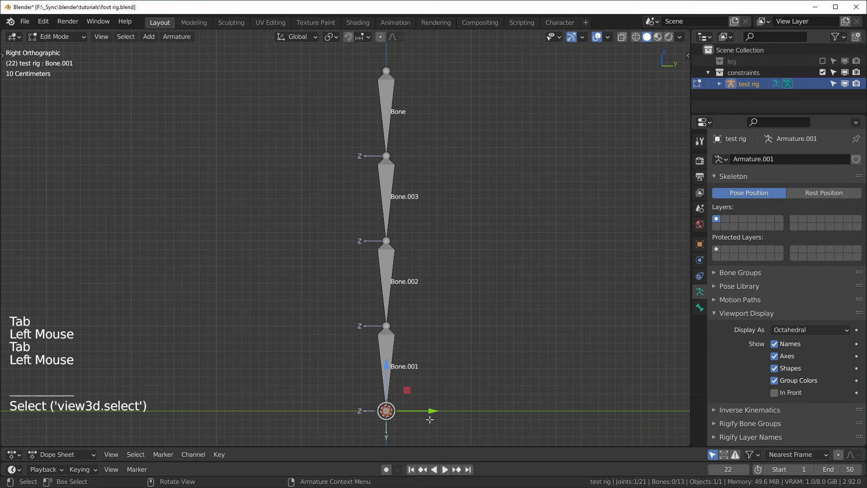
key(e)
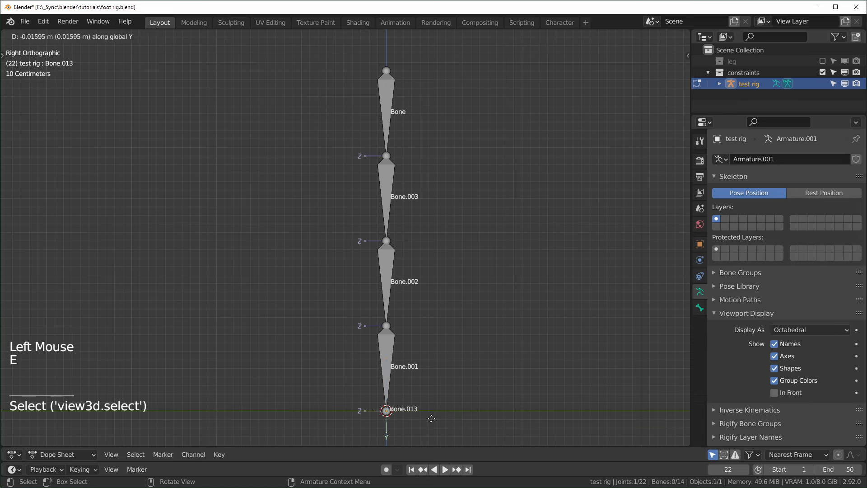
click(346, 409)
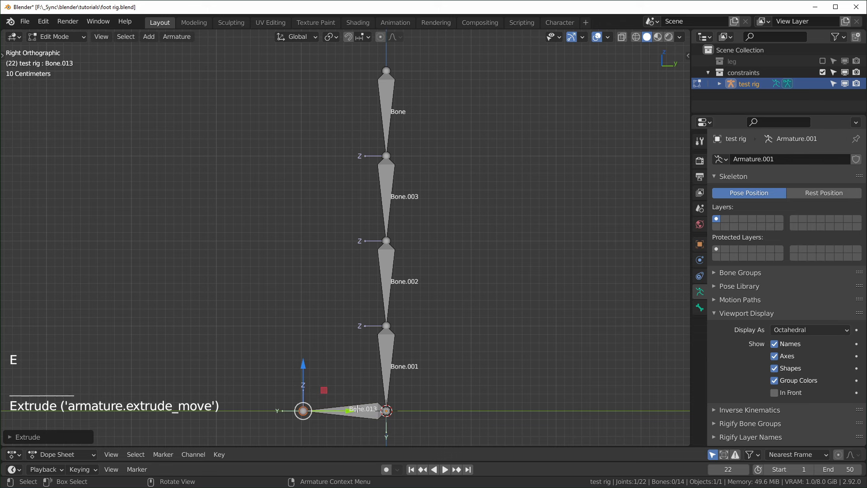
Step: Rename the extruded horizontal bone ik and clear its parent
click(360, 411)
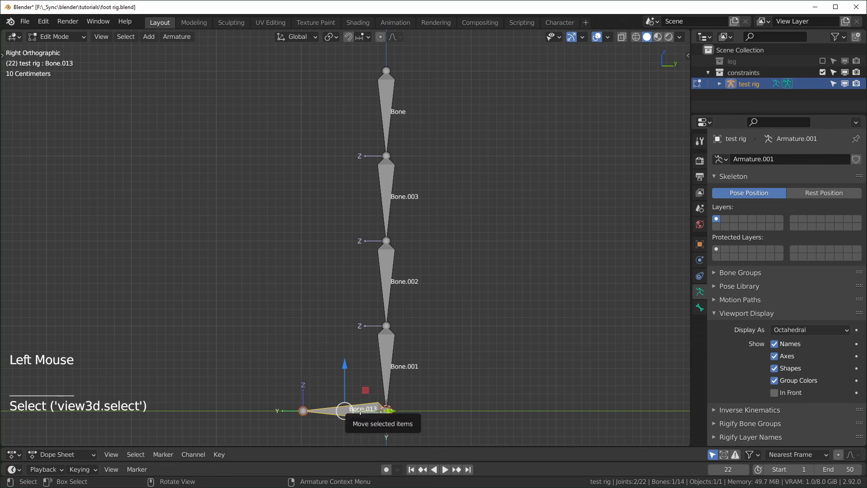
key(F2)
text(ik)
key(Return)
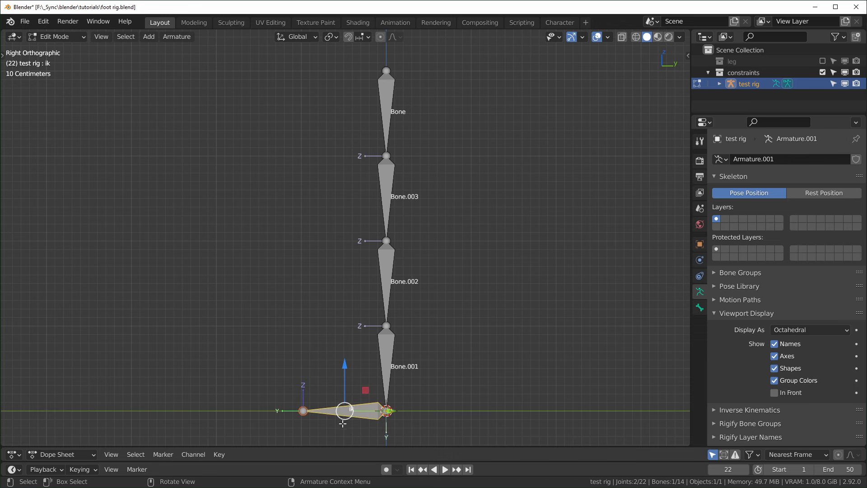
key(alt+p)
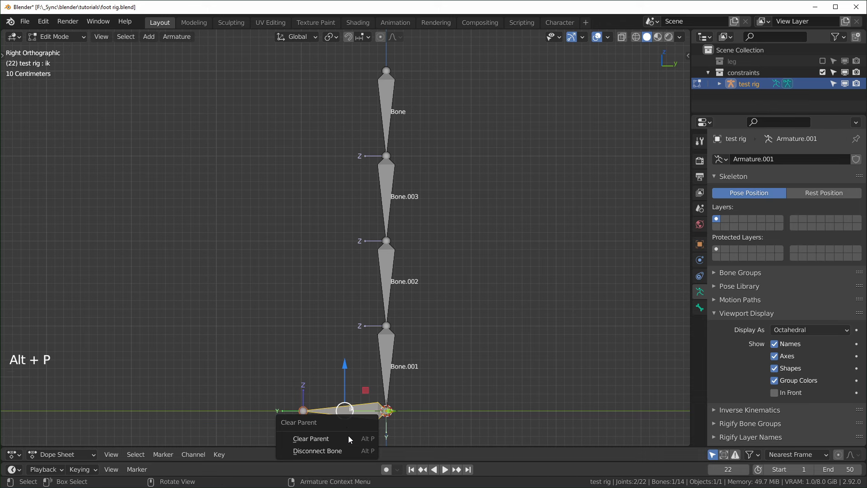
click(356, 439)
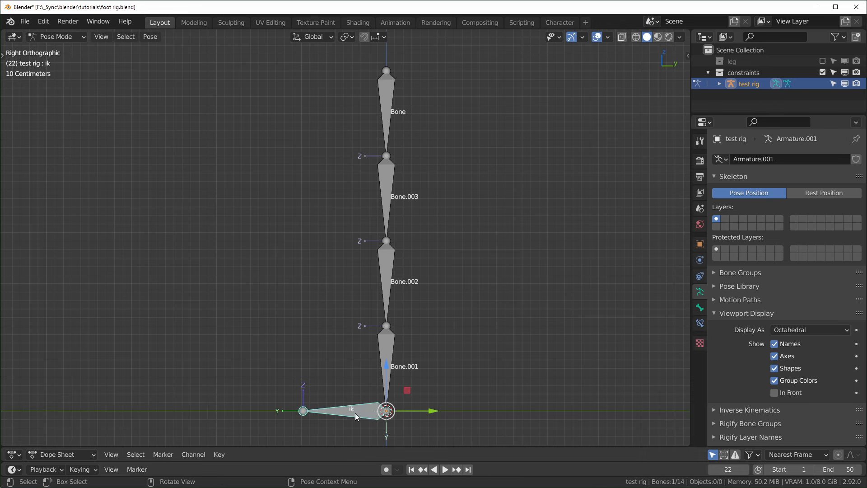
Step: Add an IK constraint to Bone.001 in Pose Mode with the ik bone as its target
click(363, 411)
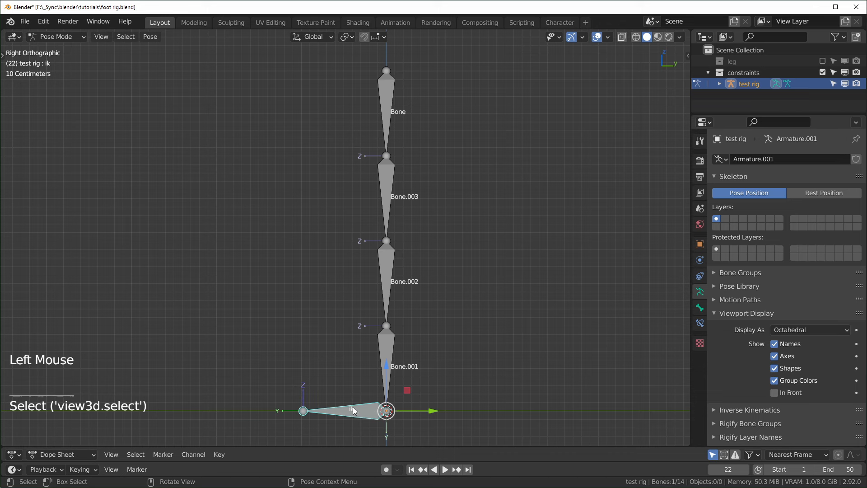
shift+click(388, 365)
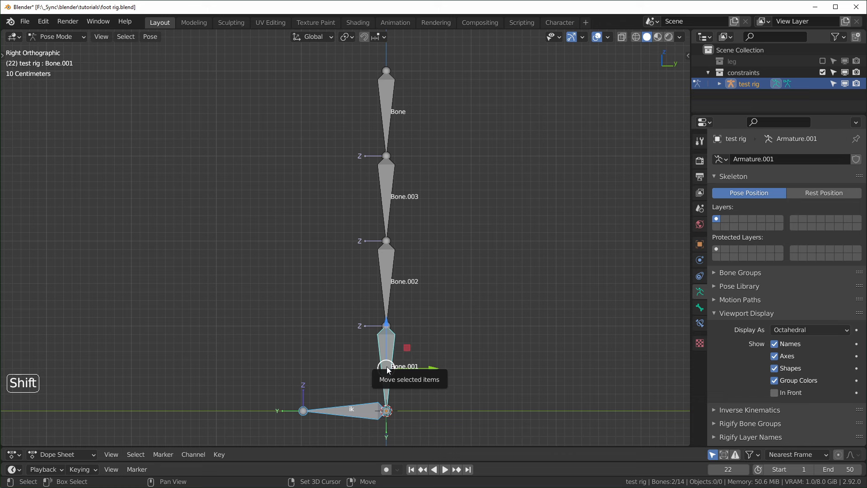
key(shift+i)
click(370, 367)
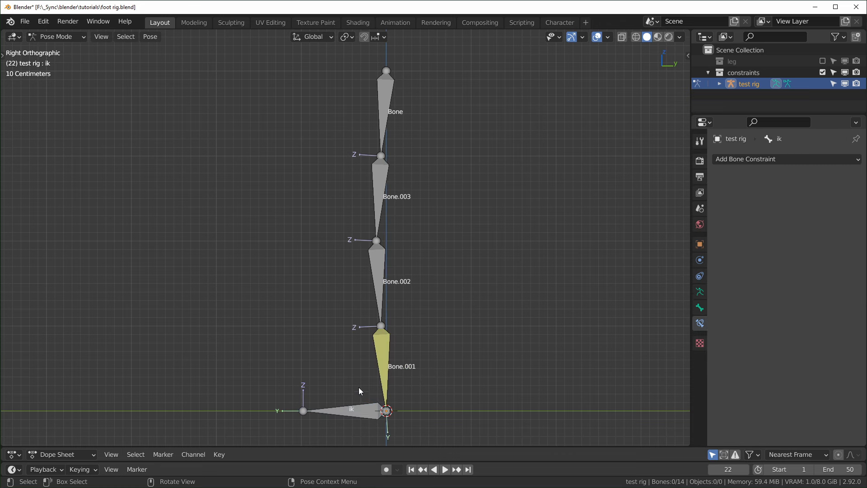
Step: Try moving the ik bone to test how the chain follows it
click(354, 413)
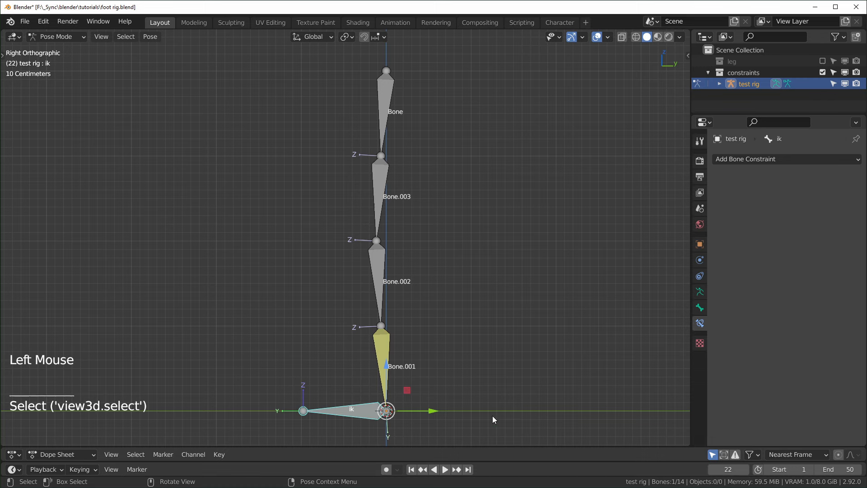
key(g)
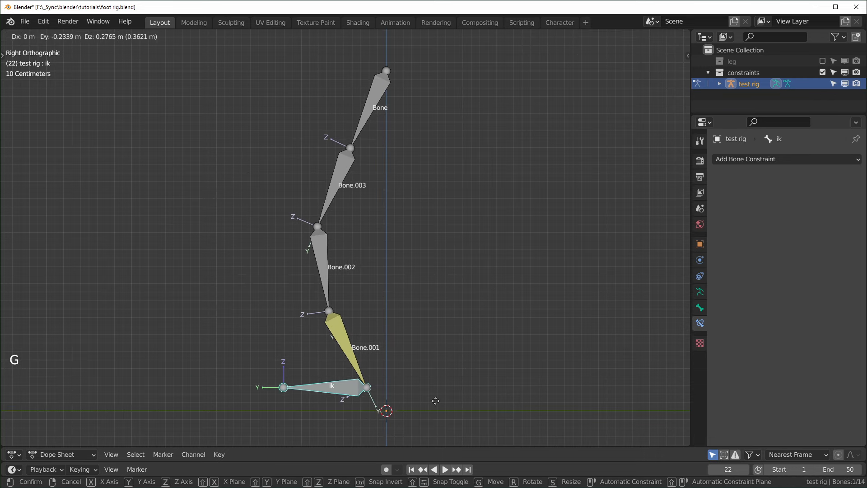
key(Escape)
Step: Select the chain's middle bones, Bone.002 and Bone.003, in Edit Mode to examine the slight pre-bend at their joints
key(Tab)
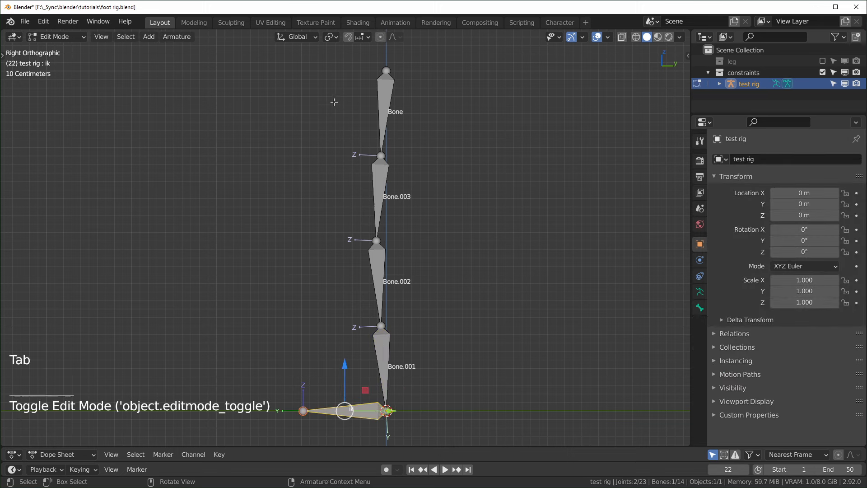
drag(315, 120, 473, 348)
mouse_move(429, 243)
mouse_down()
mouse_move(401, 248)
mouse_move(423, 252)
mouse_up()
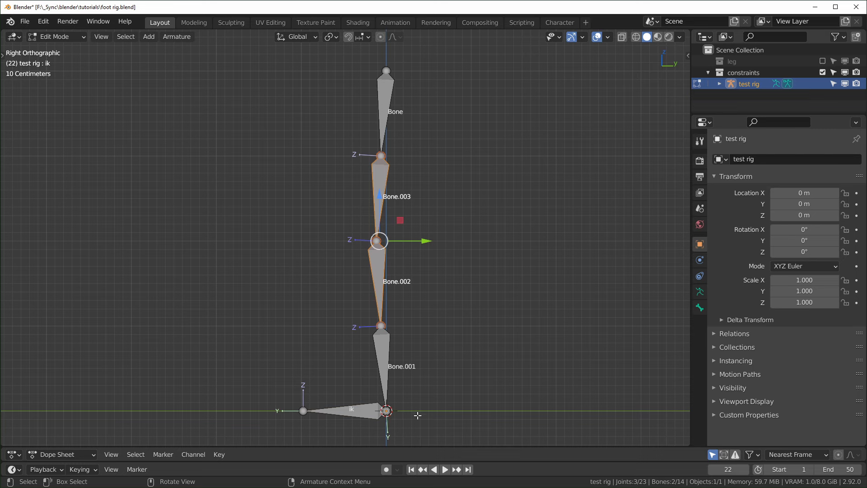
Step: Raise the ik bone in Pose Mode to check in which direction the chain bends
key(Tab)
click(440, 429)
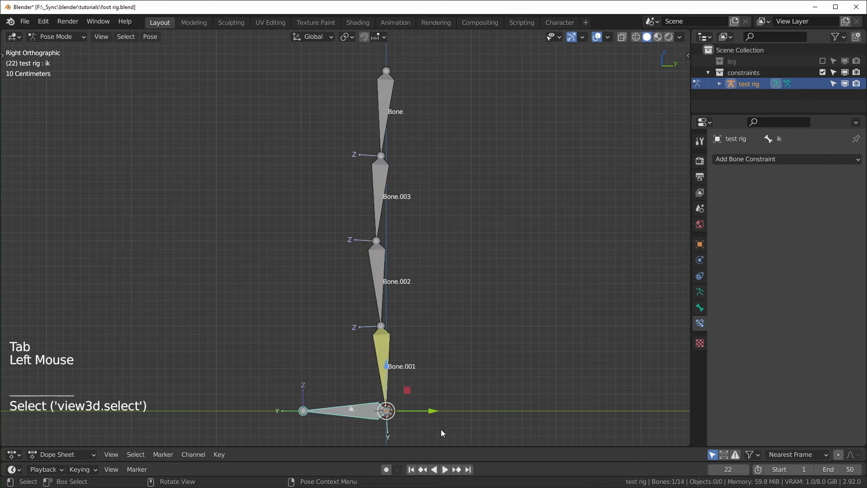
key(g)
key(Escape)
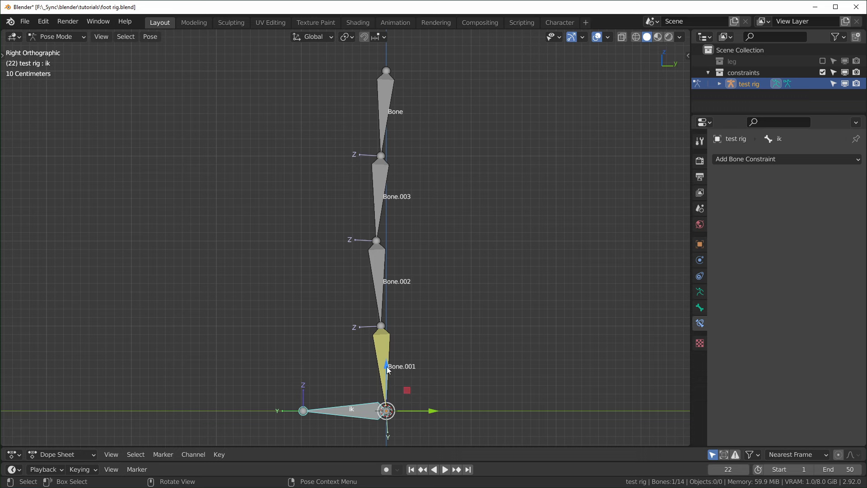
key(g)
key(Escape)
click(381, 351)
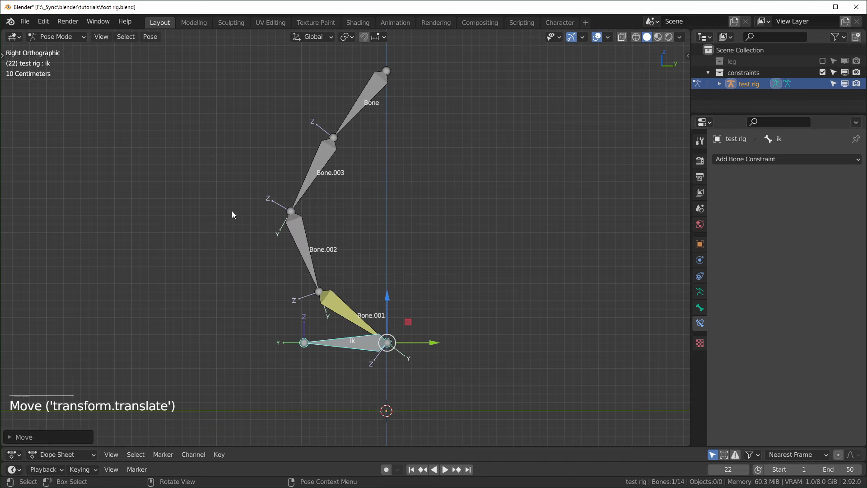
middle_drag(232, 211, 281, 255)
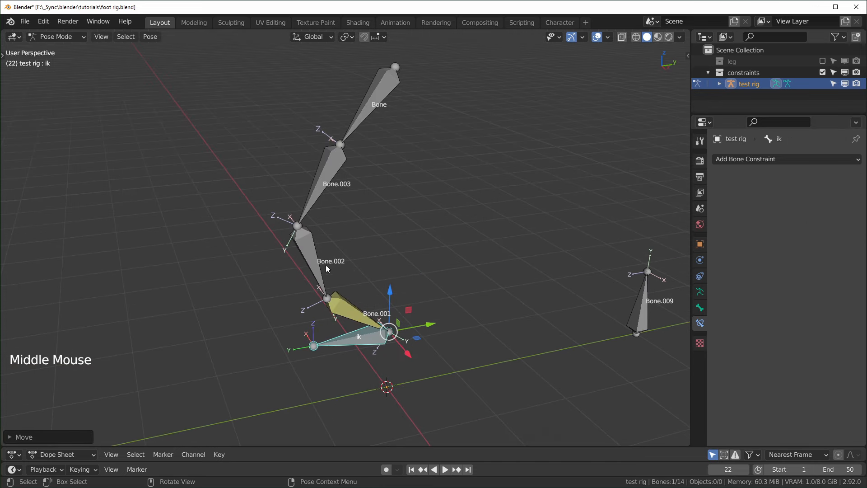
Step: Clear the location and rotation of all bones and return to the right orthographic view
key(a)
key(alt+g)
key(alt+r)
key(KP_3)
click(468, 354)
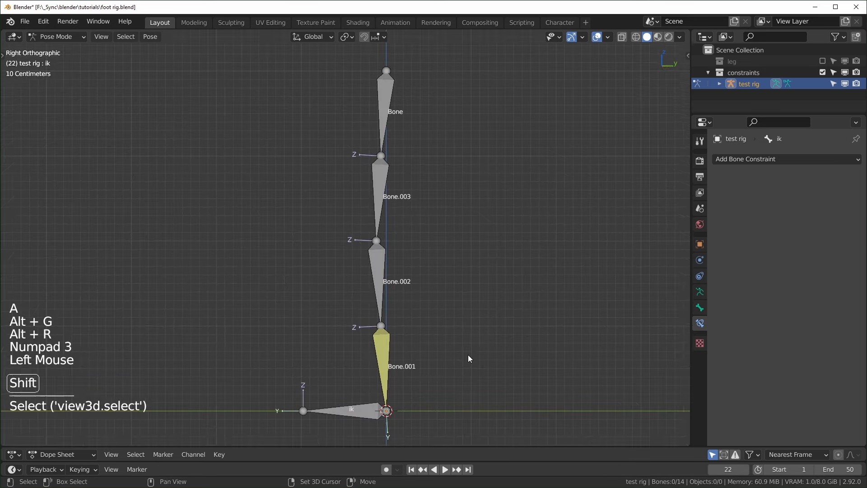
Step: Duplicate the ik bone in Edit Mode, place the copy on the negative Y side level with the chain's middle joint, and rename it target
shift+middle_drag(468, 354, 446, 363)
key(Tab)
click(381, 396)
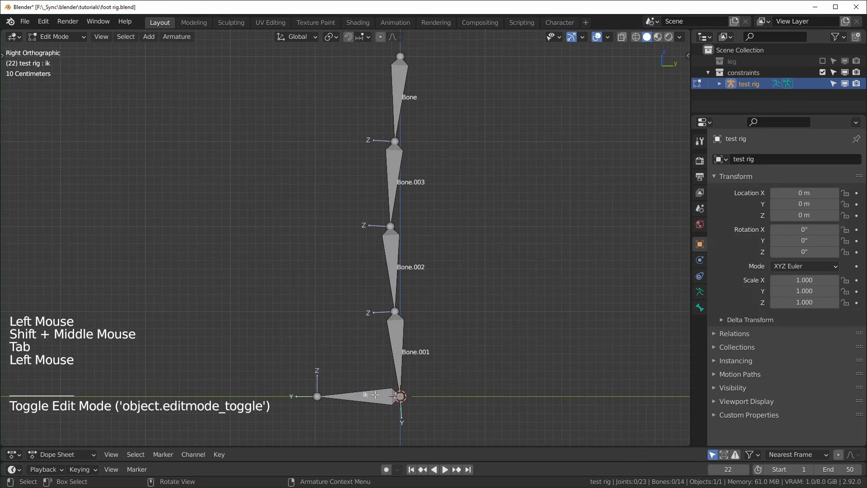
key(shift+d)
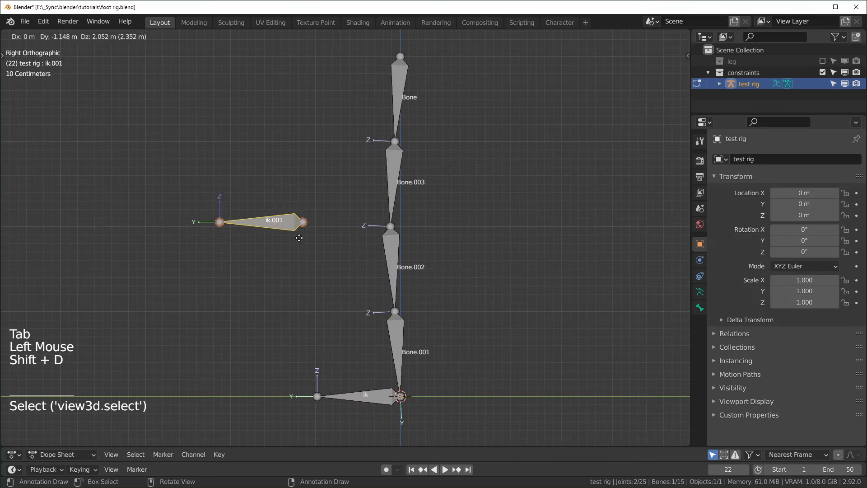
click(236, 239)
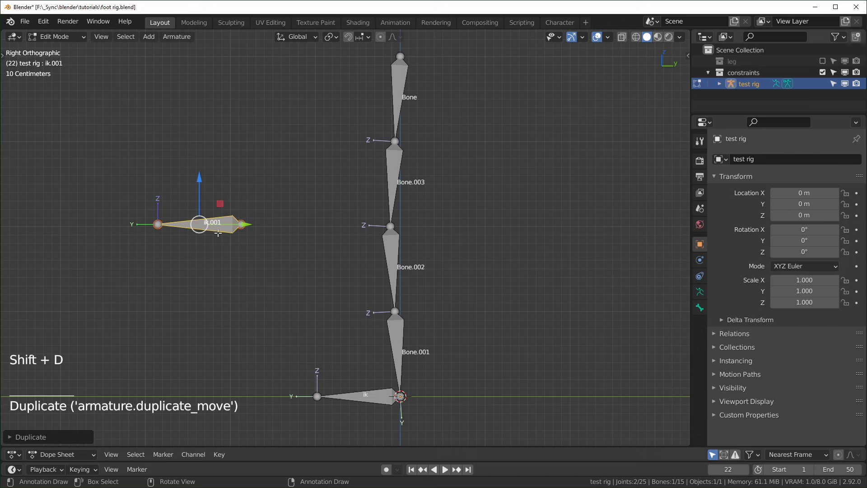
key(F2)
text(target)
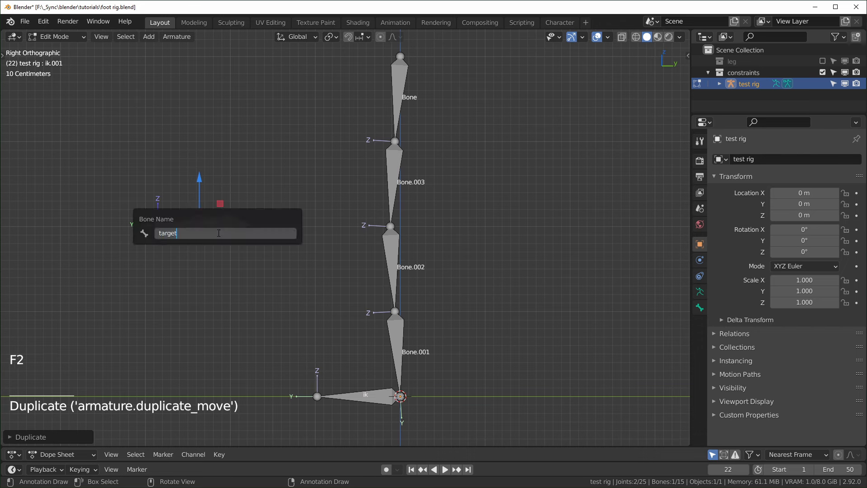
key(Return)
Step: In Pose Mode, set the pole target of Bone.001's IK constraint to the target bone of test rig
key(Tab)
click(402, 327)
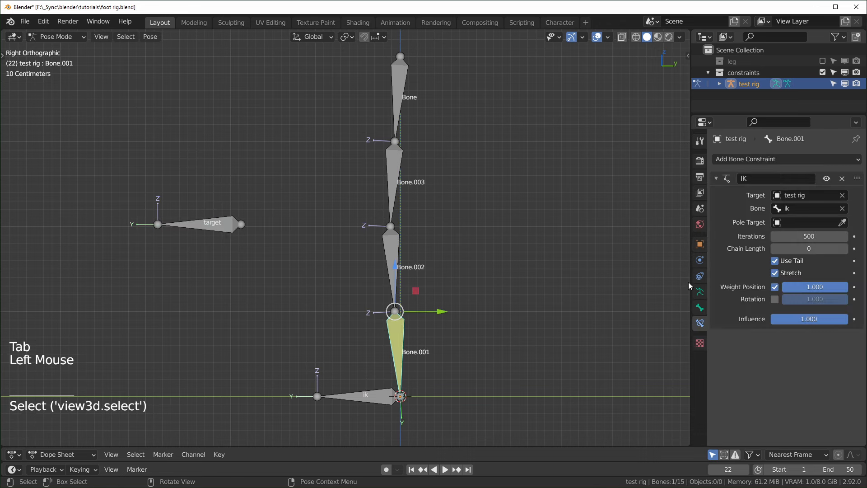
click(810, 223)
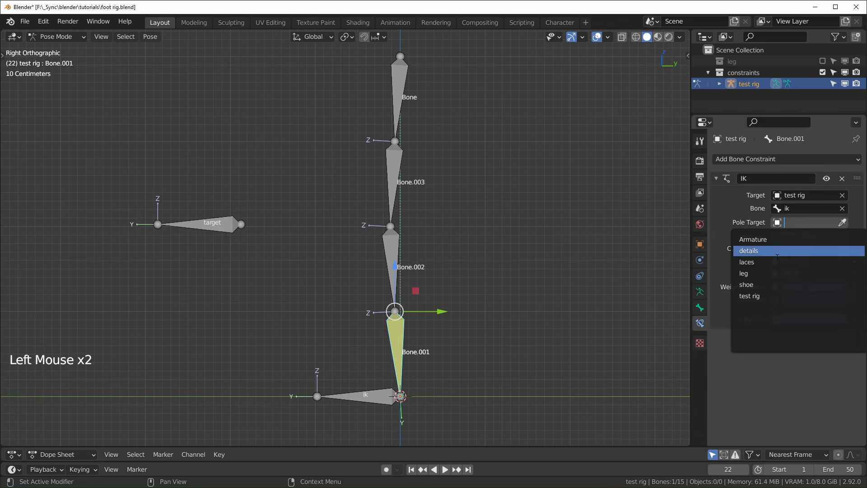
click(758, 296)
click(809, 235)
key(BackSpace)
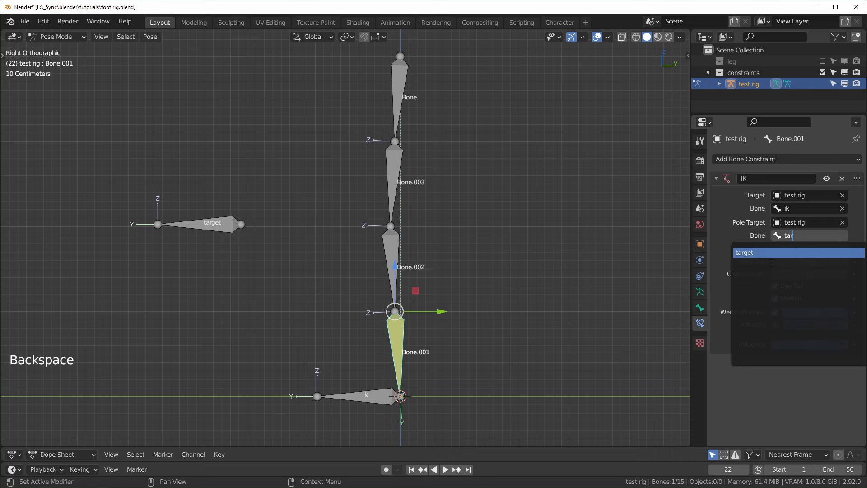
click(750, 248)
Step: Raise the ik bone and view the chain in perspective to check its bend direction relative to the target bone
click(378, 397)
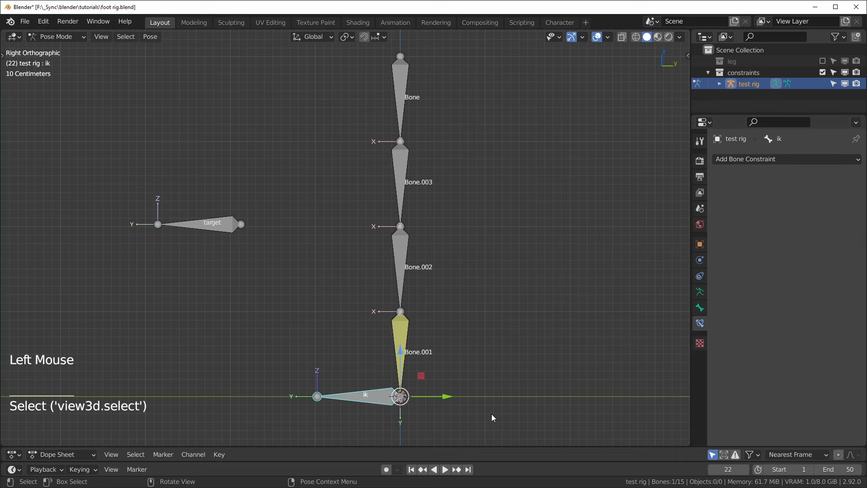
key(g)
click(476, 319)
middle_drag(475, 316, 428, 286)
Step: Set the Pole Angle of Bone.001's IK constraint to 90°
click(415, 236)
click(430, 281)
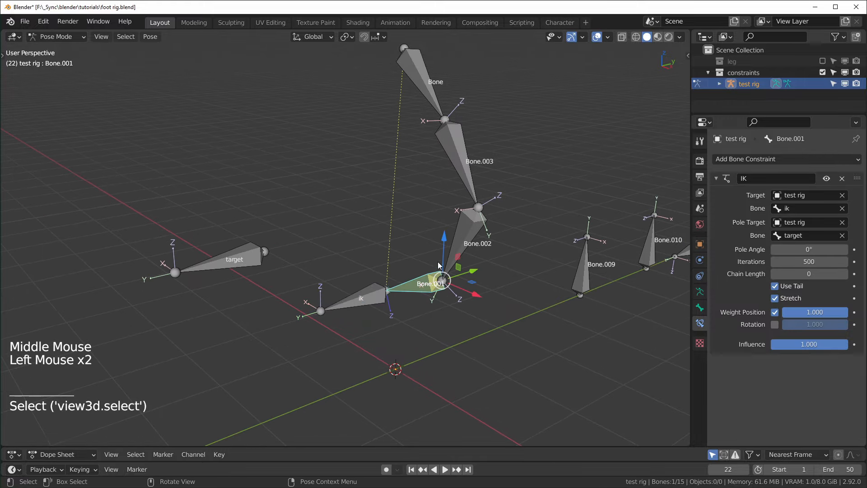
drag(807, 250, 861, 250)
click(808, 249)
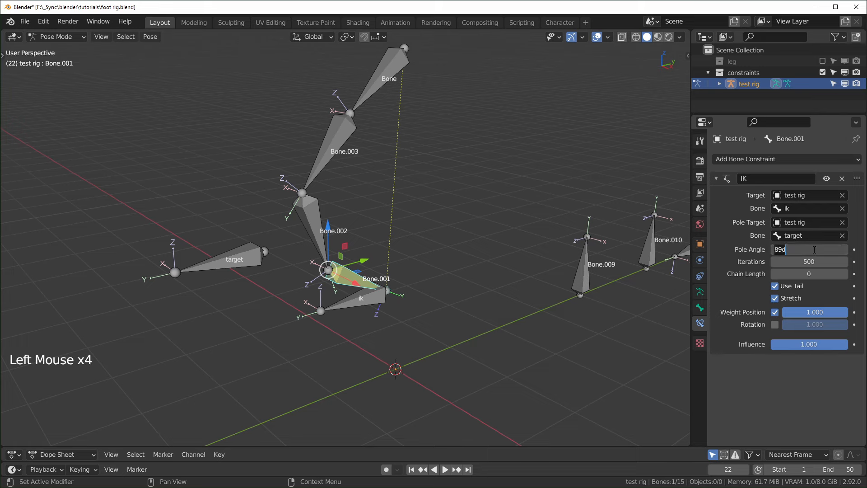
text(90)
key(Return)
Step: Move the target bone along the X axis to test how it steers the chain
middle_drag(434, 375, 294, 325)
click(269, 300)
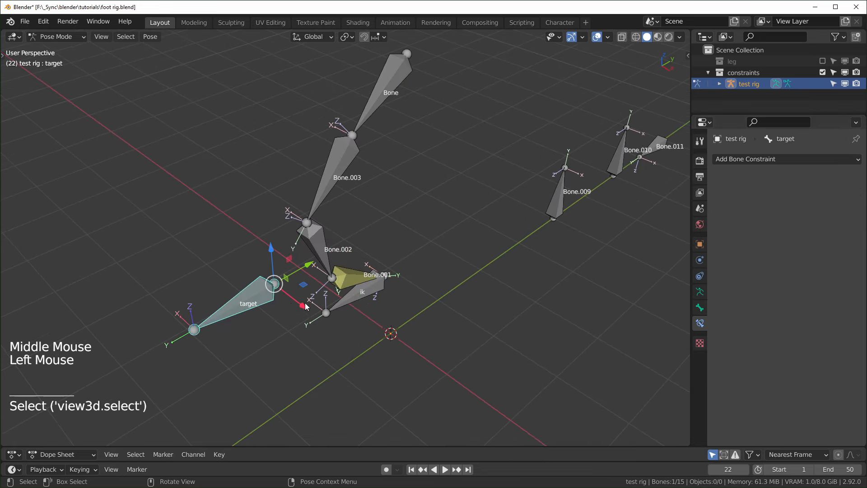
drag(304, 306, 311, 324)
Step: Set the Chain Length of Bone.001's IK constraint to 3
shift+middle_drag(464, 380, 467, 352)
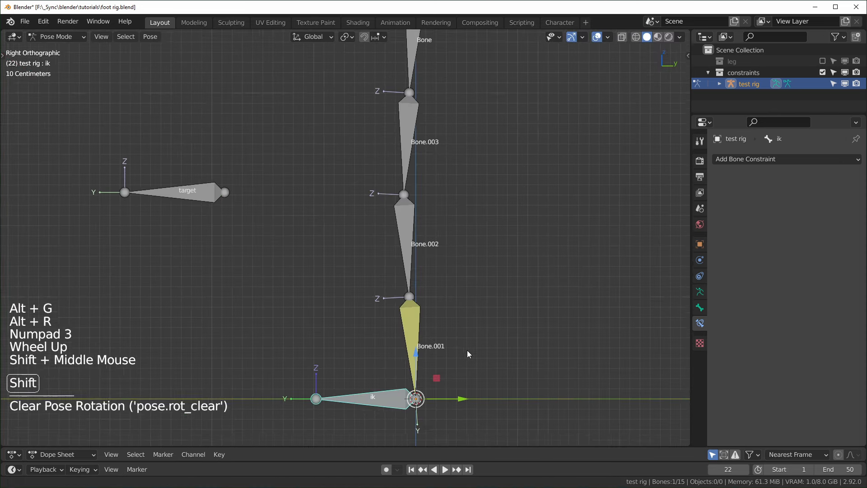
scroll(468, 353, down, 1)
click(401, 308)
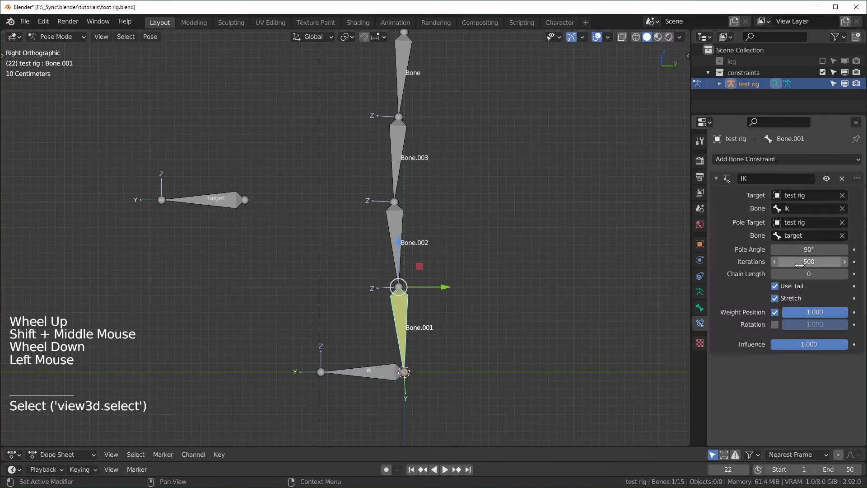
scroll(489, 321, down, 1)
shift+middle_drag(489, 321, 524, 342)
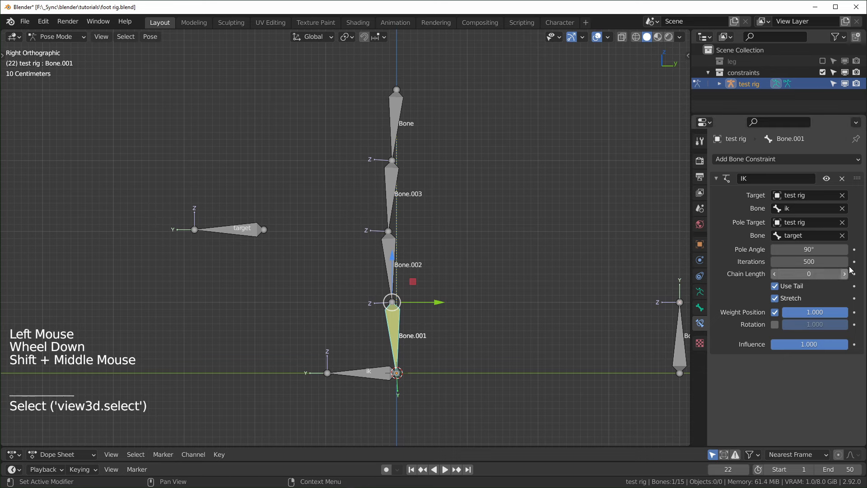
scroll(462, 385, up, 1)
scroll(460, 383, down, 1)
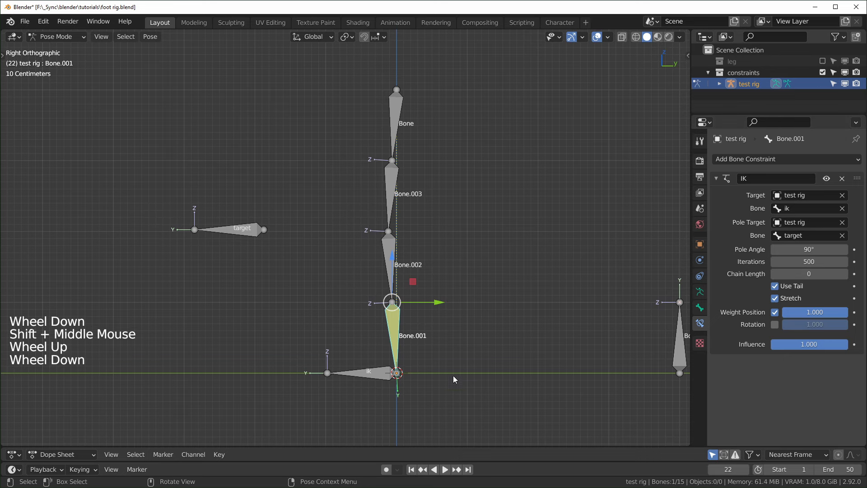
click(392, 323)
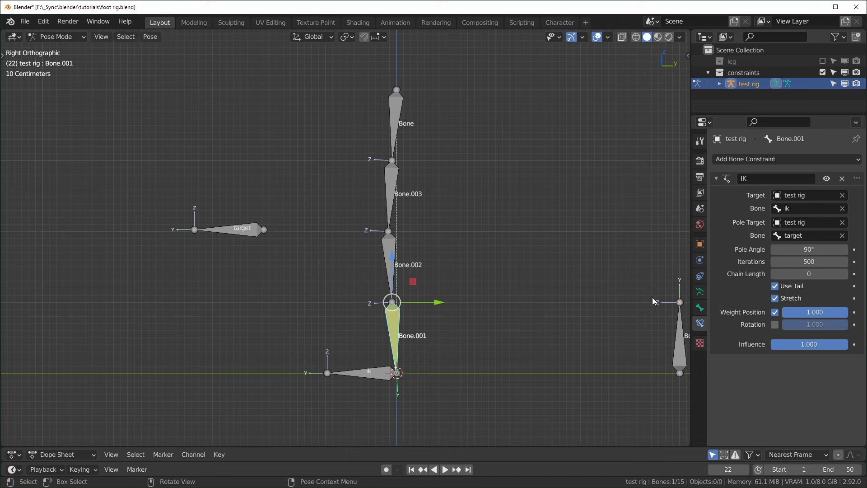
click(844, 273)
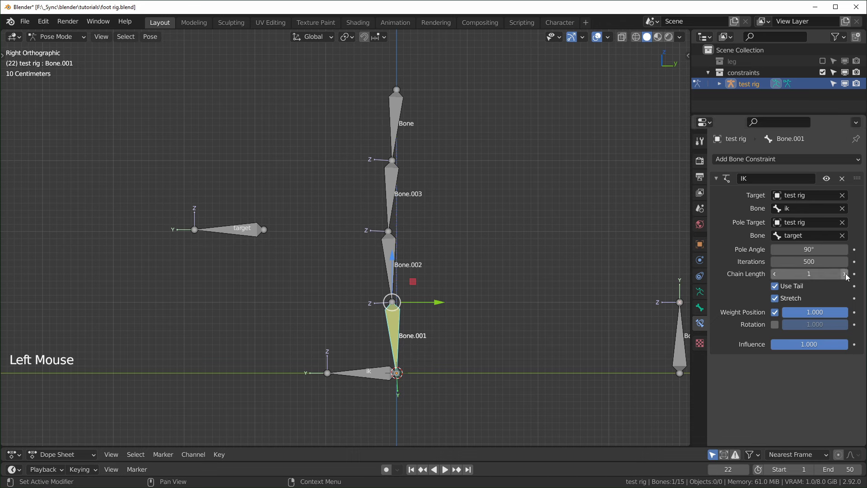
click(844, 273)
click(844, 274)
Step: Move the ik bone up about 0.77 m and slightly toward negative Y to test the three-bone chain
click(373, 374)
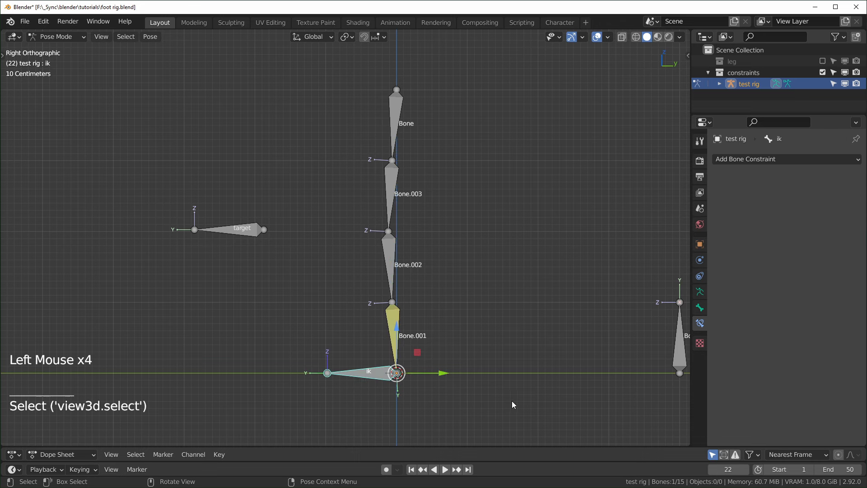
key(g)
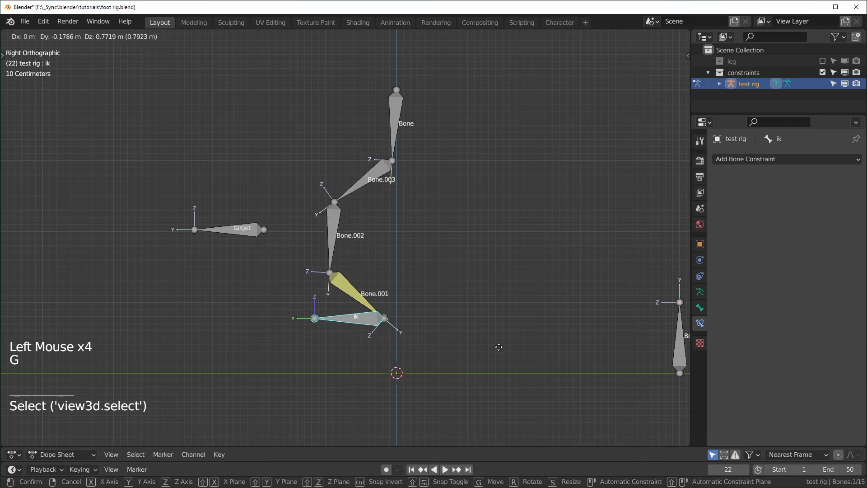
click(321, 285)
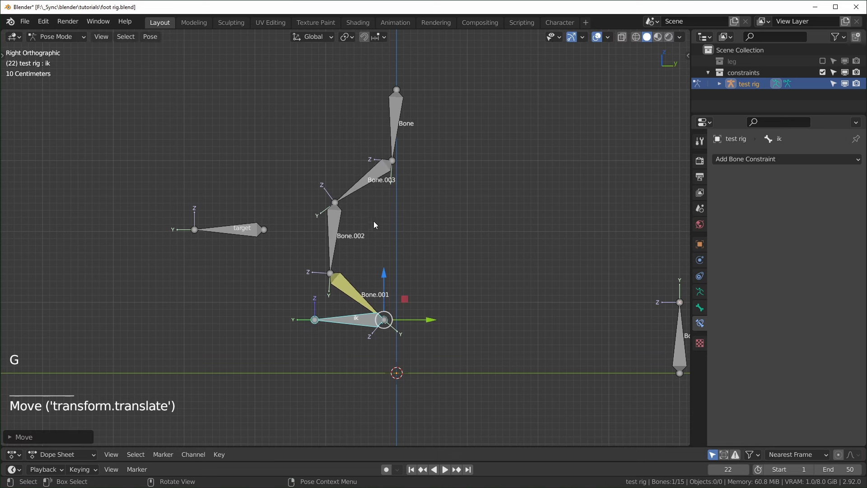
Step: Reduce the Chain Length of Bone.001's IK constraint to 1
click(356, 292)
click(775, 274)
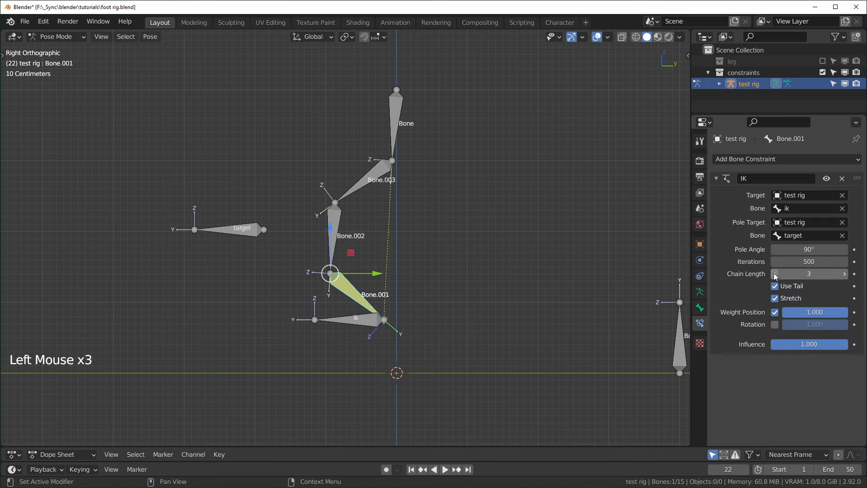
click(775, 274)
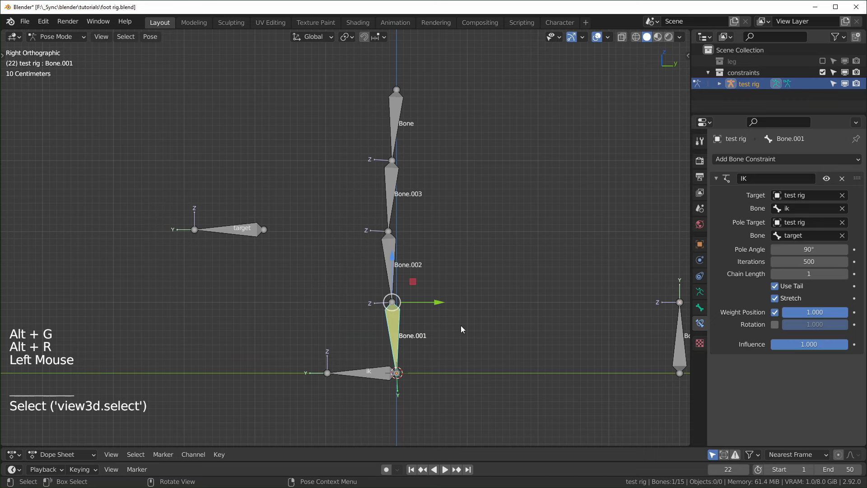
Step: Move the ik bone along negative Y to test how the single-bone chain follows it
scroll(345, 238, up, 1)
click(375, 400)
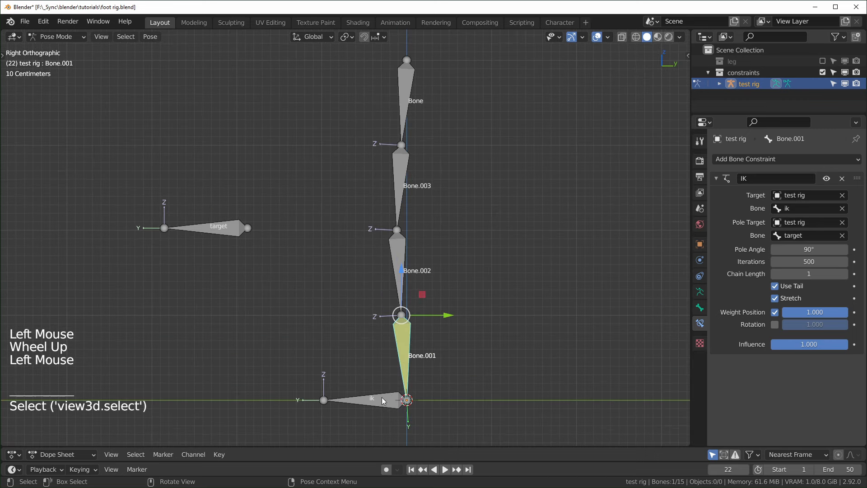
click(405, 347)
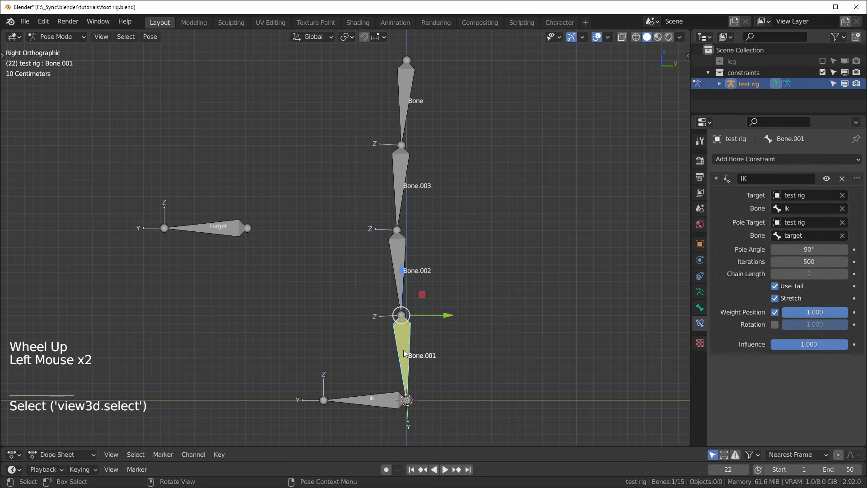
click(381, 401)
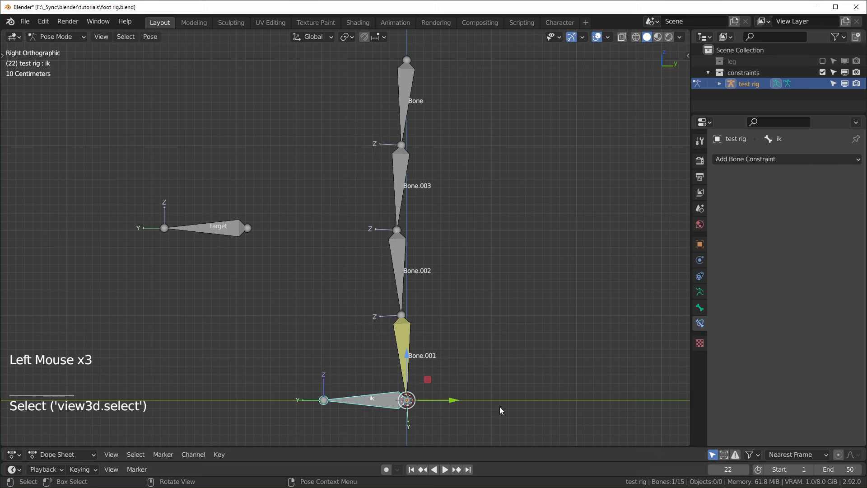
key(g)
click(411, 405)
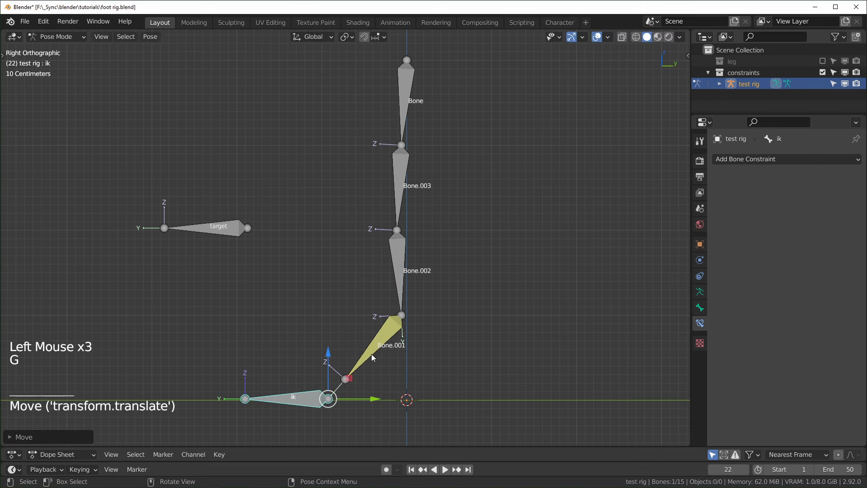
click(329, 401)
key(g)
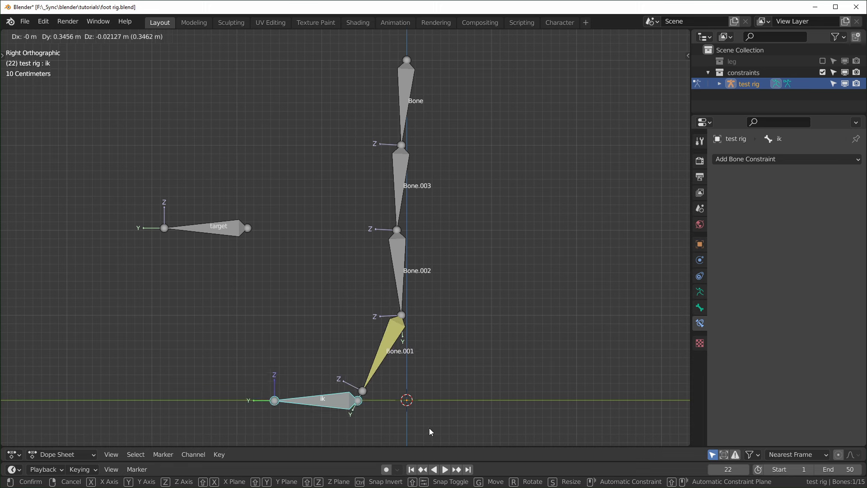
right_click(443, 425)
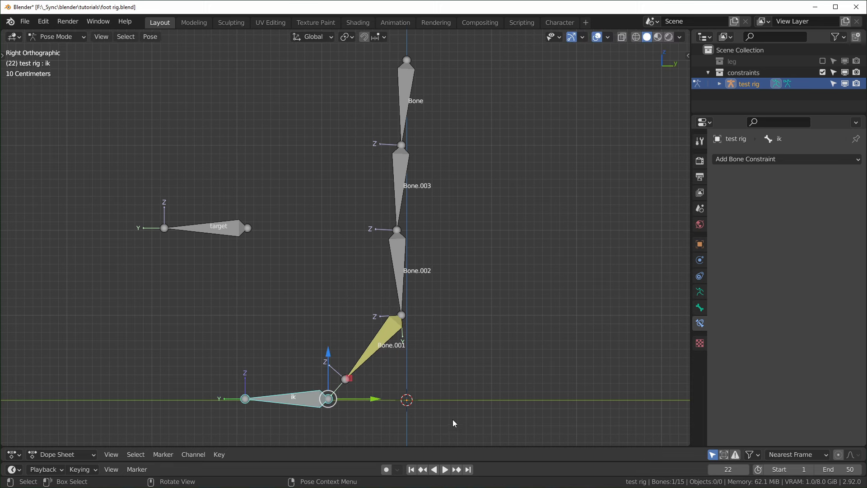
Step: Clear the location and rotation of the ik bone
key(alt+g)
key(alt+r)
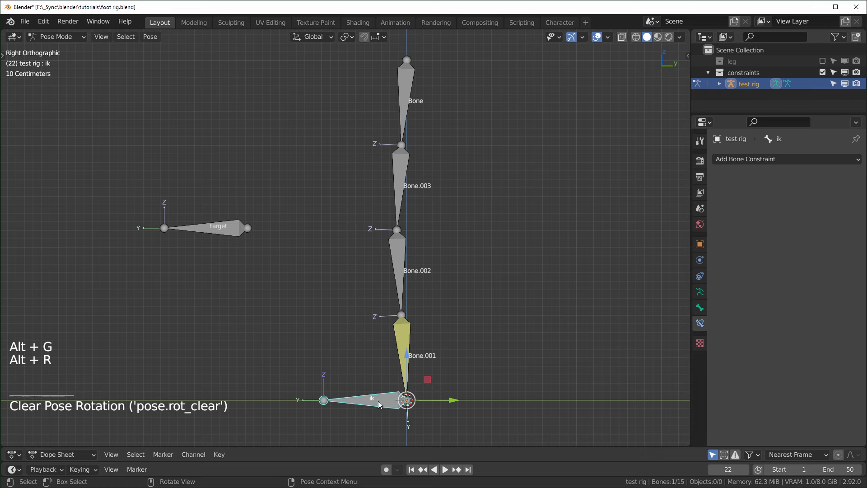
click(404, 389)
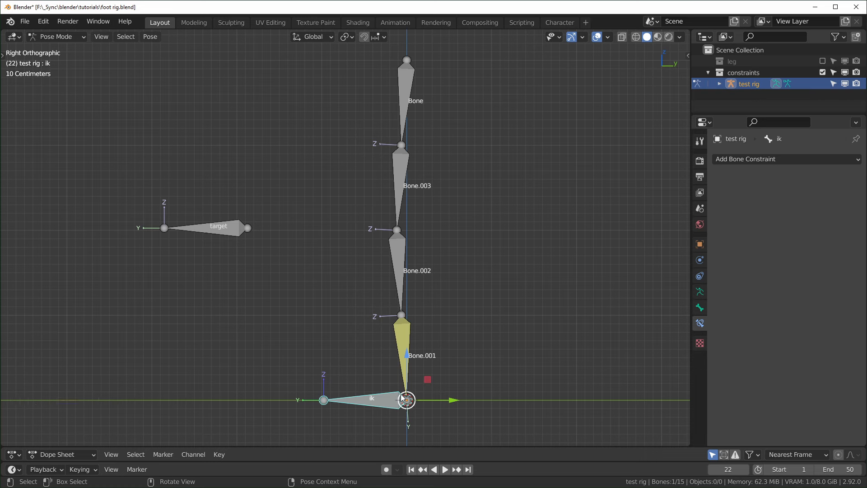
key(ctrl+z)
key(ctrl+z)
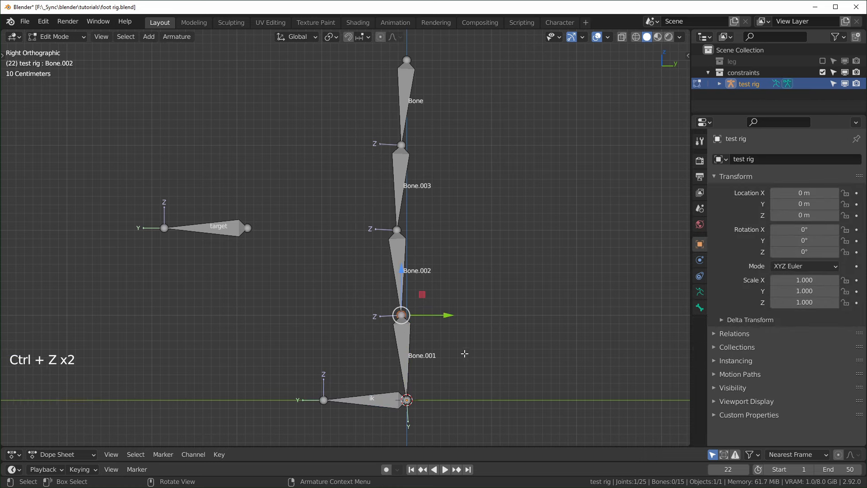
Step: Extrude a bone about 1 m along negative Y from the joint between Bone.002 and Bone.001, and clear its parent
key(e)
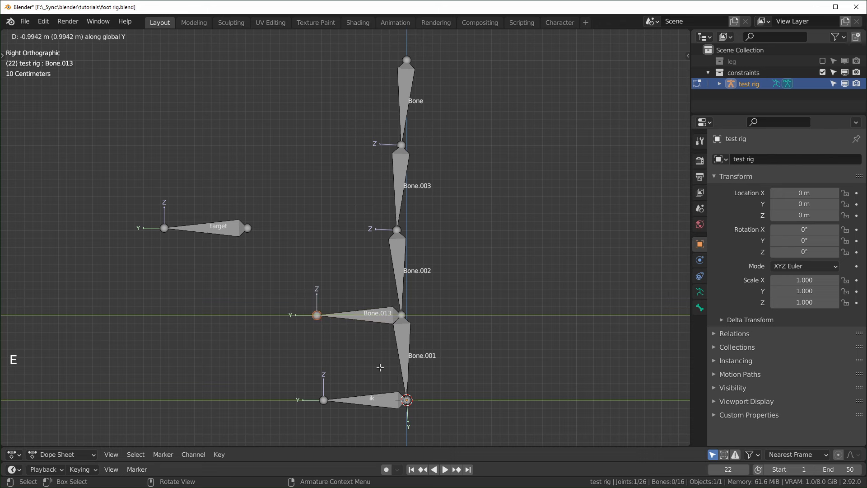
click(377, 319)
click(376, 319)
key(alt+p)
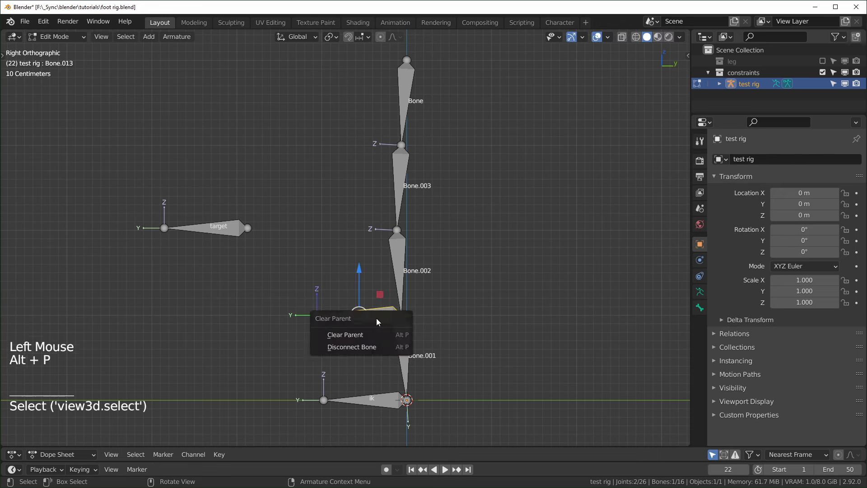
click(378, 335)
Step: In Pose Mode, add an IK constraint to Bone.002 with the newly extruded bone as its target
key(Tab)
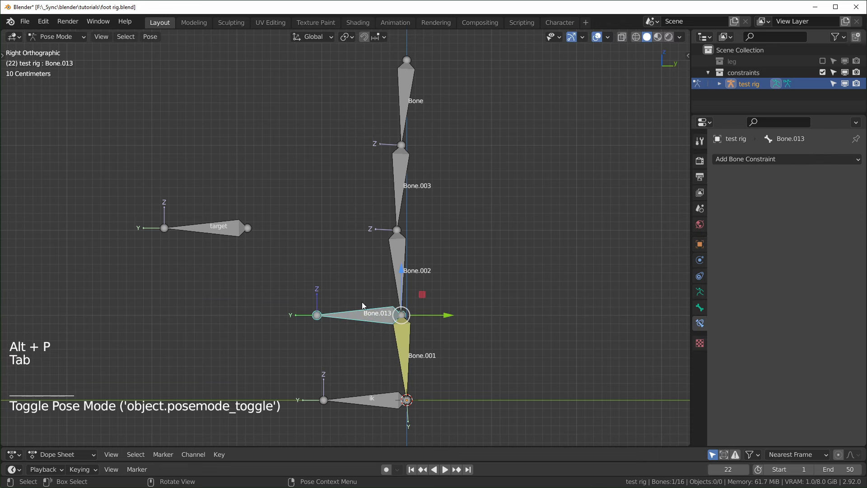
click(359, 315)
shift+click(402, 263)
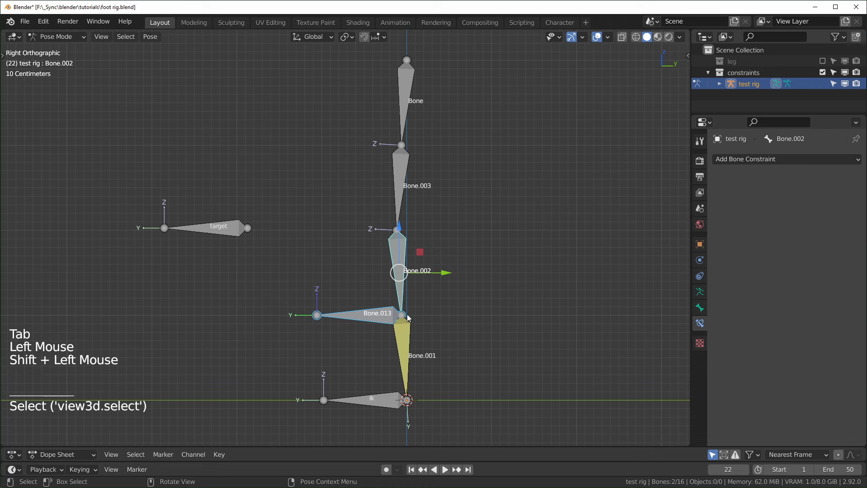
key(shift+i)
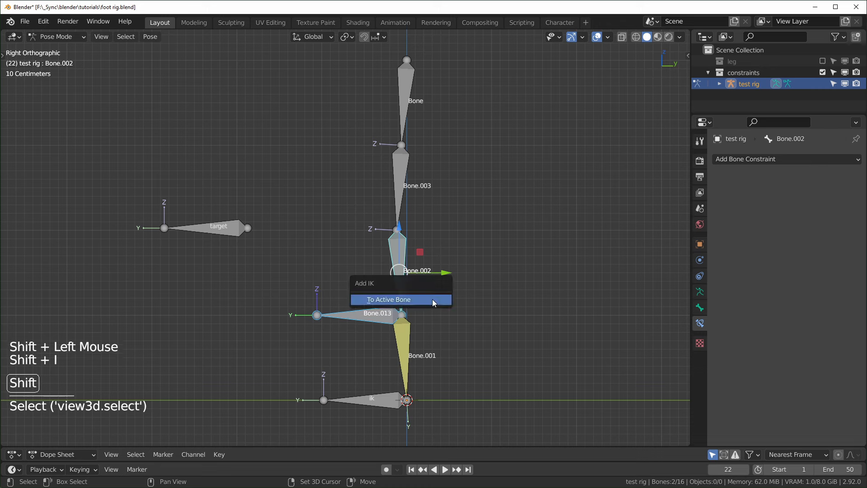
click(432, 299)
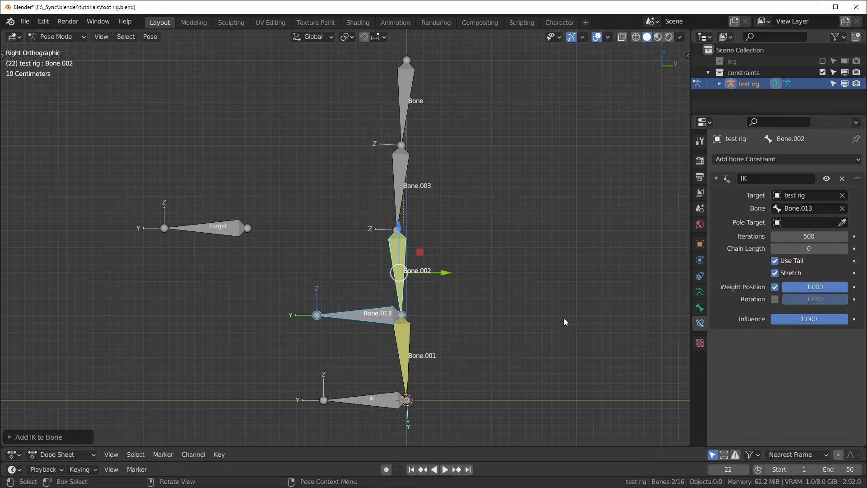
Step: Clear the location and rotation of all bones, then select only the newly extruded control bone
key(a)
key(alt+g)
key(alt+r)
click(498, 387)
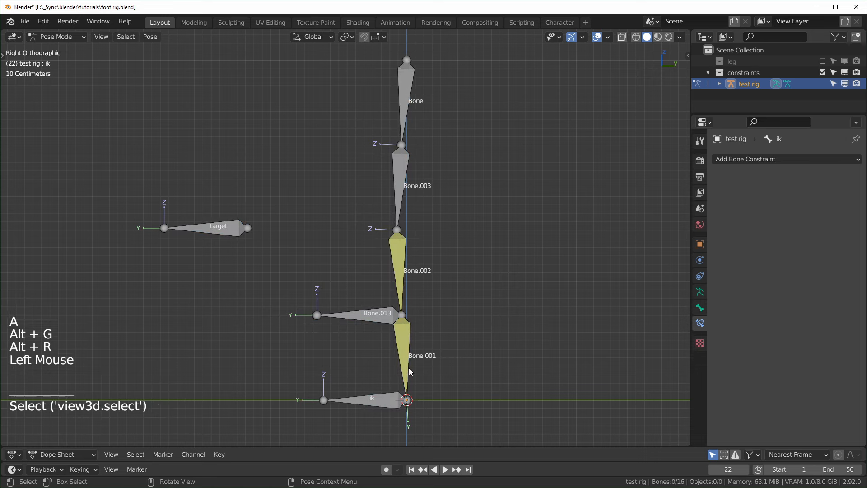
shift+middle_drag(408, 368, 410, 336)
click(367, 286)
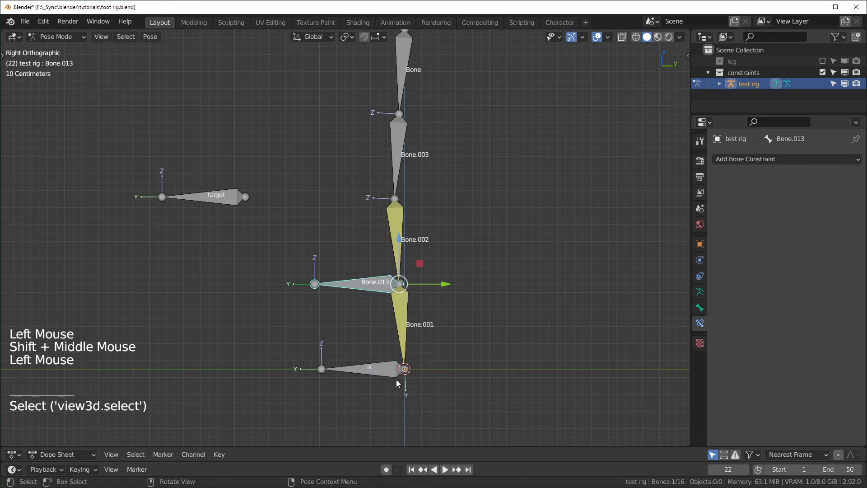
Step: In Edit Mode, parent Bone.013 to the ik bone without connecting them, and return to Pose Mode
key(Tab)
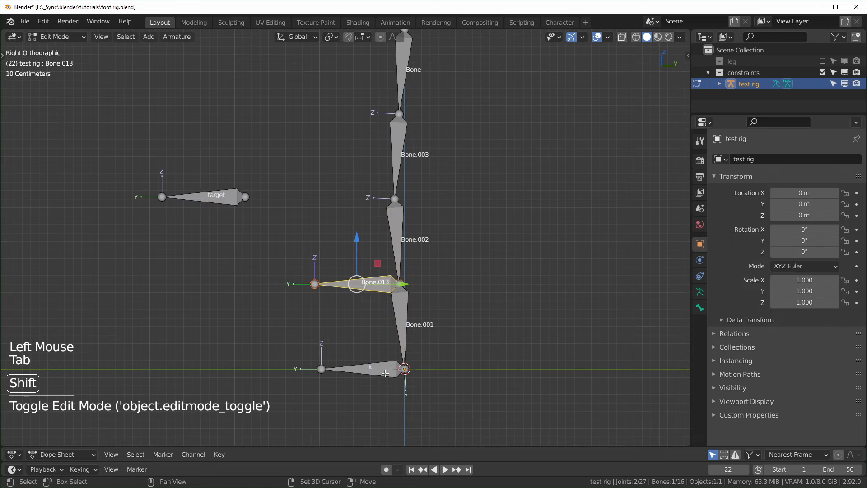
shift+click(370, 371)
key(ctrl+p)
click(369, 374)
key(Tab)
Step: Test the parented controls by moving the ik bone upward and trying a rotation on it, and select Bone.013
click(374, 371)
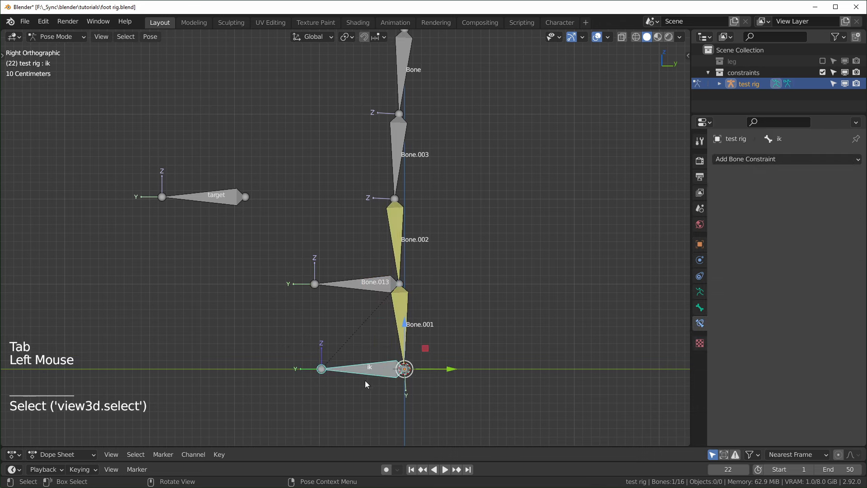
key(g)
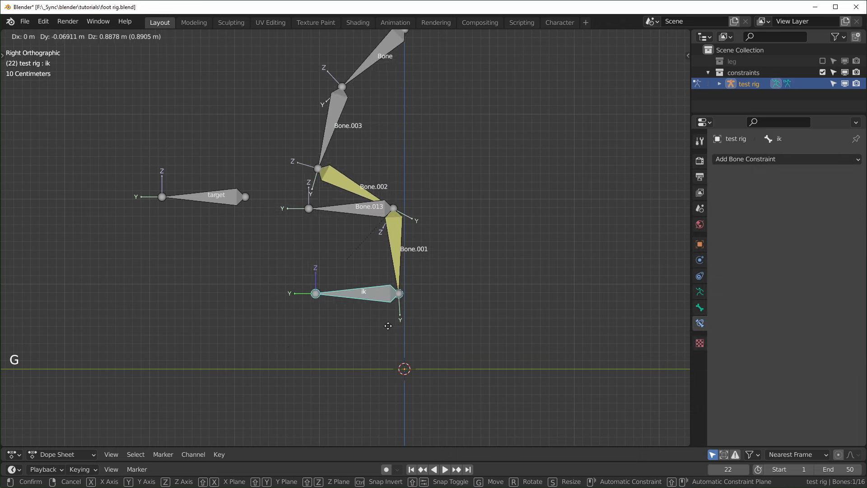
click(401, 363)
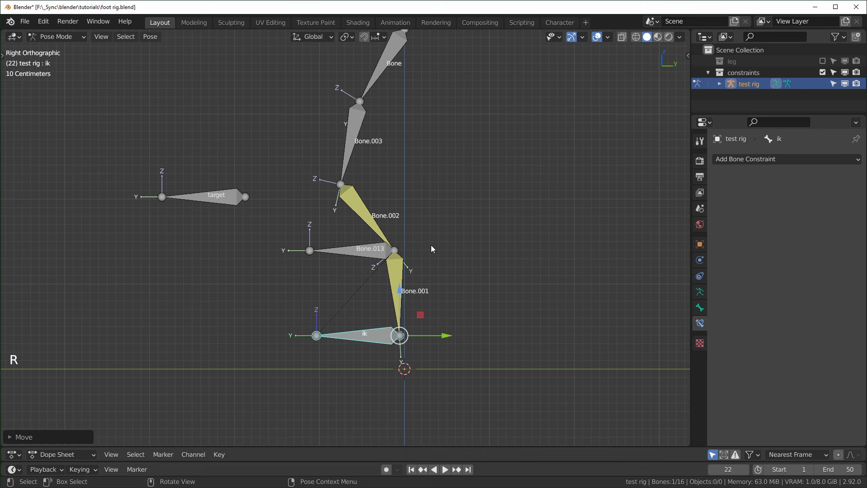
key(r)
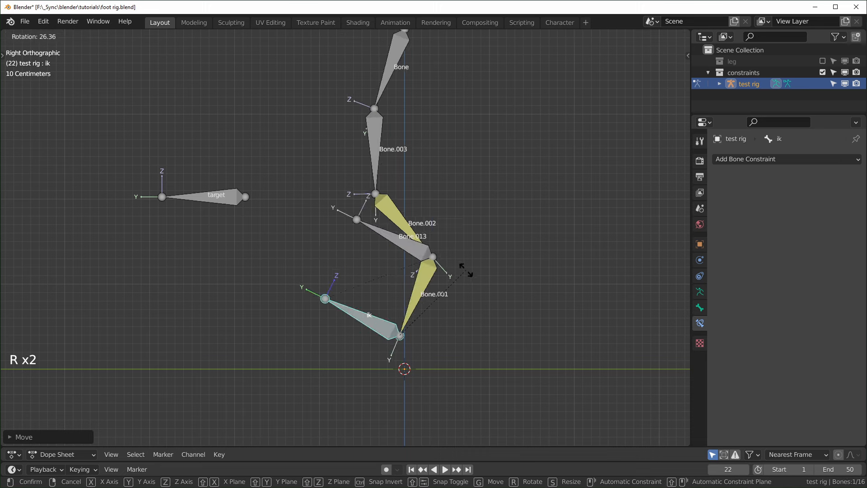
right_click(435, 235)
click(361, 251)
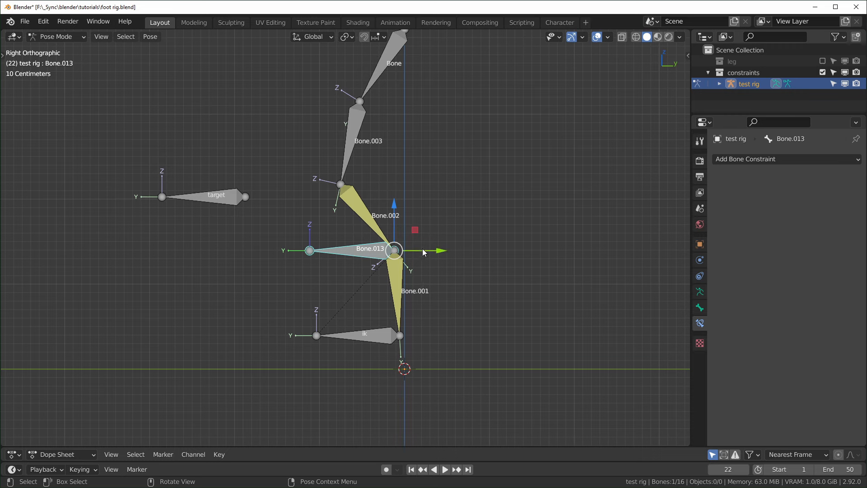
Step: Clear the location and rotation of all bones in the test rig
key(a)
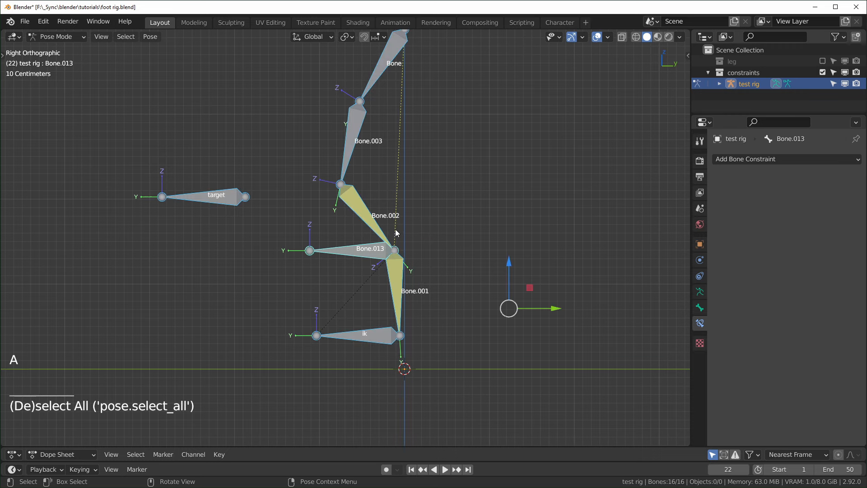
key(alt+g)
key(alt+r)
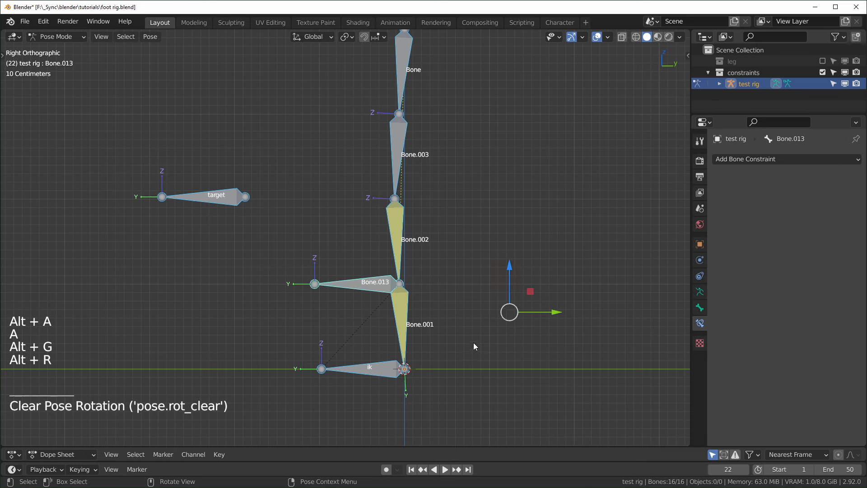
Step: In Edit Mode, extrude a bone about 1 m along negative Y from the joint between Bone.003 and Bone.002, and clear its parent
key(Tab)
click(395, 199)
key(e)
key(y)
click(375, 194)
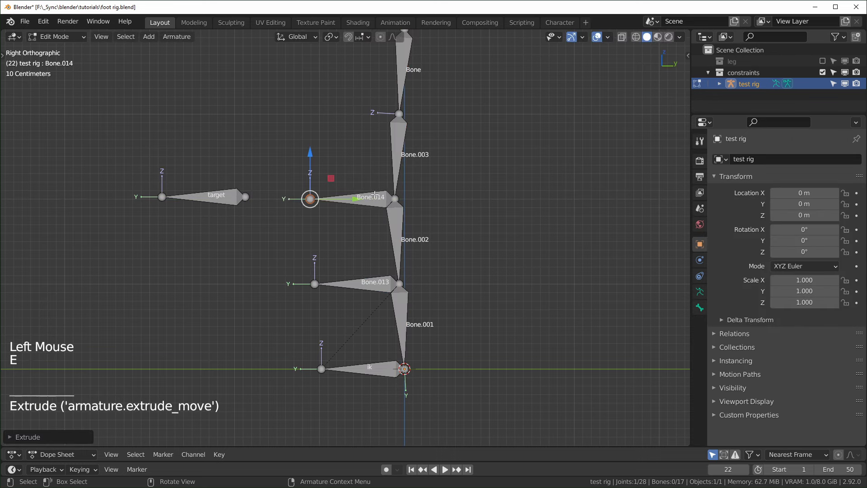
click(370, 196)
key(alt+p)
click(367, 199)
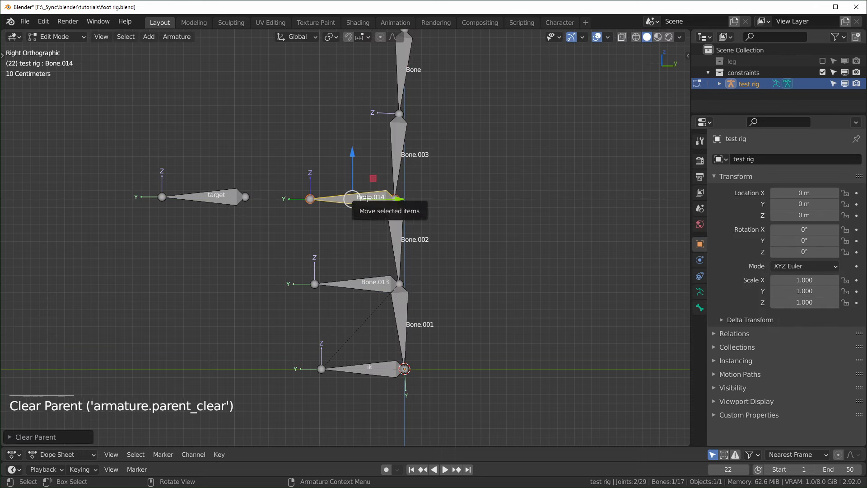
Step: Parent the newly extruded bone to Bone.013 without connecting them
shift+click(361, 279)
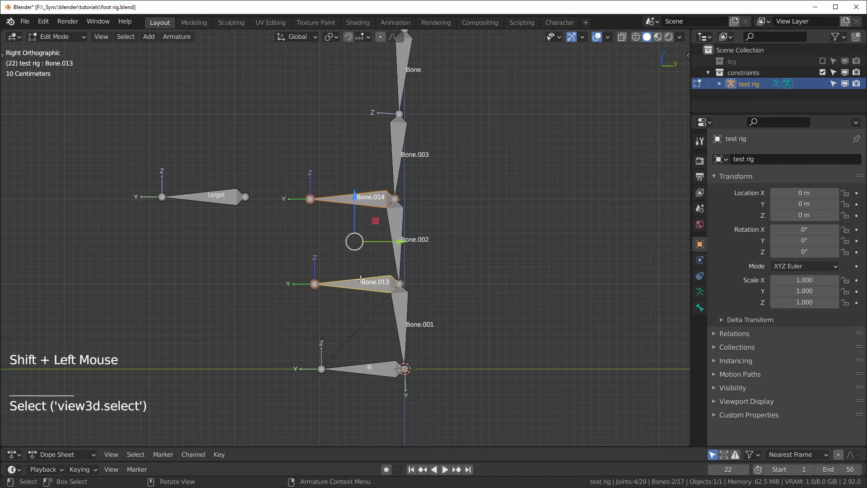
key(ctrl+p)
click(361, 334)
Step: In Pose Mode, add an IK constraint to Bone.003 with Bone.014 as its target
key(Tab)
click(368, 198)
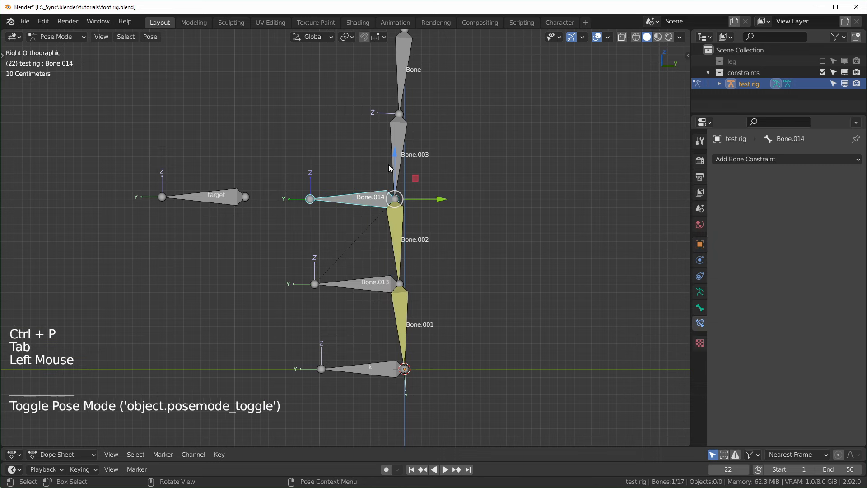
shift+click(402, 143)
key(shift+i)
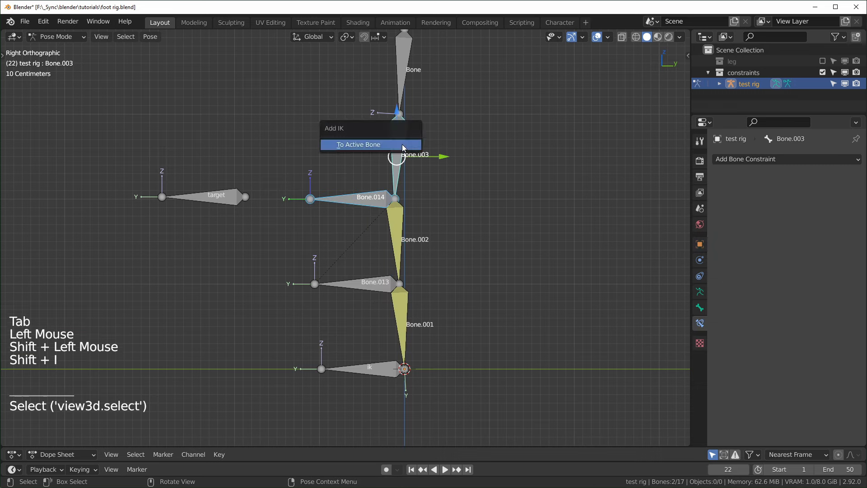
click(402, 144)
Step: Set the chain length of Bone.002's IK constraint to 1 and check the IK settings of Bone.001
click(398, 228)
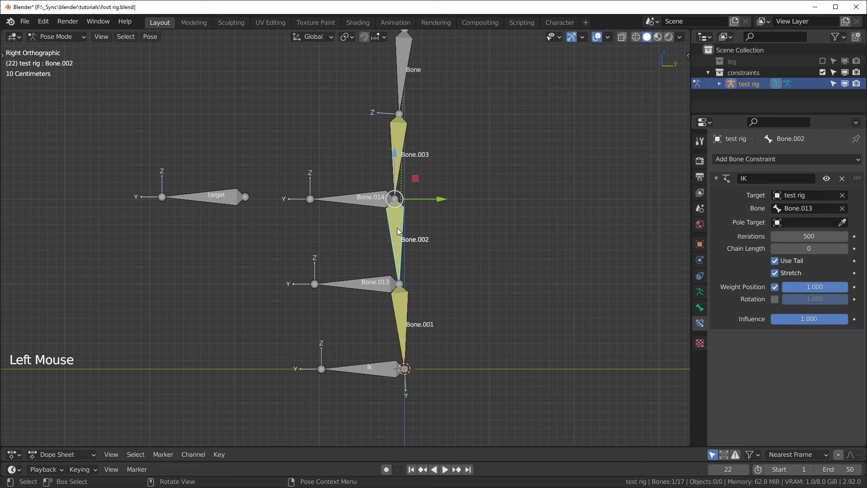
click(843, 249)
click(411, 327)
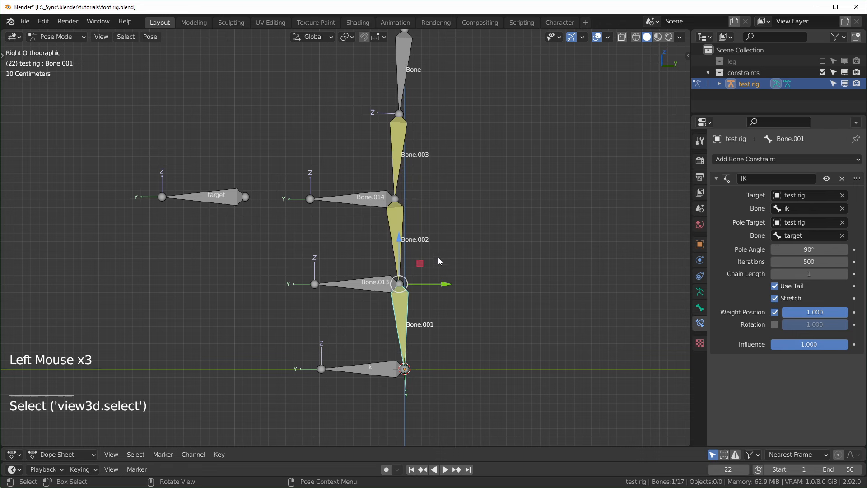
click(398, 239)
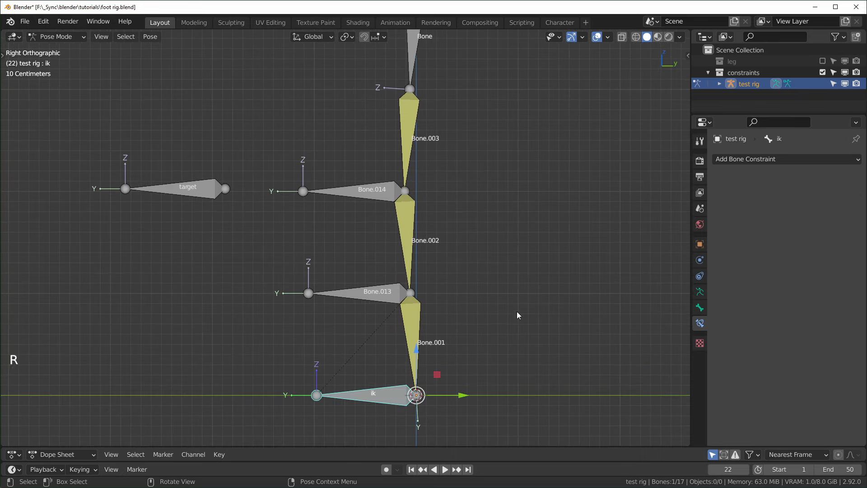
Step: Try rotating the ik bone and then Bone.013 to test how the chain follows
key(r)
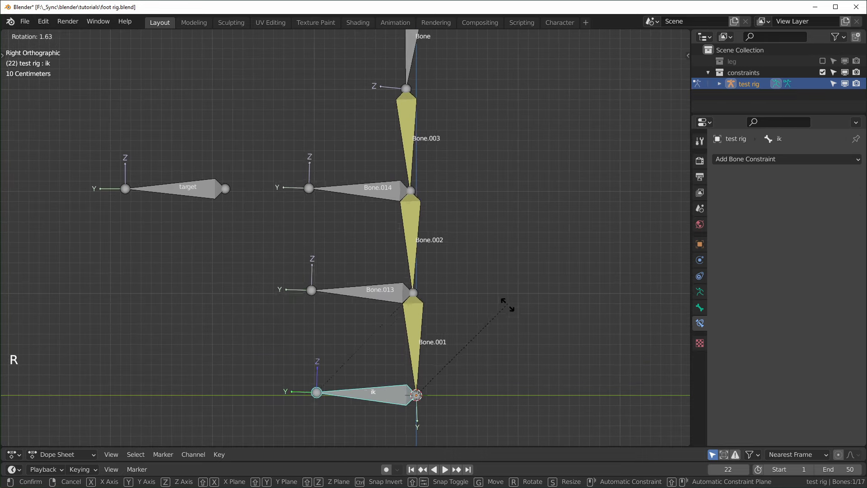
click(511, 317)
click(384, 295)
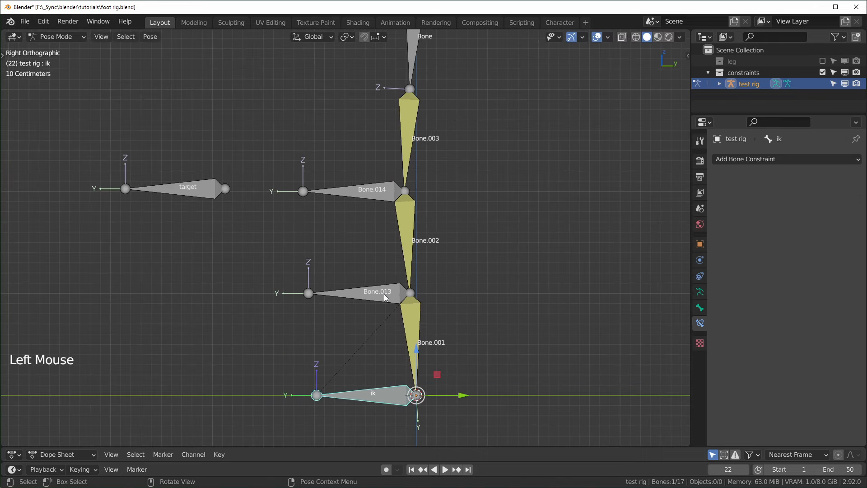
key(r)
right_click(548, 256)
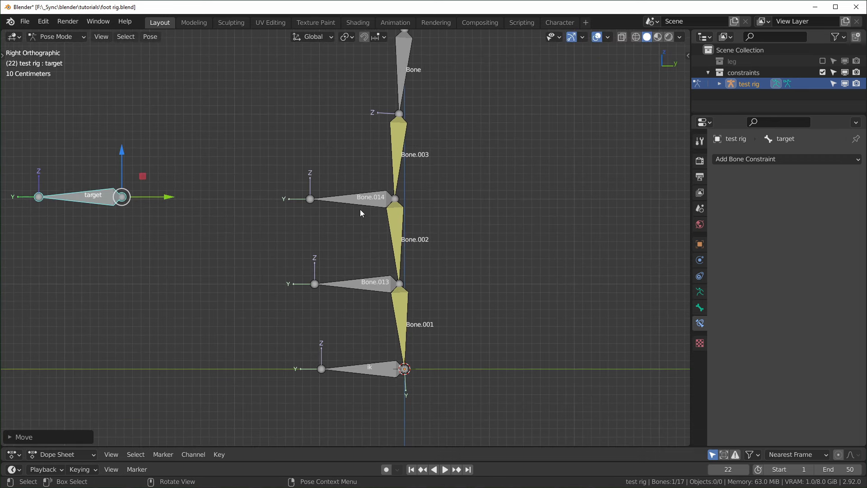
Step: Select the three control bones with their chain bones, rotate them until the controls point upward, and move them toward the target bone
drag(237, 142, 479, 404)
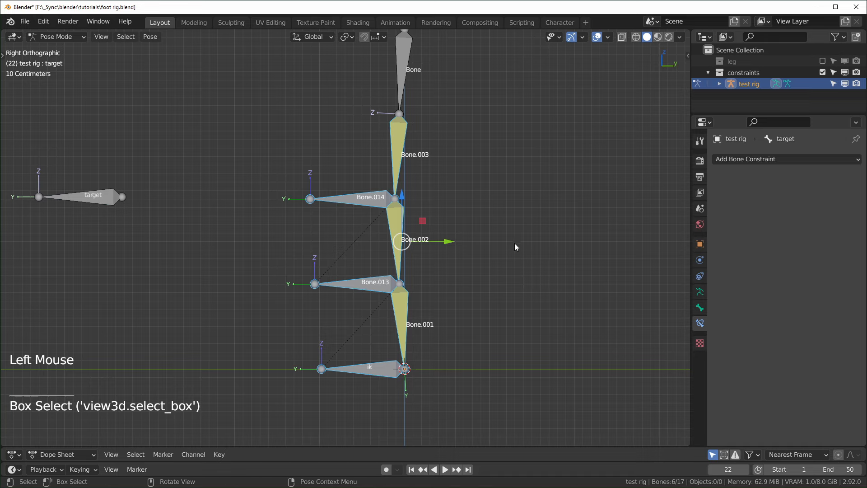
key(r)
key(r)
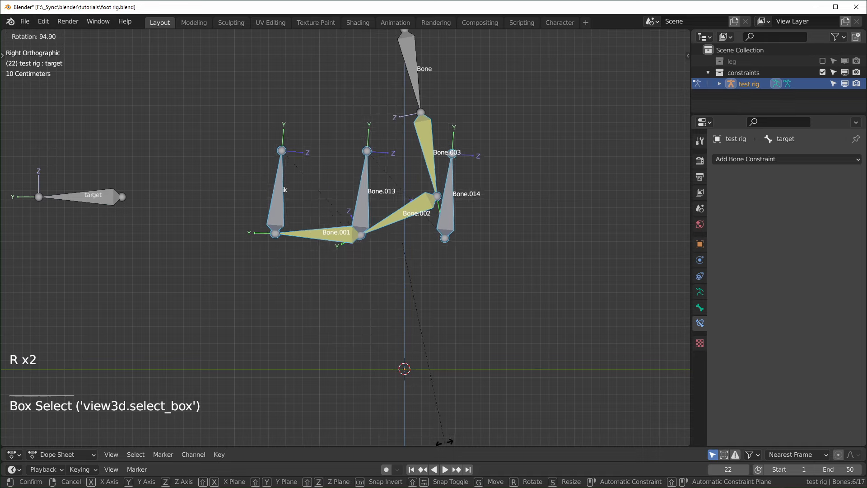
click(349, 170)
key(g)
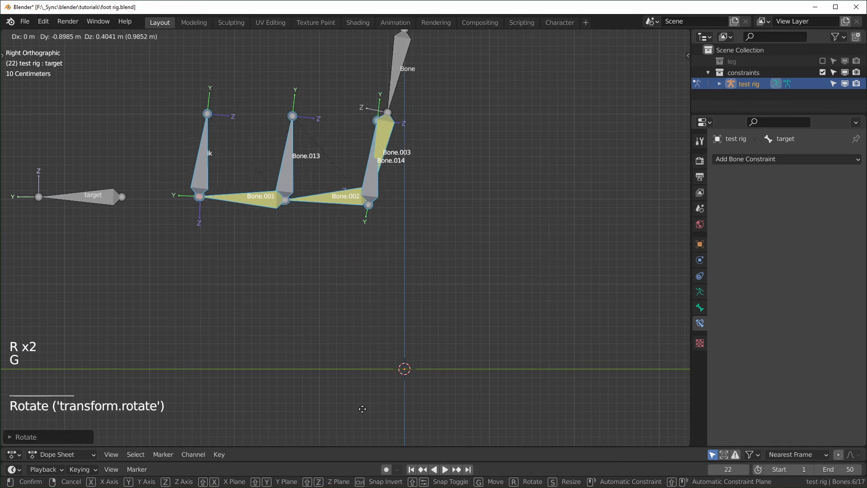
click(376, 406)
key(r)
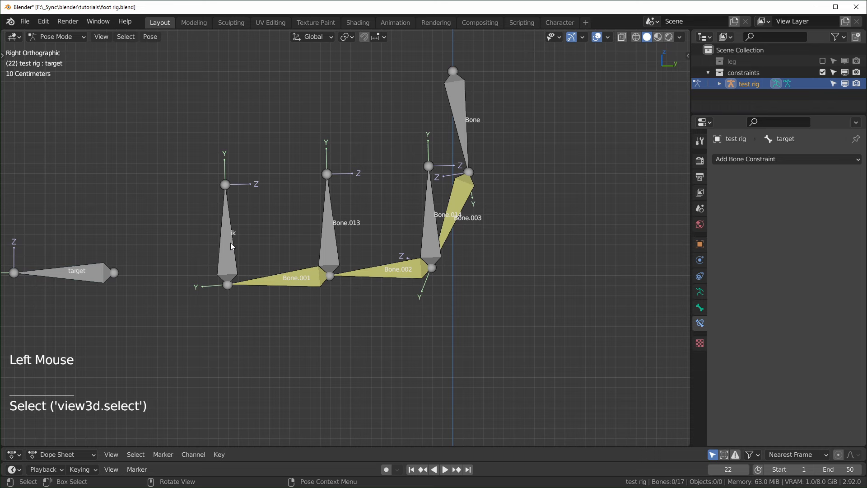
Step: Try rotating the ik bone to swing the whole chain in the new pose
click(230, 245)
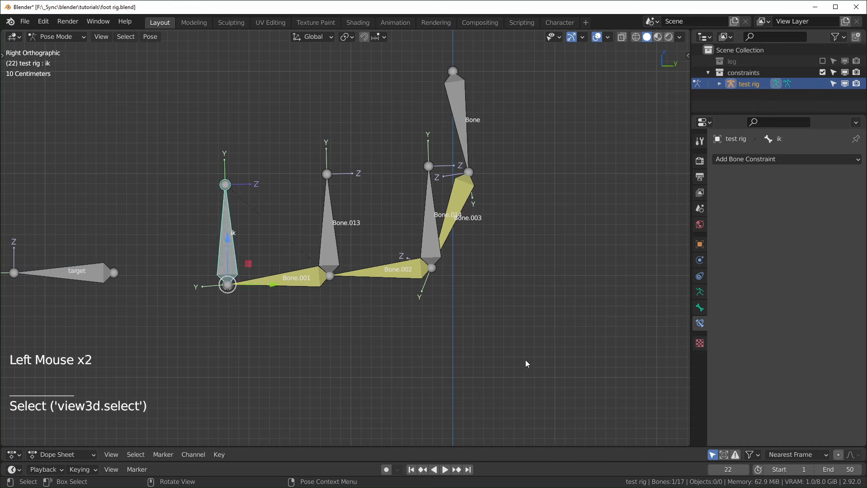
key(r)
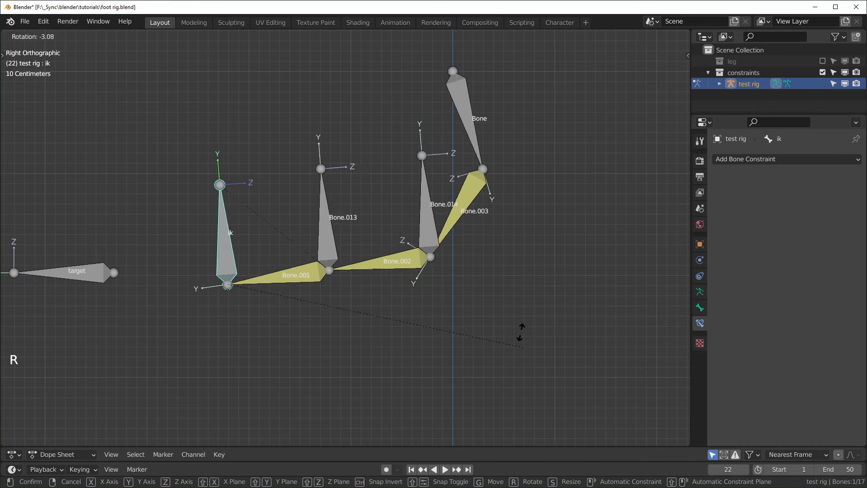
click(420, 338)
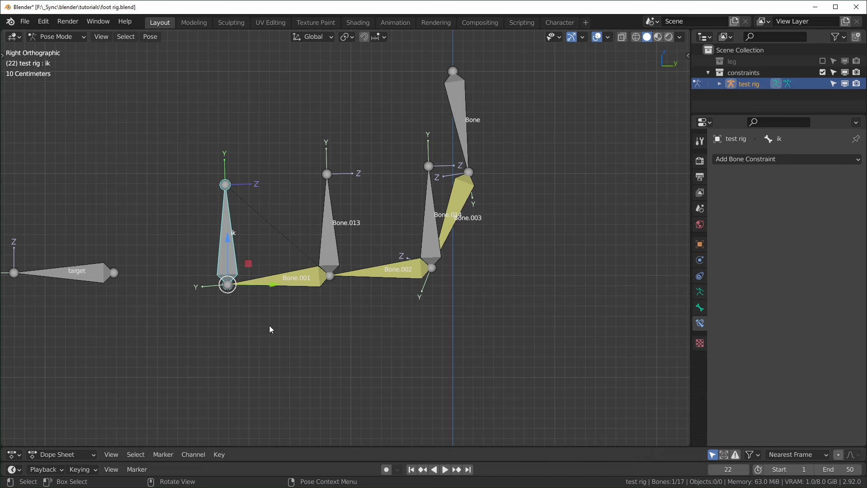
Step: Rotate Bone.013 slightly counterclockwise to lift Bone.002 and the joints above it
click(329, 235)
key(r)
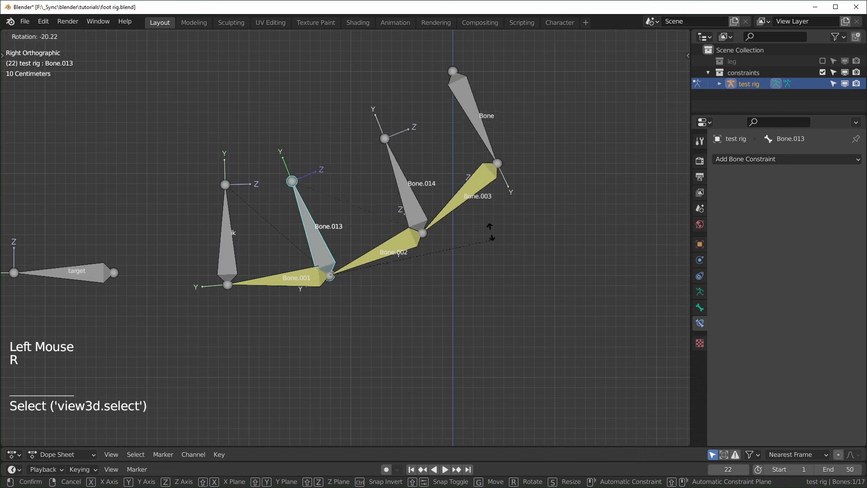
click(482, 297)
Step: Try rotating the ik bone and Bone.013 once more to compare their pivot points
click(230, 257)
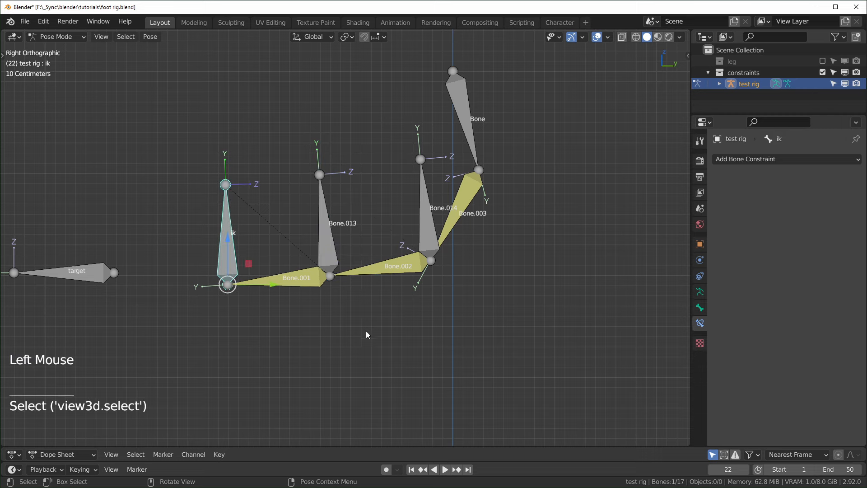
key(r)
key(Escape)
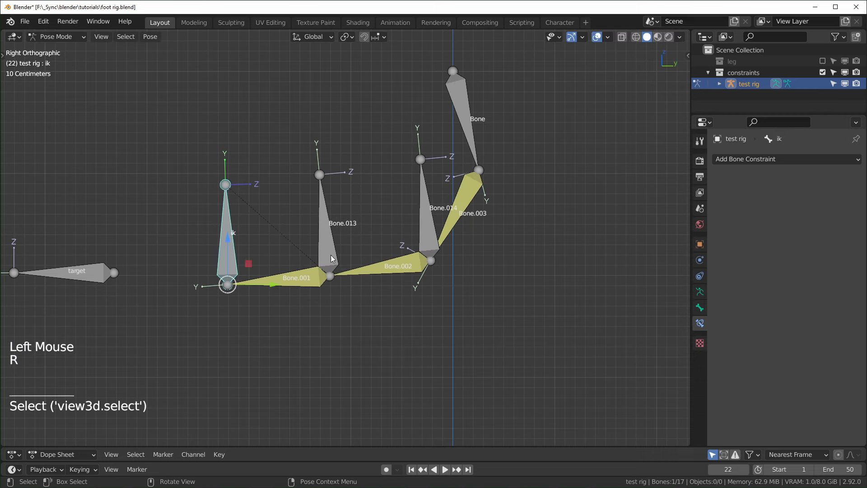
click(331, 255)
key(r)
click(242, 192)
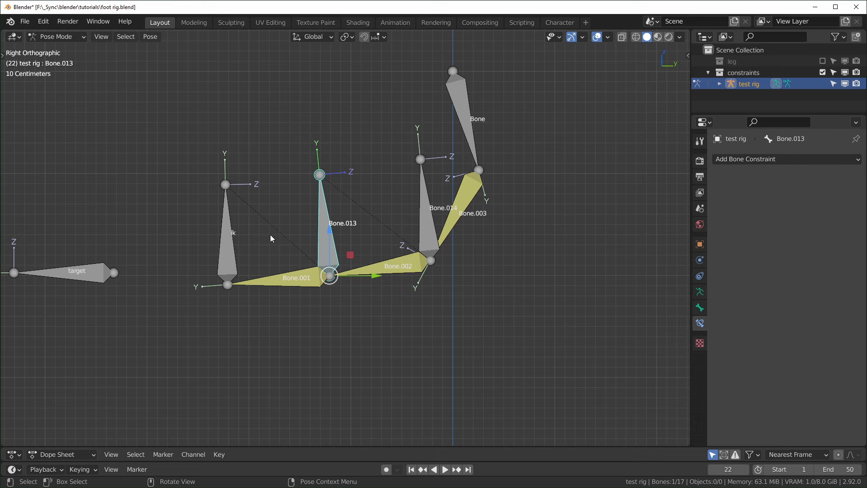
Step: Try rotating the ik bone about its local Y axis to swing the chain sideways
middle_drag(270, 235, 256, 321)
scroll(323, 322, up, 1)
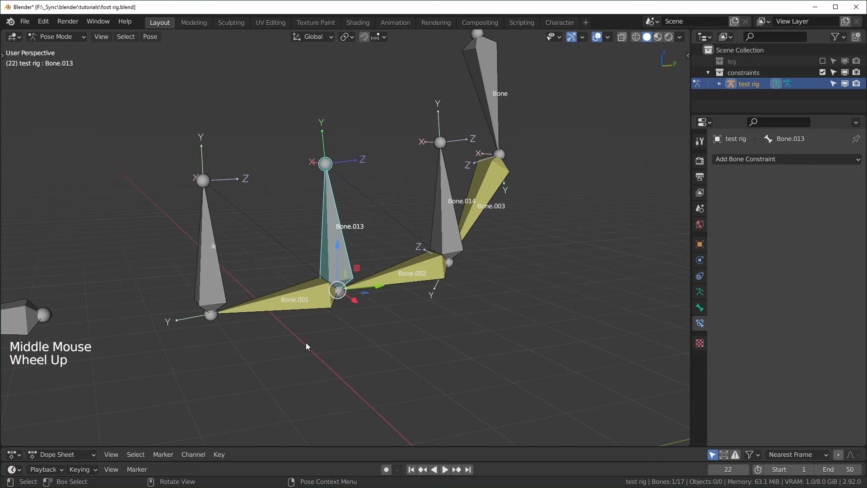
click(265, 309)
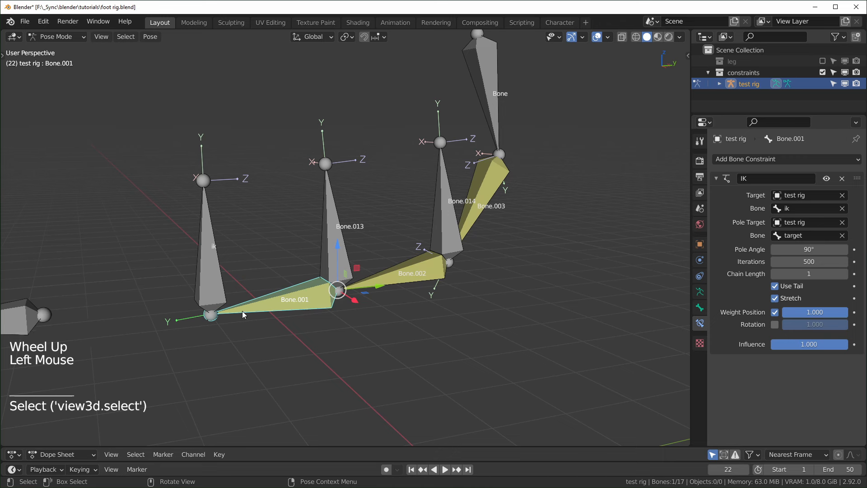
click(215, 289)
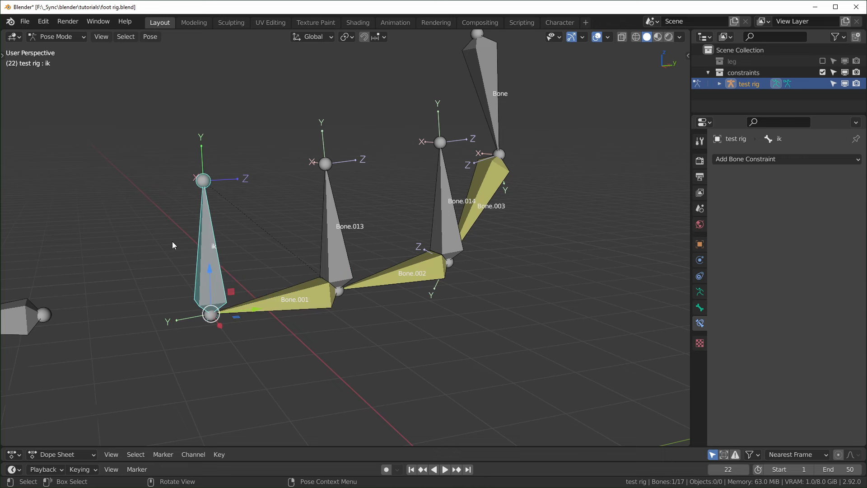
key(r)
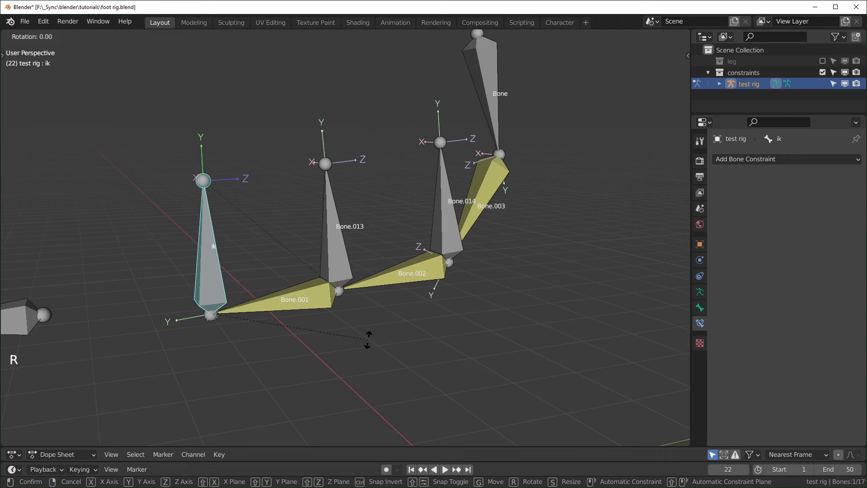
key(y)
key(y)
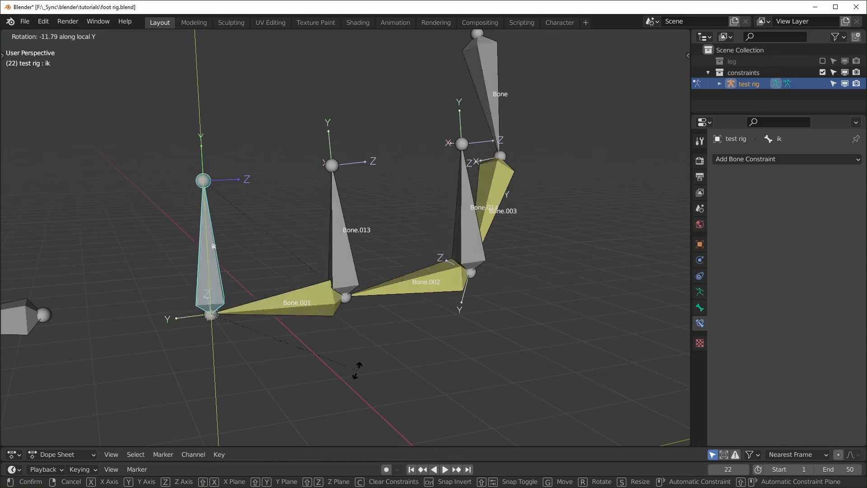
click(265, 398)
click(290, 281)
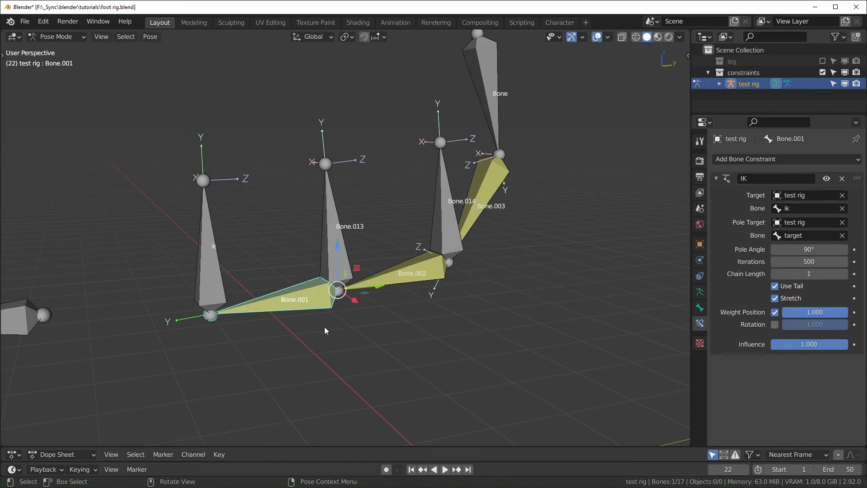
Step: Add a Copy Rotation constraint to Bone.010, the upright bone standing beside Bone.009
middle_drag(324, 326, 276, 289)
click(511, 270)
shift+middle_drag(529, 291, 368, 284)
scroll(447, 315, up, 1)
shift+middle_drag(447, 315, 419, 299)
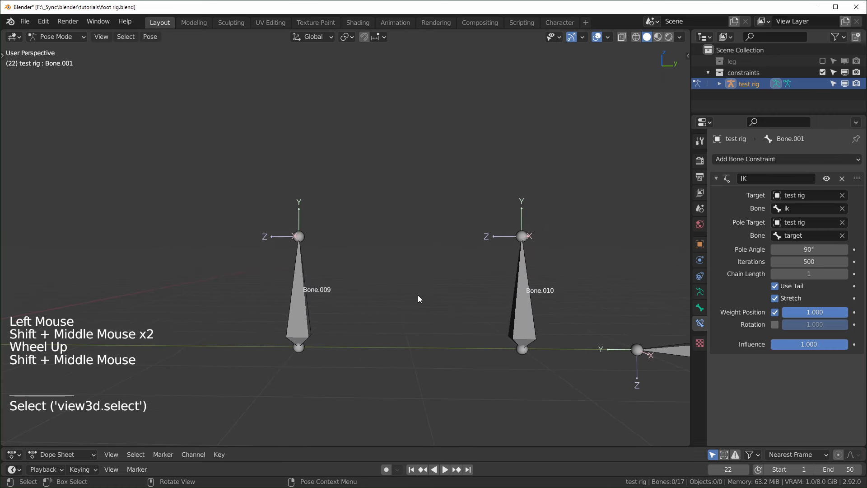
click(305, 290)
middle_drag(324, 298, 420, 318)
click(522, 277)
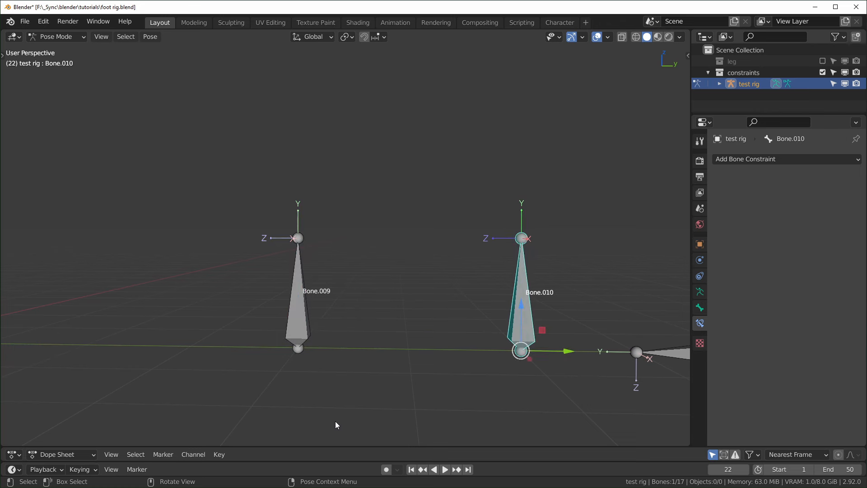
click(531, 287)
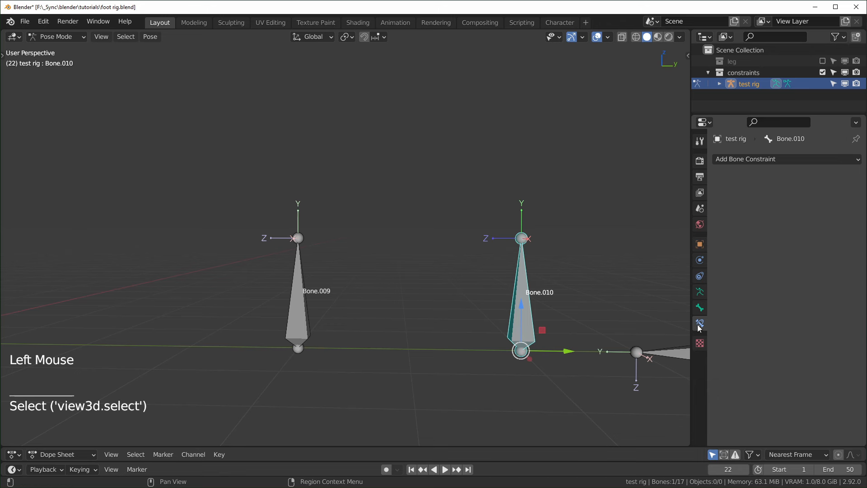
click(781, 159)
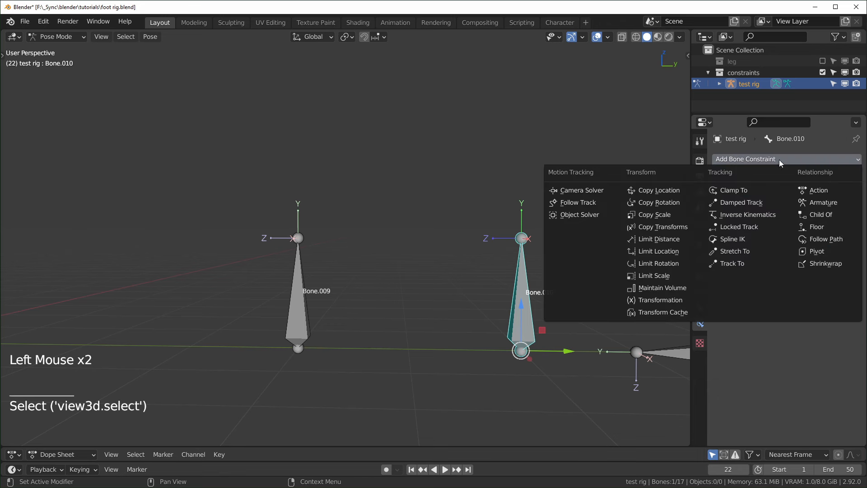
click(677, 202)
Step: Set the Copy Rotation constraint's target to the test rig armature and its bone to Bone.009
click(804, 195)
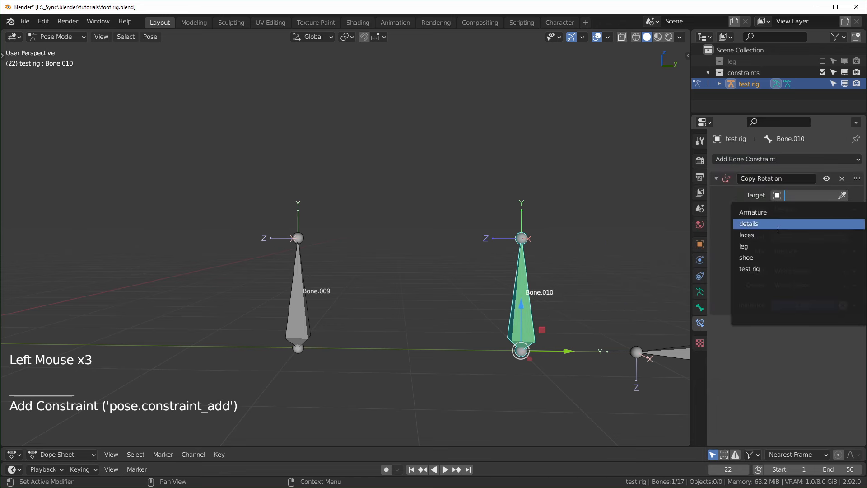
click(769, 267)
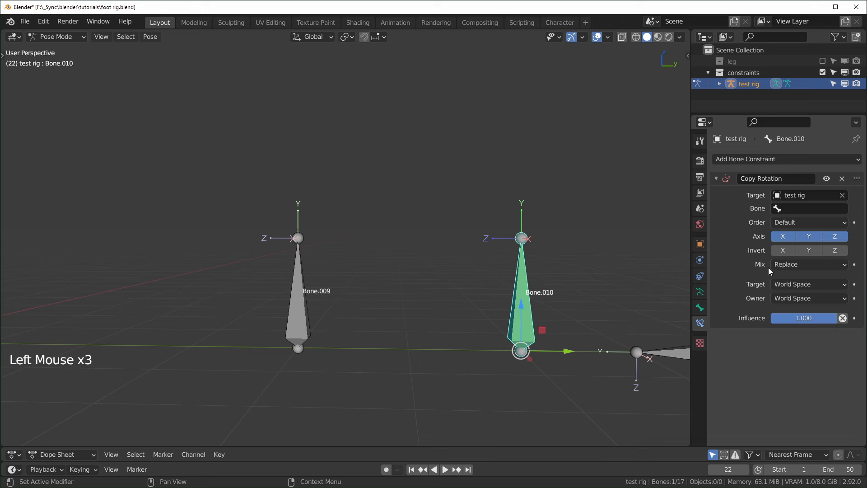
click(800, 208)
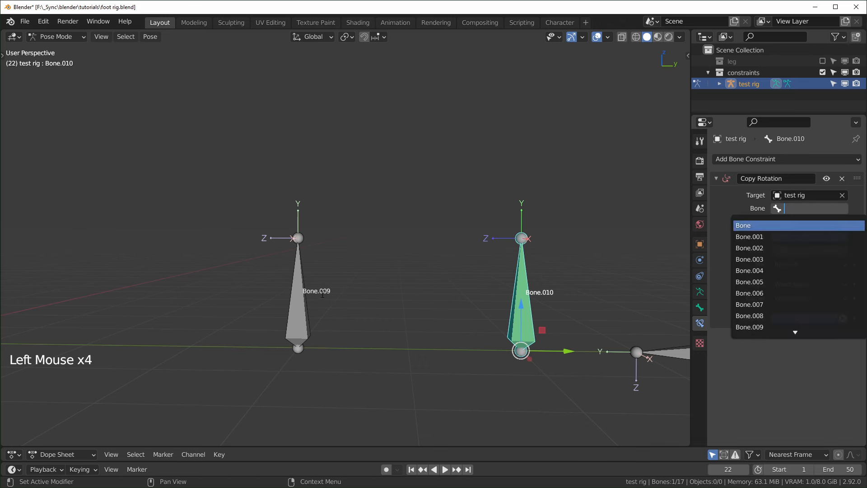
click(750, 327)
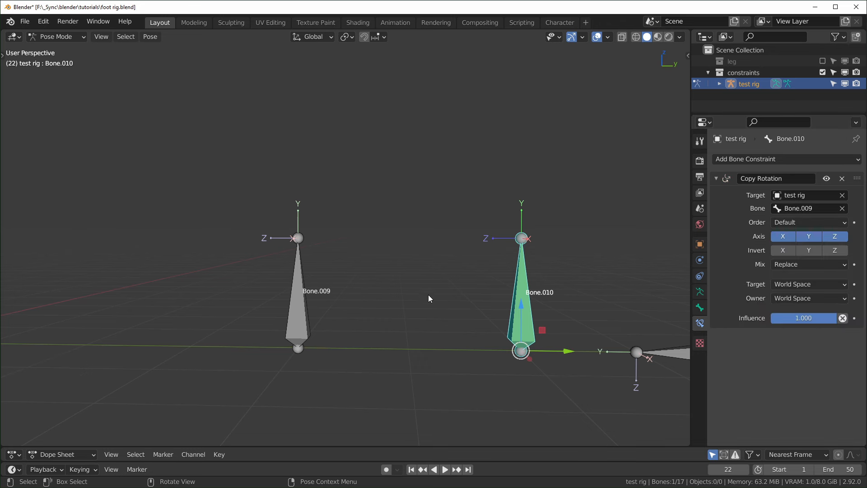
Step: Try rotating Bone.009 in the right side view to test the Copy Rotation constraint, and clear its location and rotation
click(303, 294)
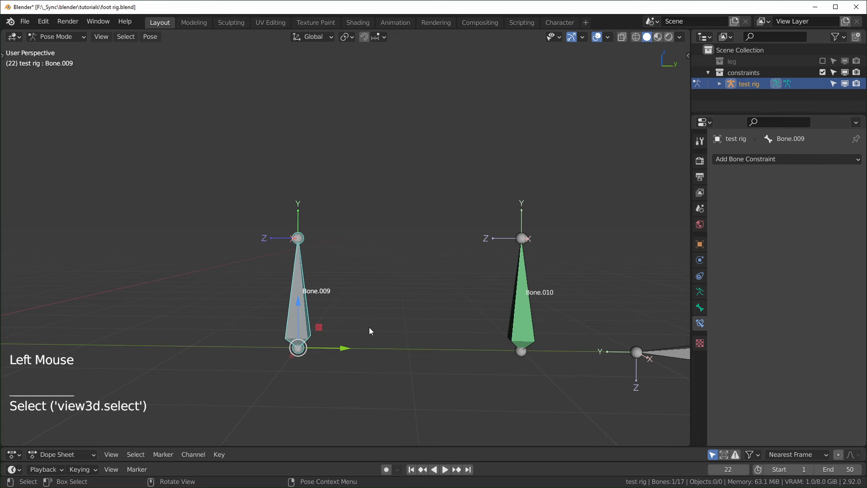
key(r)
key(Escape)
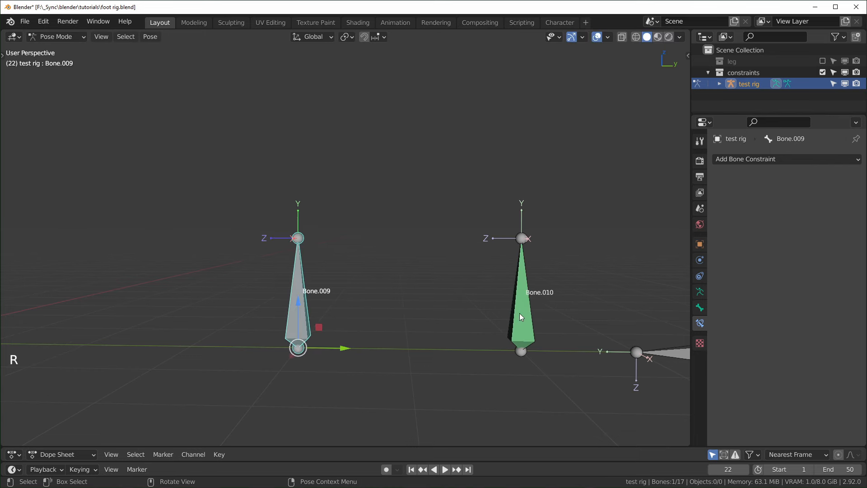
key(KP_3)
key(r)
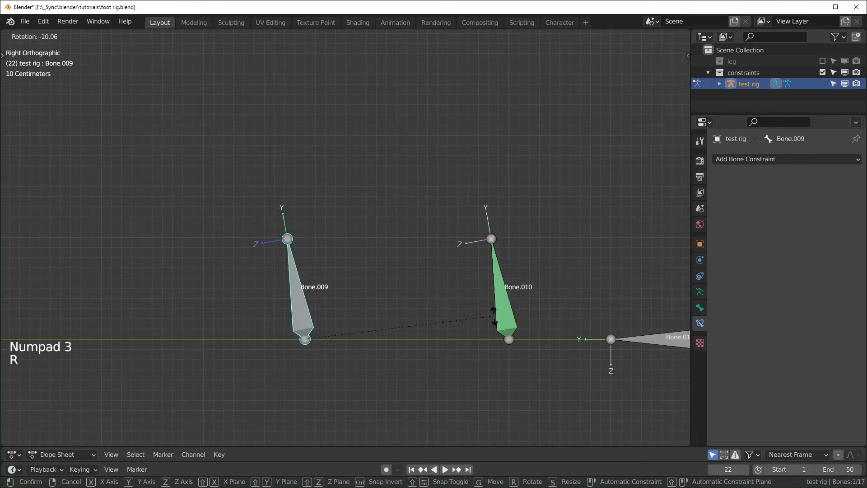
click(513, 334)
key(alt+g)
key(alt+r)
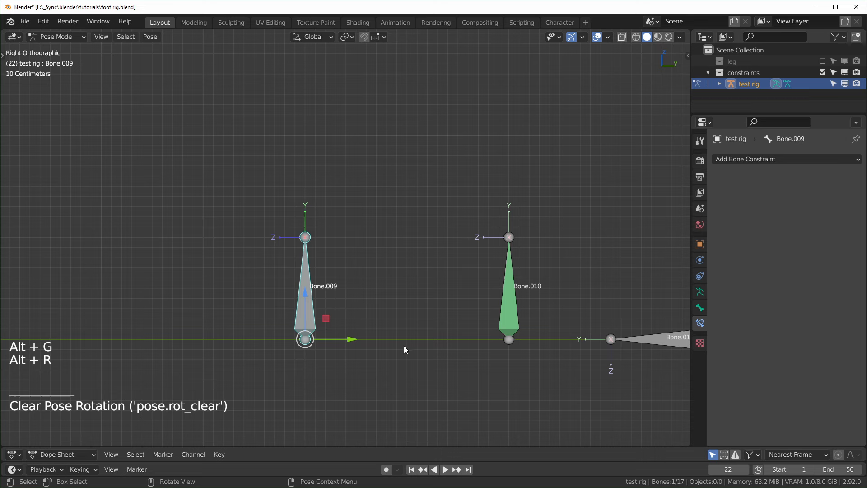
Step: Try moving Bone.009 upward to test whether Bone.010 copies location, and reset its location and rotation
click(311, 310)
key(g)
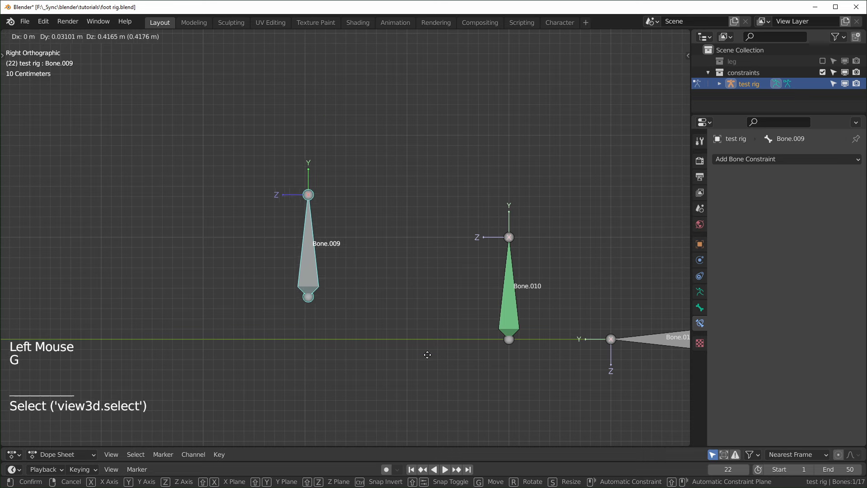
key(Escape)
key(alt+g)
key(alt+r)
Step: Try rotating Bone.010 directly while its Copy Rotation mix is Replace
click(511, 297)
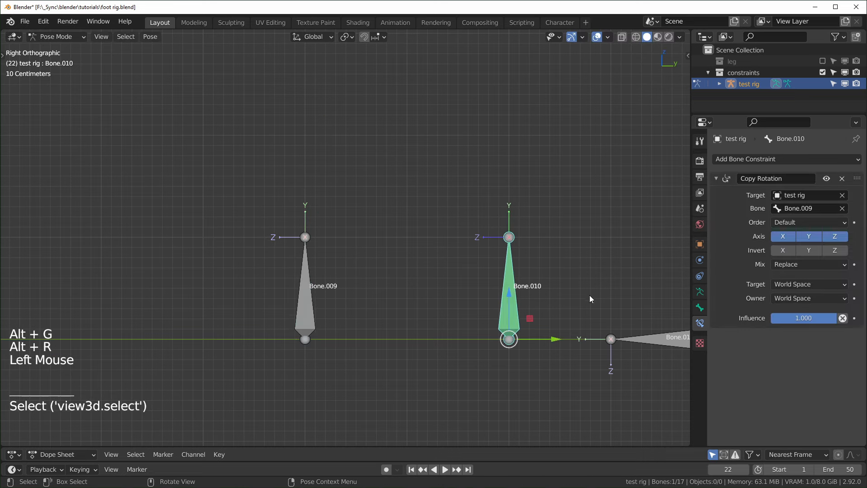
key(r)
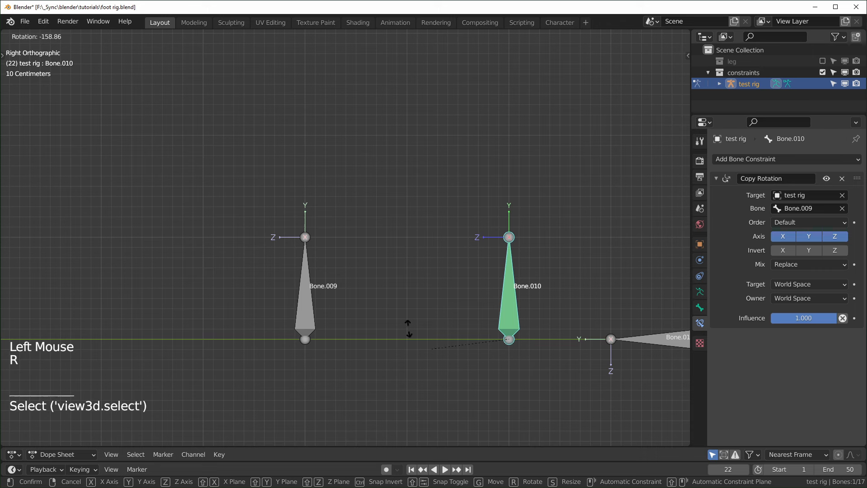
click(425, 322)
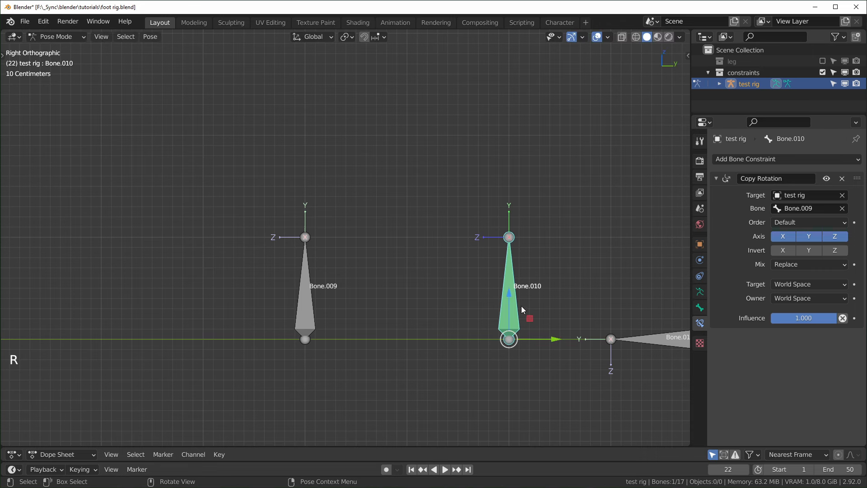
Step: Set the mix mode of Bone.010's Copy Rotation constraint to After Original
click(805, 266)
click(806, 266)
key(ctrl)
ctrl+scroll(804, 264, down, 3)
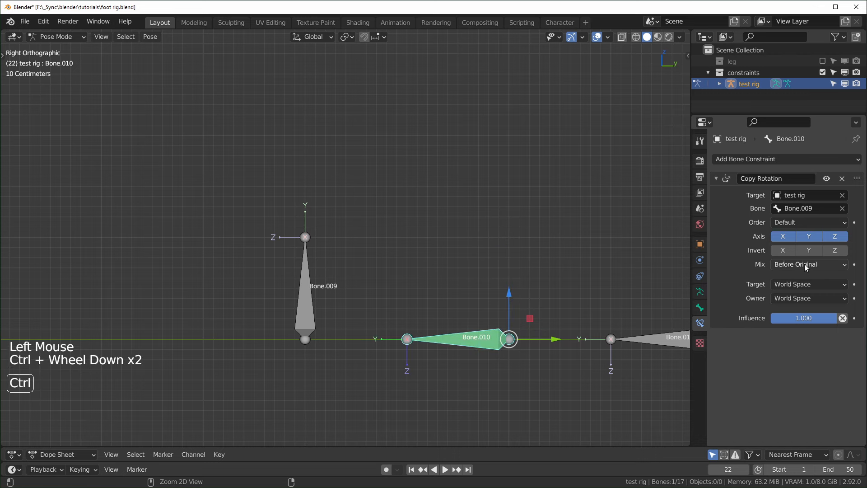
Step: Try rotating Bone.010 and Bone.009 in turn to test the After Original mix in world space
click(508, 356)
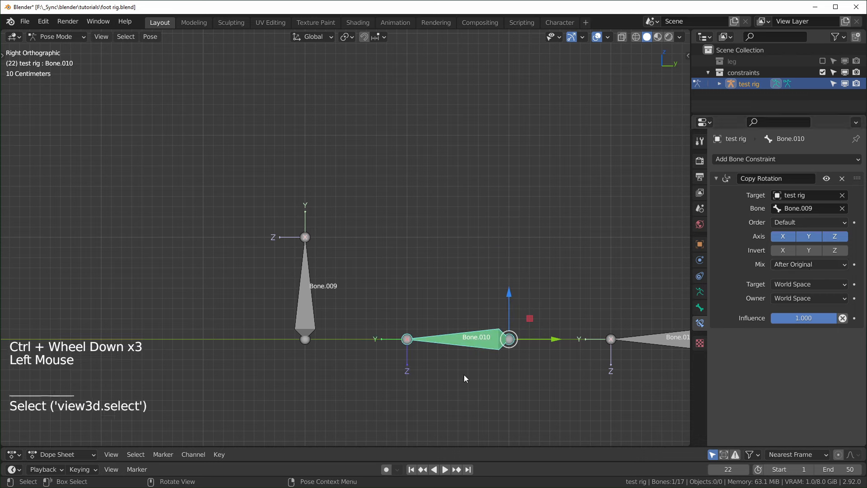
key(r)
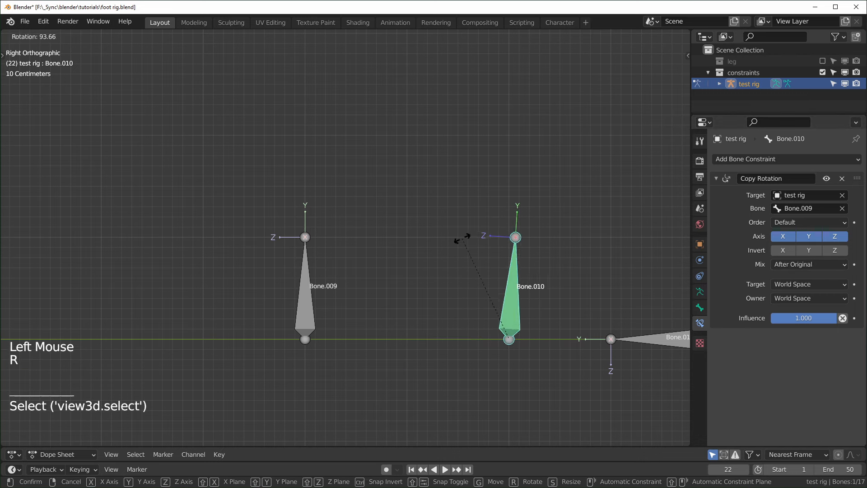
click(458, 240)
click(305, 294)
key(r)
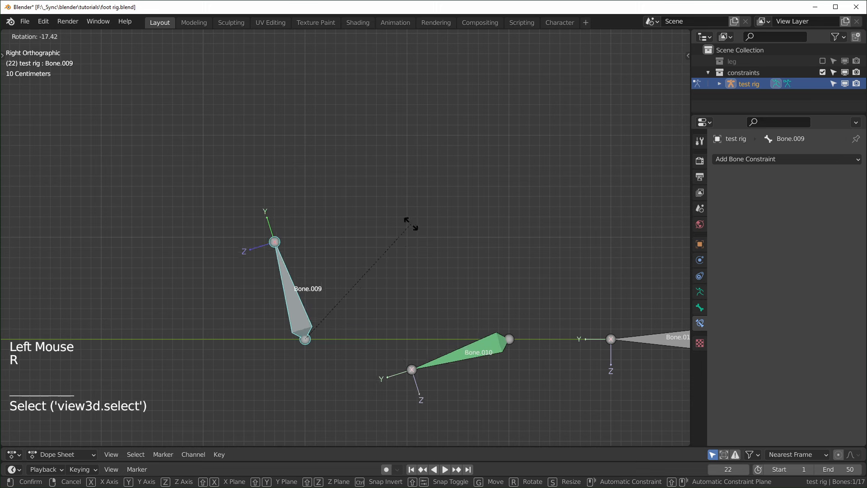
right_click(425, 208)
Step: Set the mix mode of Bone.010's Copy Rotation constraint back to Replace
click(467, 341)
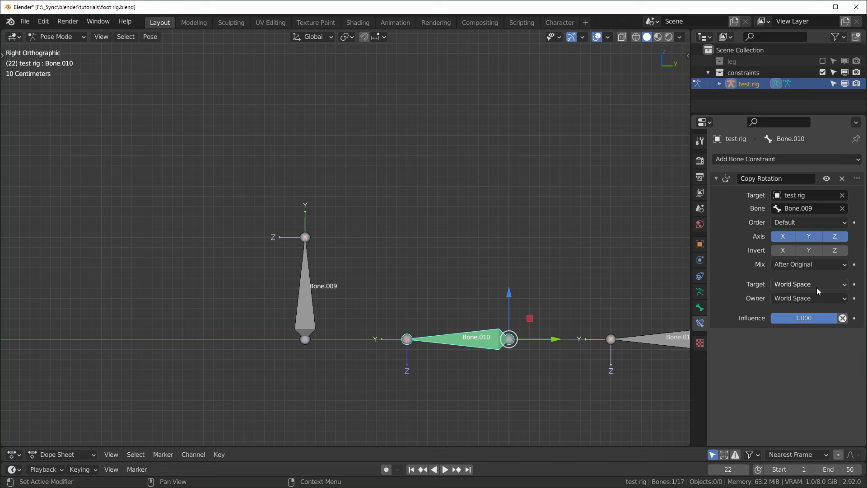
click(811, 264)
click(801, 278)
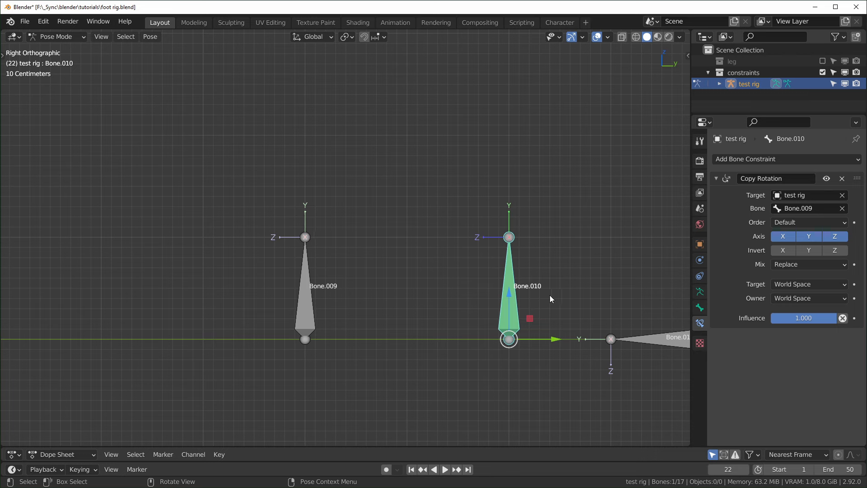
Step: Set the target and owner of Bone.010's Copy Rotation constraint to Local Space and its mix to After Original
click(808, 284)
click(791, 345)
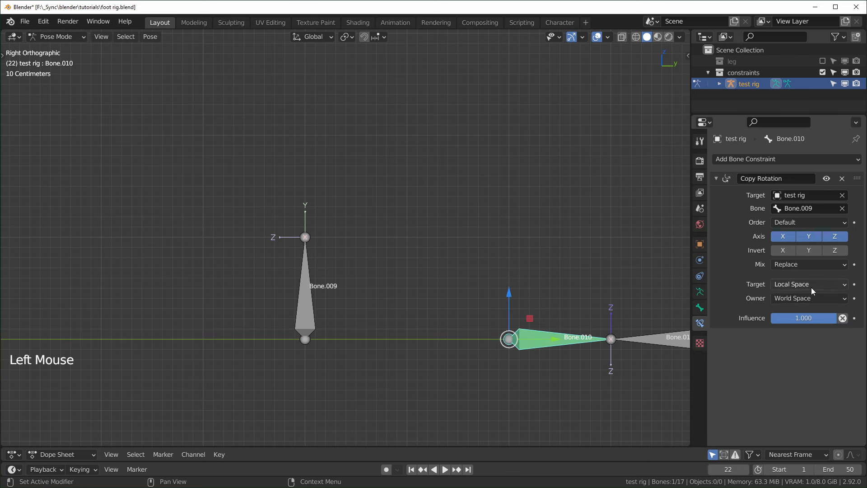
click(808, 298)
click(795, 358)
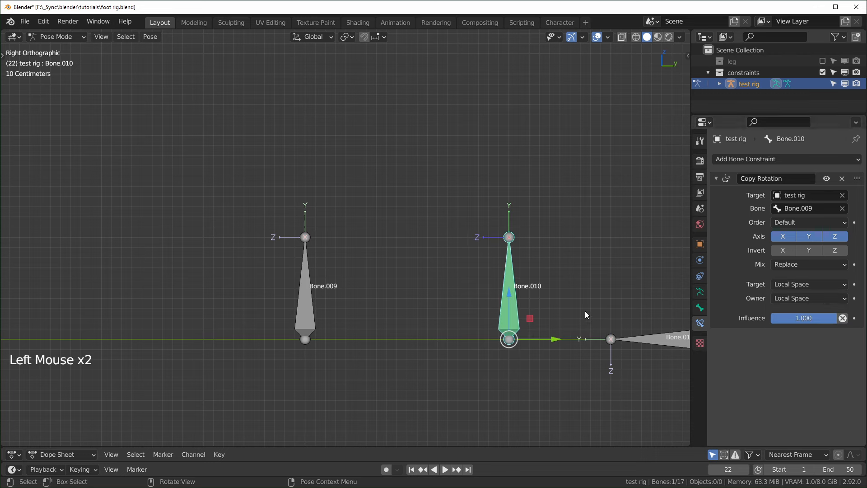
click(837, 264)
click(800, 312)
Step: Rotate Bone.009 counterclockwise and add a further counterclockwise rotation to Bone.010 to test the combined rotations
click(302, 297)
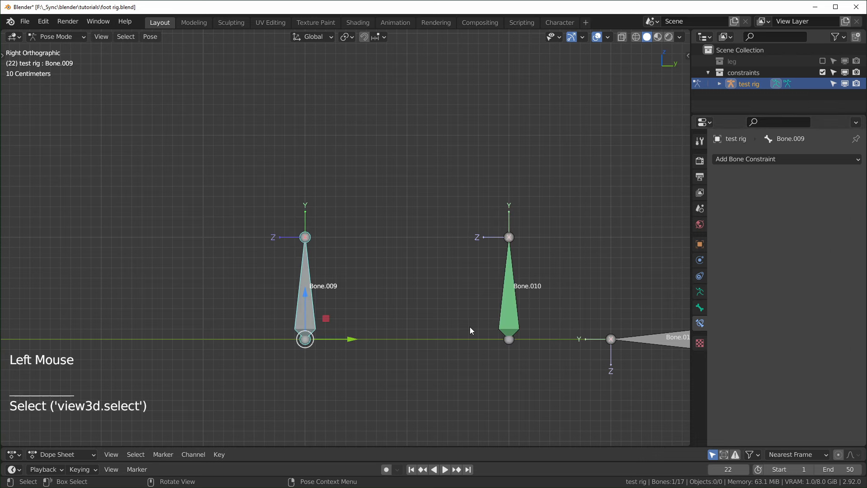
key(r)
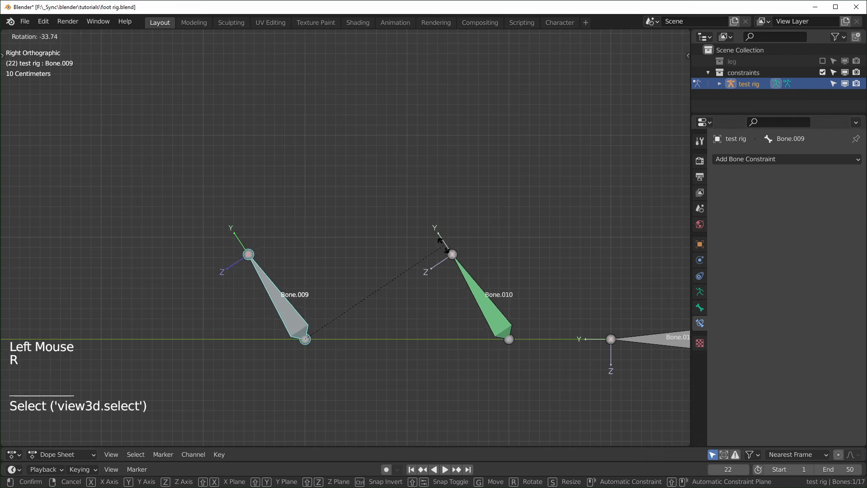
click(433, 233)
click(471, 287)
key(r)
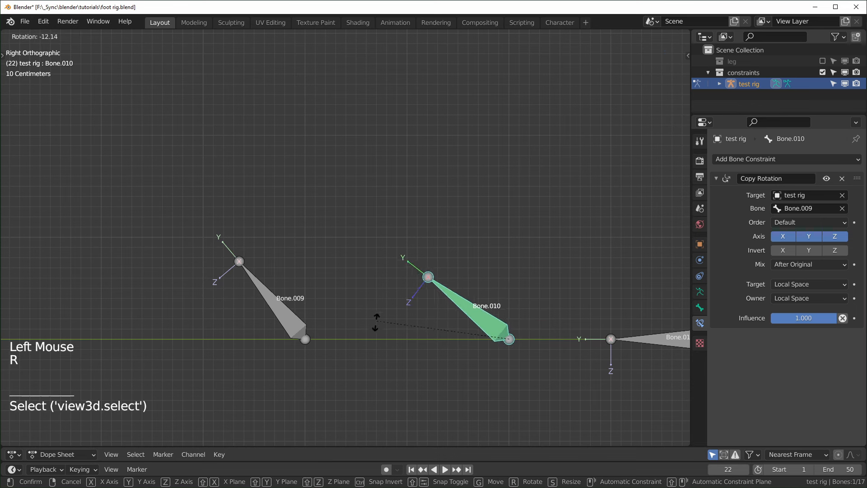
click(373, 329)
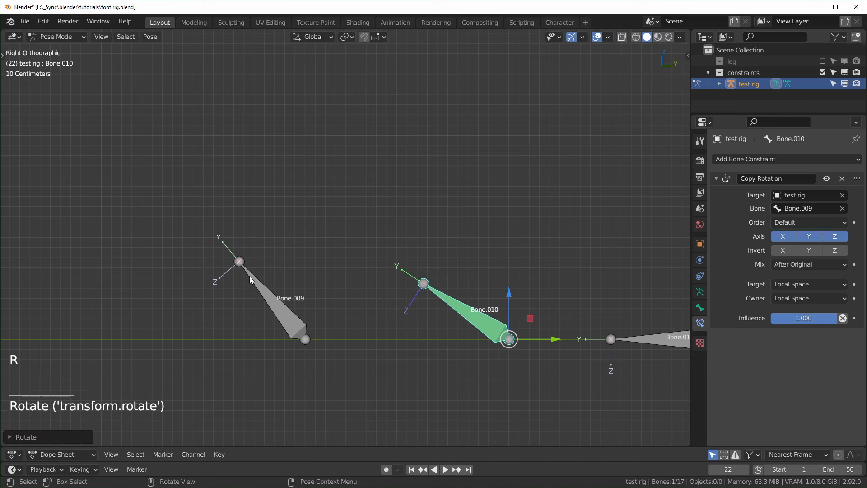
Step: Clear the location and rotation of all bones in the test rig
key(a)
key(alt+g)
key(alt+r)
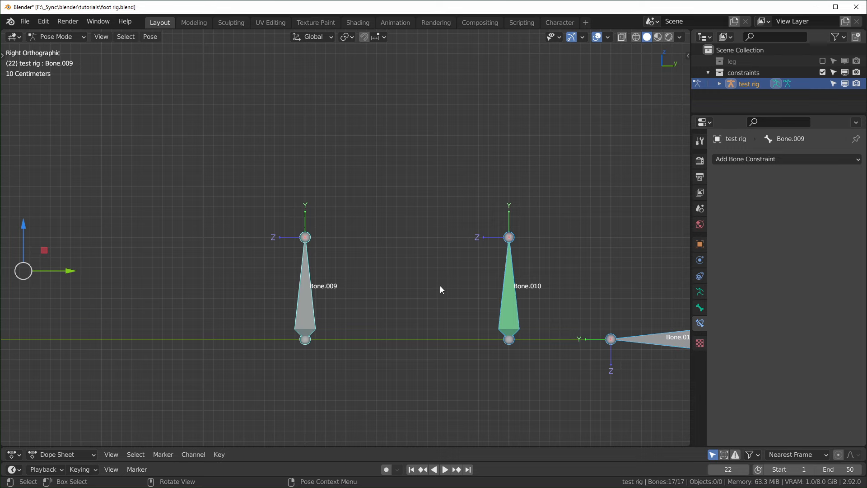
Step: Copy Bone.010's Copy Rotation constraint onto Bone.011 with Copy Constraints to Selected Bones, and select only Bone.011 to check it
scroll(447, 289, down, 1)
scroll(457, 291, up, 1)
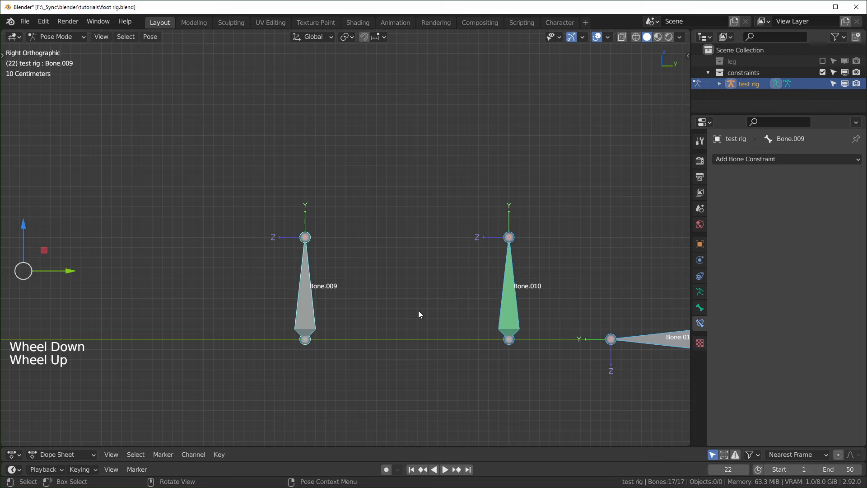
shift+middle_drag(494, 314, 396, 316)
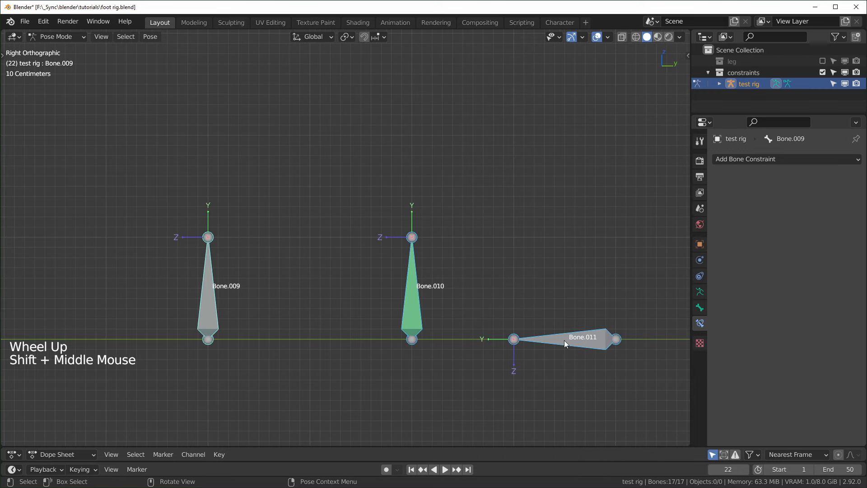
click(554, 341)
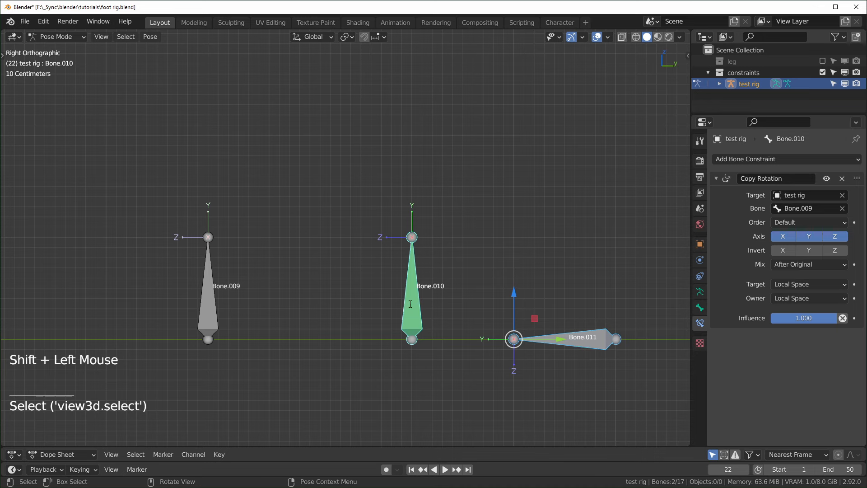
key(F3)
text(copy)
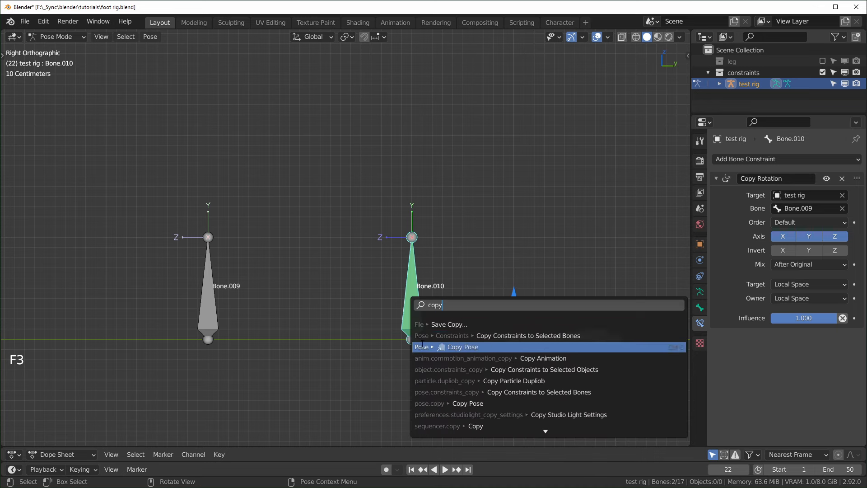
click(544, 339)
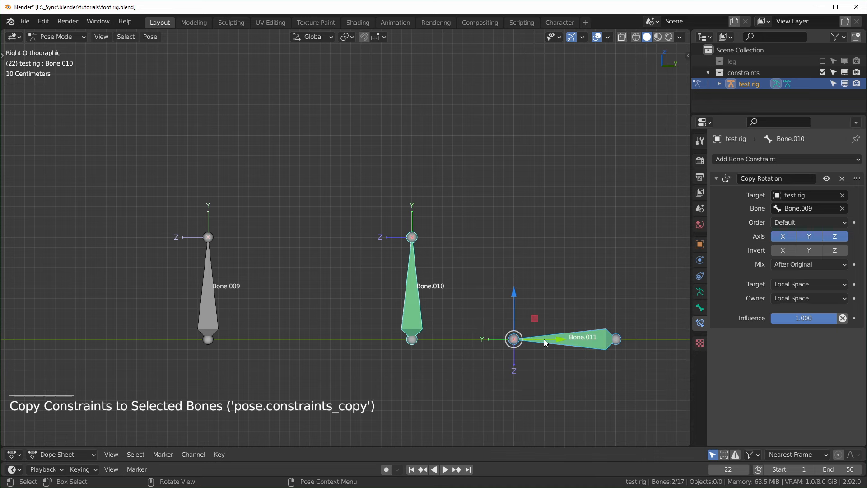
click(640, 402)
click(577, 347)
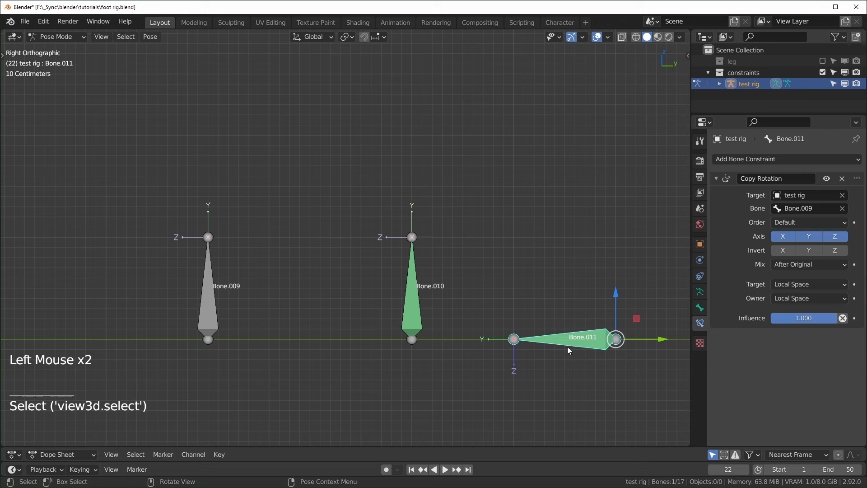
Step: Rotate Bone.009 counterclockwise to test how Bone.010 and Bone.011 copy its rotation
click(208, 282)
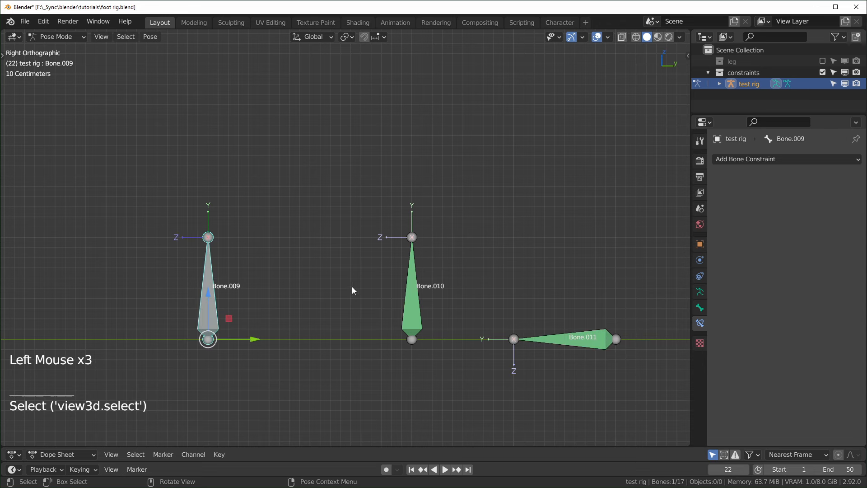
key(r)
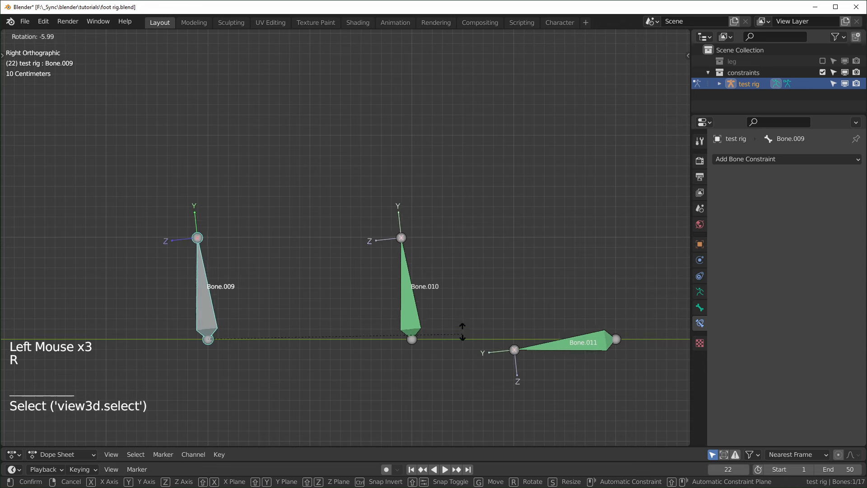
click(455, 294)
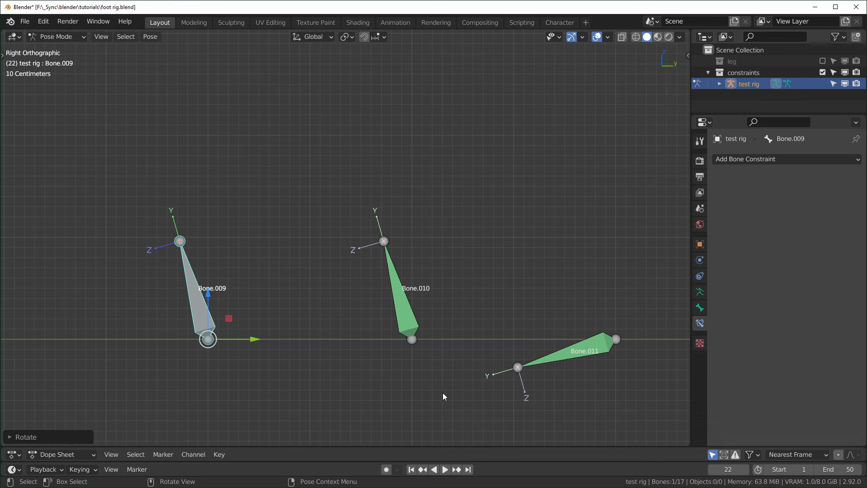
key(r)
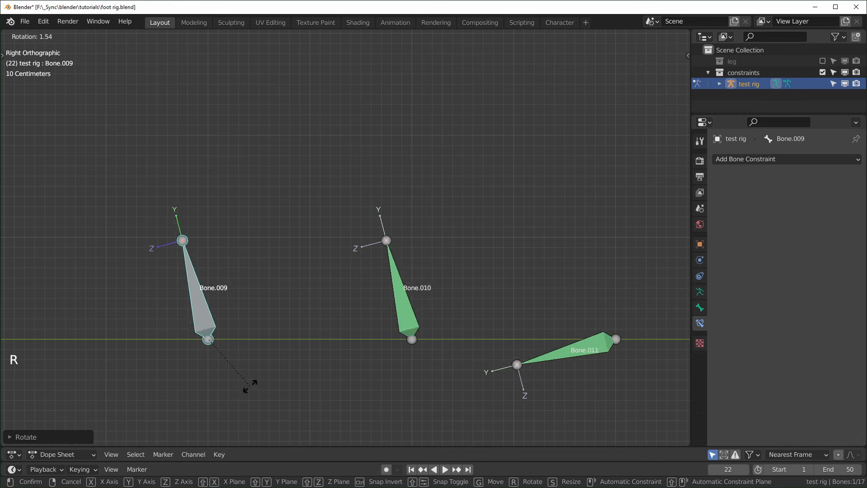
right_click(272, 388)
Step: Try World Space for Bone.011's Copy Rotation target and owner, return both to Local Space, and set the mix to Replace
click(573, 351)
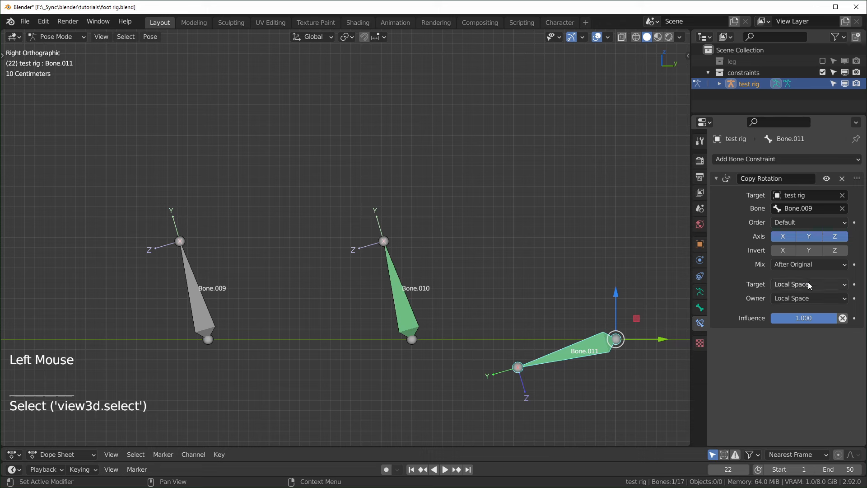
click(809, 284)
click(806, 298)
click(811, 299)
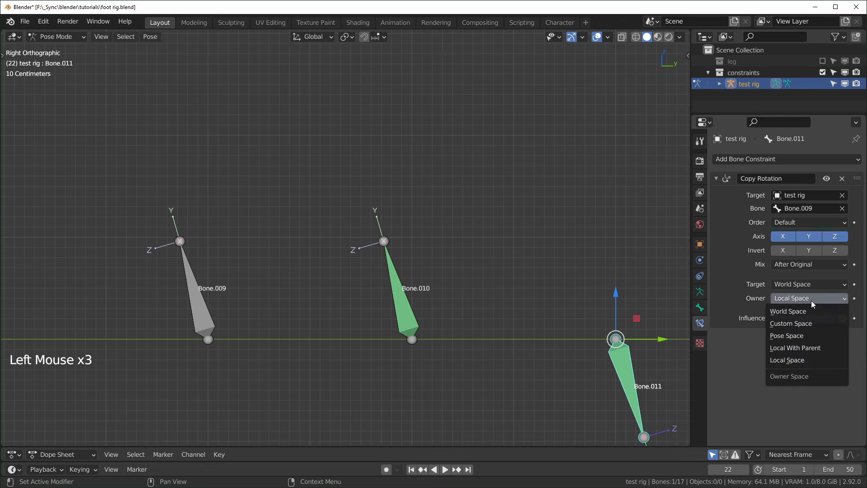
click(811, 311)
click(817, 265)
click(801, 273)
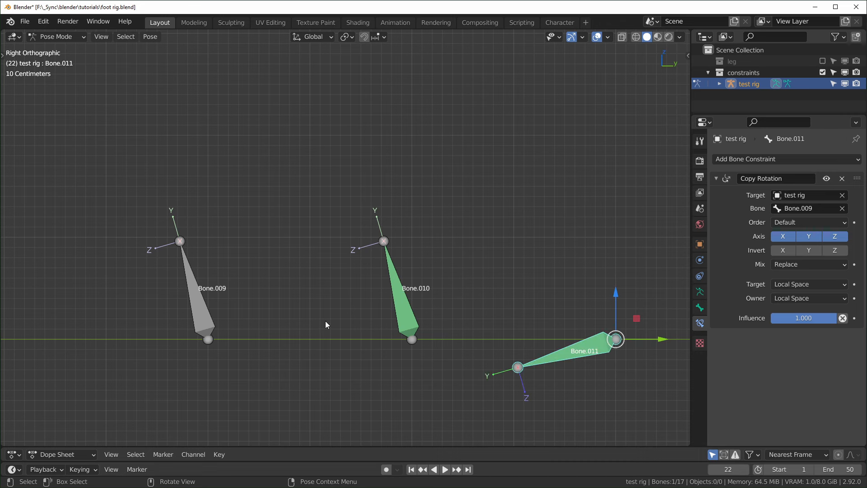
Step: Clear the location and rotation of all bones in the test rig and deselect them
key(a)
key(alt+g)
key(alt+r)
click(298, 311)
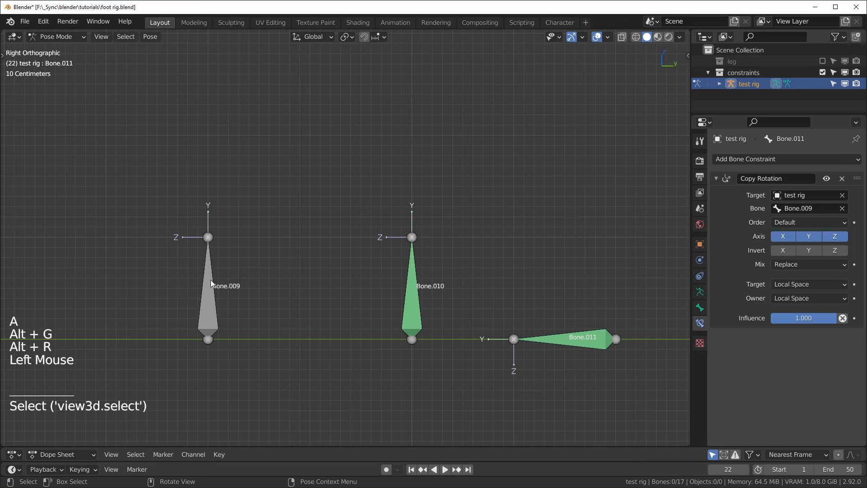
Step: Try rotating Bone.009 freely, around the global X axis and around its local X axis
click(210, 284)
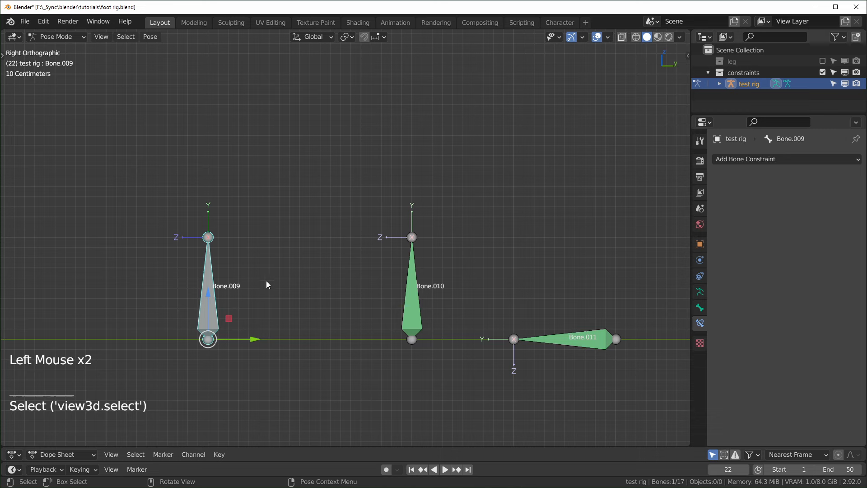
key(r)
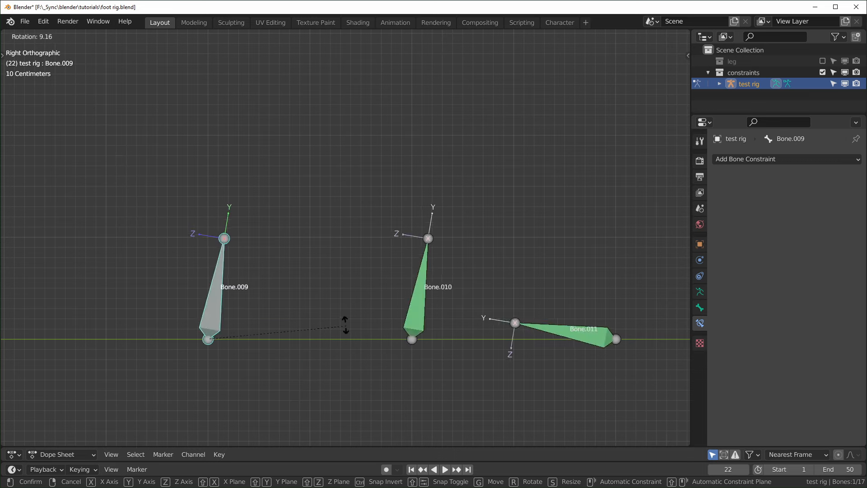
key(x)
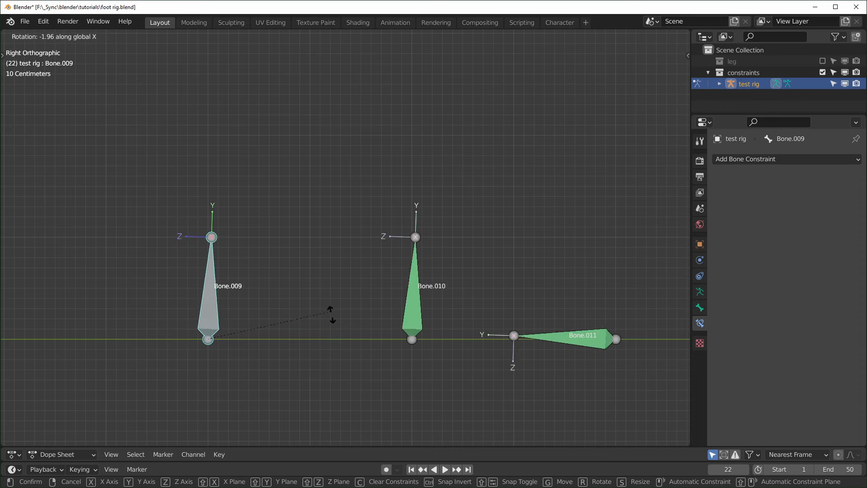
key(x)
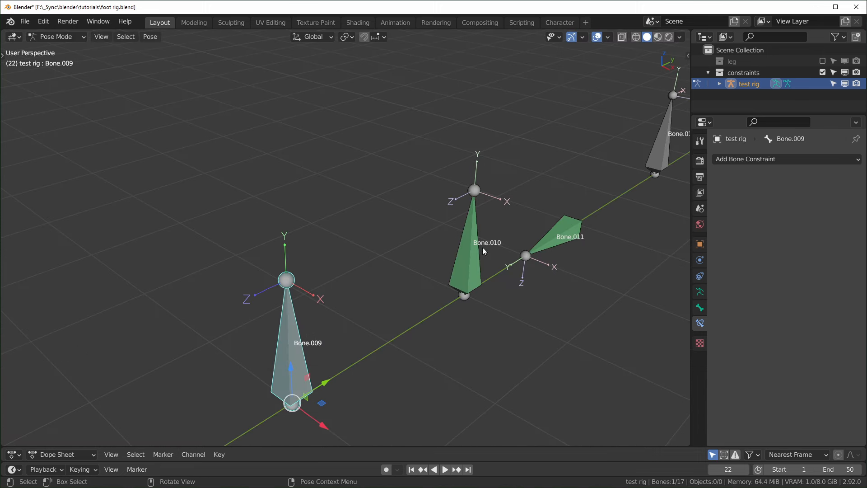
Step: Open the armature's viewport display settings and examine the local axes shown on Bone.009, Bone.010 and Bone.011
click(699, 291)
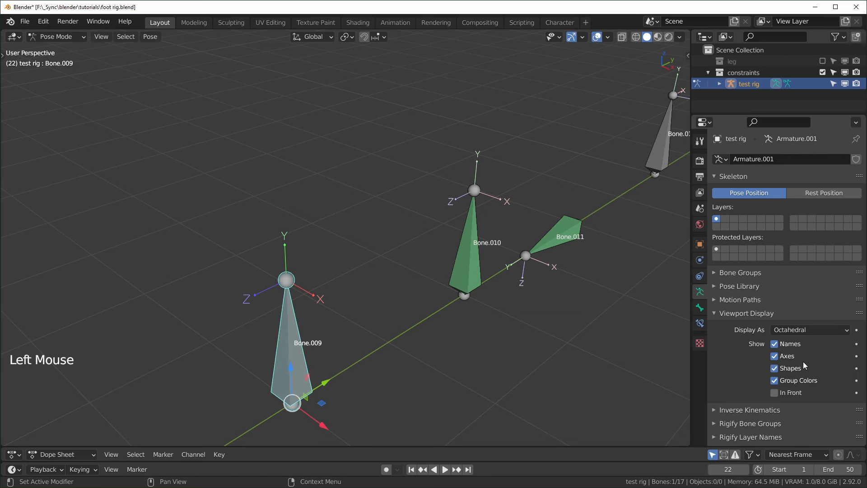
middle_drag(443, 341, 446, 337)
scroll(446, 337, down, 1)
middle_drag(446, 337, 454, 331)
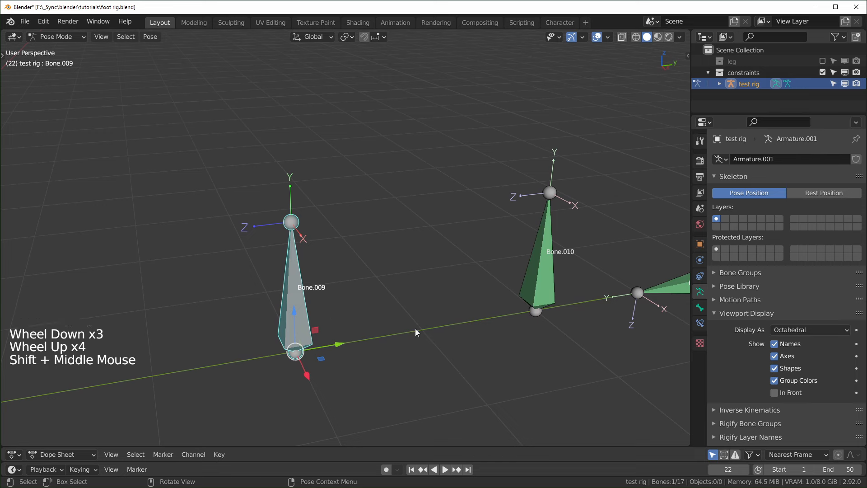
mouse_move(520, 347)
middle_down()
mouse_move(527, 338)
mouse_move(515, 344)
middle_up()
scroll(514, 346, down, 1)
scroll(511, 348, up, 1)
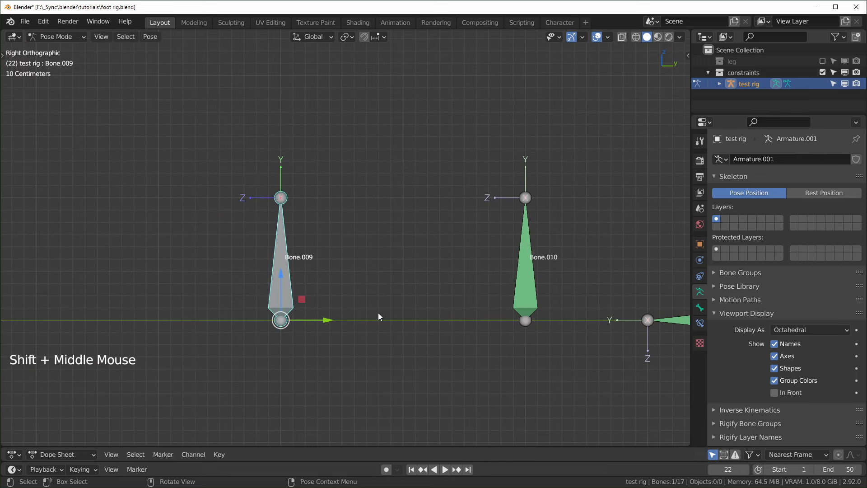
Step: Rotate Bone.009 by 10° around its local X axis
key(r)
key(x)
key(x)
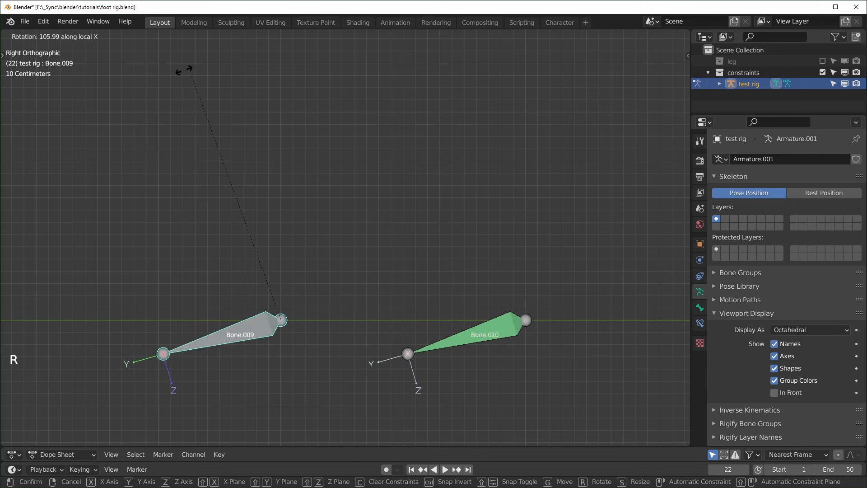
text(10)
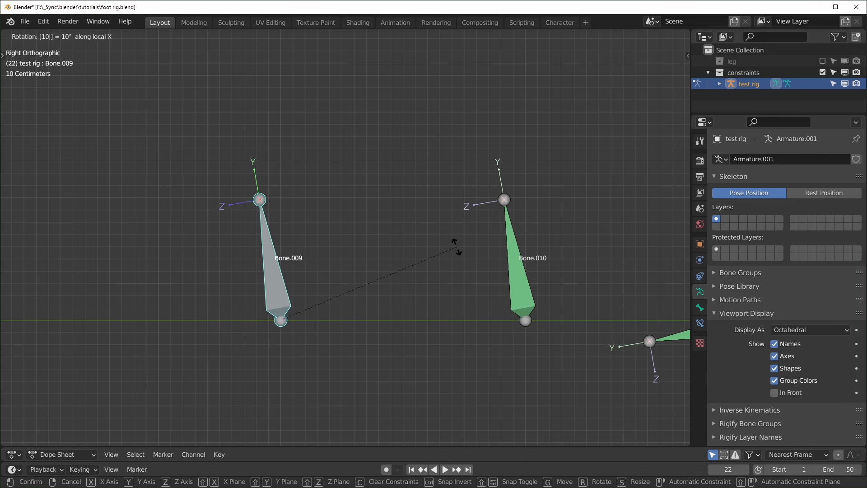
key(Return)
Step: Select Bone.011 and examine its copied rotation and local X axis against Bone.009 and Bone.010 in perspective
shift+middle_drag(457, 249, 298, 249)
click(581, 333)
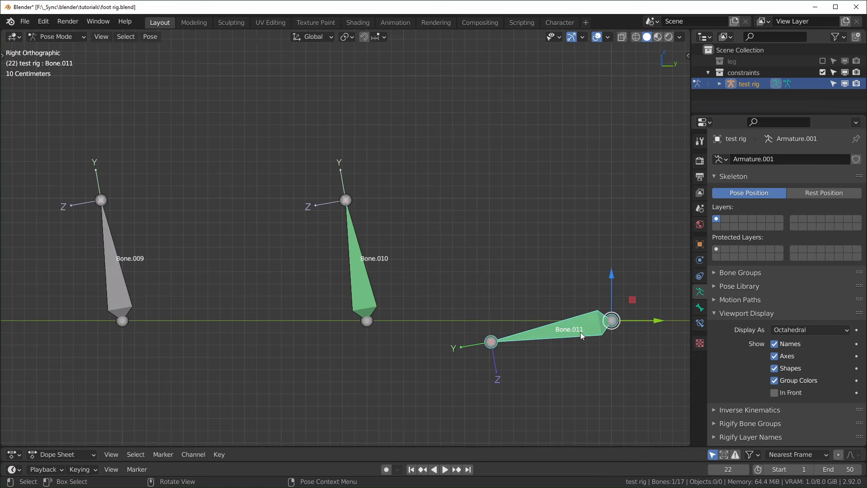
middle_drag(538, 332, 516, 353)
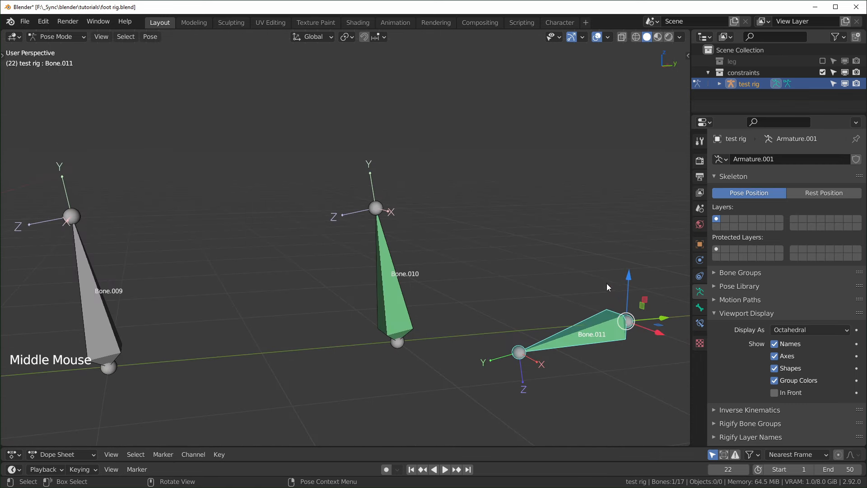
middle_drag(565, 318, 455, 330)
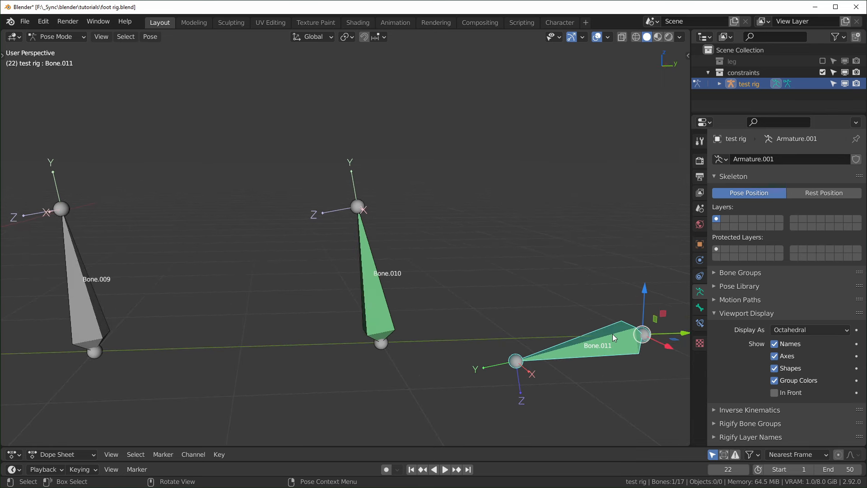
scroll(519, 361, down, 2)
scroll(428, 381, up, 1)
shift+middle_drag(253, 364, 154, 283)
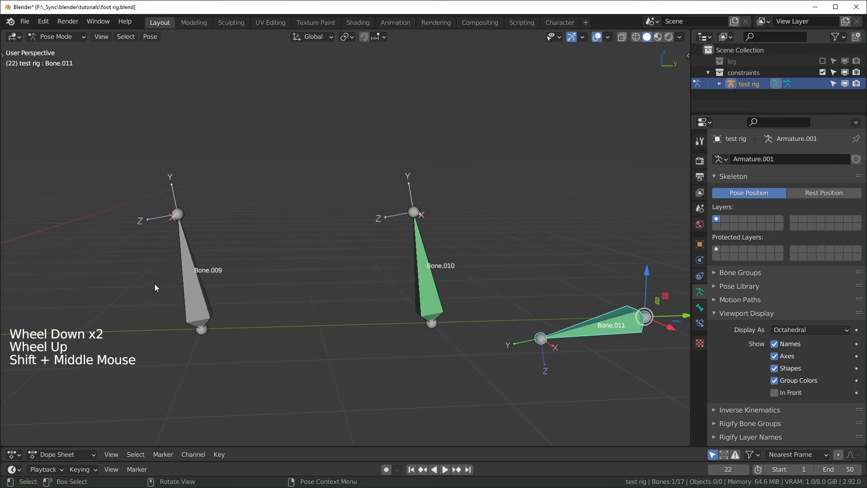
Step: Compare Bone.009's rest position in Edit Mode with its rotated pose, and return to Pose Mode
click(199, 286)
key(Tab)
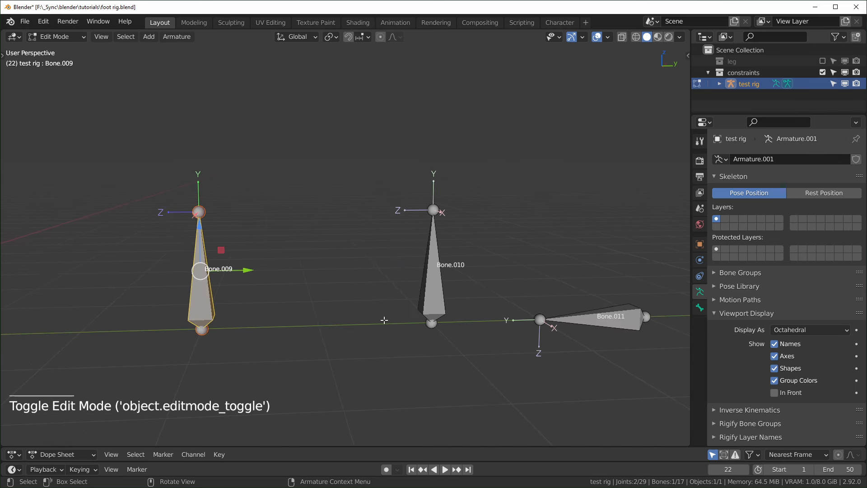
key(Tab)
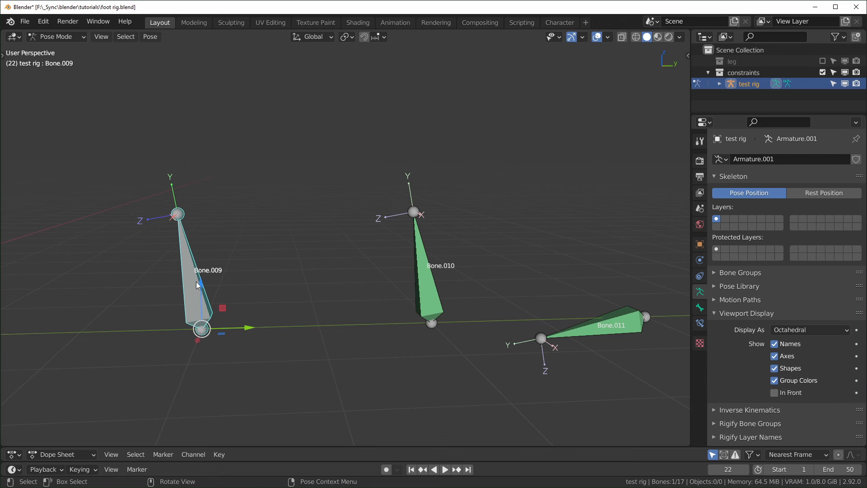
Step: Clear the pose rotation, location and scale of Bone.009
key(alt+r)
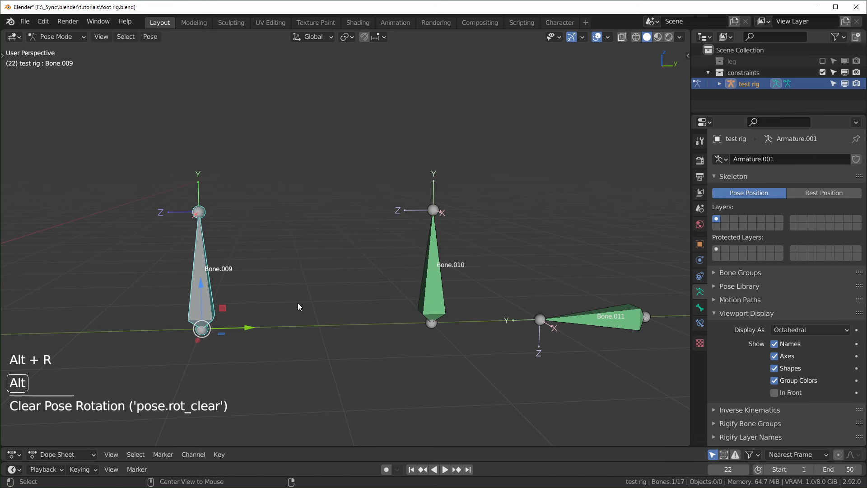
key(alt+g)
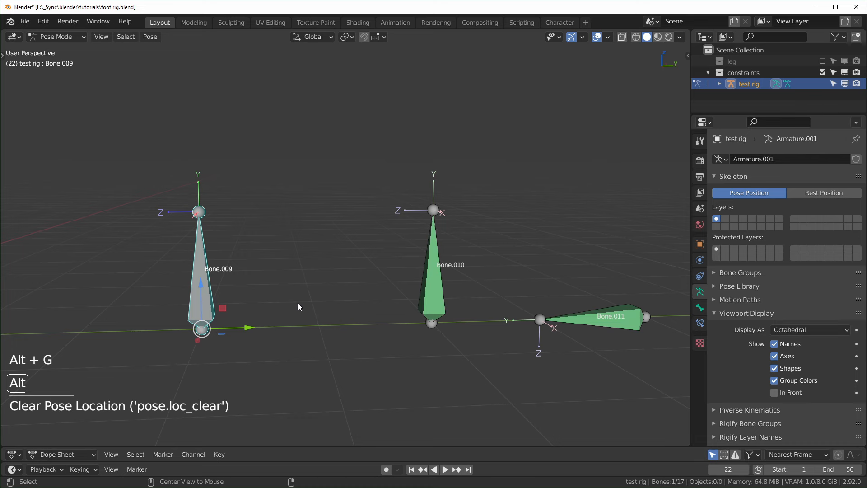
key(alt+s)
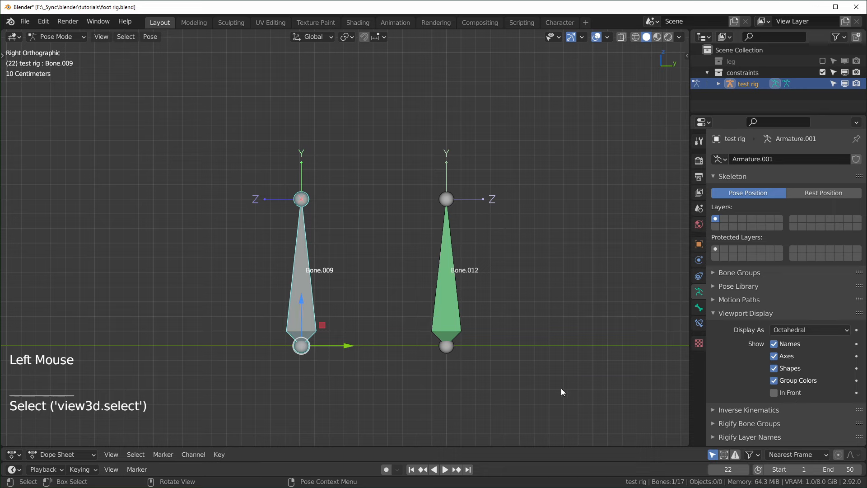
Step: Rotate Bone.009 counterclockwise in two passes to test the copied rotation on Bone.012, and inspect both bones' axes in perspective
key(r)
click(498, 193)
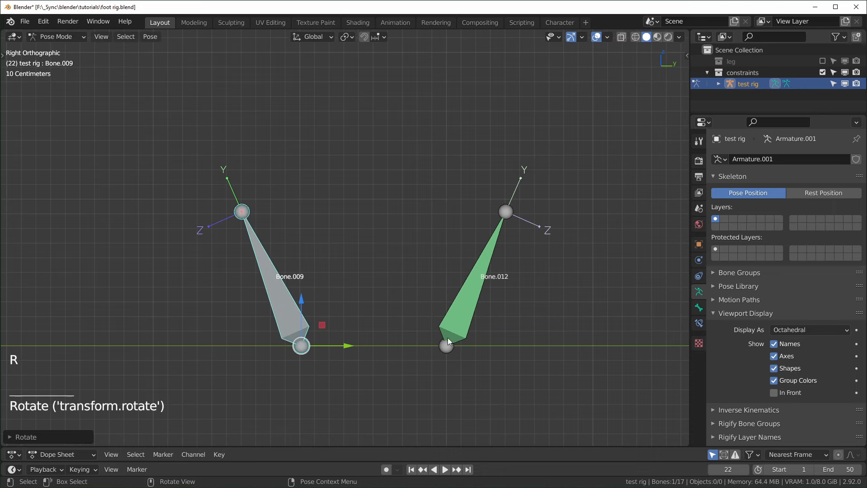
key(r)
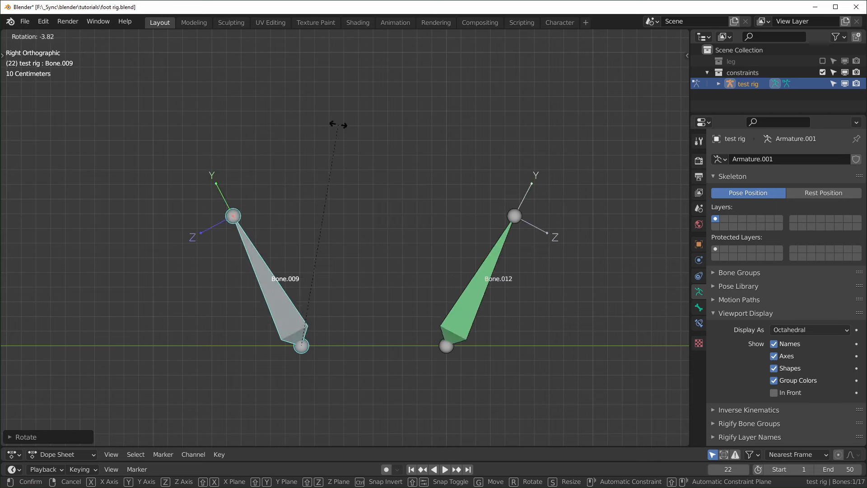
click(320, 131)
middle_drag(330, 132, 416, 293)
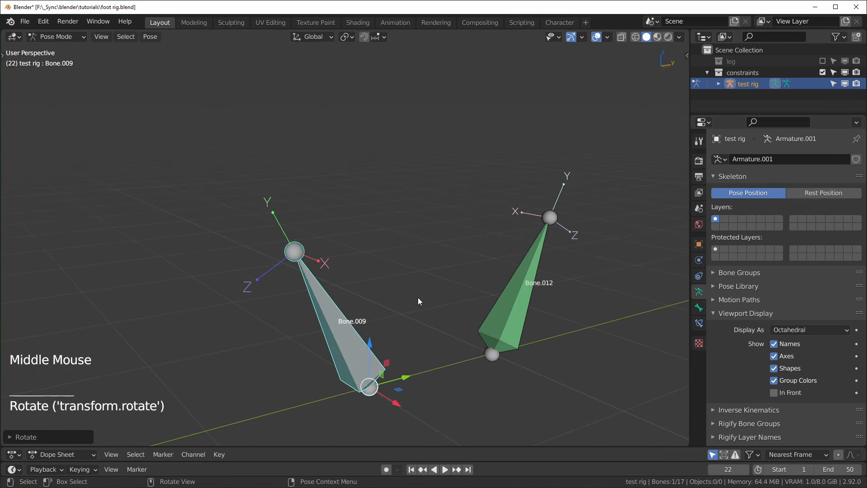
Step: Switch to Edit Mode, show the bone transform values and examine the roll of Bone.009
key(Tab)
key(n)
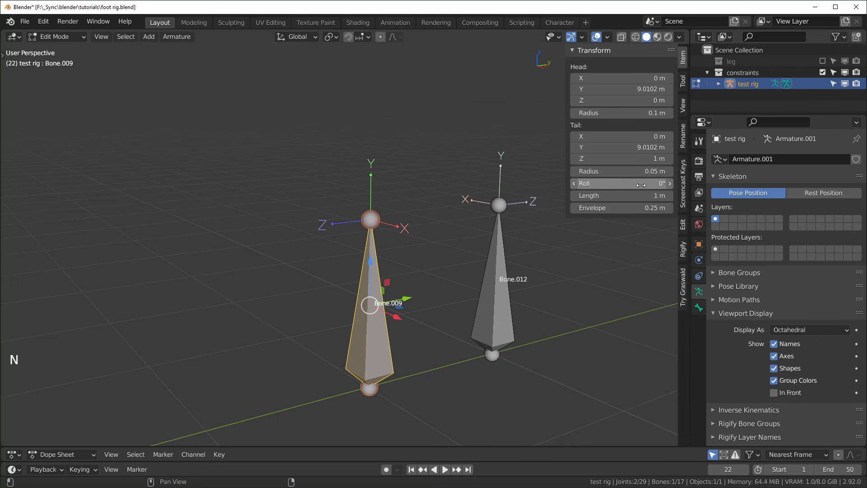
middle_drag(434, 262, 451, 261)
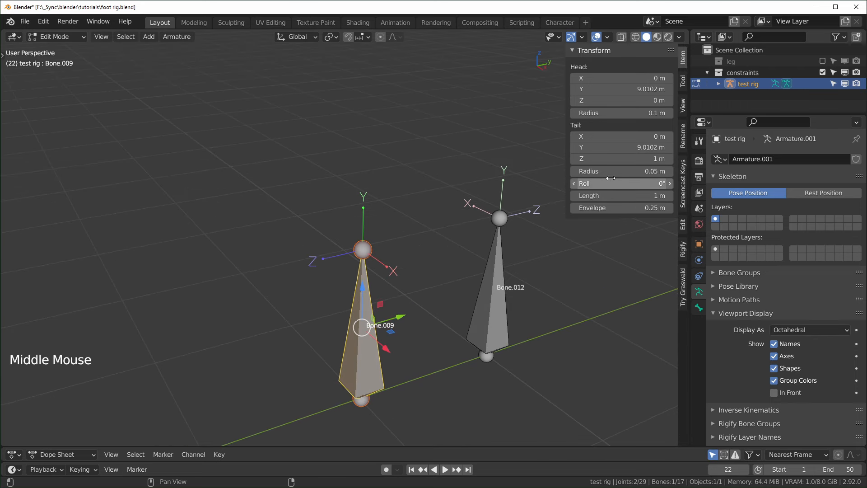
mouse_move(609, 180)
mouse_down()
mouse_move(621, 180)
mouse_move(604, 180)
mouse_up()
key(Escape)
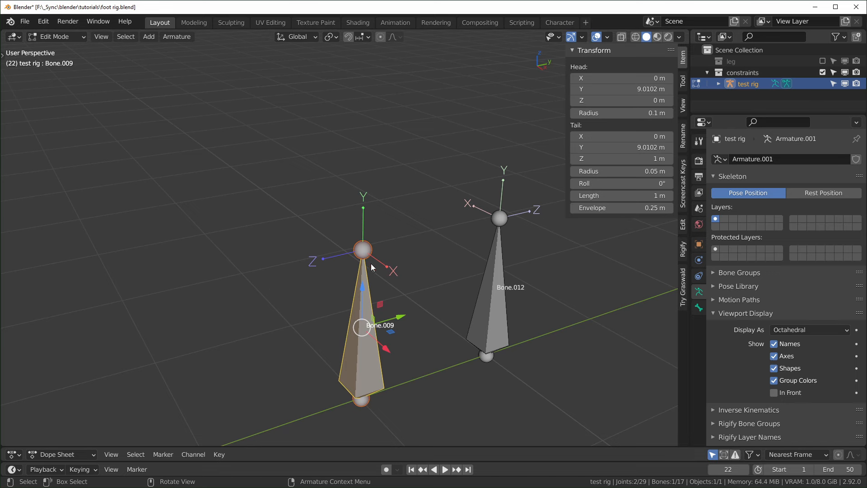
Step: Compare the local axes of Bone.009 and Bone.012 in their rest and posed positions, ending in Edit Mode
middle_drag(434, 216, 387, 243)
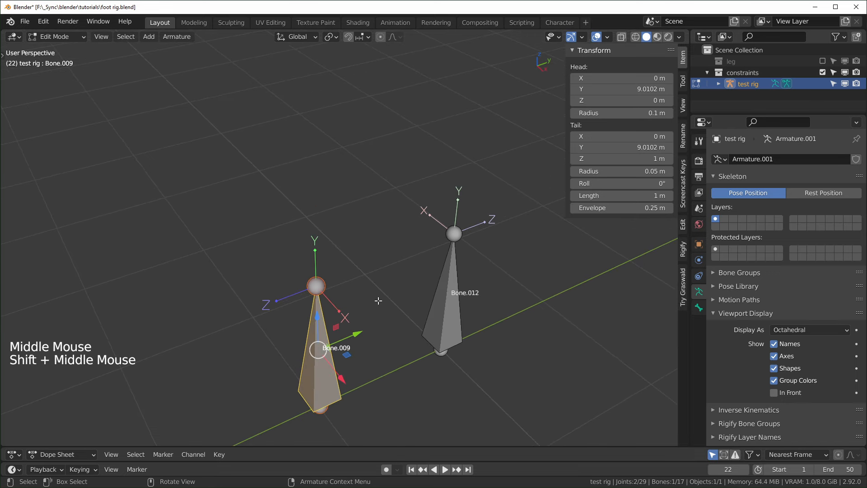
middle_drag(378, 301, 319, 300)
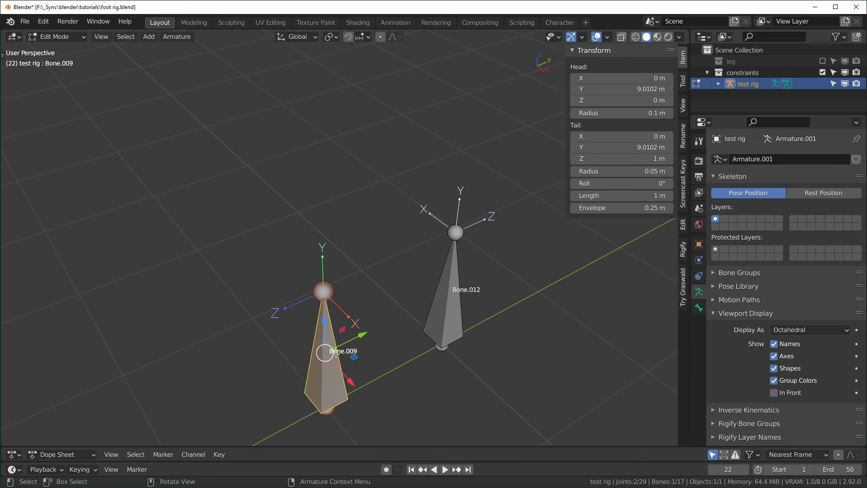
click(457, 281)
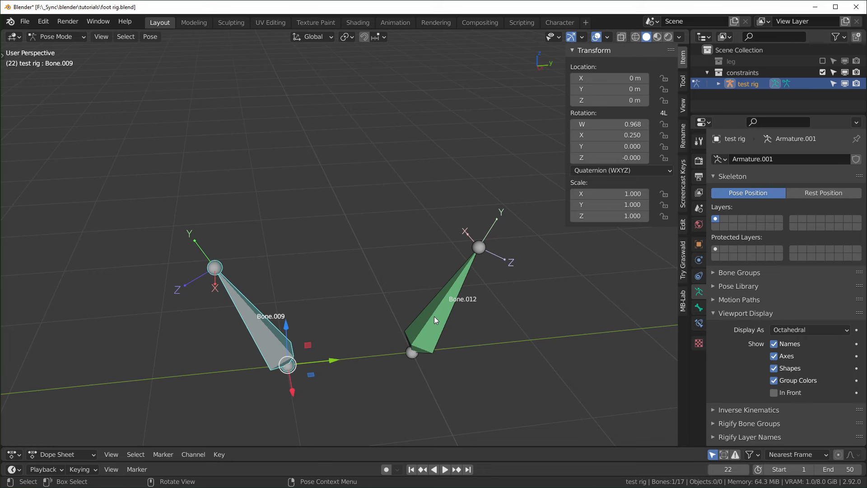
key(Tab)
middle_drag(318, 273, 256, 266)
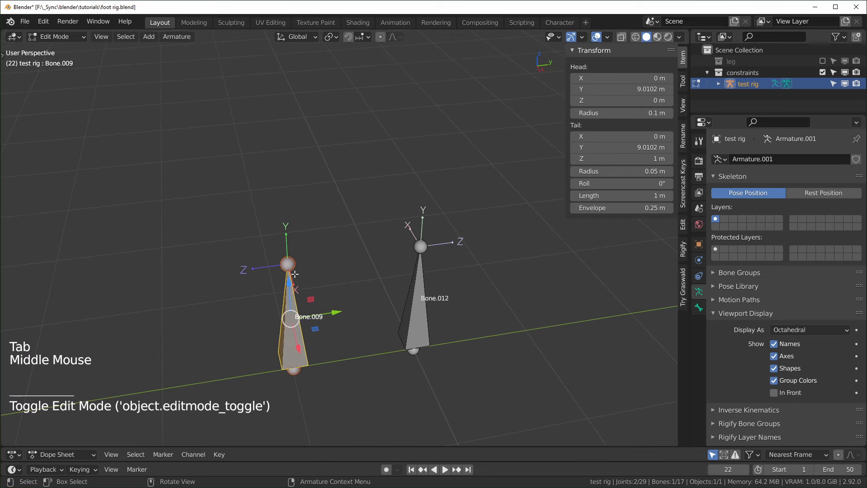
middle_drag(321, 252, 418, 197)
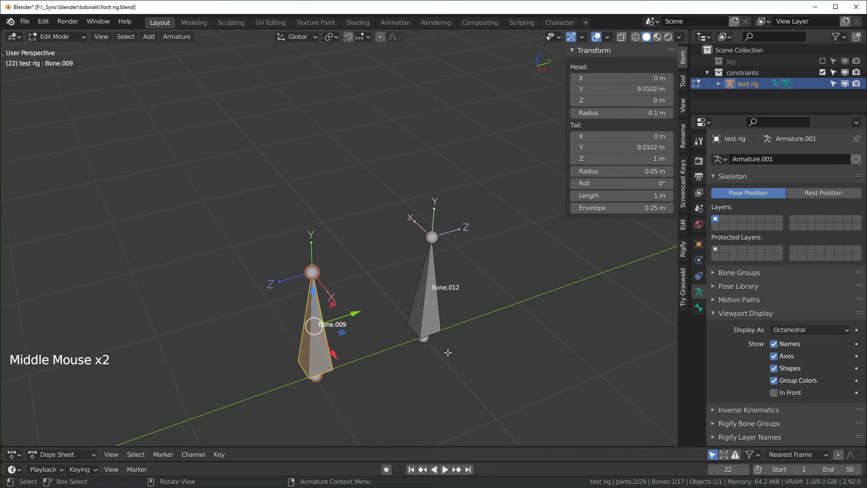
Step: Set the roll of Bone.012 to 0°
click(437, 297)
click(642, 184)
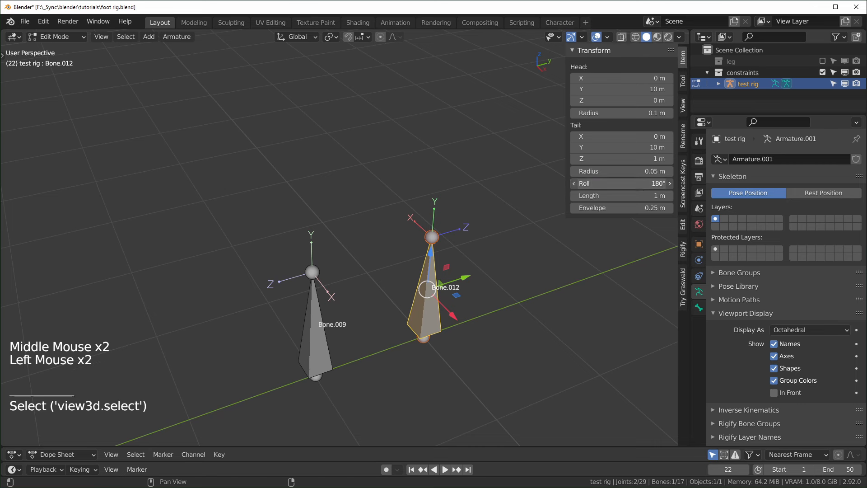
text(180d)
key(Return)
scroll(335, 305, up, 1)
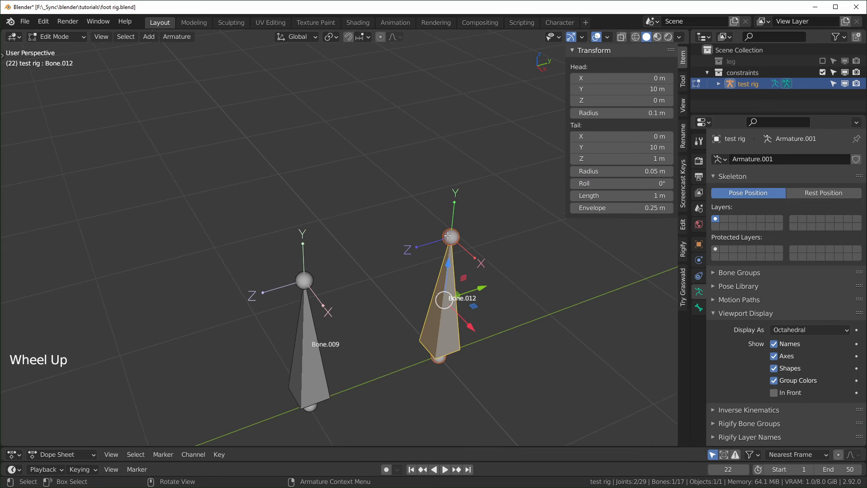
Step: Return to Pose Mode and try rotating Bone.009 to check the copied rotation on Bone.012, cancelling the rotation
key(Tab)
middle_drag(453, 384, 248, 335)
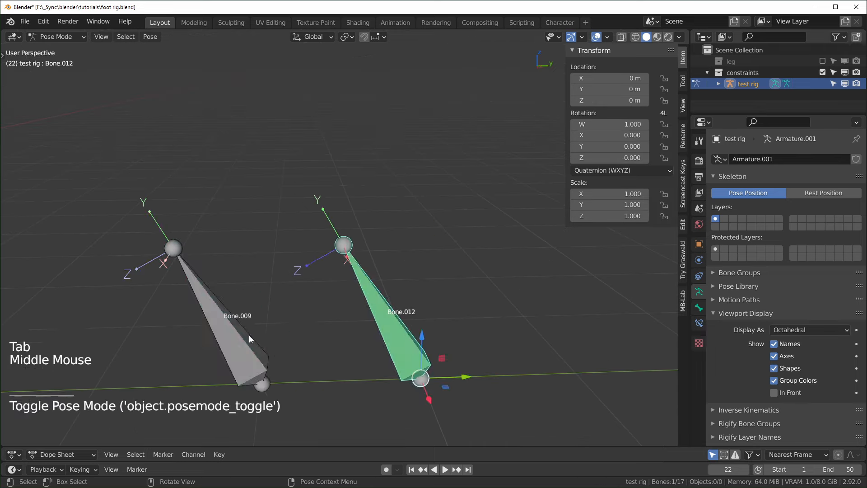
click(248, 335)
key(r)
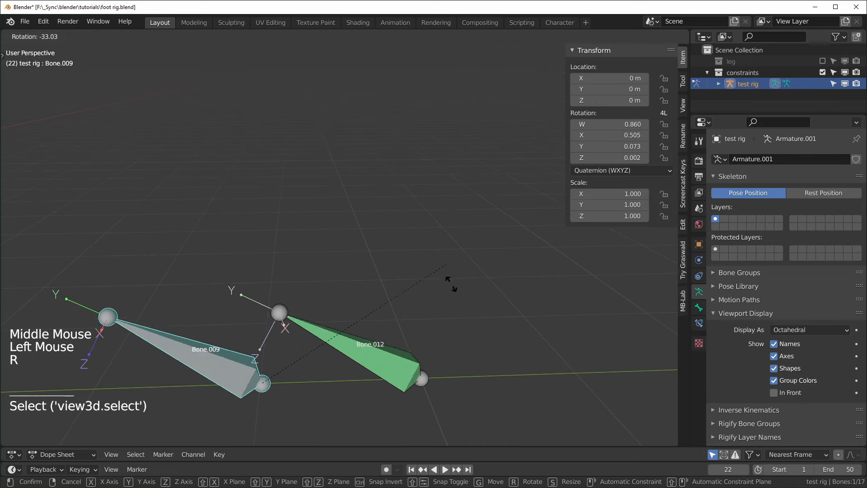
right_click(463, 324)
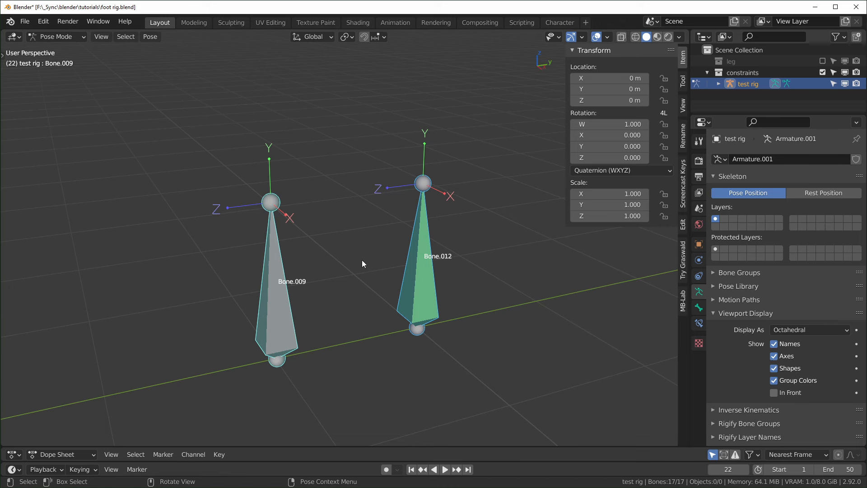
Step: Invert the X axis in Bone.012's Copy Rotation constraint and rotate Bone.009 counterclockwise to test it
click(421, 286)
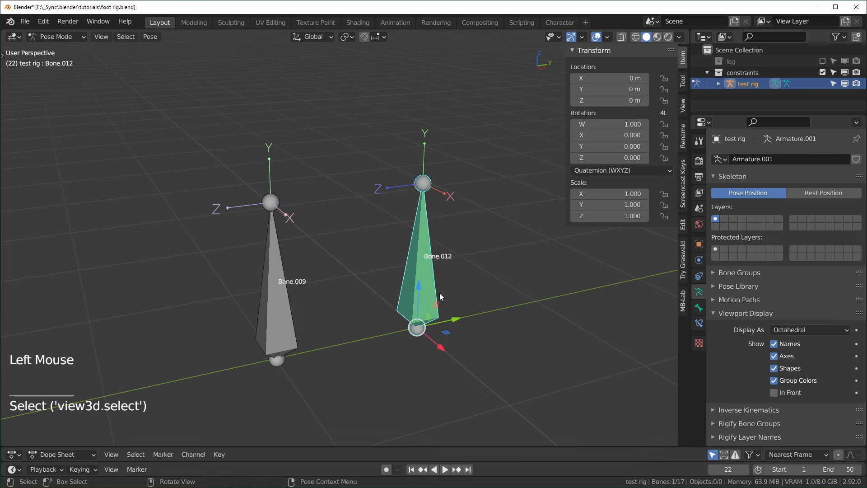
click(698, 324)
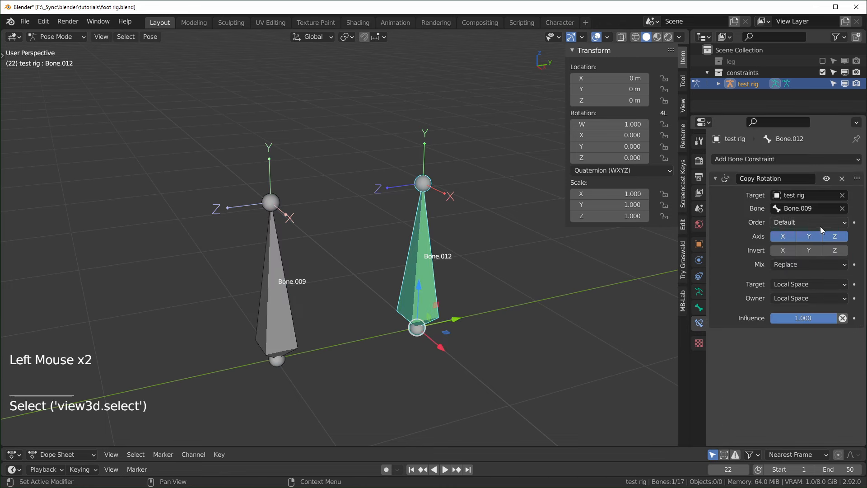
click(787, 253)
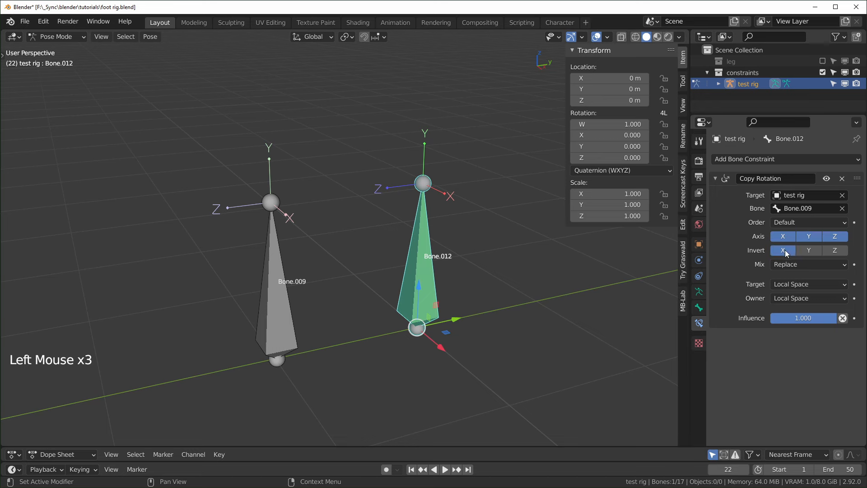
click(313, 311)
key(r)
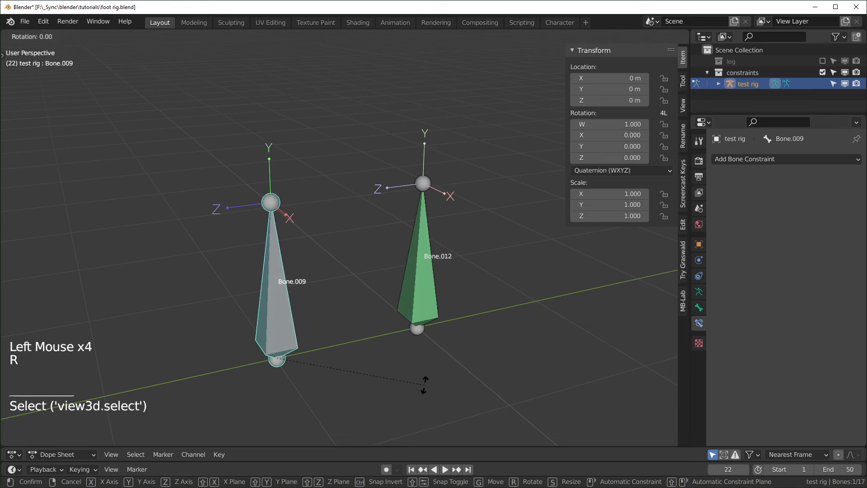
click(448, 288)
Step: Turn off the X inversion in Bone.012's Copy Rotation constraint, and view both bones in Right Orthographic with the transform values hidden
click(448, 288)
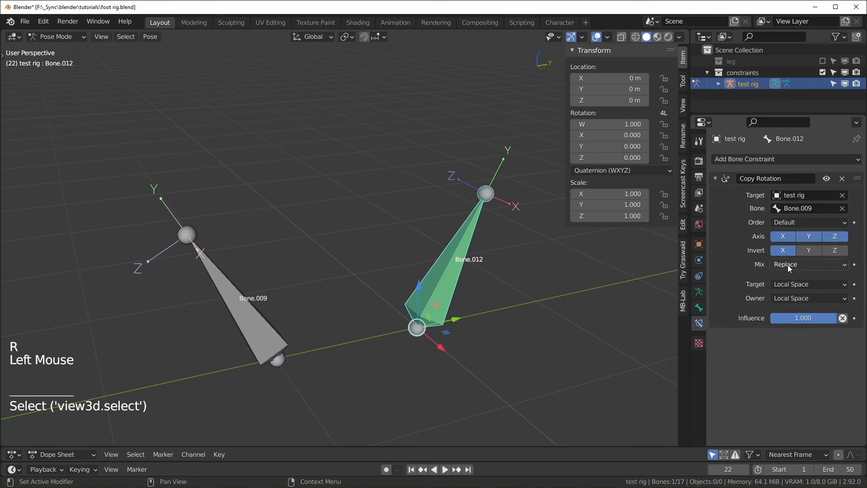
click(782, 251)
click(779, 252)
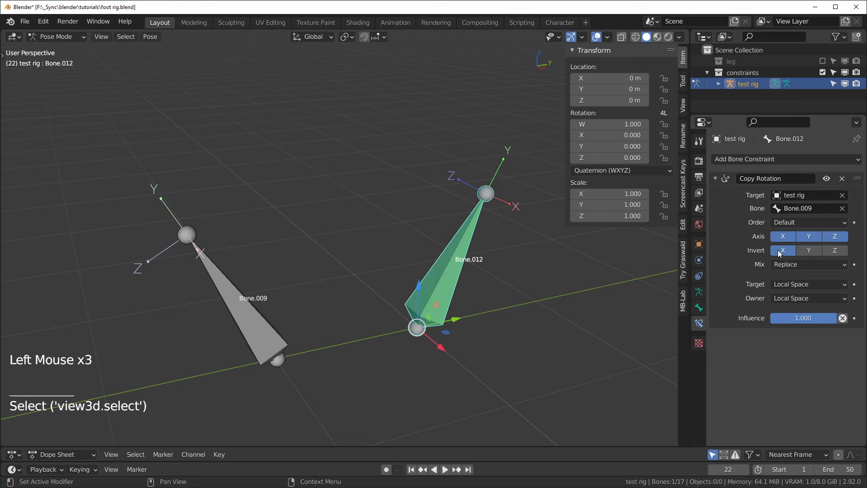
click(793, 252)
key(KP_3)
key(n)
shift+middle_drag(421, 360, 460, 364)
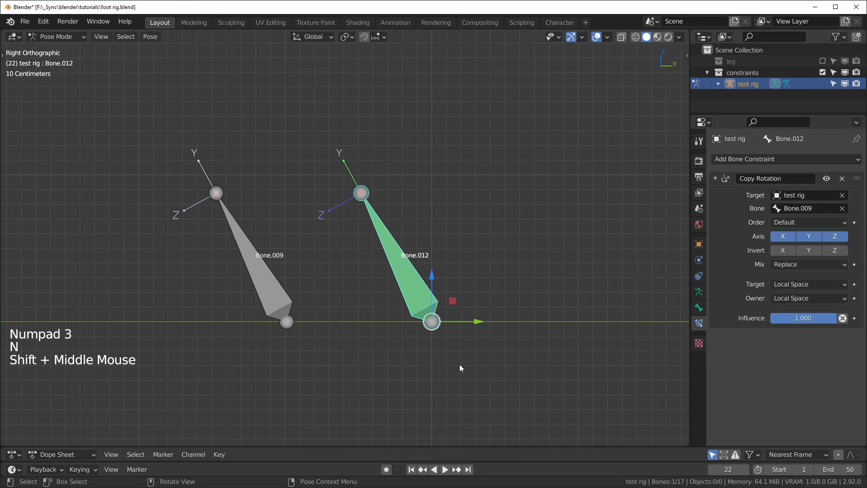
Step: Clear the pose location and rotation of all bones
key(a)
key(alt)
key(alt+g)
key(alt+r)
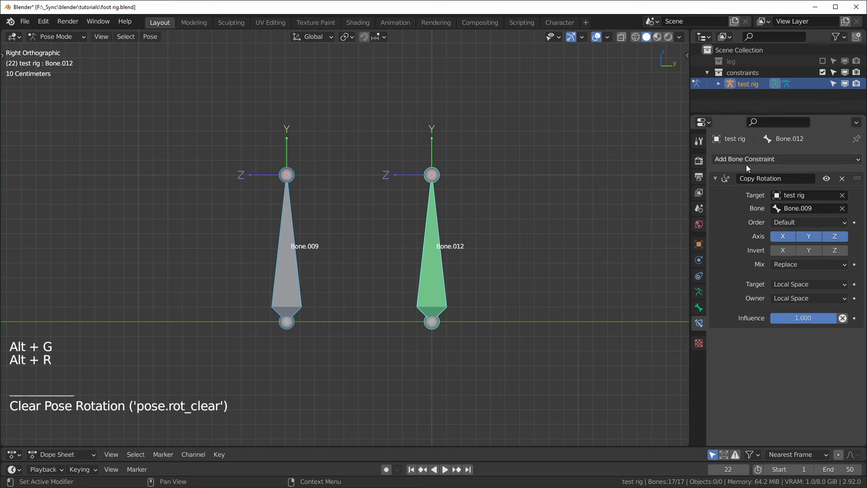
Step: Add a Limit Rotation constraint to Bone.012 and enable its X limit
click(440, 262)
click(768, 159)
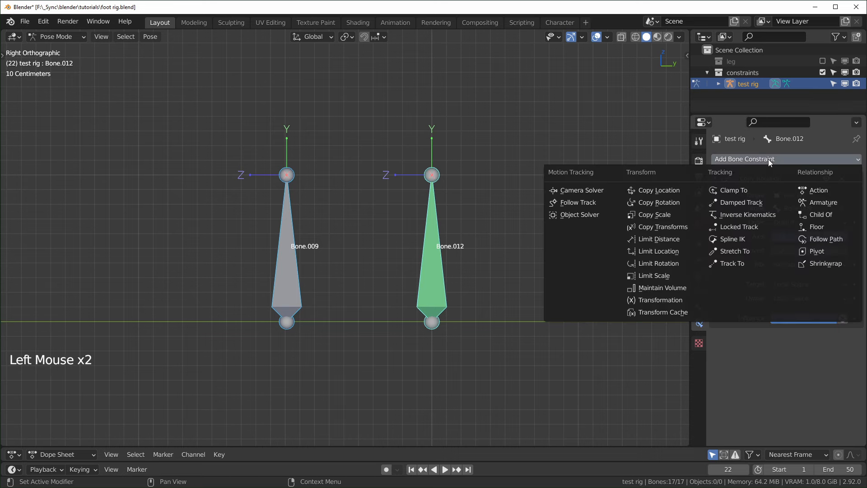
click(661, 263)
shift+middle_drag(537, 357, 551, 347)
scroll(551, 348, down, 1)
scroll(551, 348, up, 1)
shift+middle_drag(561, 356, 568, 349)
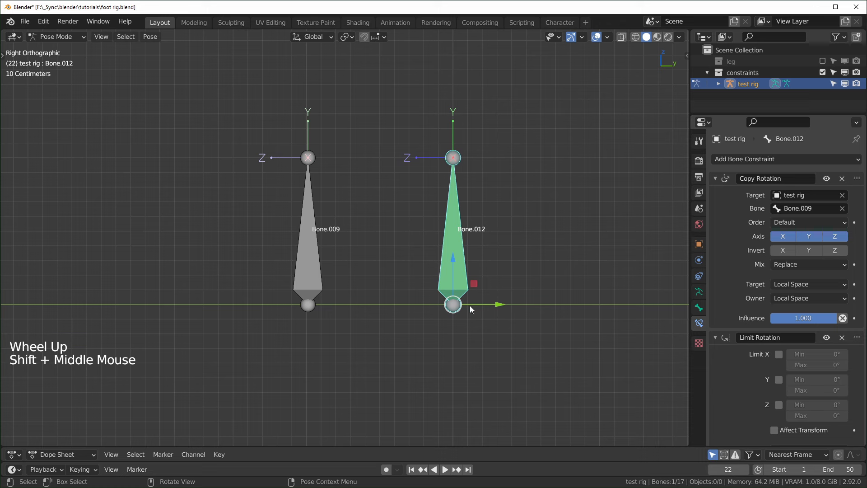
click(781, 357)
scroll(776, 411, down, 3)
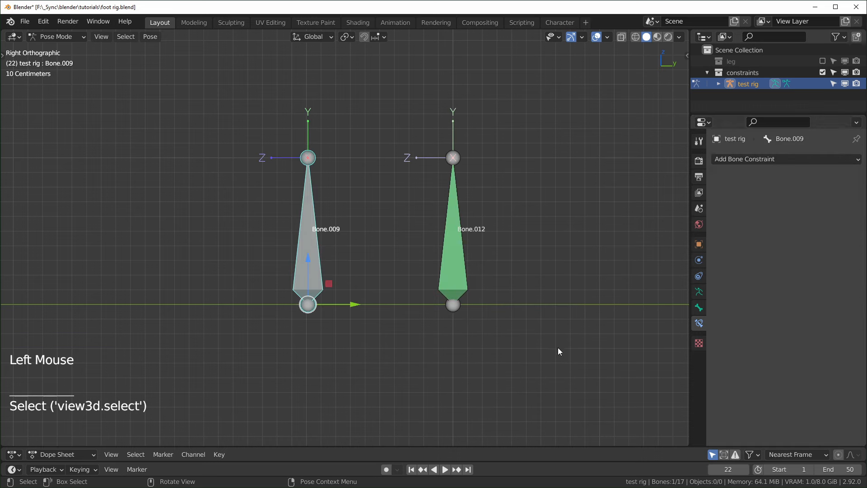
Step: Rotate Bone.009 counterclockwise to test the X limit on Bone.012, and reset the pose
key(r)
click(492, 212)
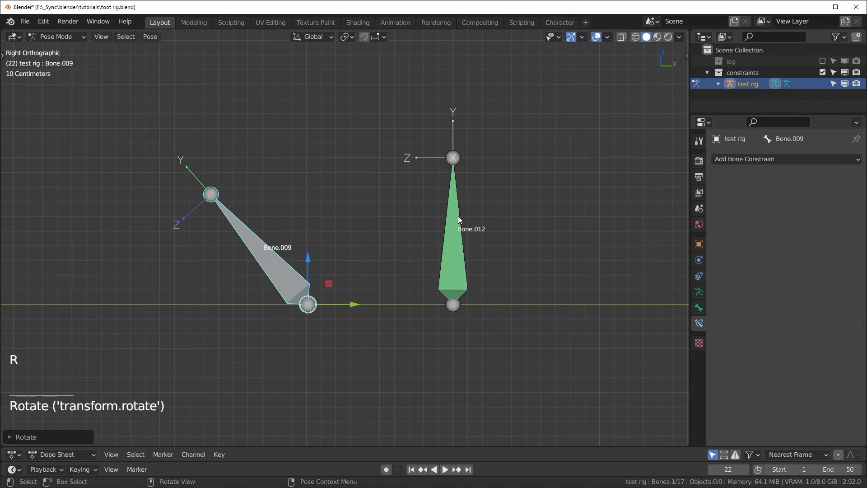
click(449, 231)
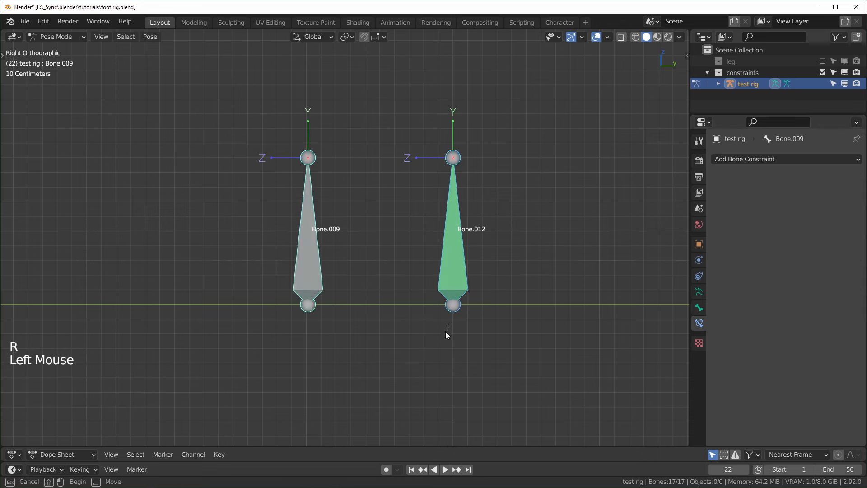
click(445, 332)
Step: Try rotating Bone.009 about 90° along the global X axis while watching Bone.012, and cancel the rotation
click(301, 261)
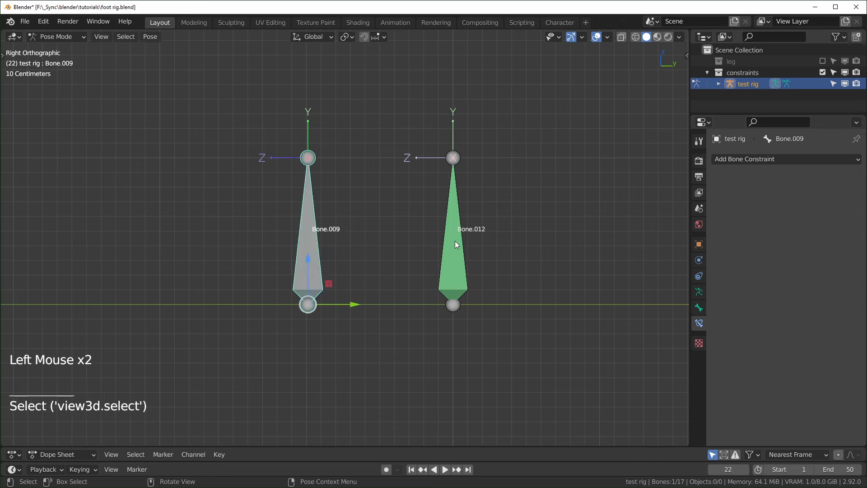
key(r)
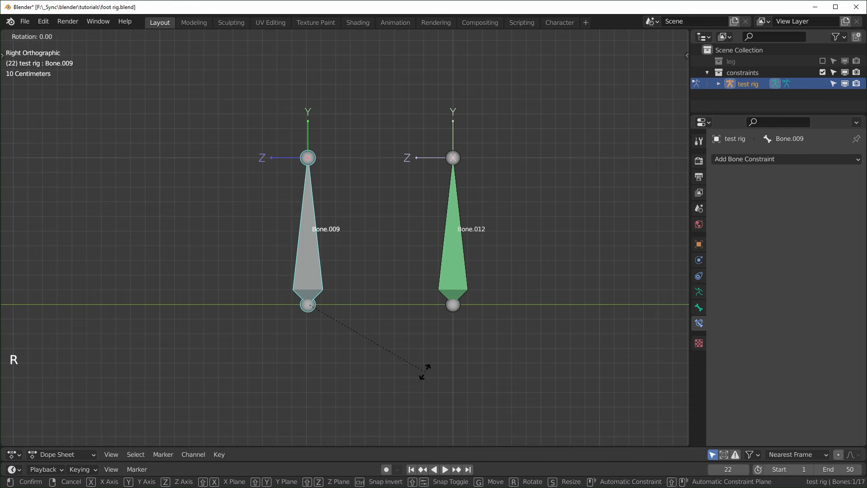
key(x)
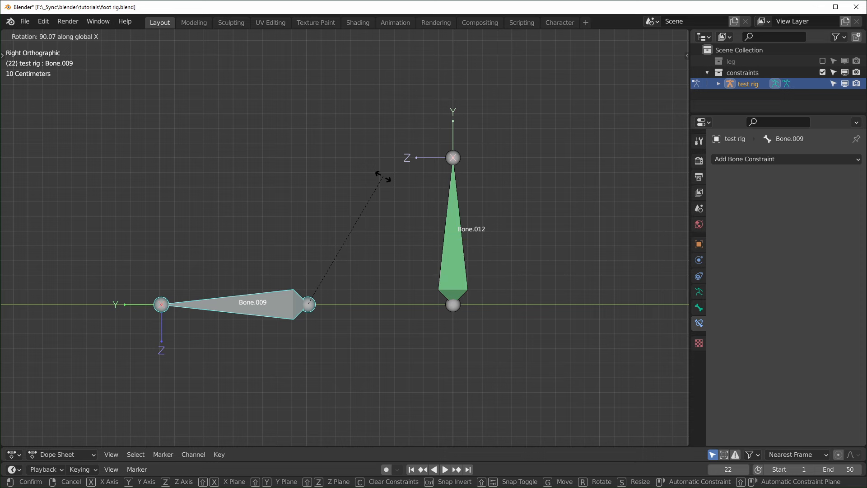
right_click(383, 176)
Step: Set the maximum X rotation of Bone.012's Limit Rotation constraint to 90°
click(457, 244)
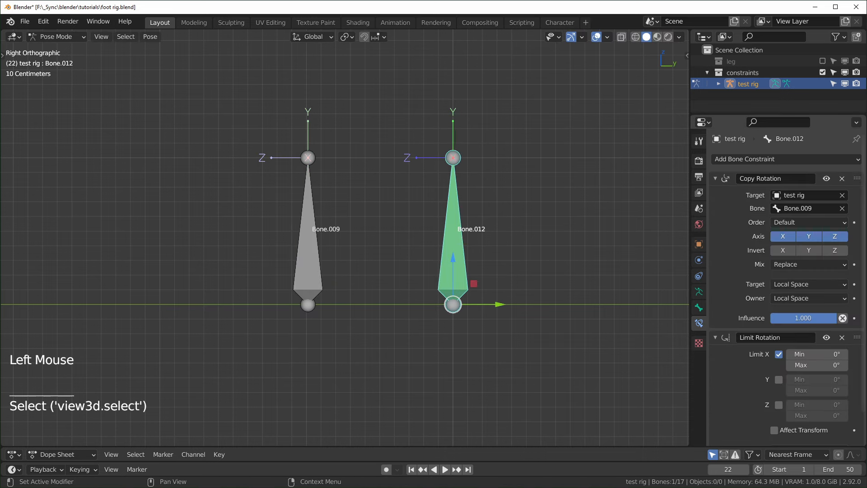
click(807, 364)
text(90)
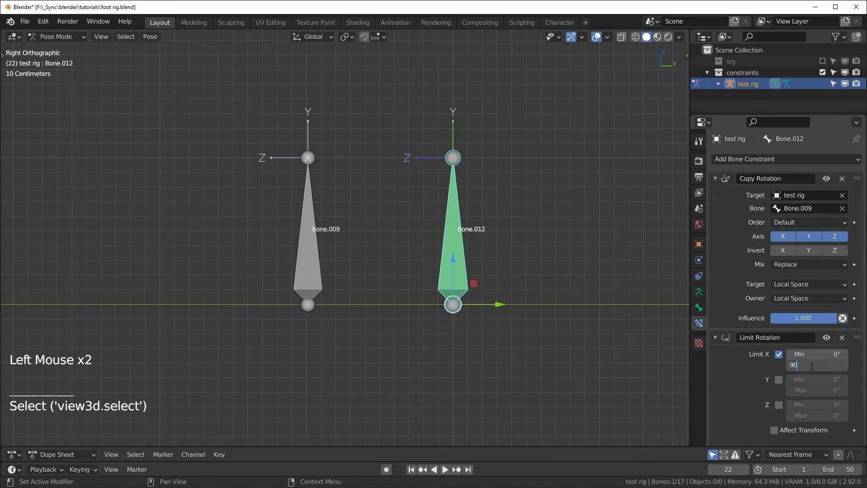
Step: Try rotating Bone.009 to test the 90° maximum on Bone.012, and cancel the rotation
click(309, 253)
key(r)
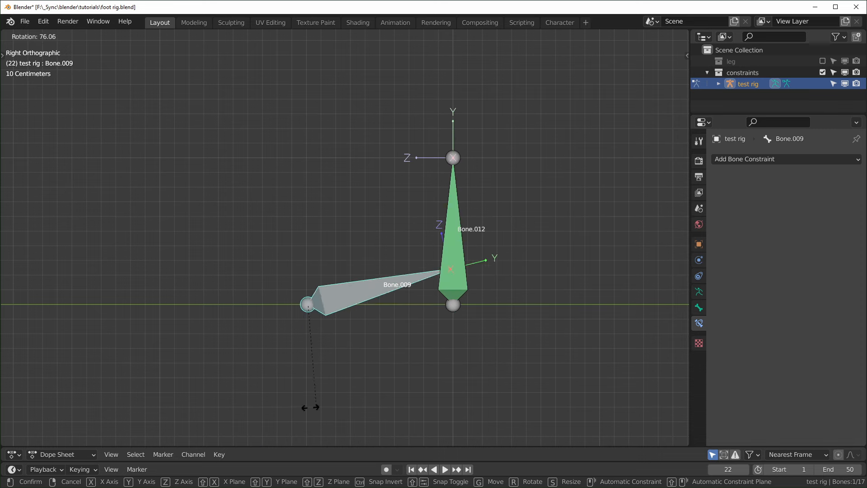
key(Escape)
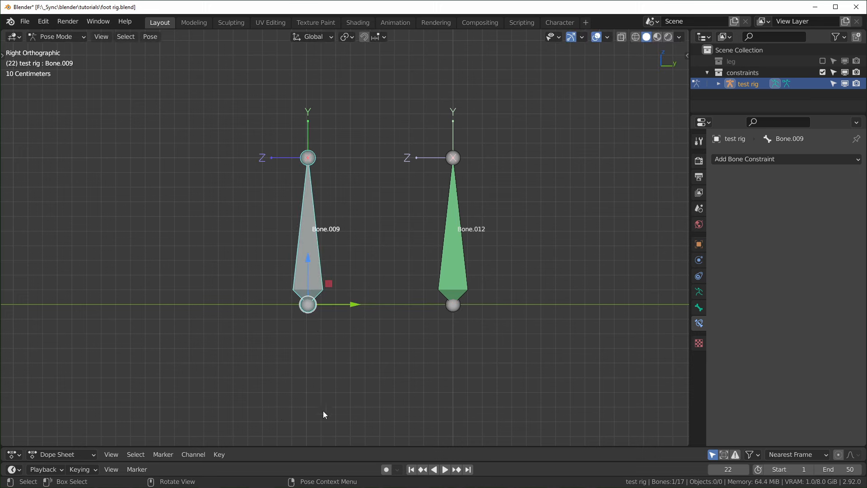
Step: Set the minimum X rotation of Bone.012's Limit Rotation constraint to -90° and test it by rotating Bone.009
click(449, 259)
double_click(823, 355)
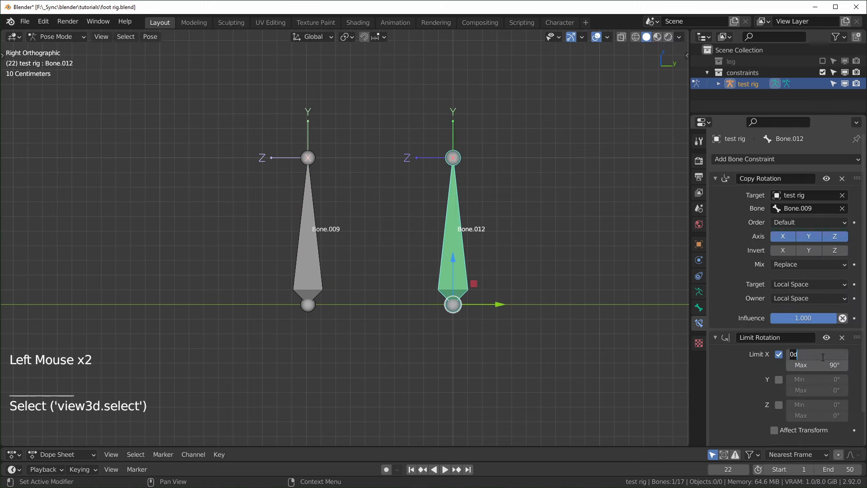
text(-90)
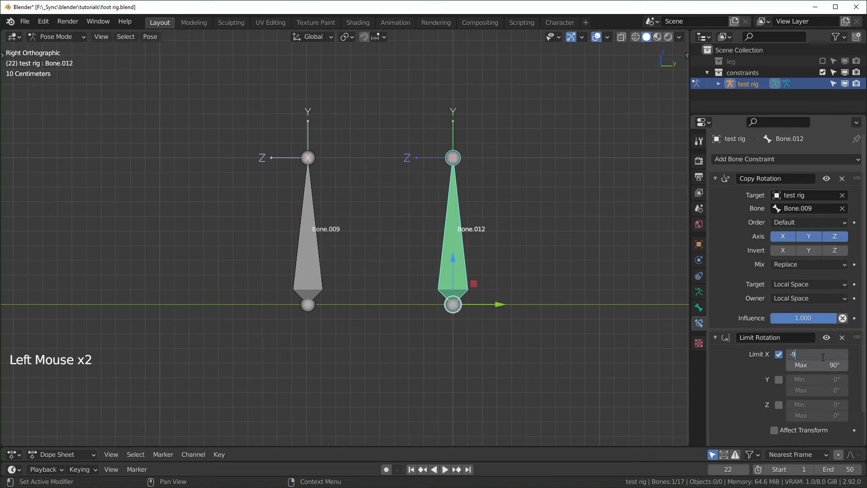
key(Return)
click(301, 255)
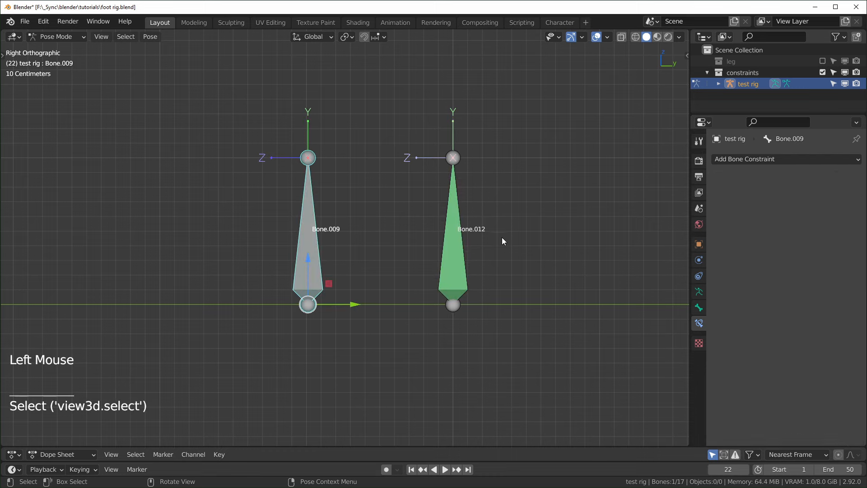
key(r)
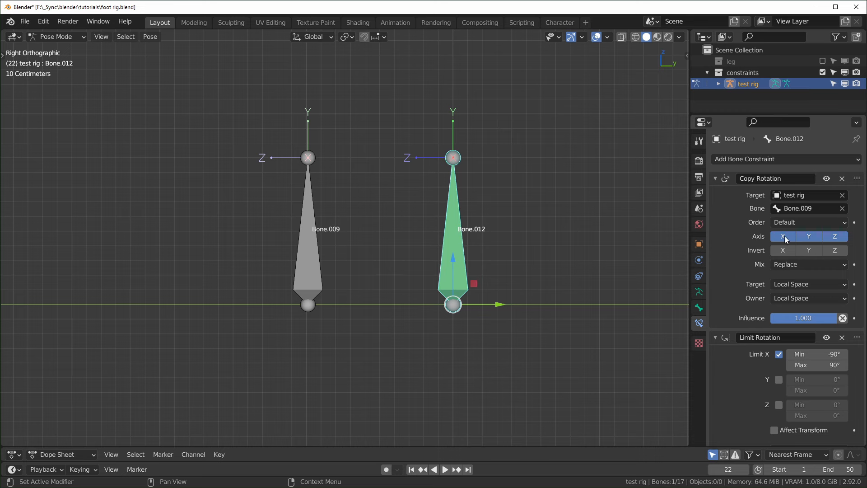
Step: Disable the Y and Z axes in Bone.012's Copy Rotation constraint so that only X is copied
middle_drag(473, 259, 512, 275)
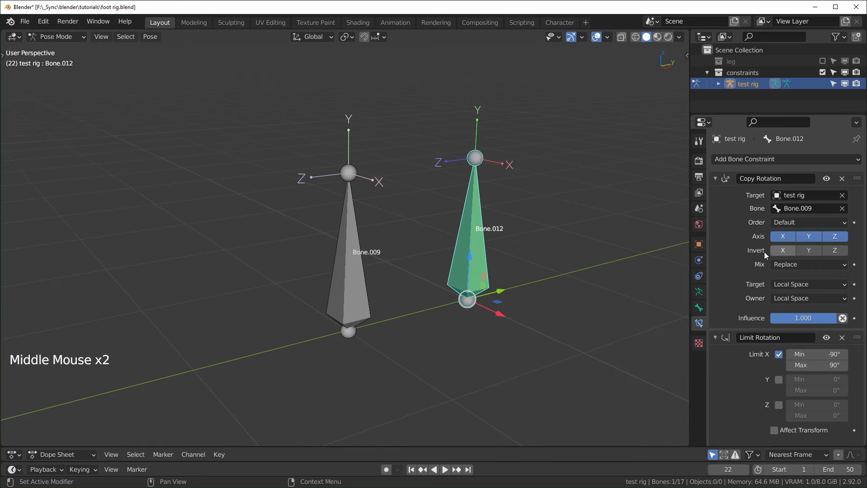
click(812, 239)
click(829, 236)
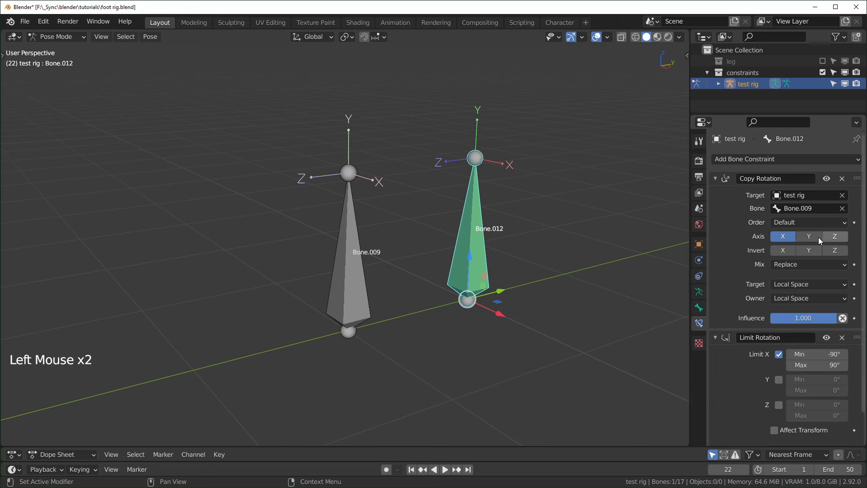
Step: Try rotating Bone.009 freely and along the X axis to check what Bone.012 copies
click(350, 297)
key(r)
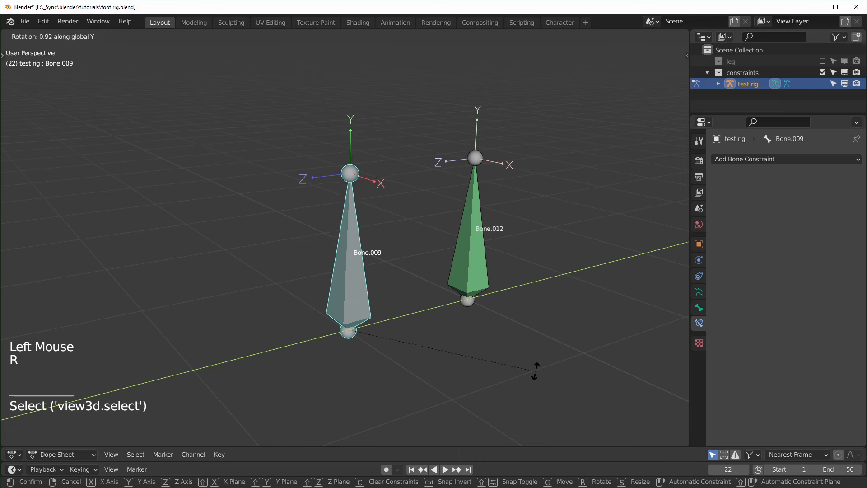
right_click(535, 371)
key(r)
key(x)
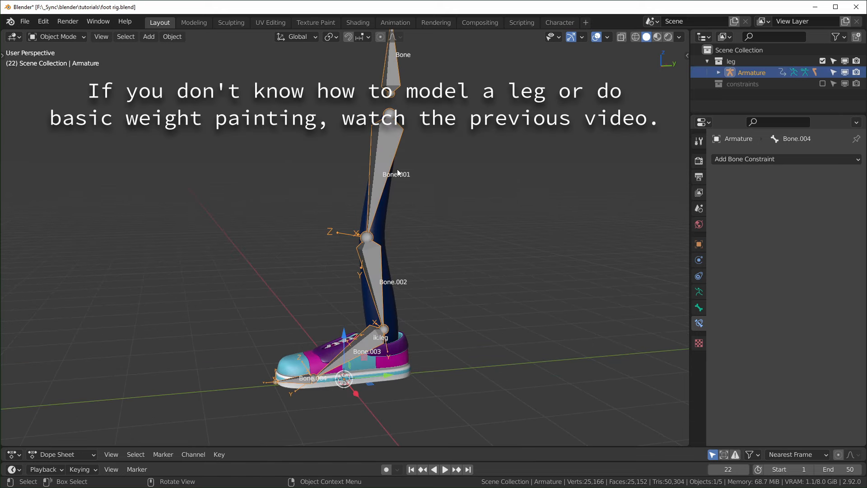
Step: Rotate Bone.001 forward and Bone.002 backward on the leg armature to try a bent-knee pose
middle_drag(393, 164, 418, 195)
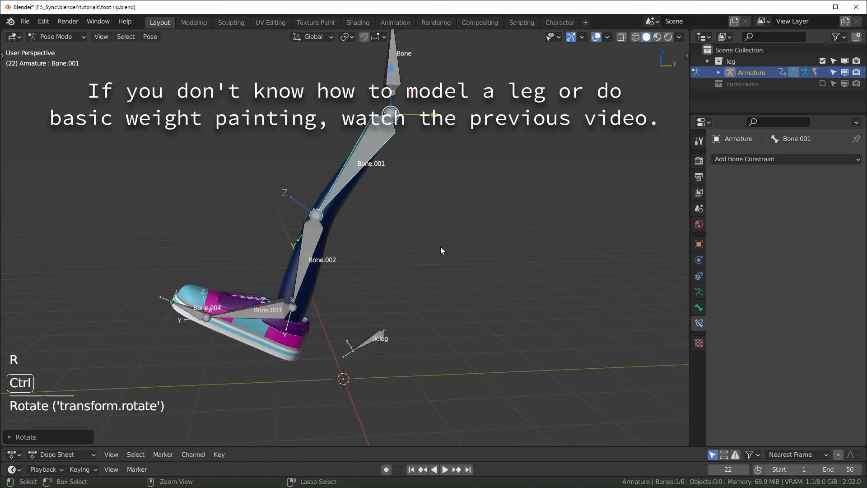
key(ctrl+z)
key(r)
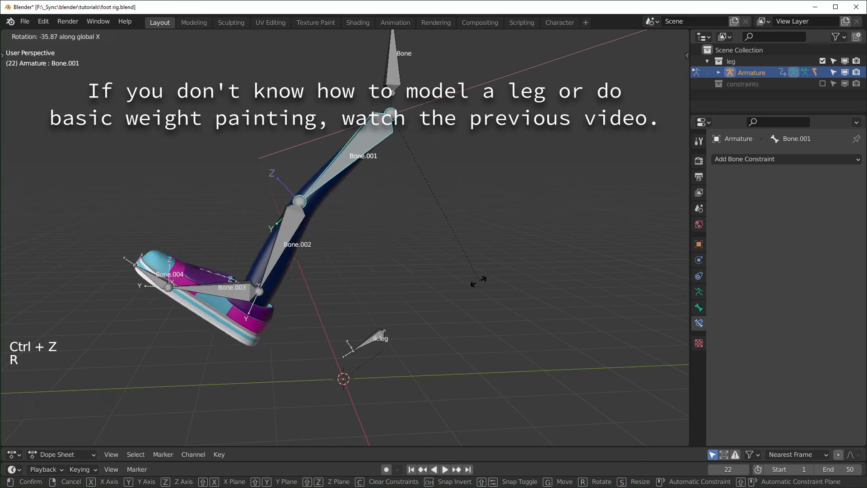
click(478, 281)
click(271, 251)
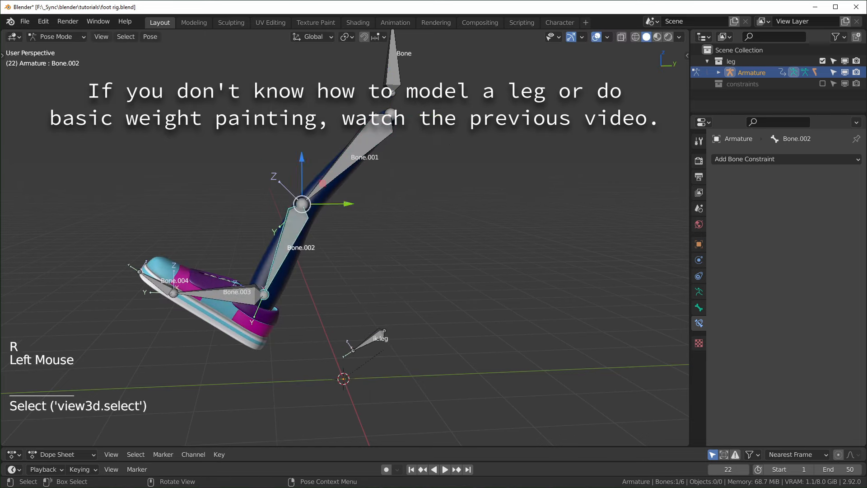
key(r)
click(515, 267)
Step: Try rotating Bone.003, cancel it, and clear the location and rotation of all the leg's bones
click(338, 318)
key(r)
right_click(476, 324)
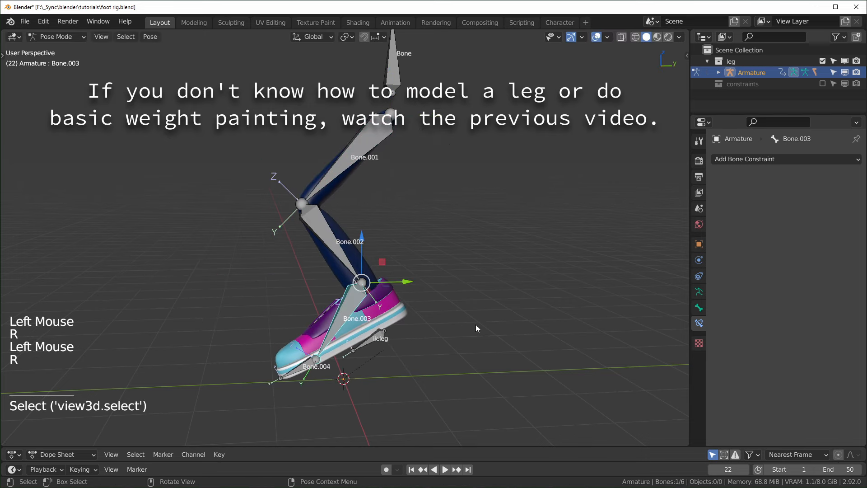
key(a)
key(alt+g)
key(alt+r)
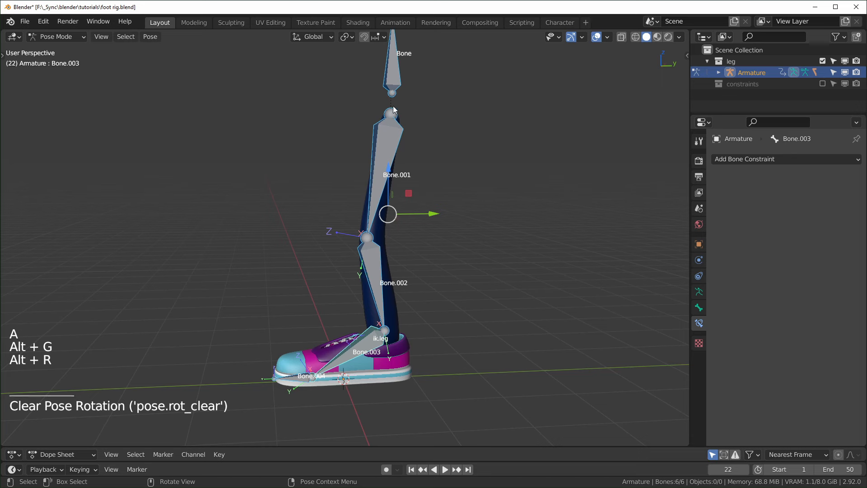
click(397, 74)
scroll(425, 136, down, 2)
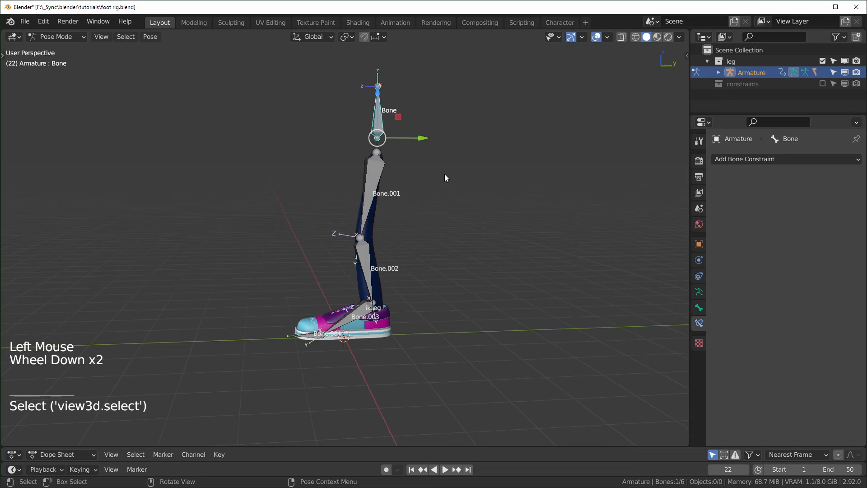
scroll(447, 158, up, 2)
scroll(447, 243, up, 3)
shift+middle_drag(452, 151, 425, 249)
scroll(435, 243, down, 4)
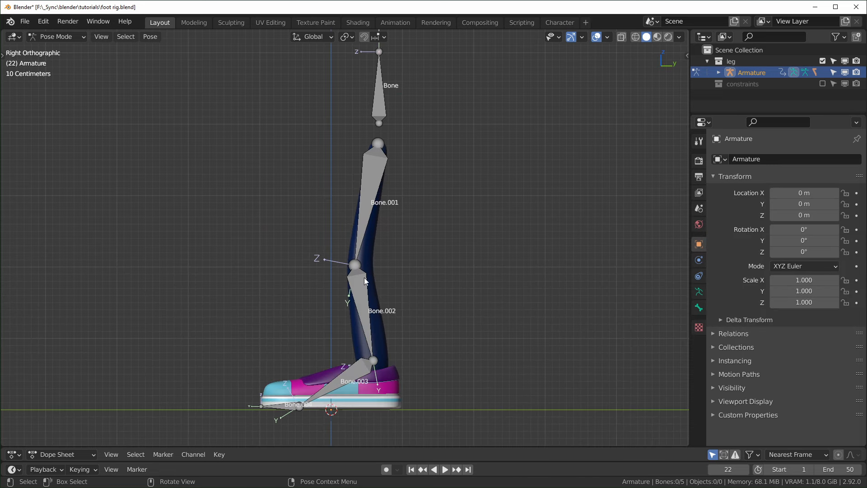
Step: Extrude a new horizontal bone backward from the ankle joint of Bone.002 in Edit Mode
click(363, 282)
key(Tab)
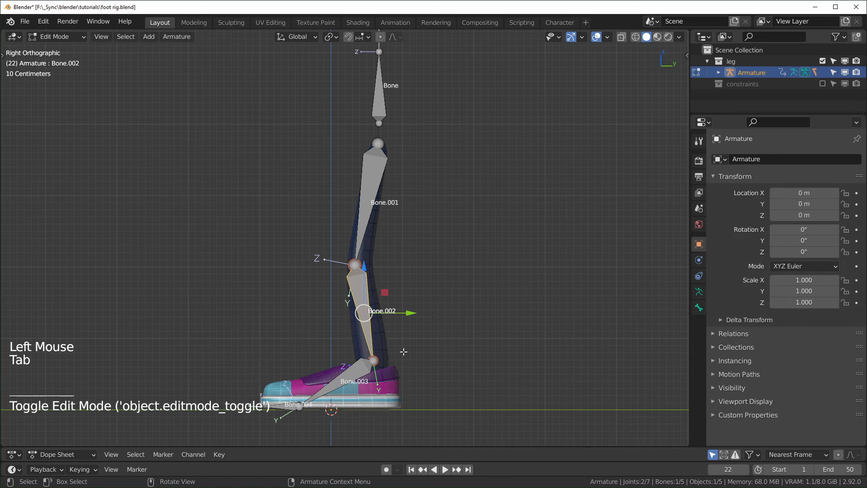
shift+middle_drag(449, 348, 460, 353)
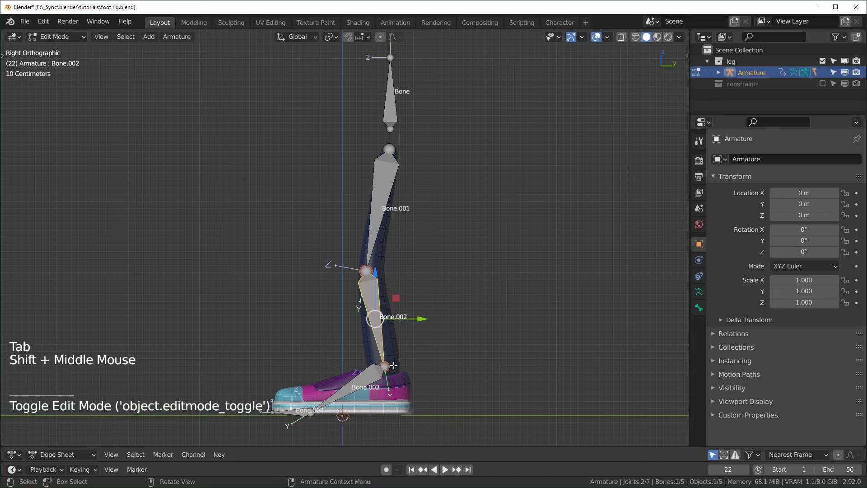
click(391, 367)
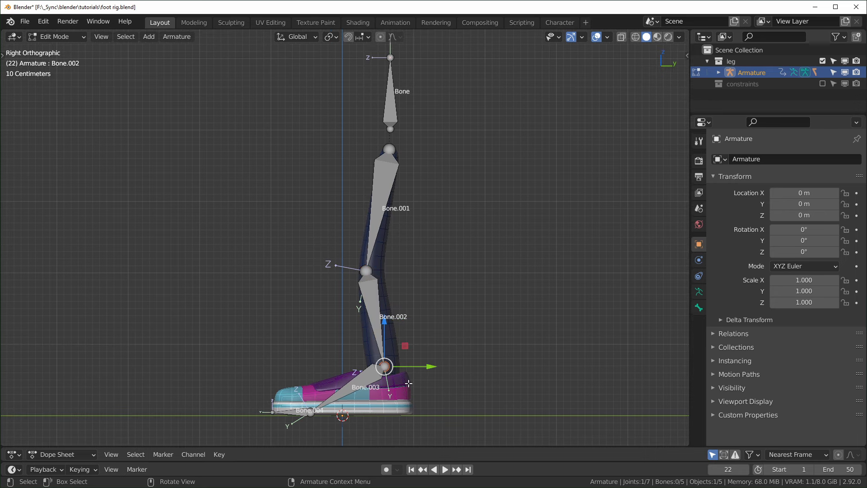
key(e)
click(472, 390)
Step: Clear the parent of the extruded ankle bone and rename it ik.leg
click(416, 367)
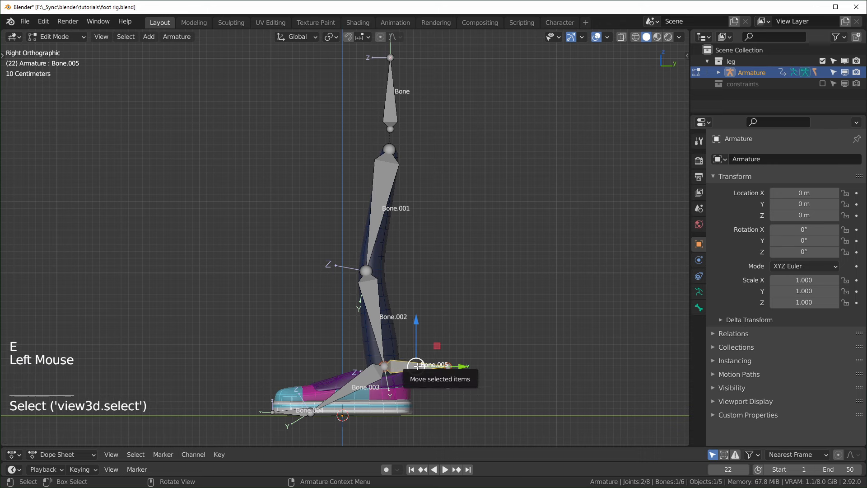
key(alt+p)
click(419, 381)
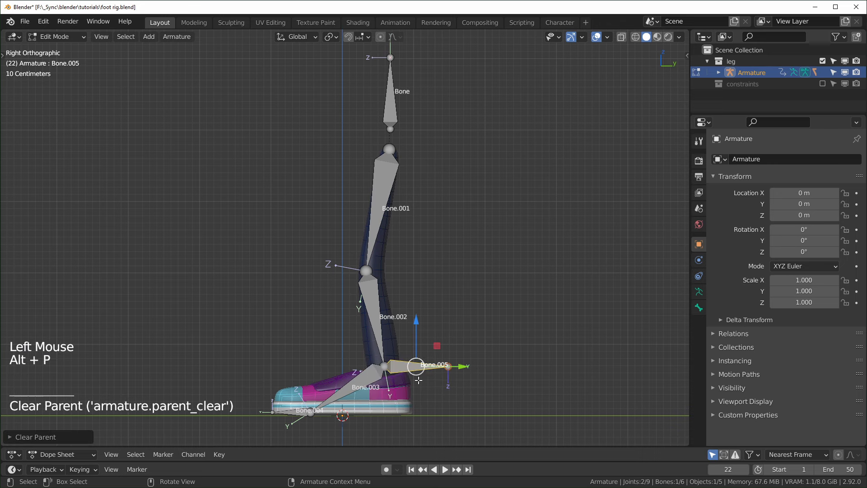
key(F2)
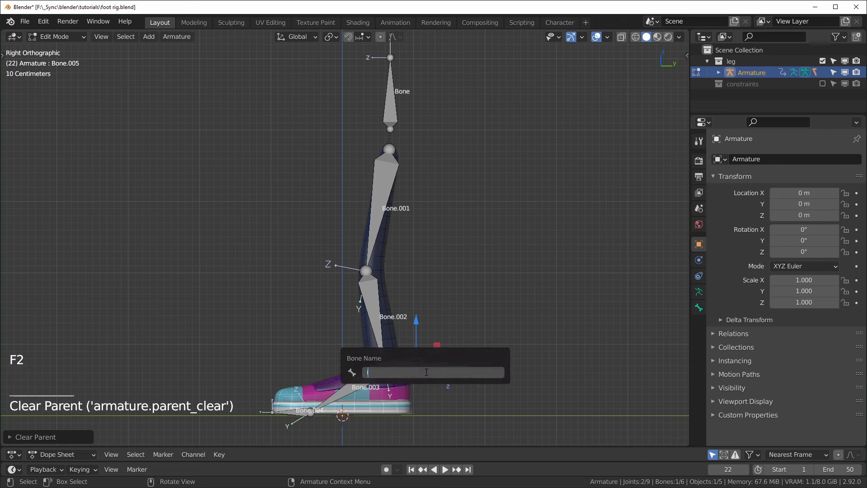
text(ik.leg)
key(Return)
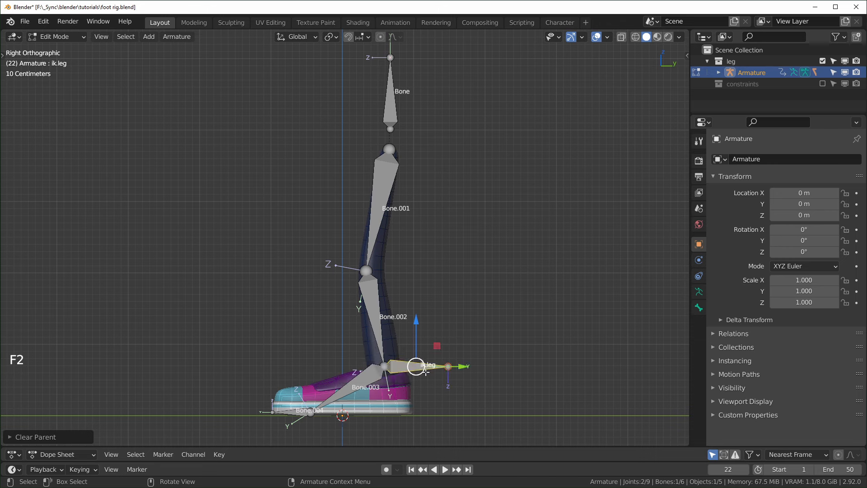
Step: Add an IK constraint to Bone.002 in Pose Mode with ik.leg as its target and a chain length of 2
key(ctrl+Tab)
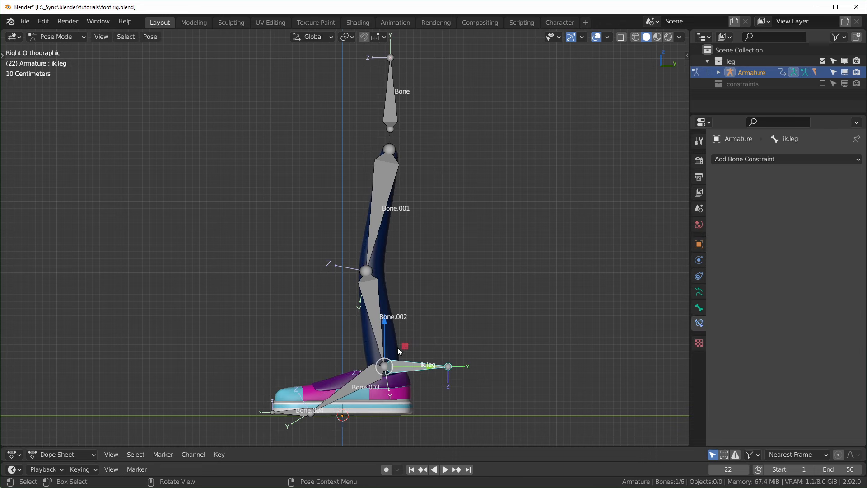
shift+click(377, 318)
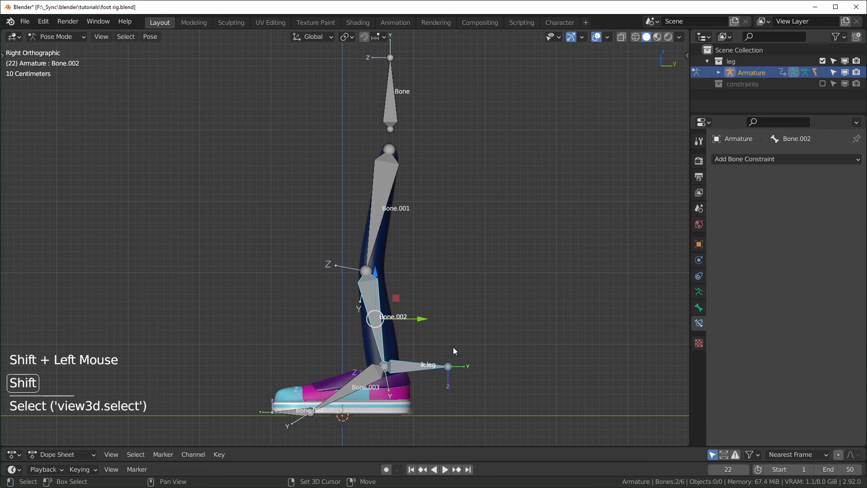
key(shift+i)
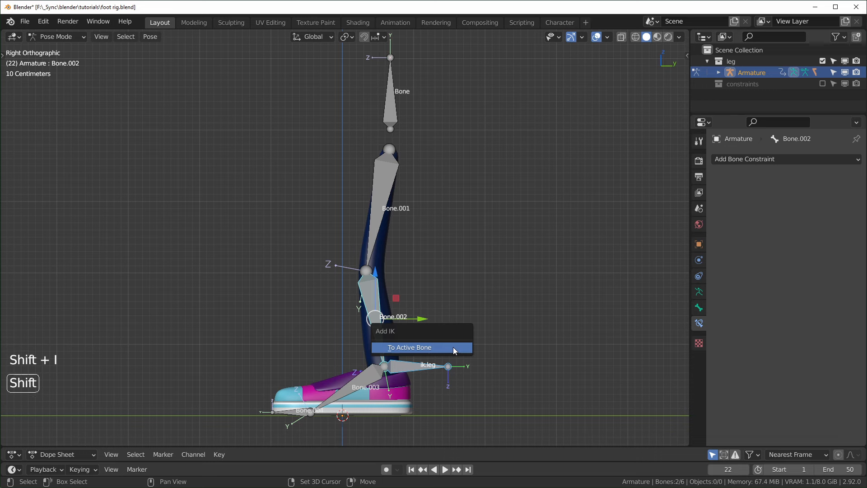
click(454, 346)
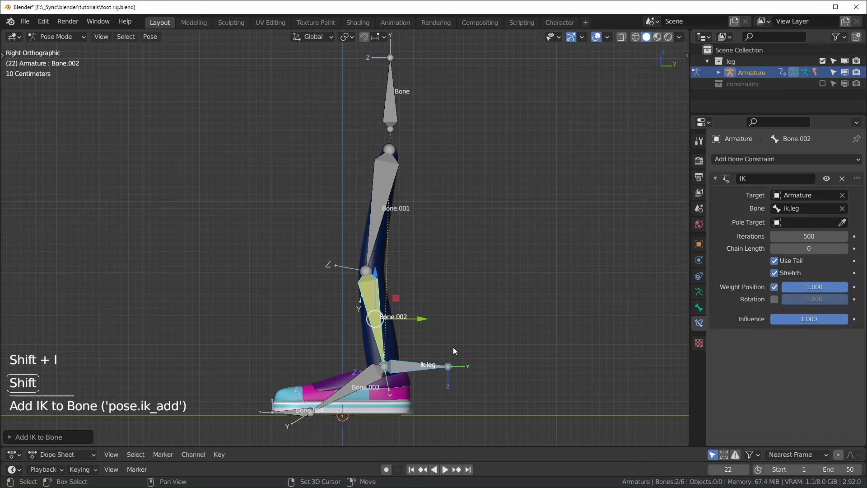
click(846, 249)
click(846, 249)
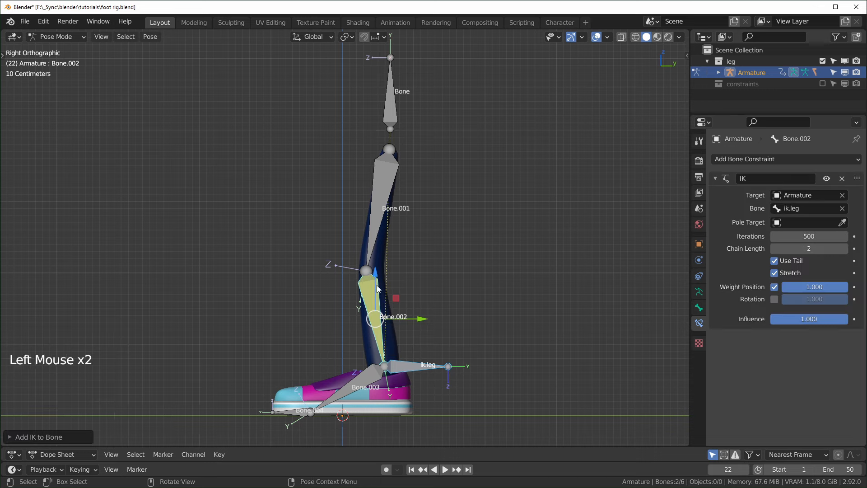
Step: Try moving ik.leg and the top bone to test how the leg bends with IK
click(416, 372)
key(g)
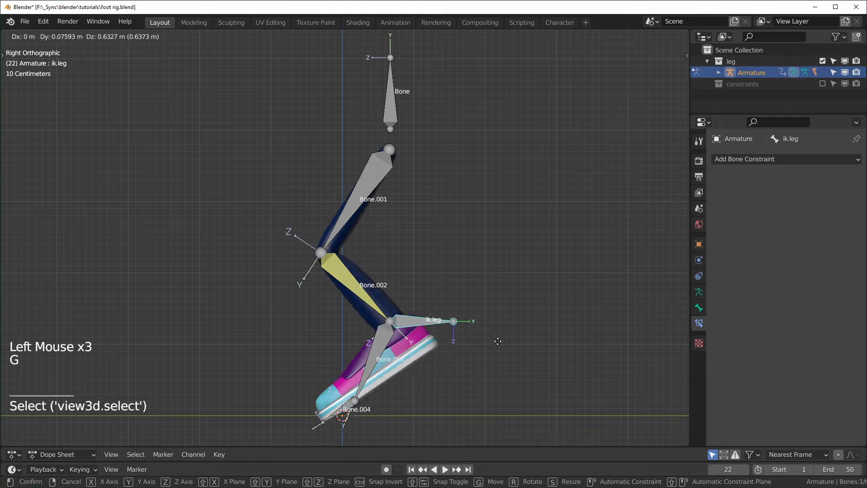
key(Escape)
click(383, 123)
key(g)
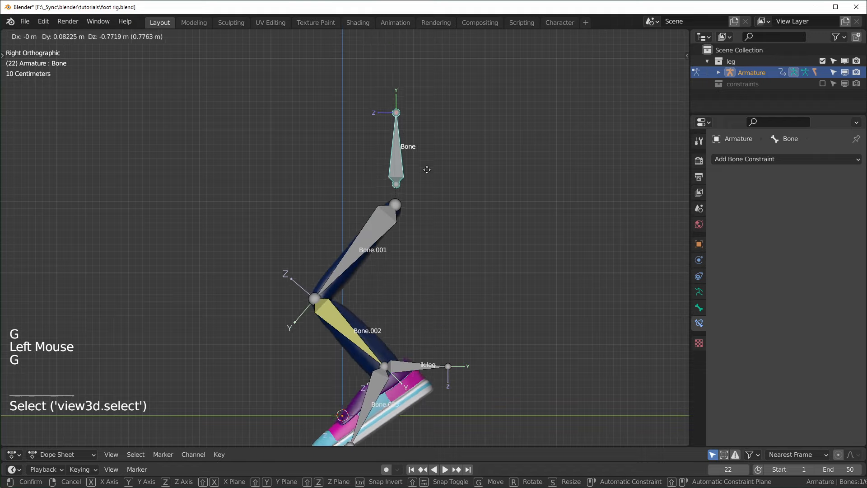
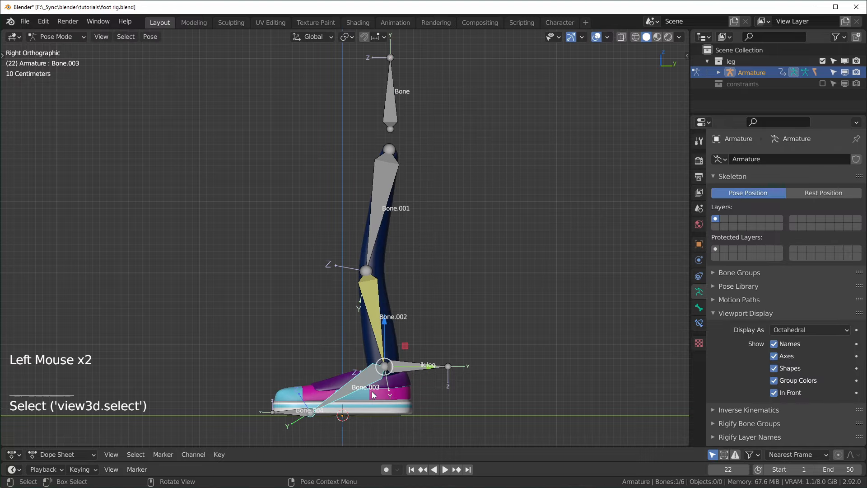
Step: Turn off Inherit Rotation for Bone.003, test the foot by moving the top bone, and cancel the move
click(699, 307)
scroll(786, 271, down, 5)
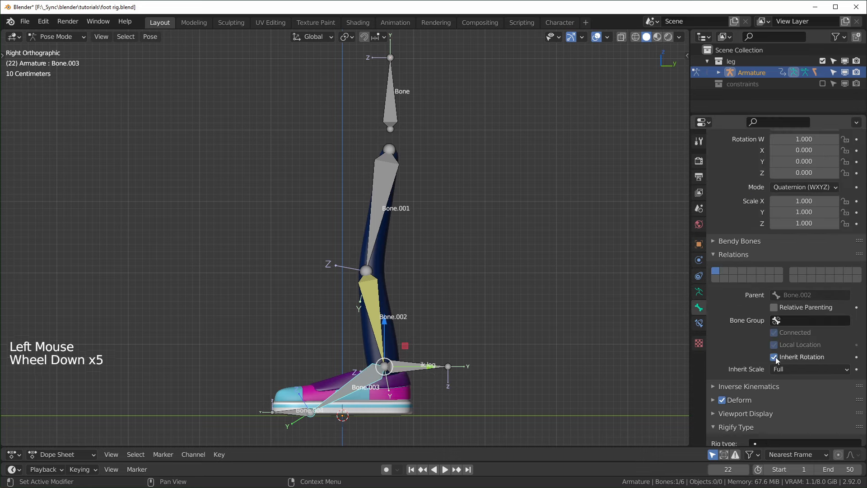
click(403, 100)
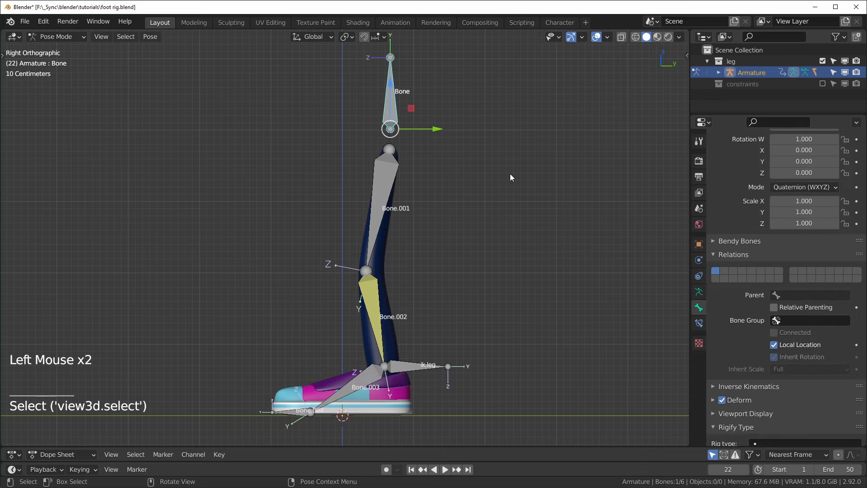
key(g)
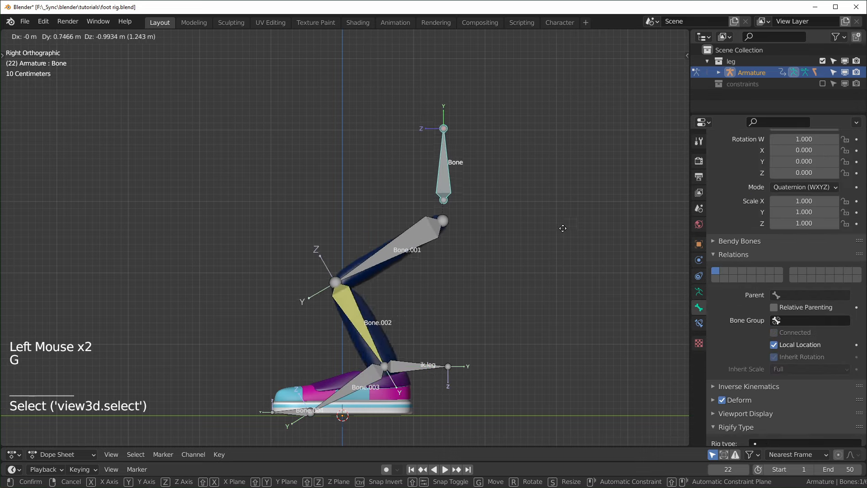
right_click(516, 238)
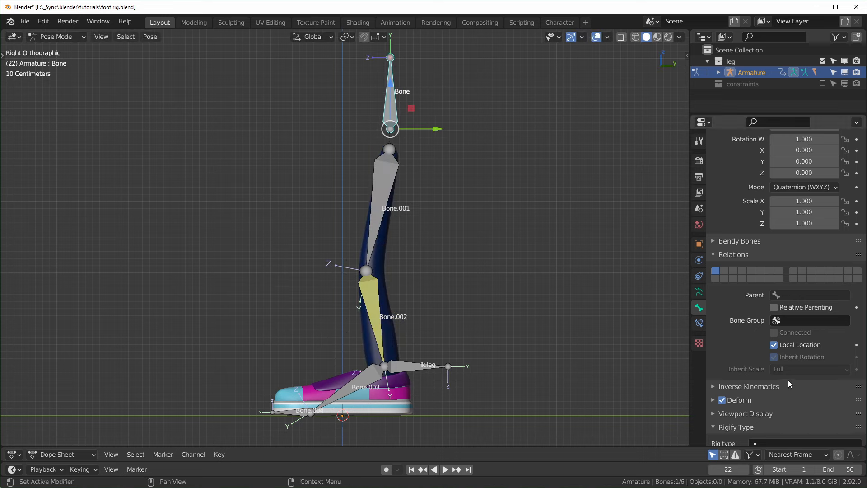
Step: Turn Inherit Rotation back on for Bone.003
double_click(380, 366)
scroll(379, 365, up, 1)
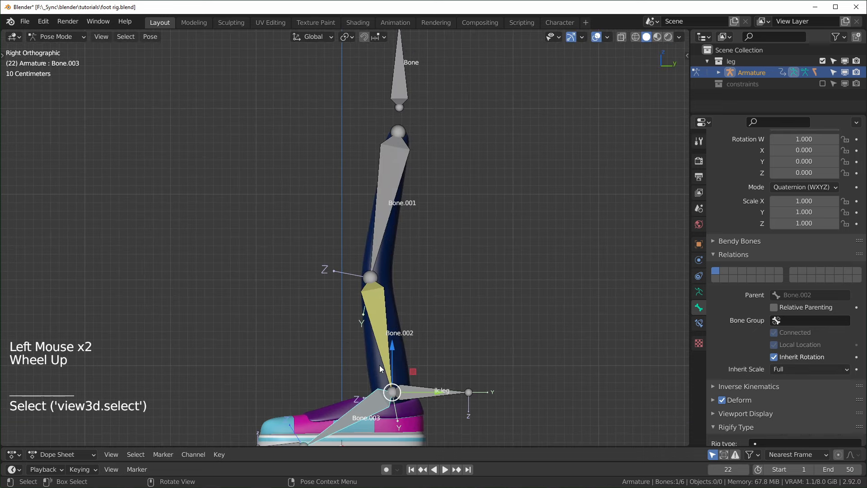
Step: In Edit Mode, extrude a bone about 1.15 m forward along Y from the knee joint and clear its parent
scroll(379, 365, down, 1)
shift+middle_drag(381, 412, 392, 409)
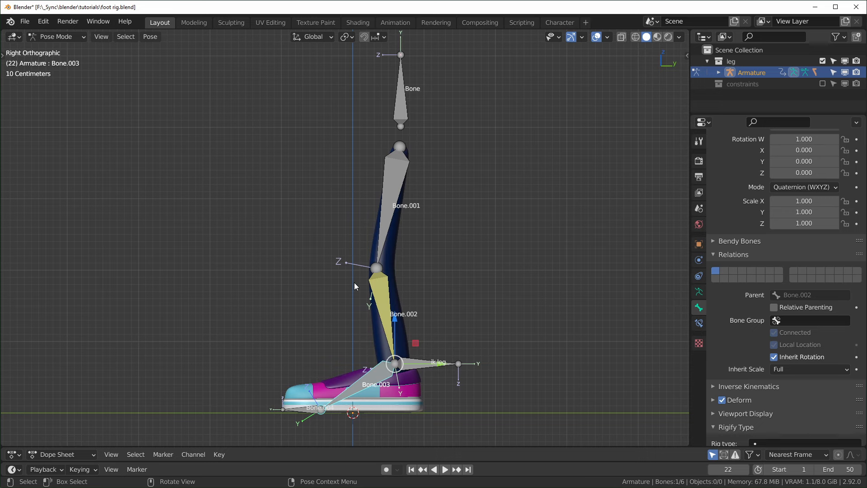
key(Tab)
click(377, 282)
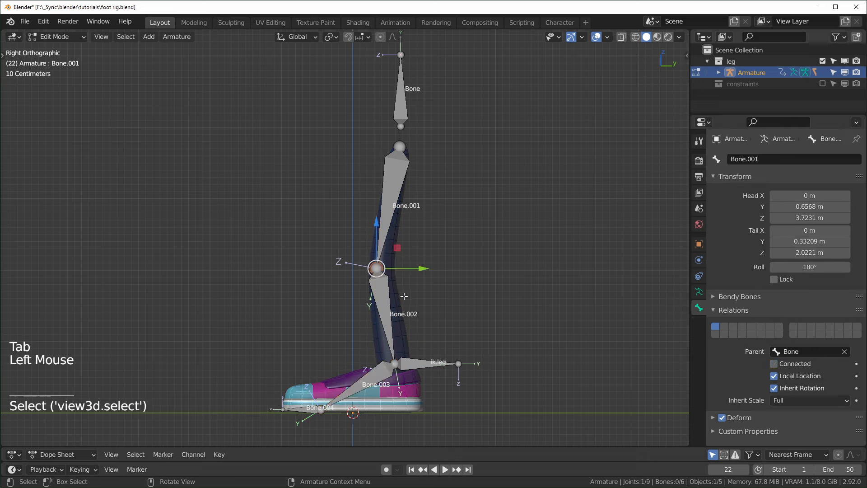
key(e)
key(y)
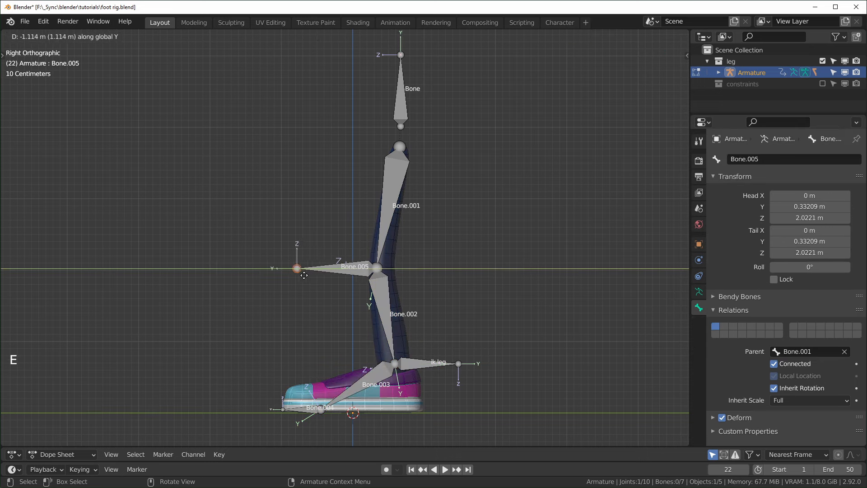
click(358, 266)
click(359, 267)
key(alt+p)
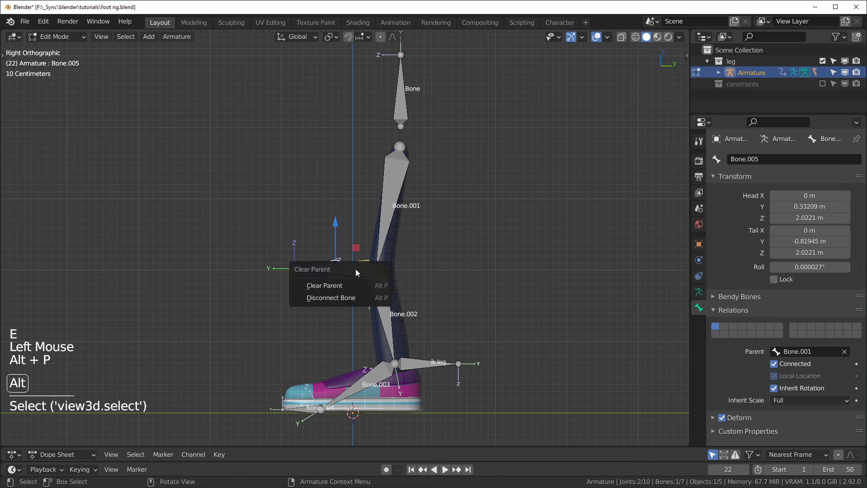
click(318, 284)
Step: Move the new bone about 1.65 m forward along Y, away from the knee, and rename it target
drag(352, 270, 234, 270)
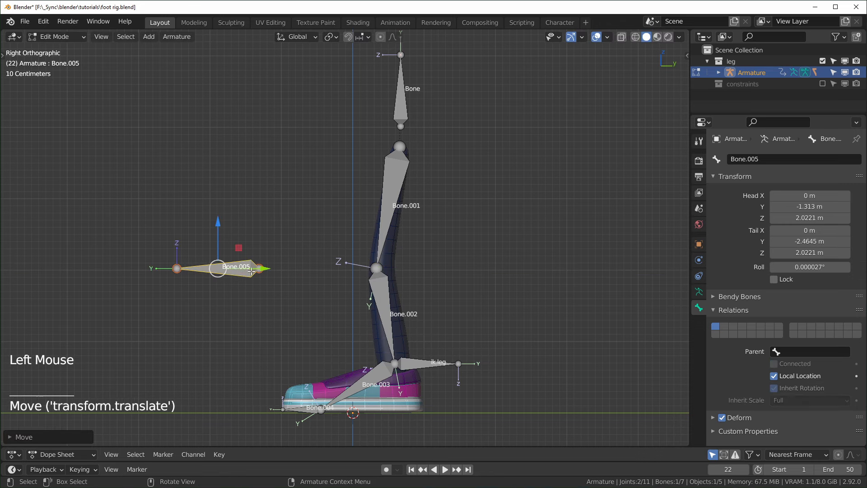
key(F2)
text(tar)
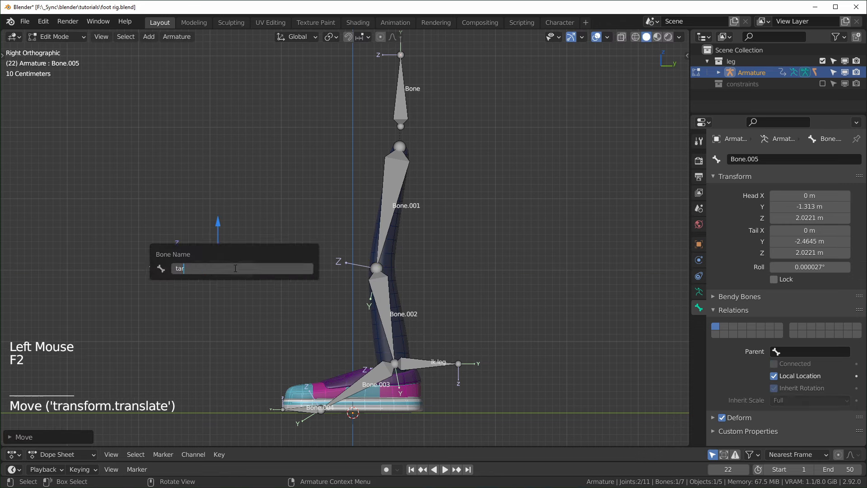
text(get)
key(Return)
Step: In Pose Mode, set the pole target of Bone.002's IK constraint to the Armature's target bone
key(Tab)
click(389, 296)
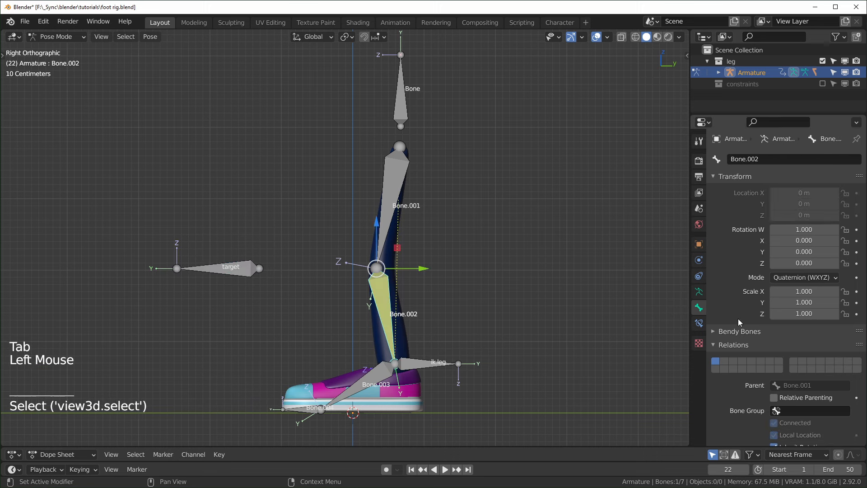
click(387, 296)
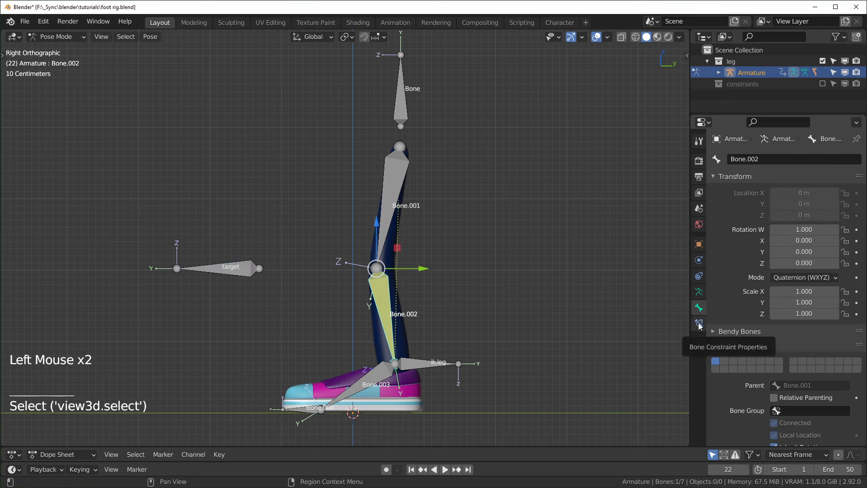
click(699, 324)
click(811, 221)
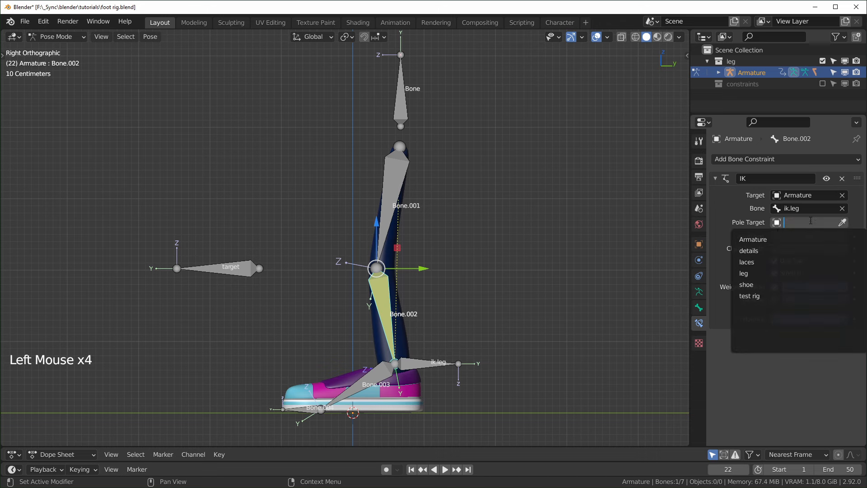
click(768, 240)
click(796, 235)
text(targ)
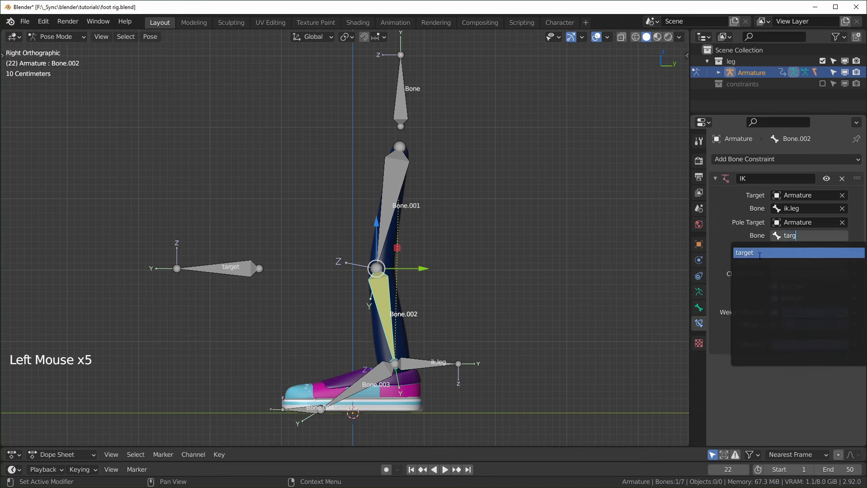
click(760, 256)
Step: Set the pole angle of Bone.002's IK constraint to 90°
middle_drag(347, 344, 397, 359)
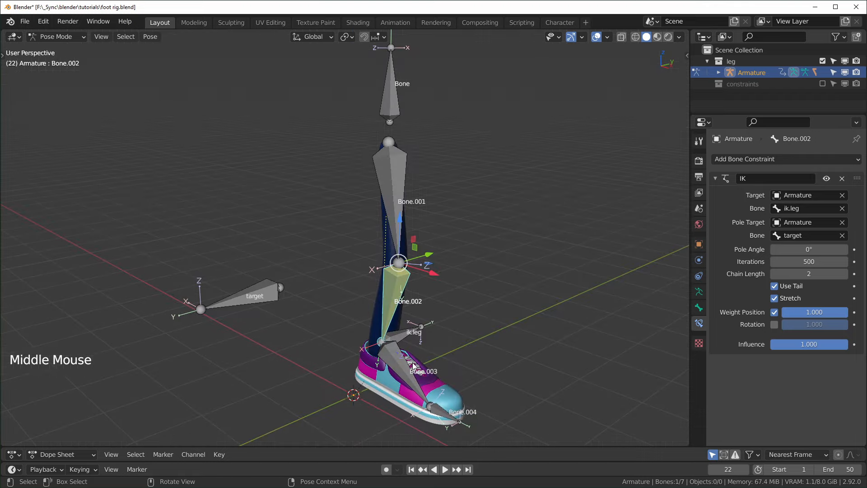
mouse_move(816, 249)
mouse_down()
mouse_move(843, 252)
mouse_move(810, 251)
mouse_up()
double_click(810, 252)
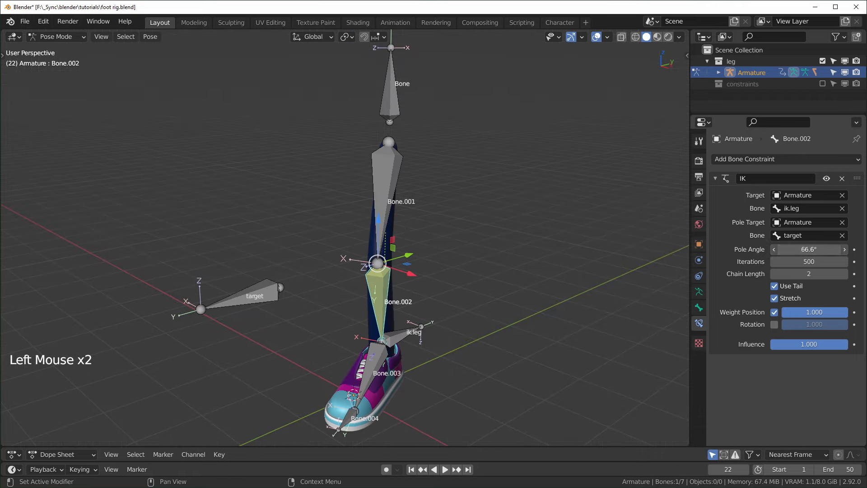
key(Return)
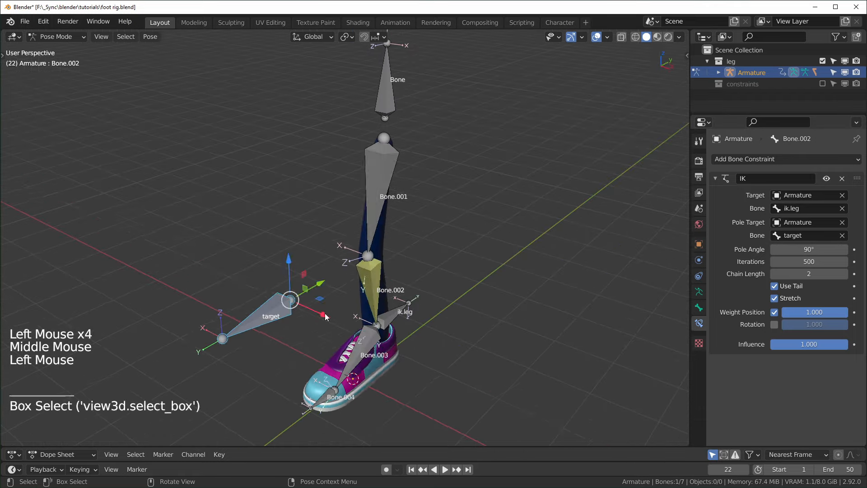
Step: Try moving the target bone to test how the knee follows it, and select Bone.002
drag(325, 316, 311, 262)
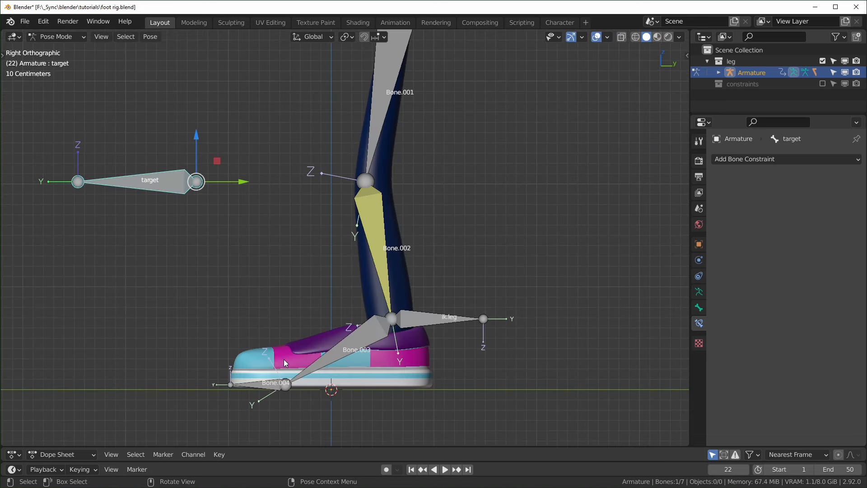
shift+middle_drag(284, 359, 382, 328)
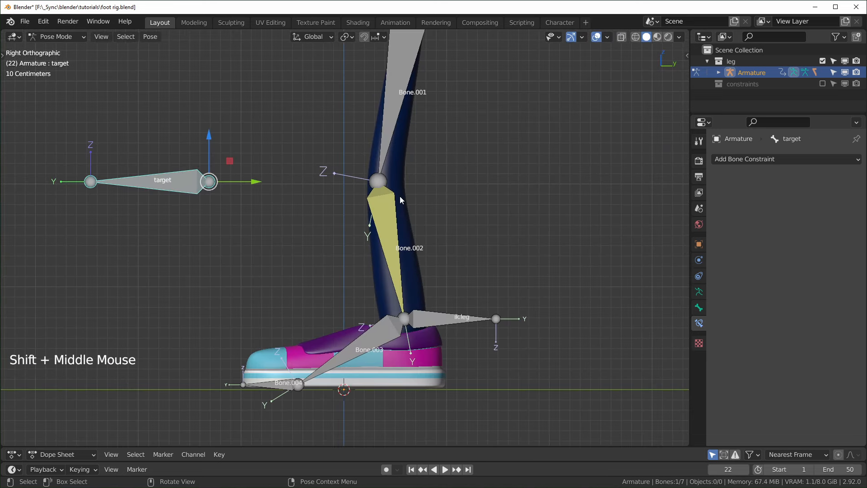
click(390, 233)
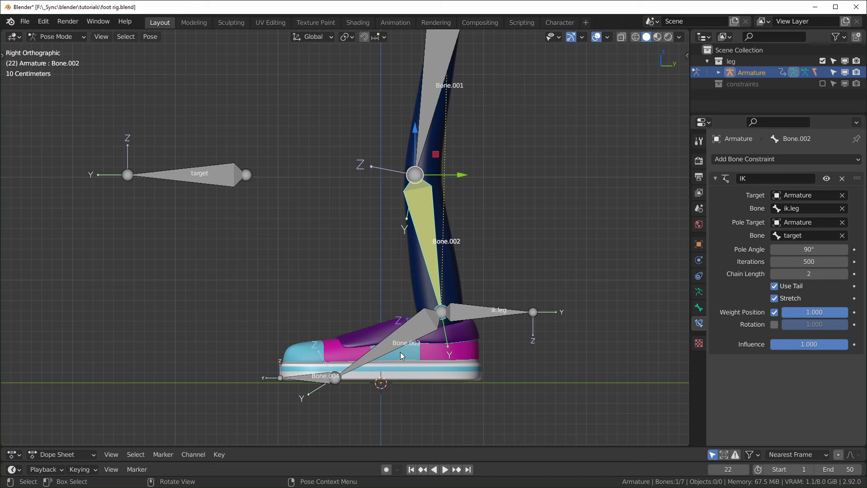
Step: In Edit Mode, extrude a bone straight up along Z from the joint between Bone.003 and Bone.004 and clear its parent
key(Tab)
click(341, 390)
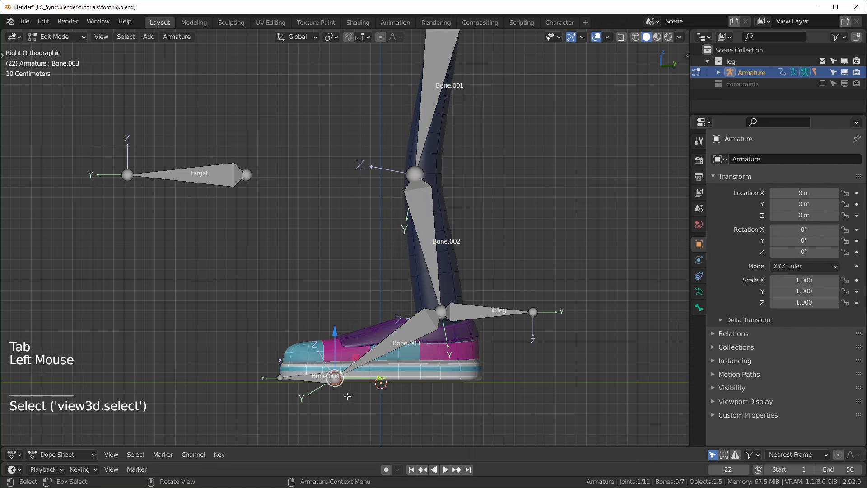
key(e)
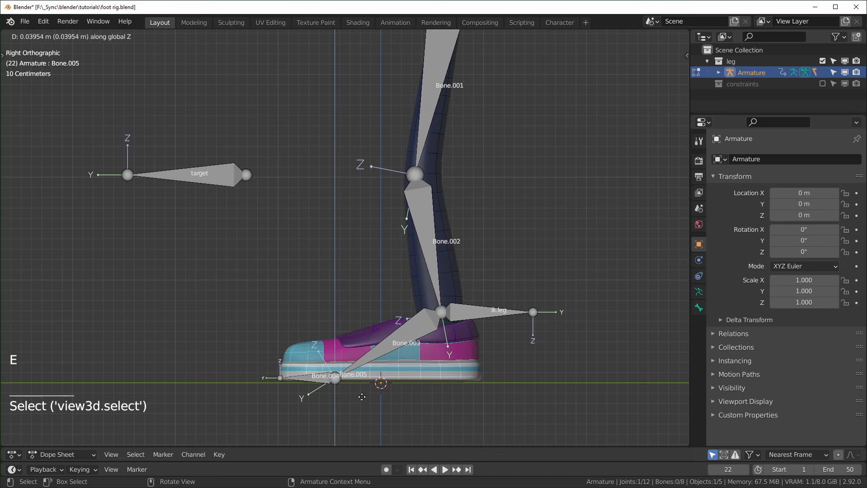
click(362, 322)
click(335, 346)
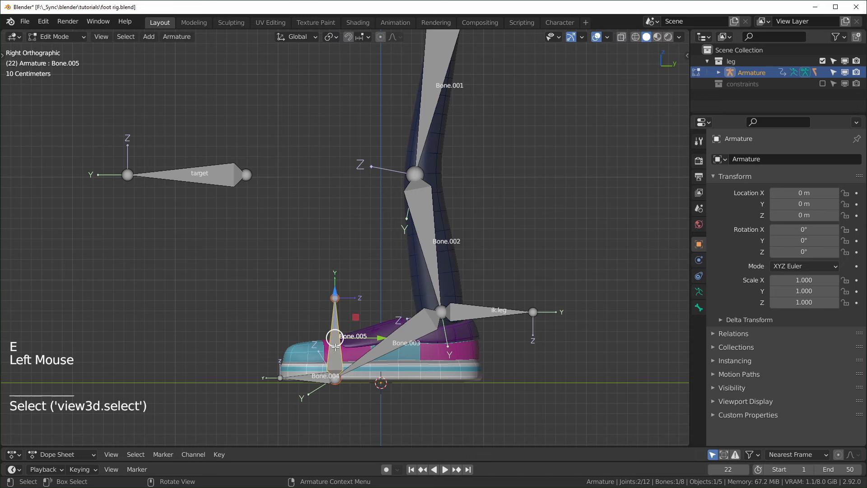
key(alt+p)
click(335, 364)
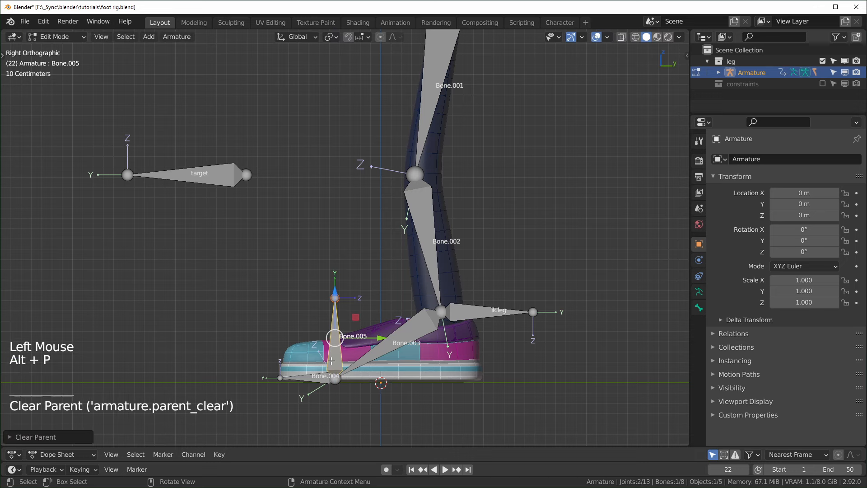
Step: In Pose Mode, add an IK constraint to Bone.003 with Bone.005 as its target and limit the chain to Bone.003 alone
key(Tab)
shift+click(397, 341)
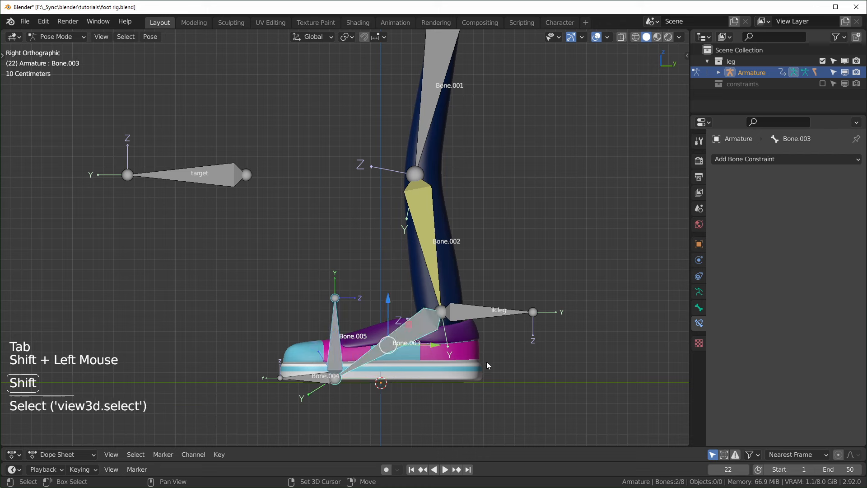
key(shift+i)
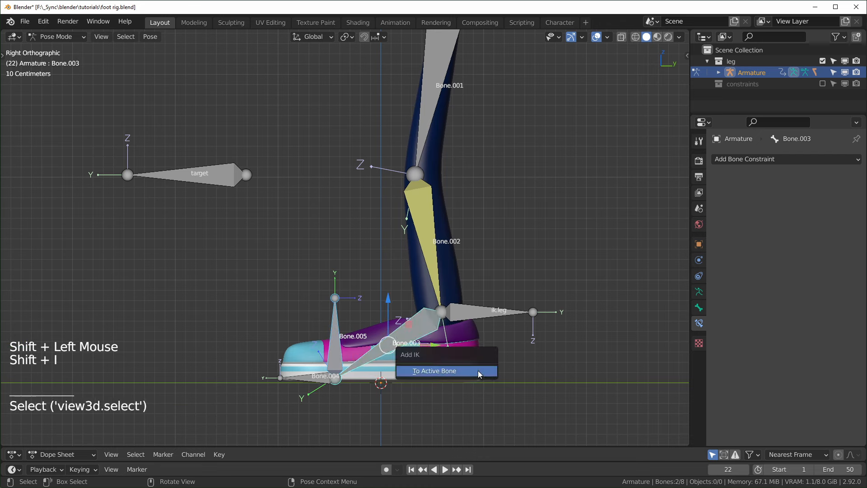
click(466, 365)
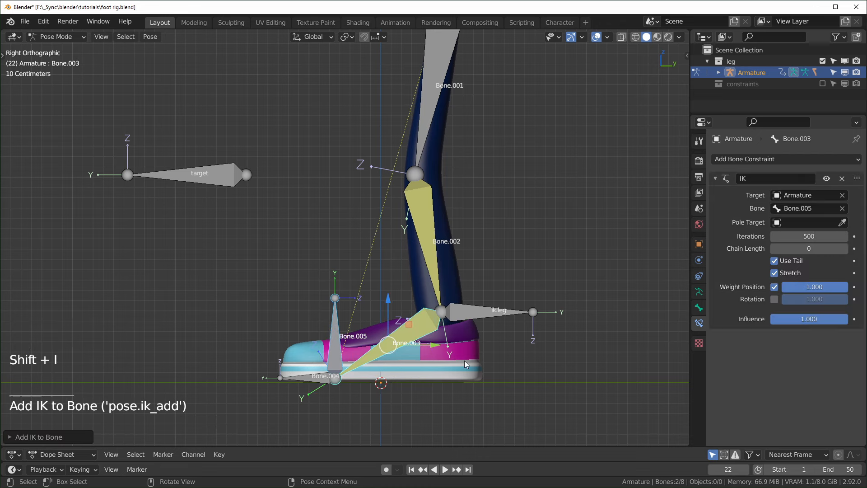
click(815, 247)
Step: Try moving Bone.005 to test how the foot follows it
click(379, 371)
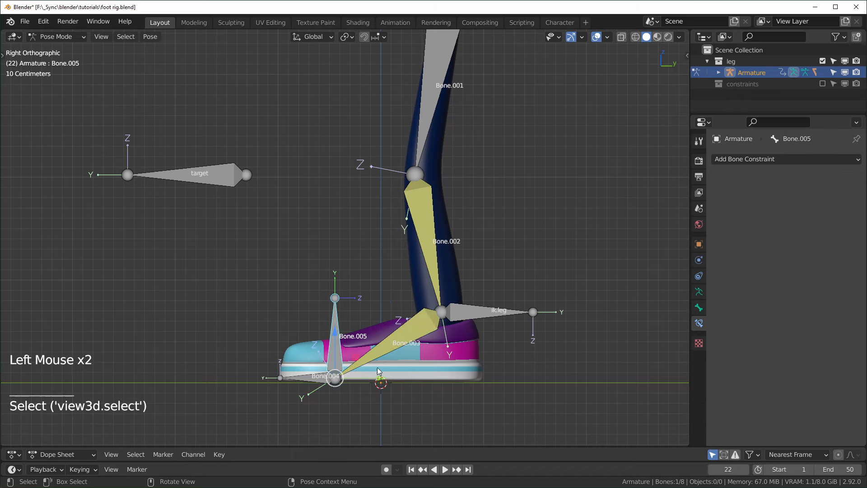
key(g)
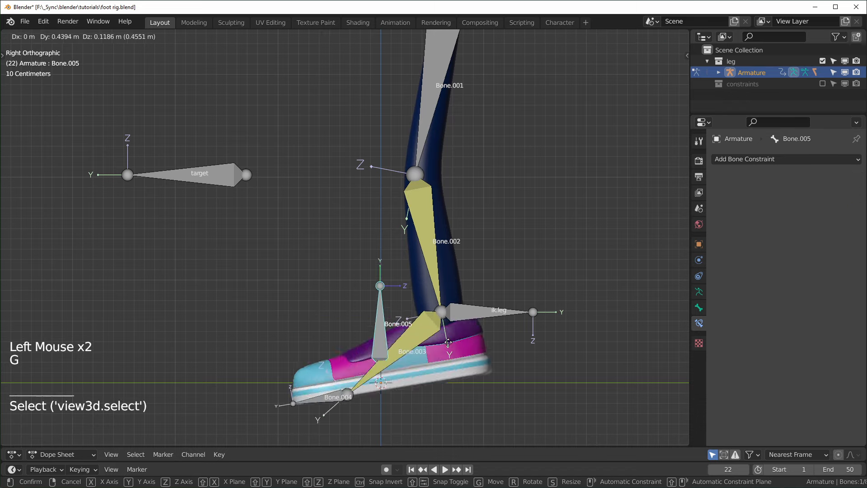
right_click(472, 360)
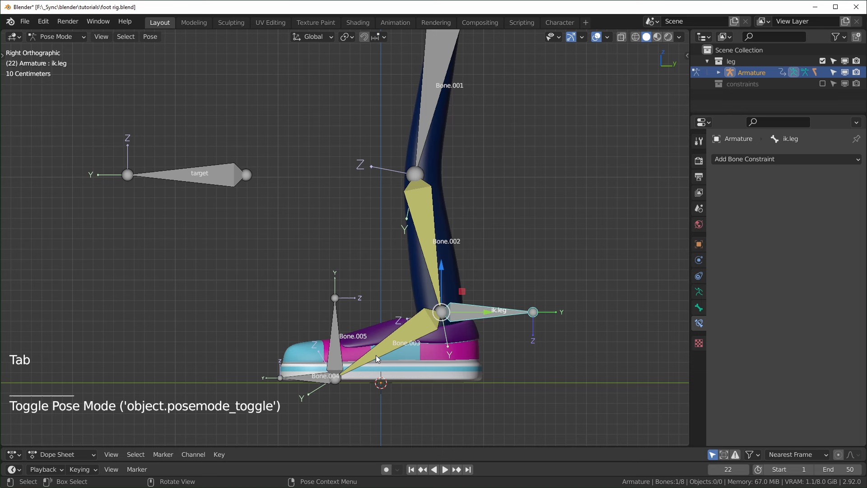
Step: In Edit Mode, parent ik.leg to Bone.005 with Keep Offset
key(Tab)
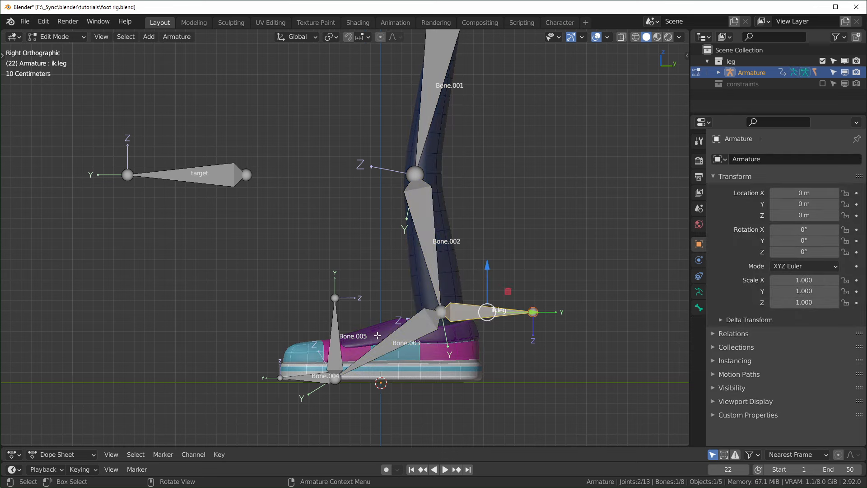
shift+click(334, 346)
key(ctrl+p)
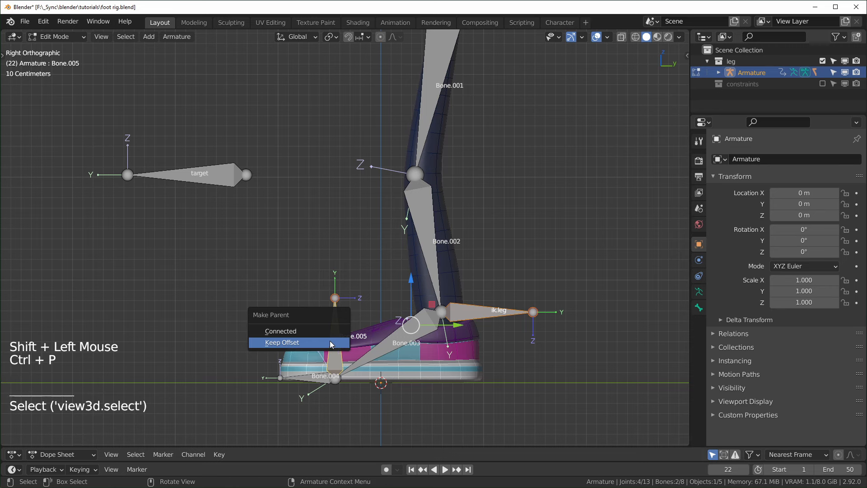
click(332, 344)
Step: Try moving Bone.005 in Pose Mode to test how the whole foot and leg follow
key(Tab)
click(338, 355)
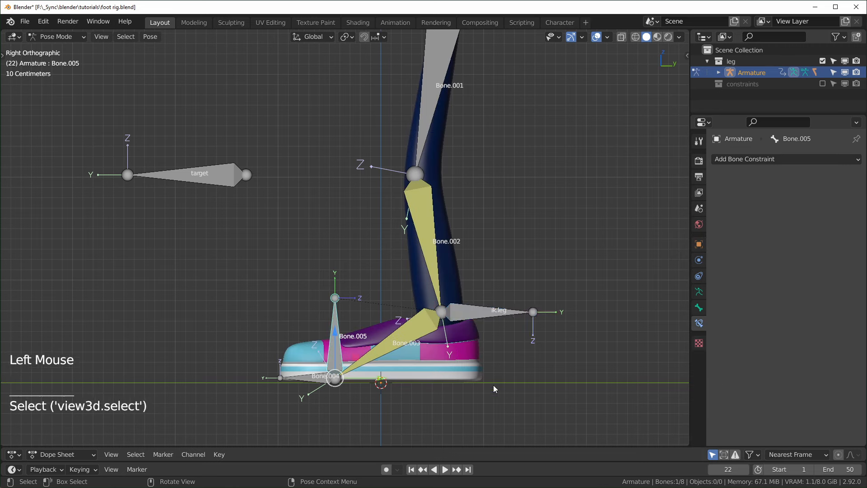
key(g)
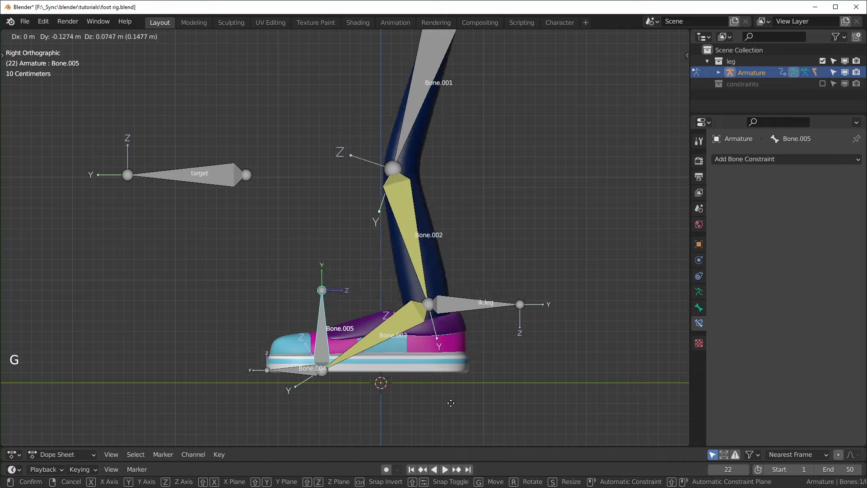
click(426, 381)
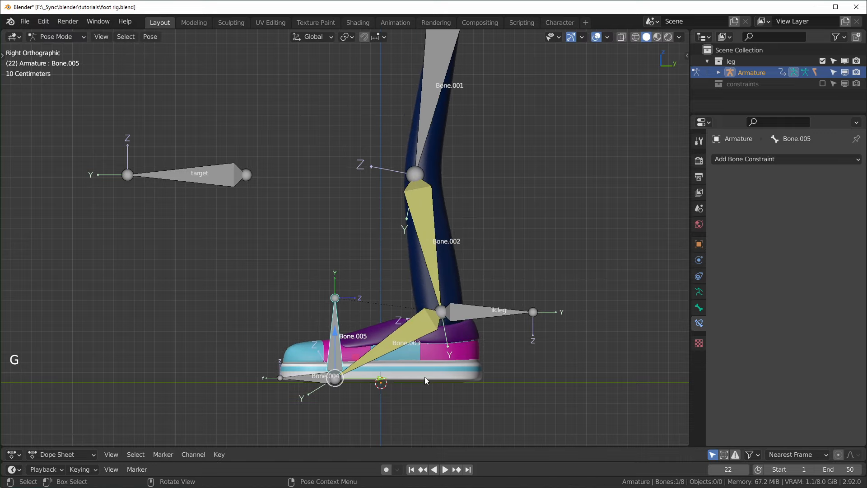
Step: Try rotating Bone.005 several times to test how the heel lifts around the ball of the foot
key(r)
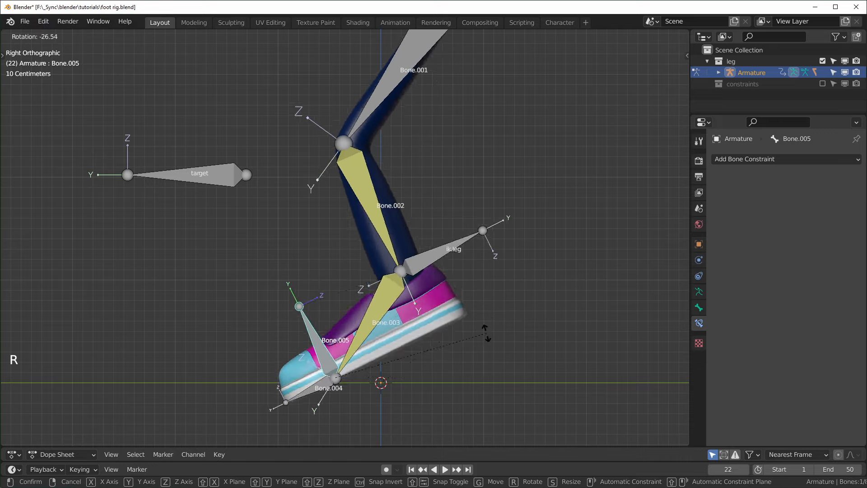
right_click(287, 383)
key(r)
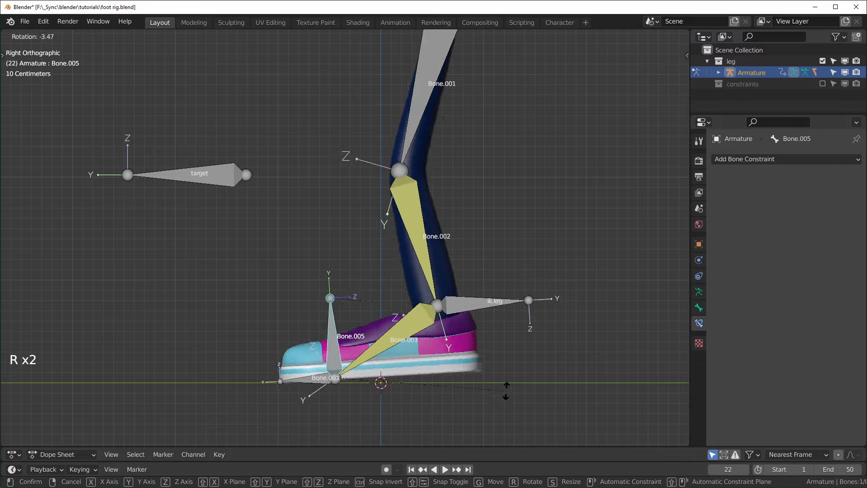
right_click(585, 394)
key(r)
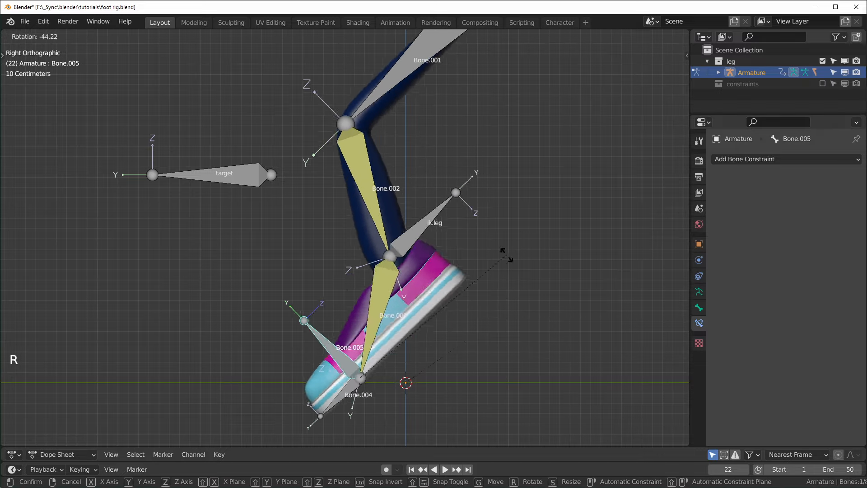
right_click(576, 381)
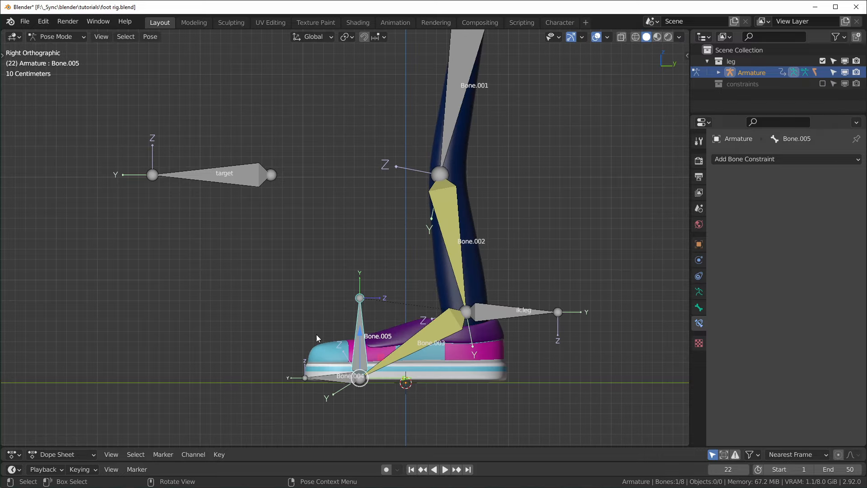
Step: In Edit Mode, extrude a bone about 0.78 m straight up along global Z from the toe tip of Bone.004
scroll(387, 348, up, 1)
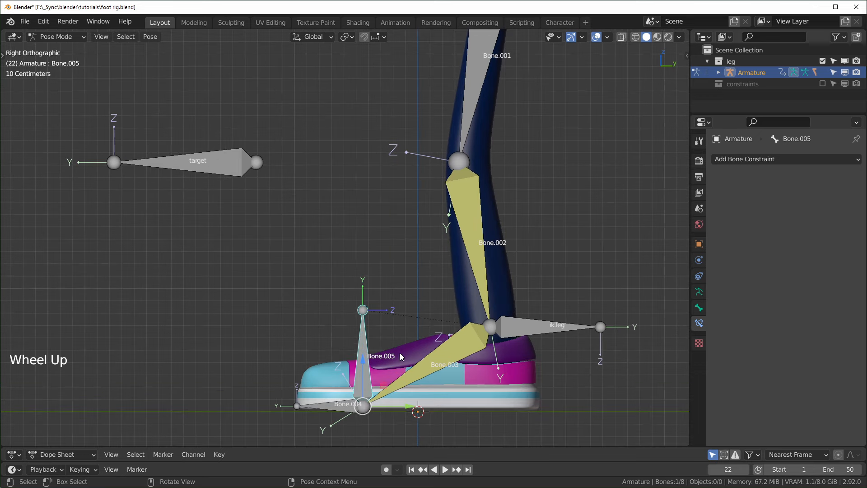
shift+middle_drag(384, 385, 376, 378)
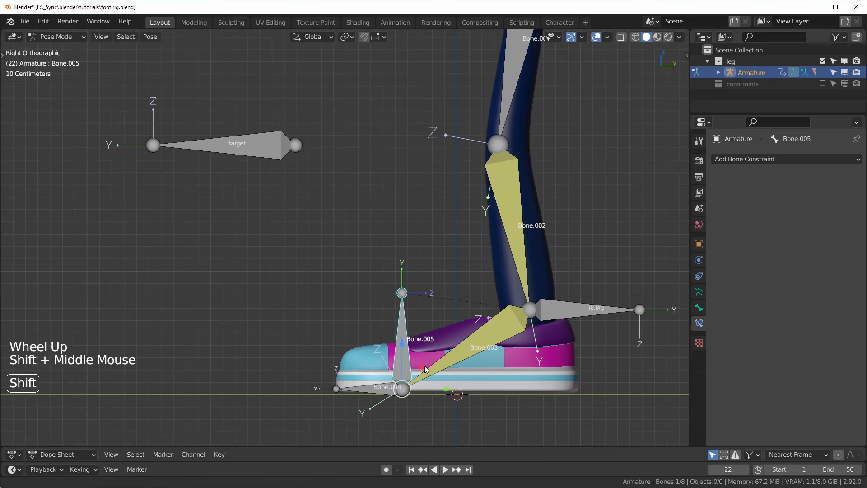
click(367, 389)
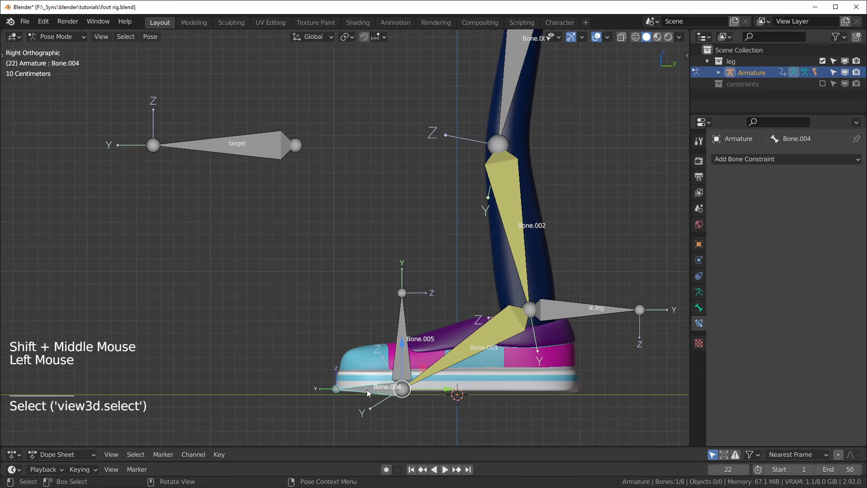
key(Tab)
click(335, 389)
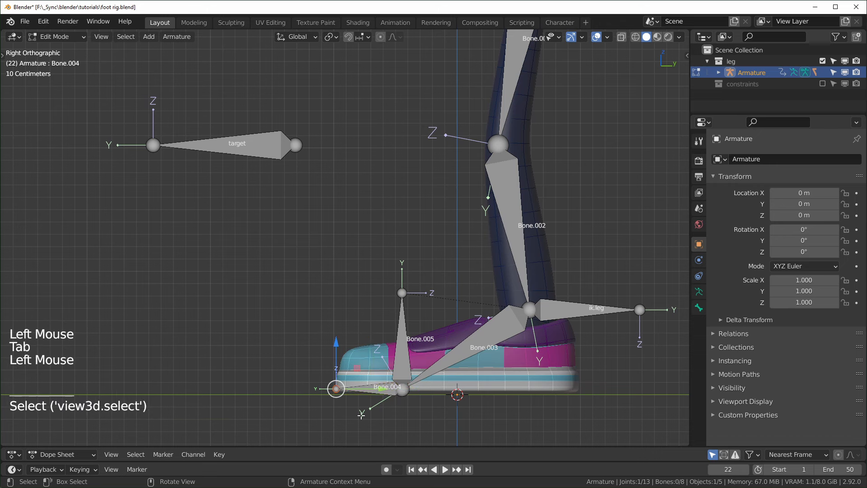
key(e)
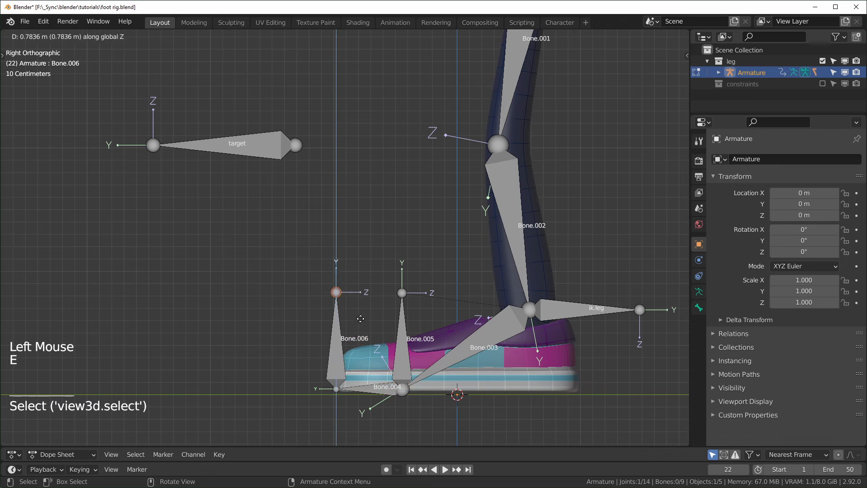
click(360, 319)
Step: Clear the parent of the new vertical bone at the toe tip
click(341, 353)
key(alt+p)
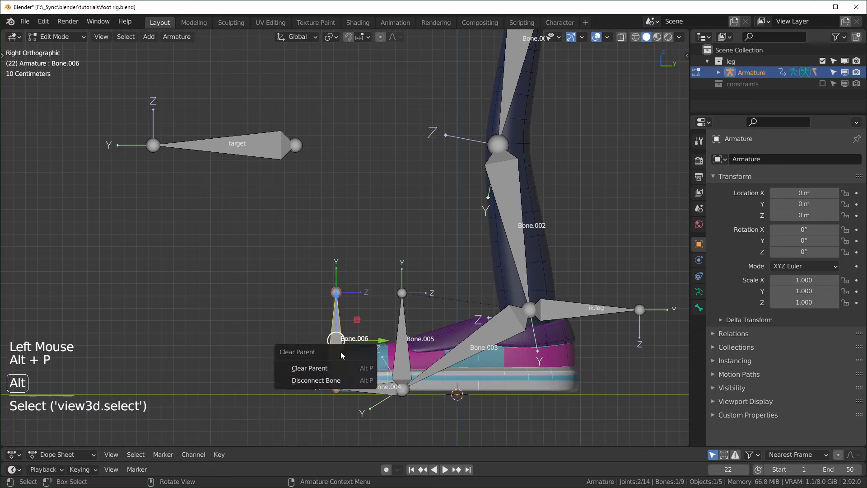
click(338, 370)
Step: Parent Bone.005 to Bone.006, keeping its offset
click(402, 340)
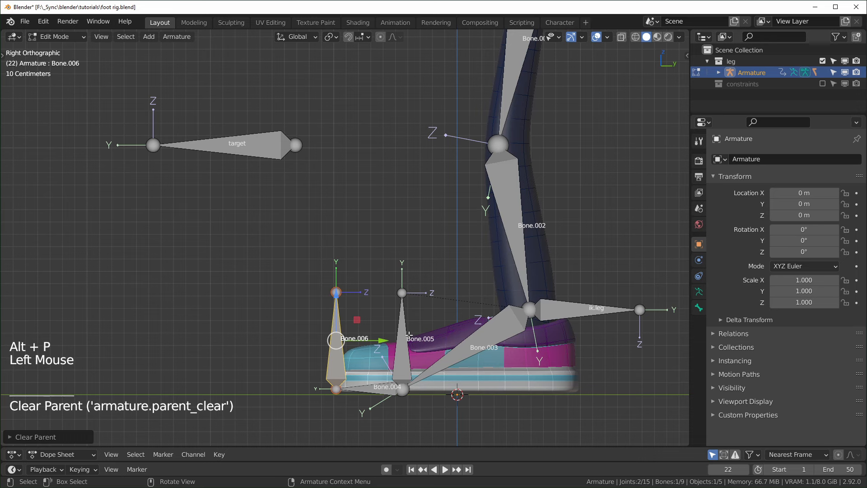
shift+click(341, 344)
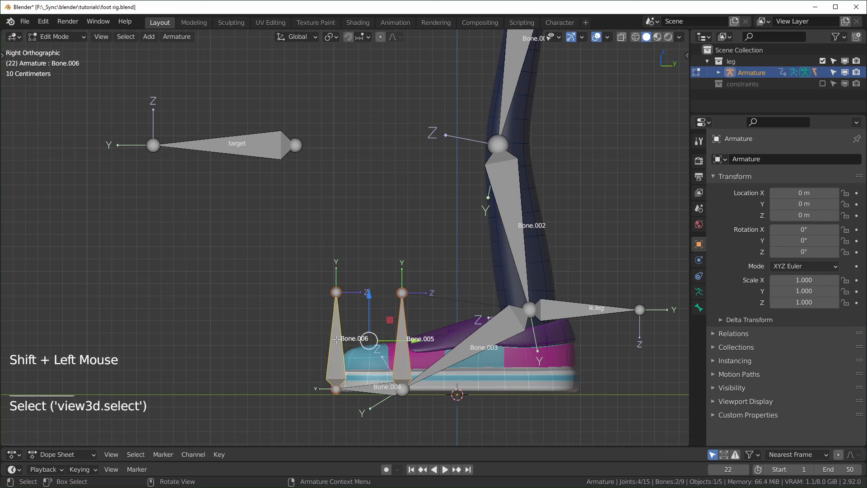
key(ctrl+p)
click(339, 339)
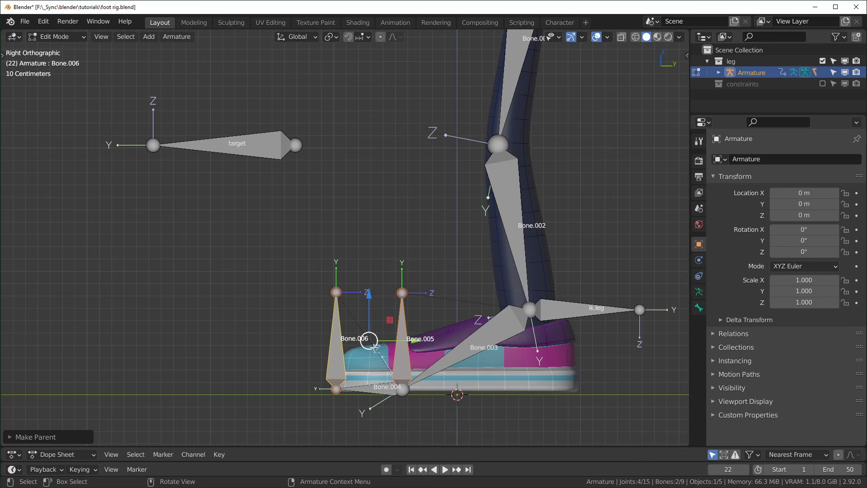
Step: In Pose Mode, add an IK constraint to Bone.004 targeting Bone.006, with a chain length of 1
shift+click(356, 388)
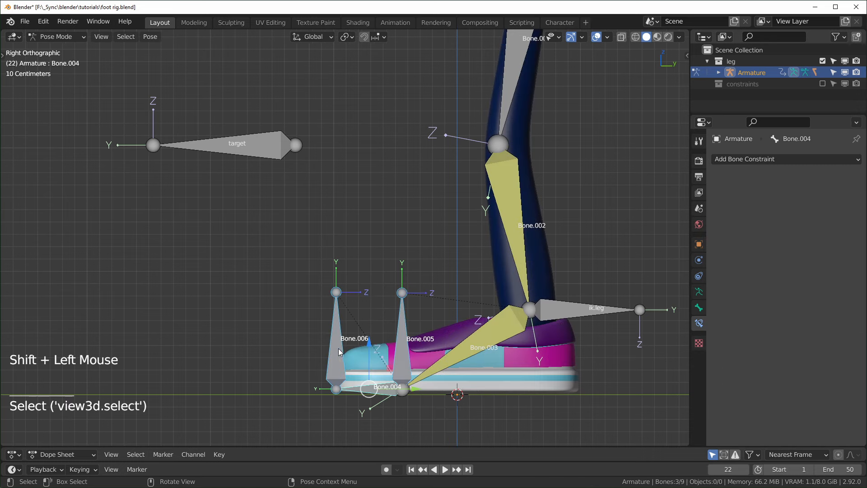
click(339, 351)
shift+click(380, 389)
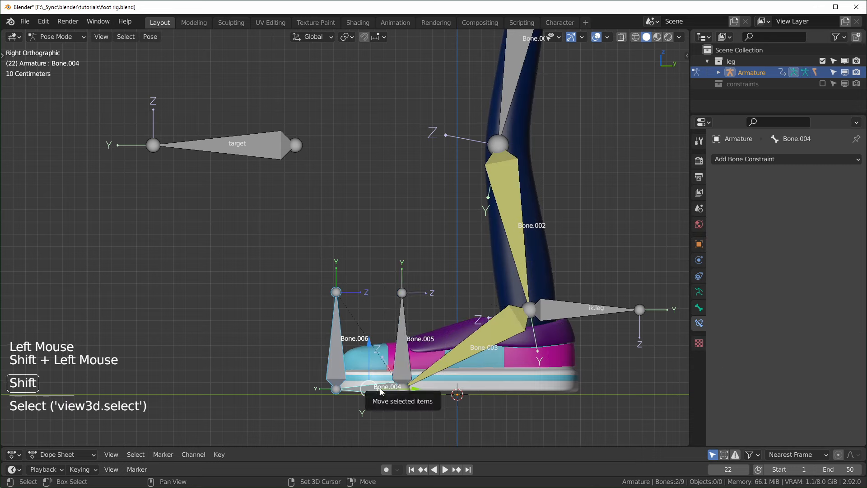
key(shift+i)
click(380, 388)
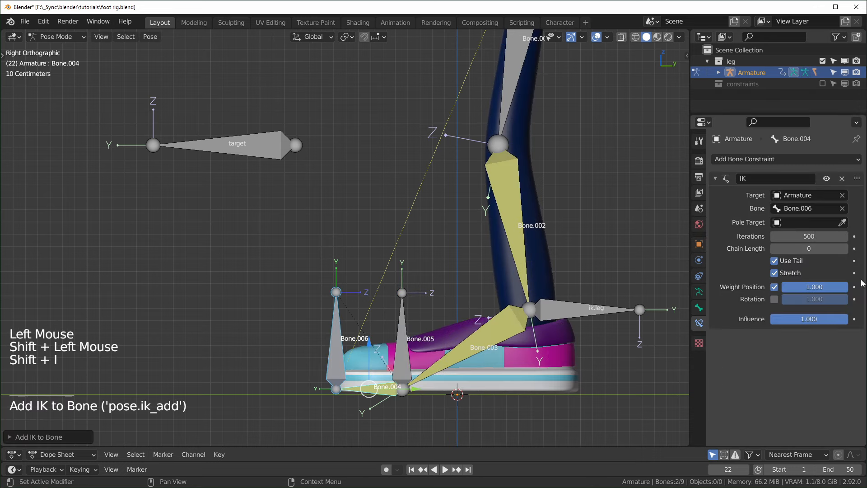
click(845, 249)
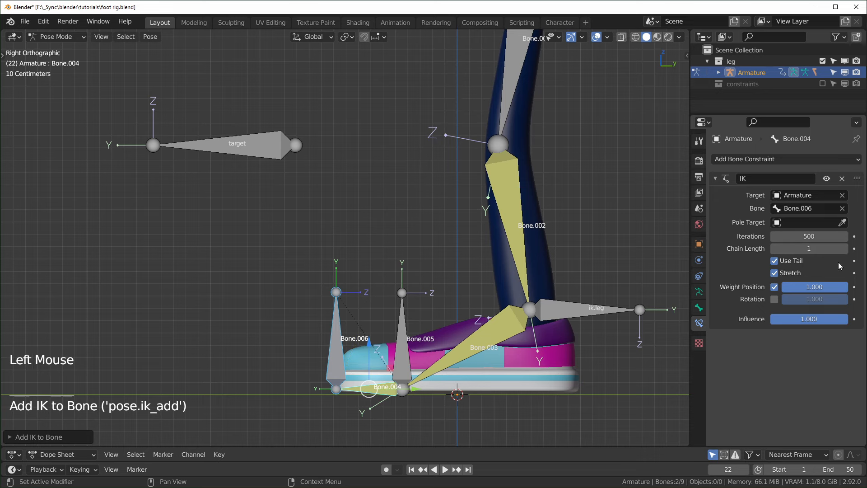
Step: Try moving and rotating Bone.006 to test how the whole foot and leg follow the toe control
click(327, 345)
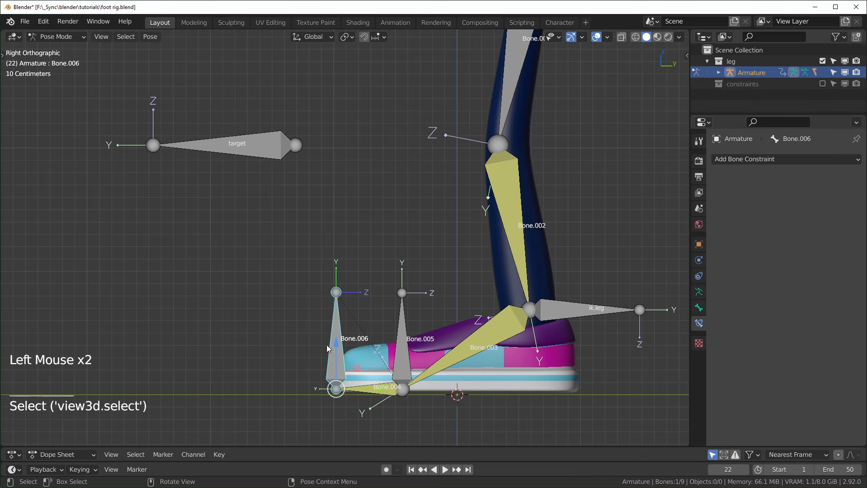
scroll(410, 370, down, 3)
scroll(410, 368, up, 1)
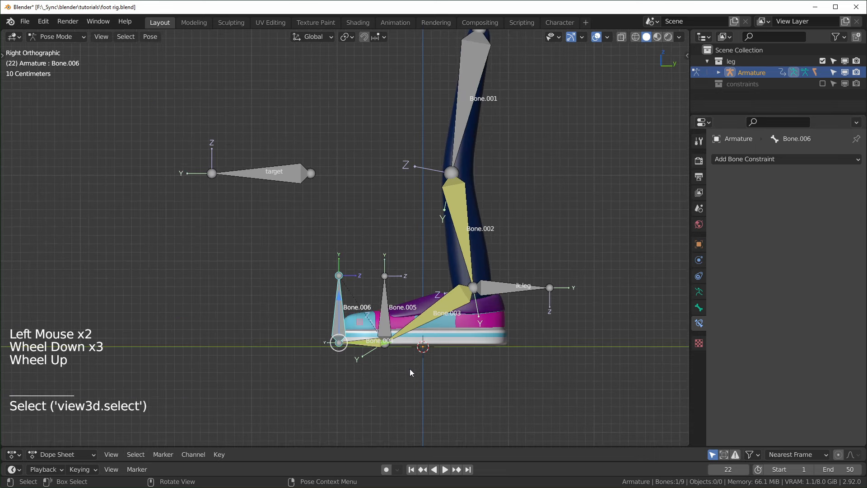
key(g)
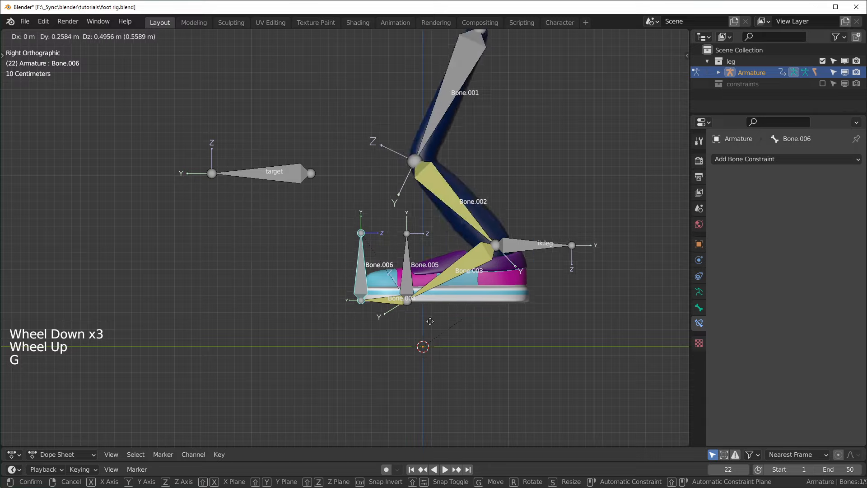
click(532, 378)
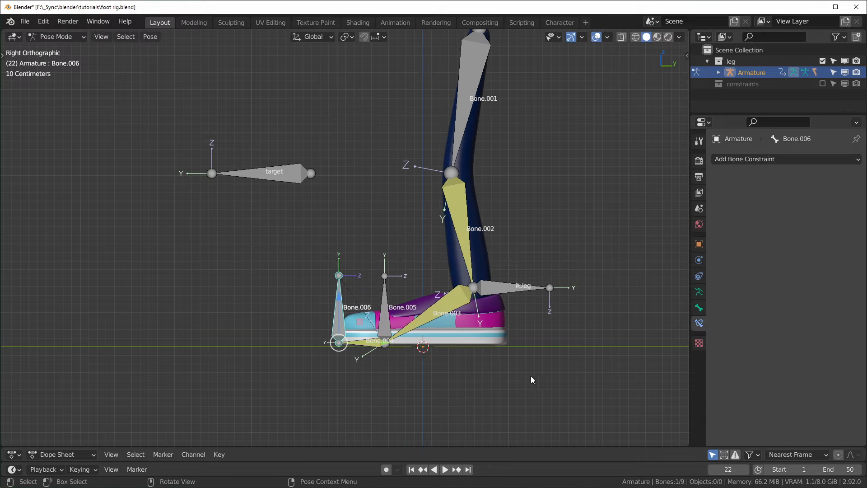
key(r)
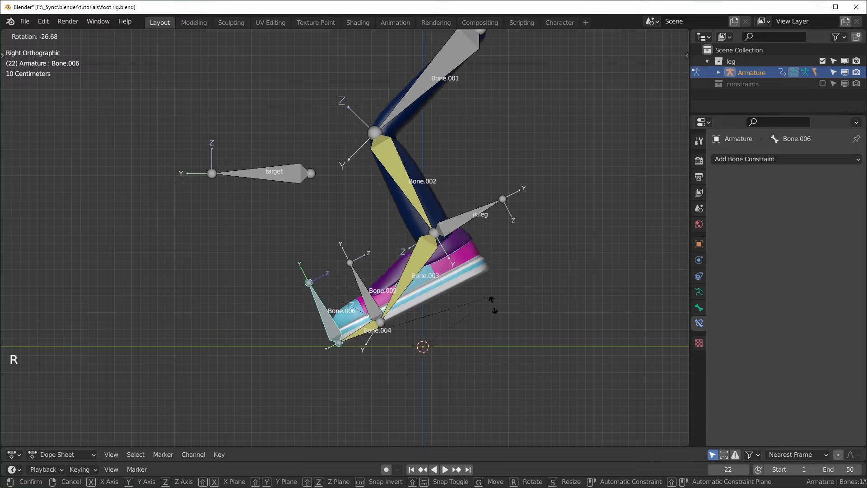
right_click(491, 297)
Step: Try rotating Bone.005 to test the heel lift while the toe stays planted
click(384, 317)
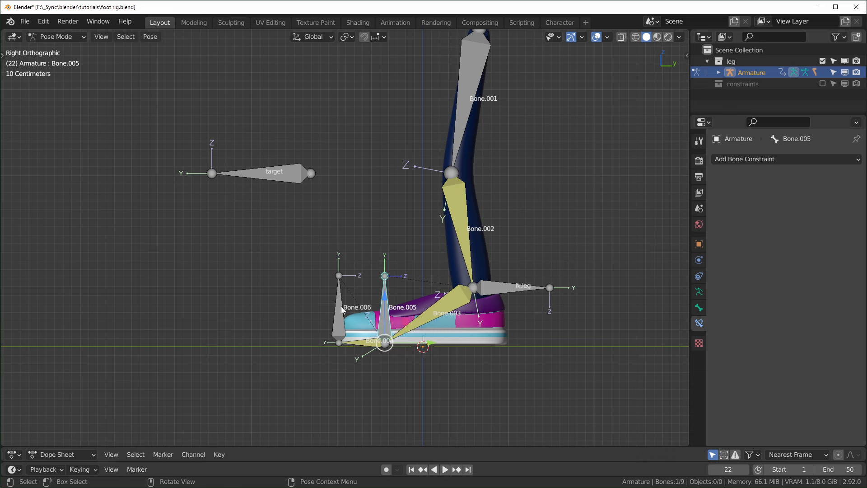
key(r)
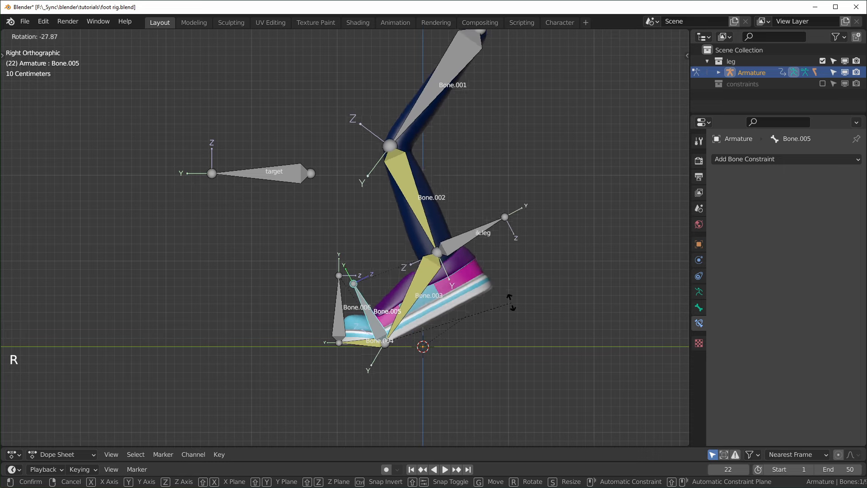
click(512, 303)
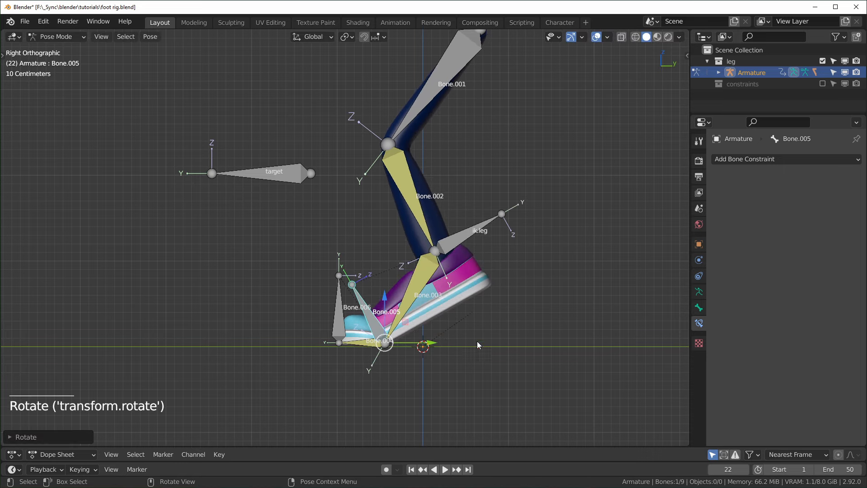
key(r)
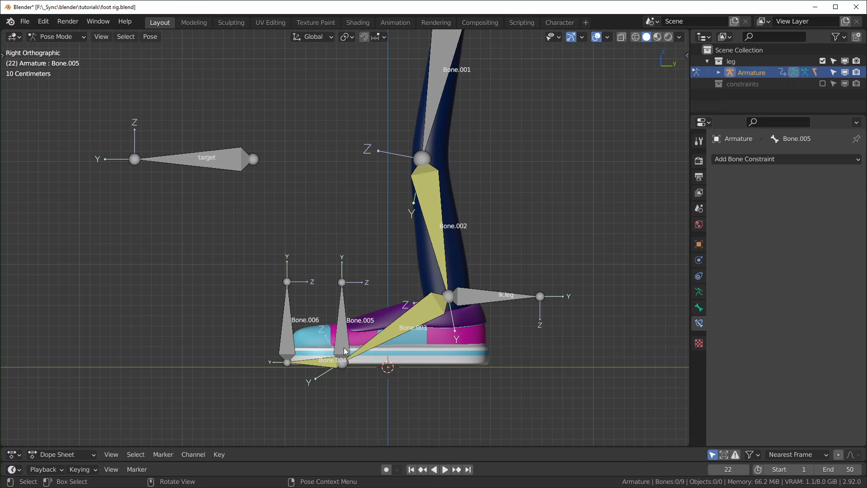
Step: Try moving Bone.006, Bone.005 and ik.leg one by one to compare how the foot reacts to each
click(289, 328)
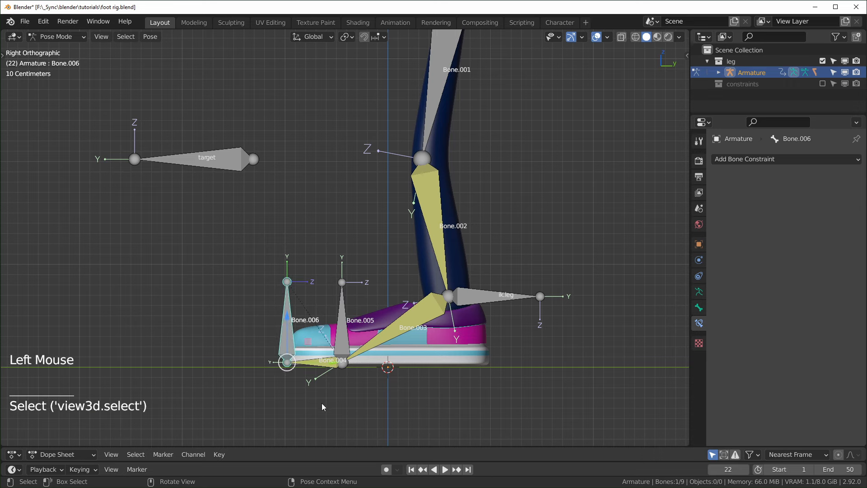
key(g)
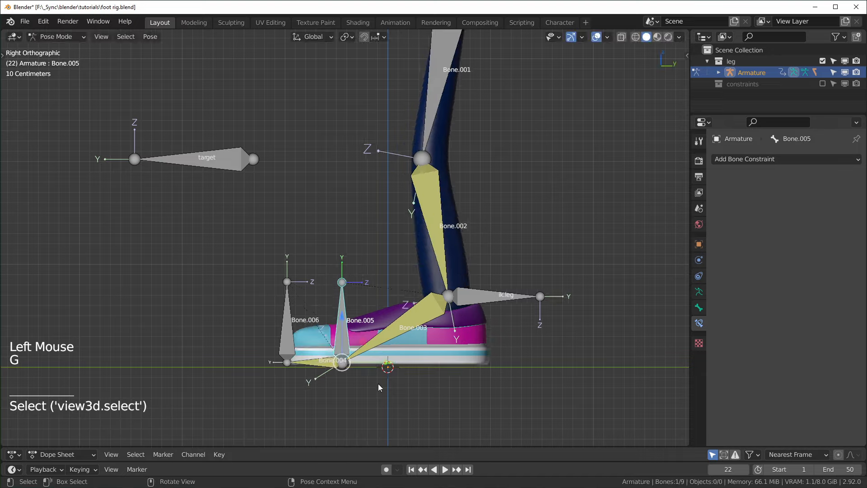
key(g)
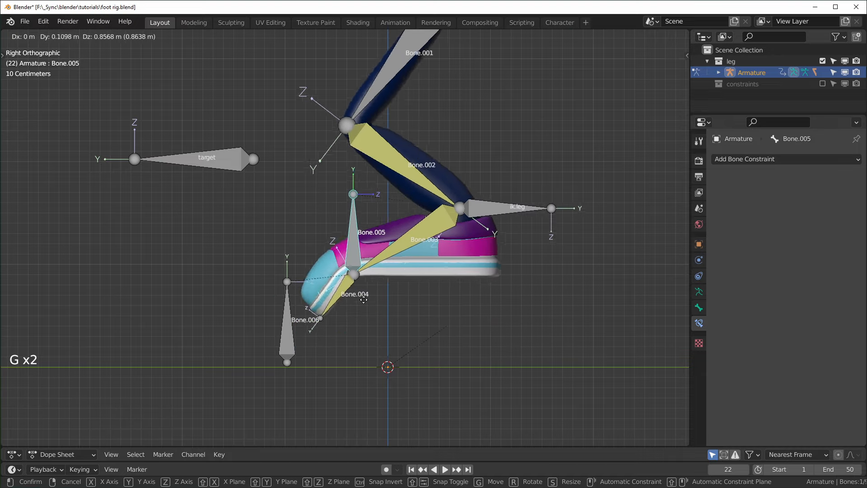
right_click(456, 307)
click(505, 298)
key(g)
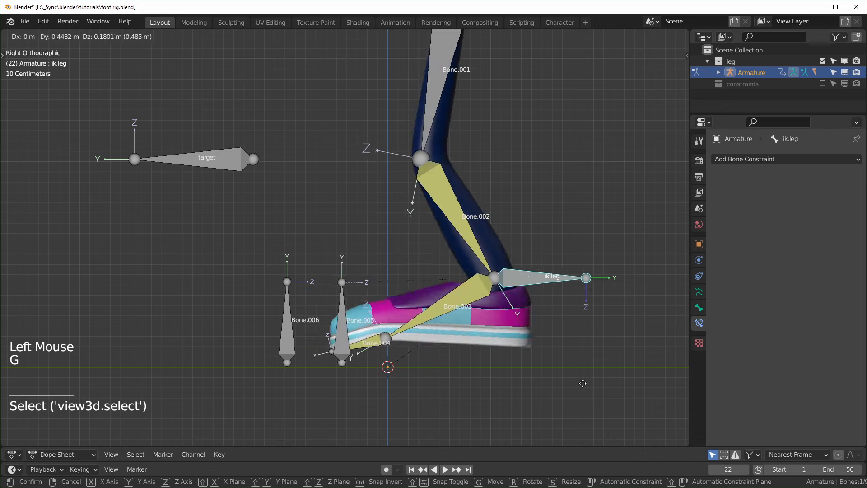
click(480, 319)
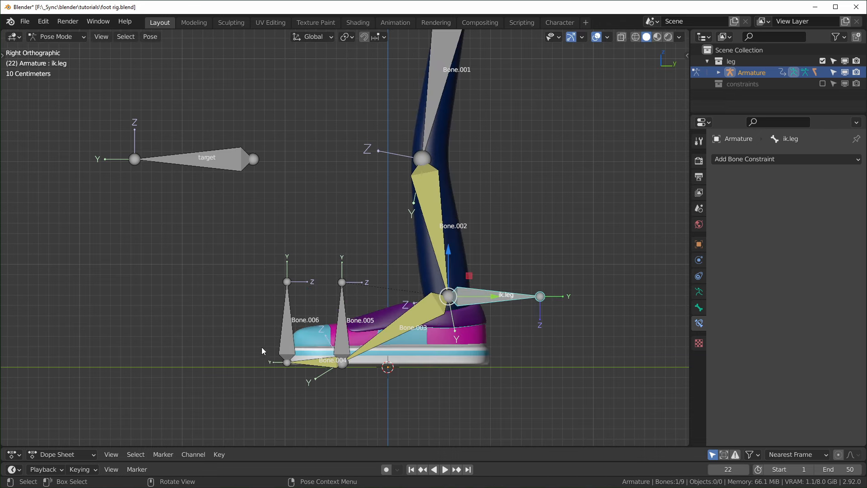
Step: Lock the X, Y and Z location of ik.leg and test that bone with a trial transform
key(n)
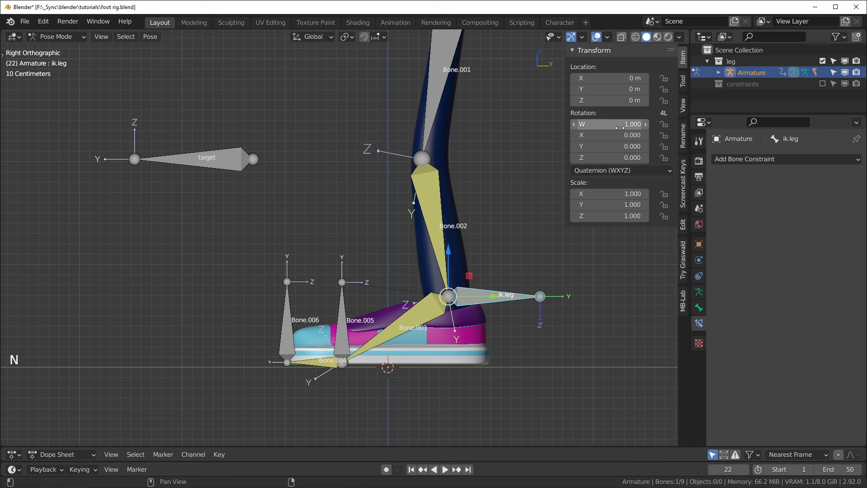
click(503, 300)
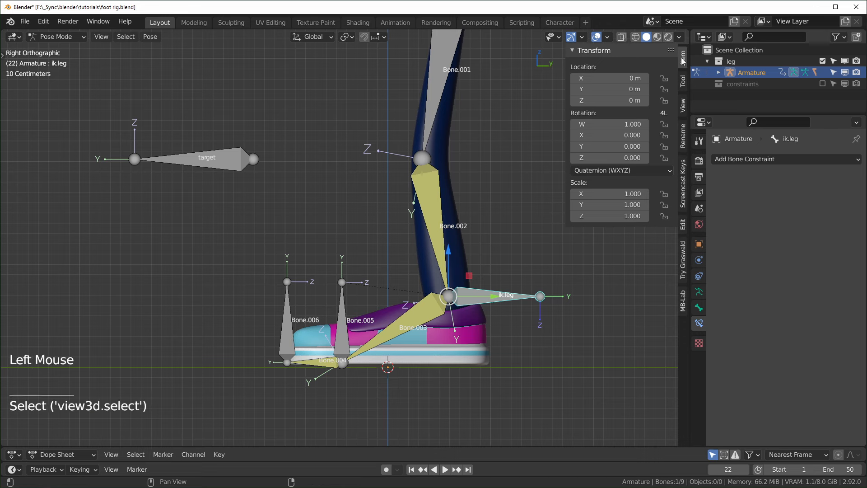
drag(667, 81, 666, 92)
click(666, 100)
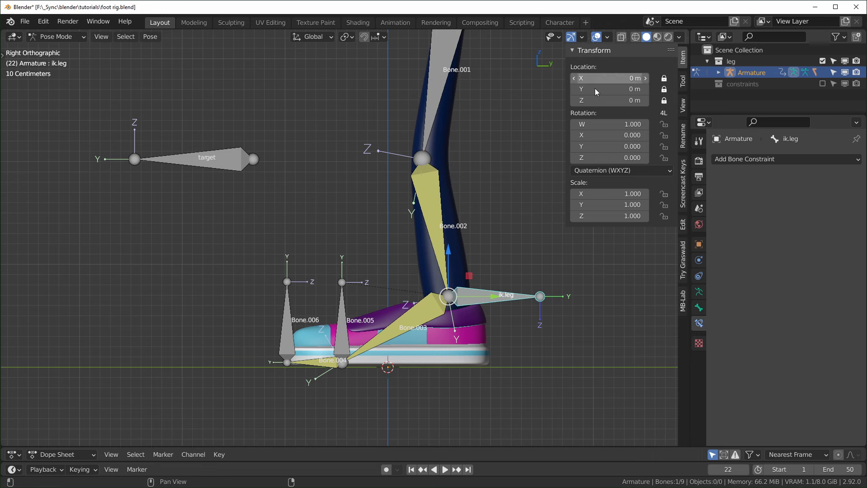
key(g)
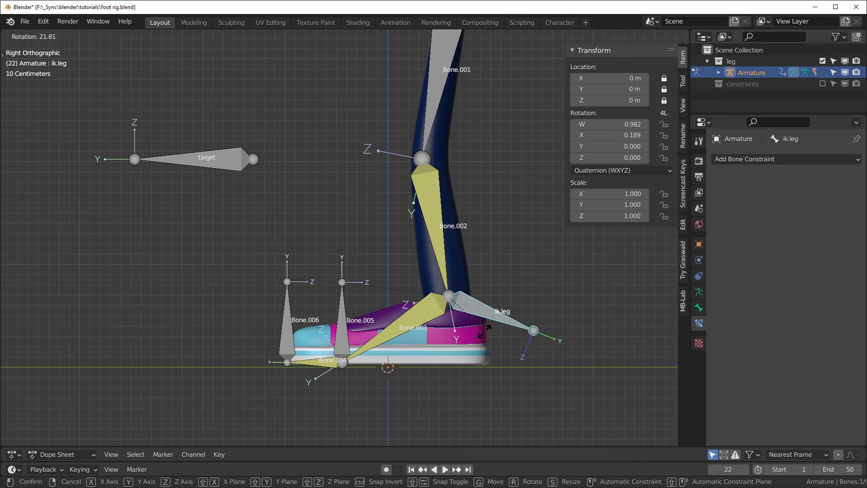
right_click(519, 340)
Step: Lock the X, Y and Z location of Bone.005 and try moving and rotating Bone.006
click(343, 323)
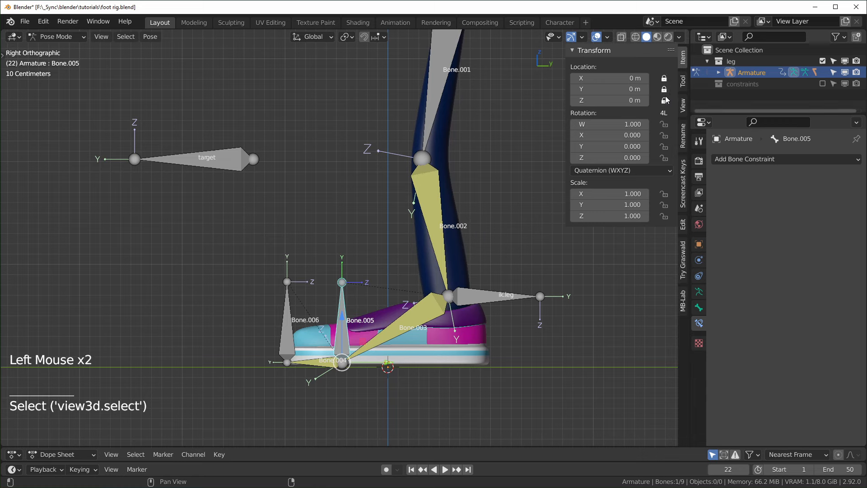
click(297, 360)
key(g)
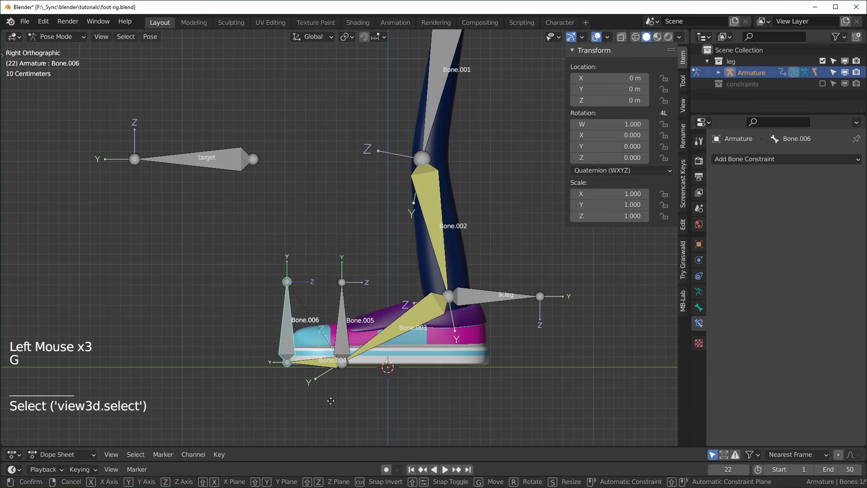
right_click(283, 327)
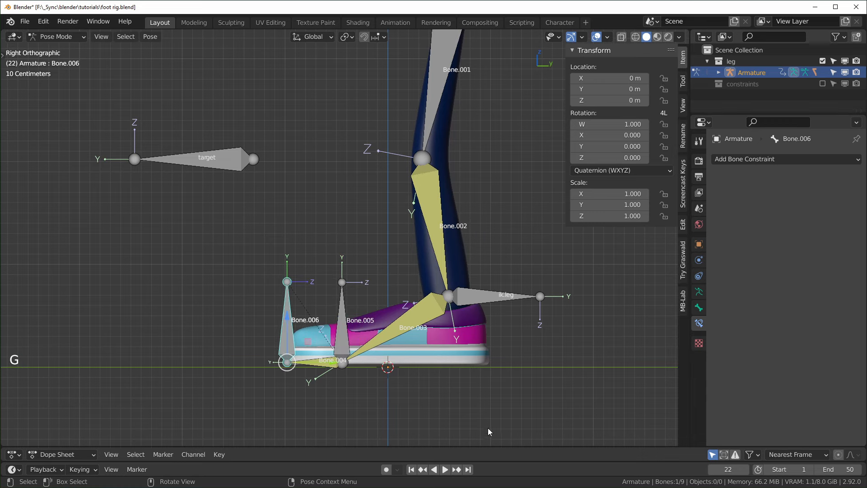
key(r)
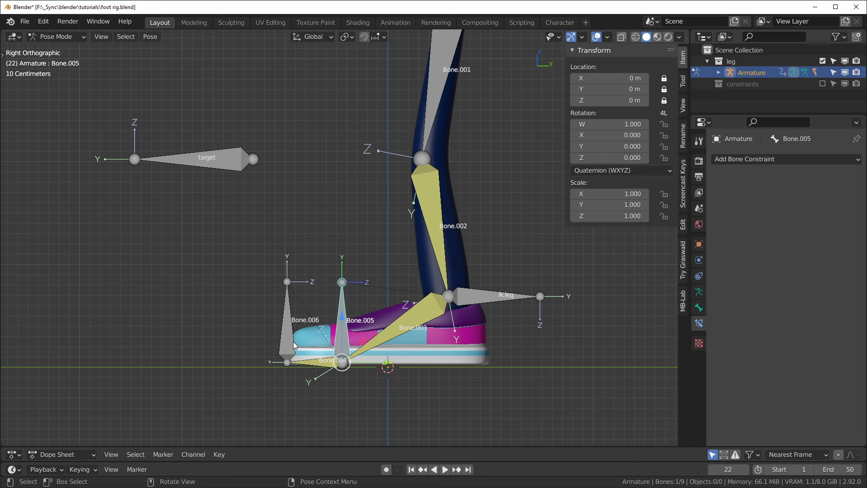
Step: In edit mode, duplicate Bone.006 in place and rotate the copy by 90 degrees
key(Tab)
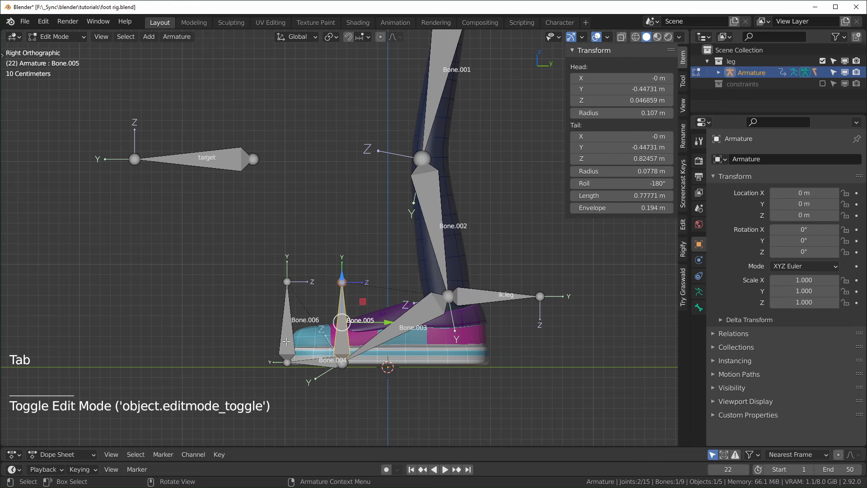
click(286, 341)
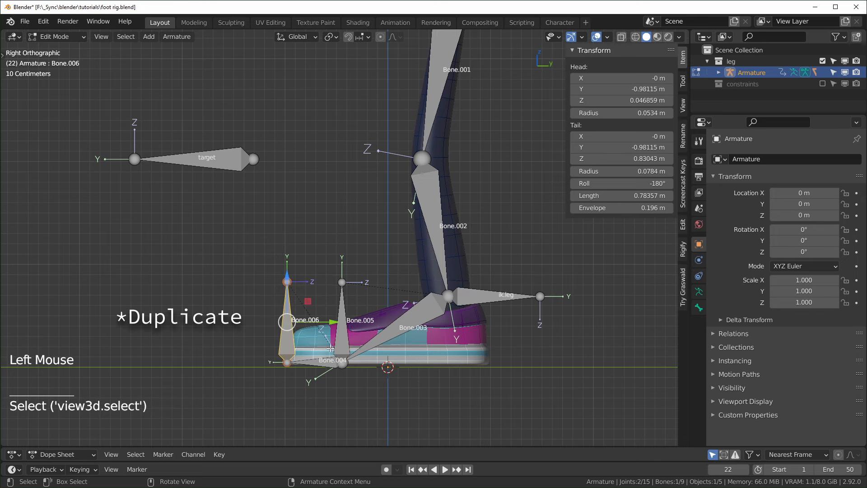
key(shift+d)
right_click(318, 299)
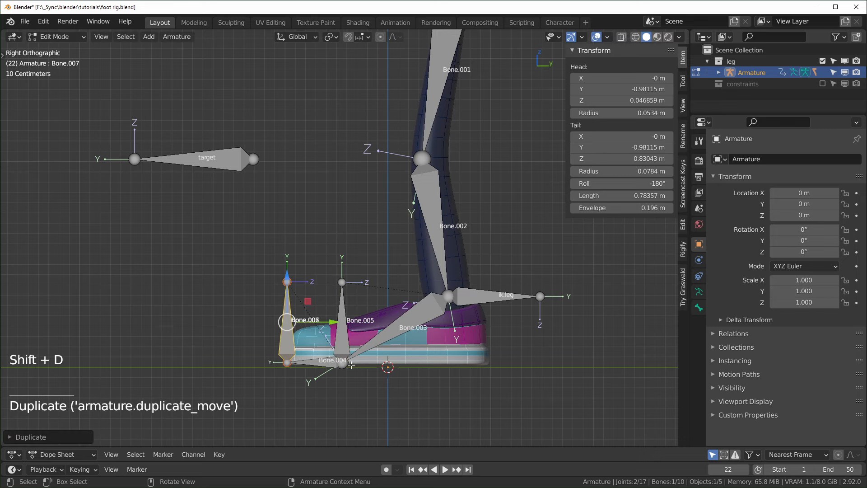
text(r)
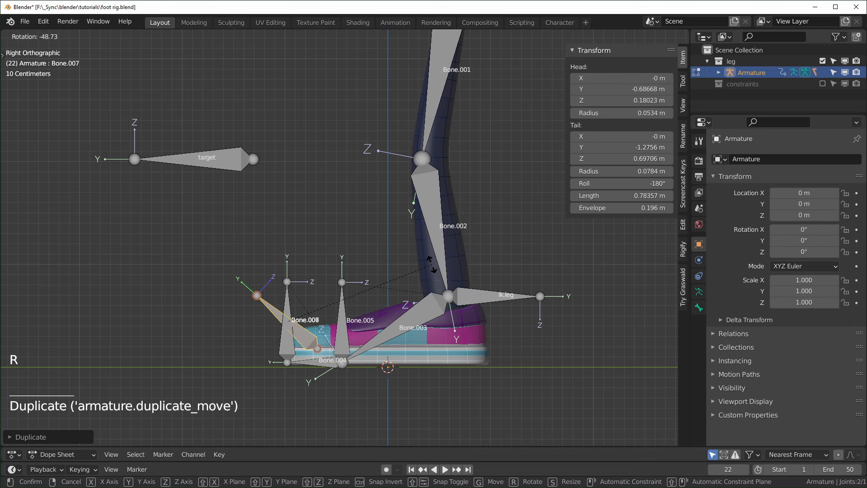
text(90)
key(Return)
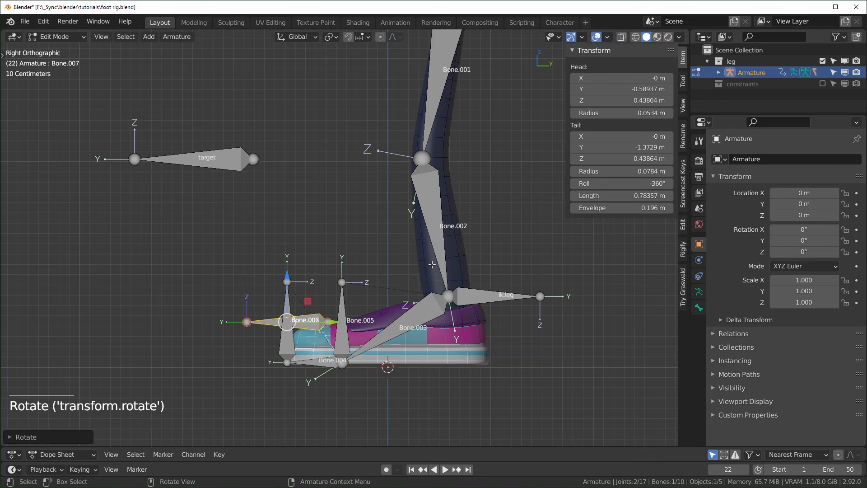
Step: Move the duplicated bone under the shoe's heel at ground level, with its head at about Y 0.93 m and Z 0 m
key(g)
click(485, 352)
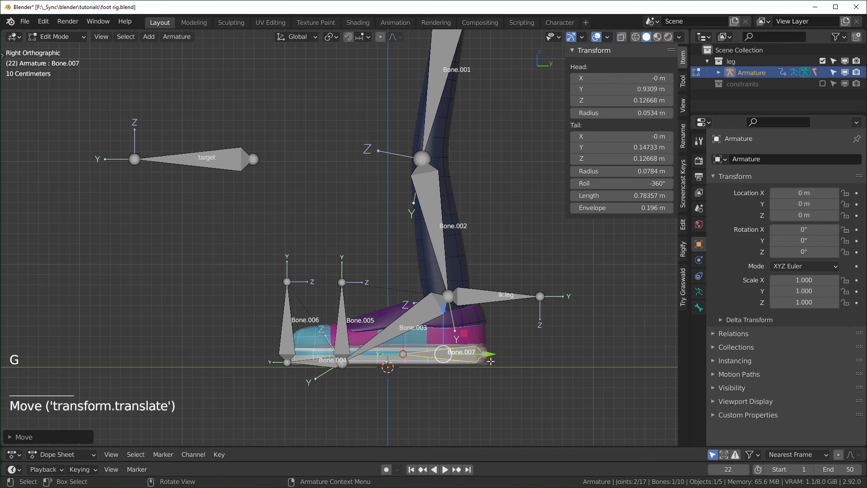
scroll(522, 370, up, 1)
key(g)
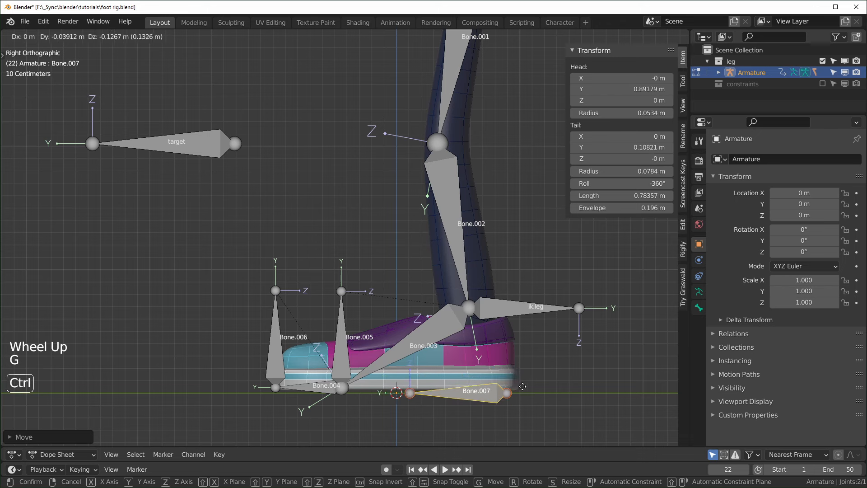
ctrl+click(510, 393)
drag(517, 393, 509, 393)
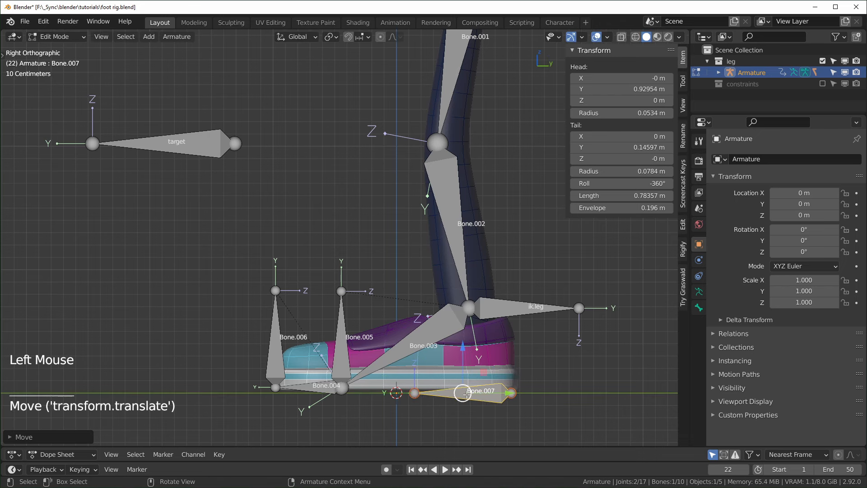
Step: Parent Bone.006 to the heel bone Bone.007, keeping the offset between them
click(277, 332)
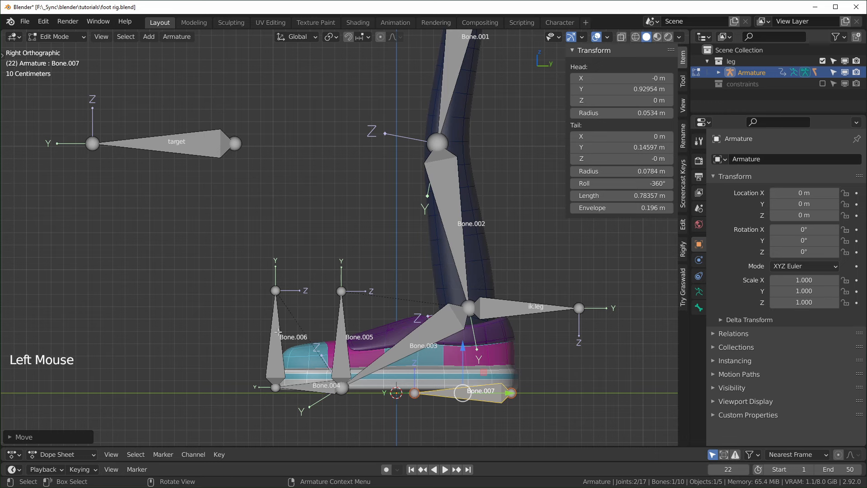
click(277, 340)
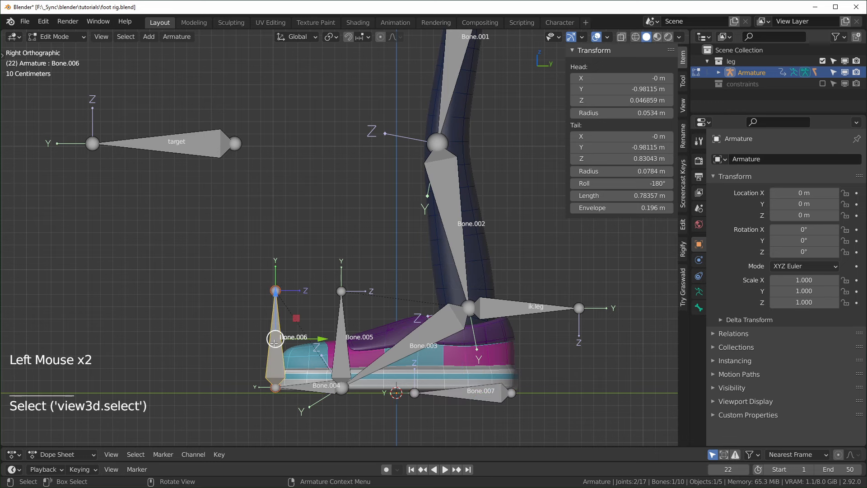
shift+click(475, 400)
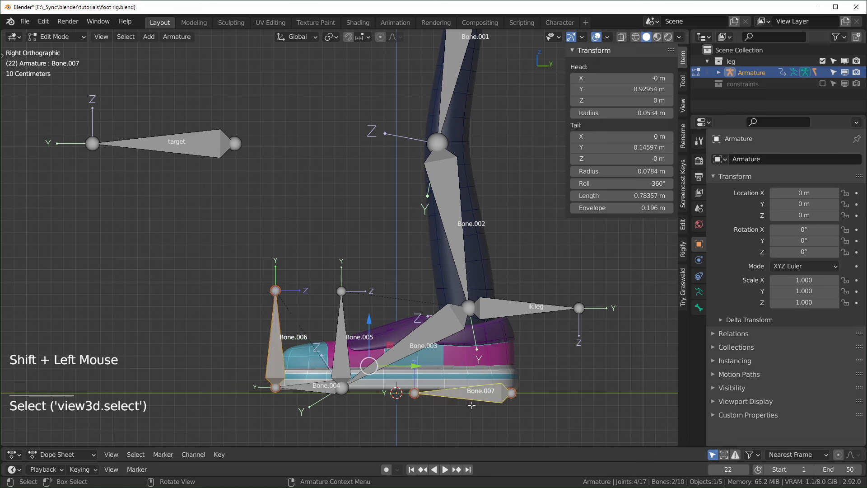
key(ctrl+p)
click(419, 408)
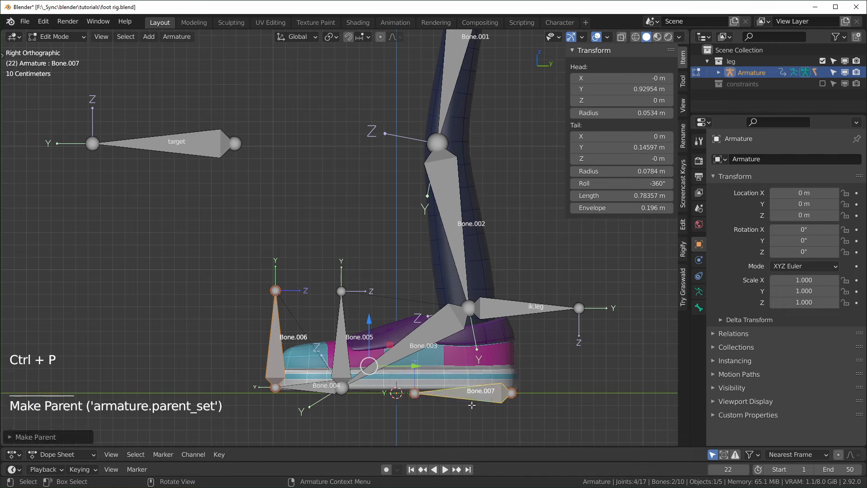
Step: Return to pose mode and try moving the heel bone Bone.007 to test that it carries the foot
key(Tab)
click(475, 396)
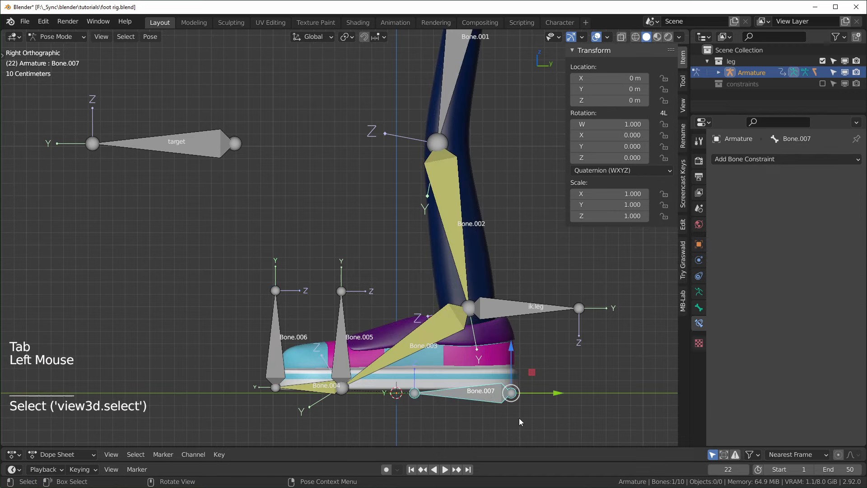
key(g)
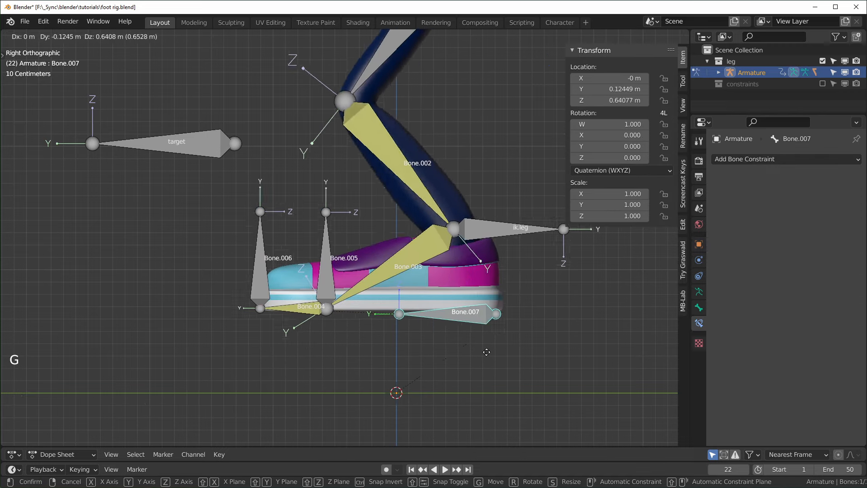
right_click(524, 392)
Step: Try moving Bone.006 on its own to test how the foot separates from the heel bone
click(410, 397)
key(g)
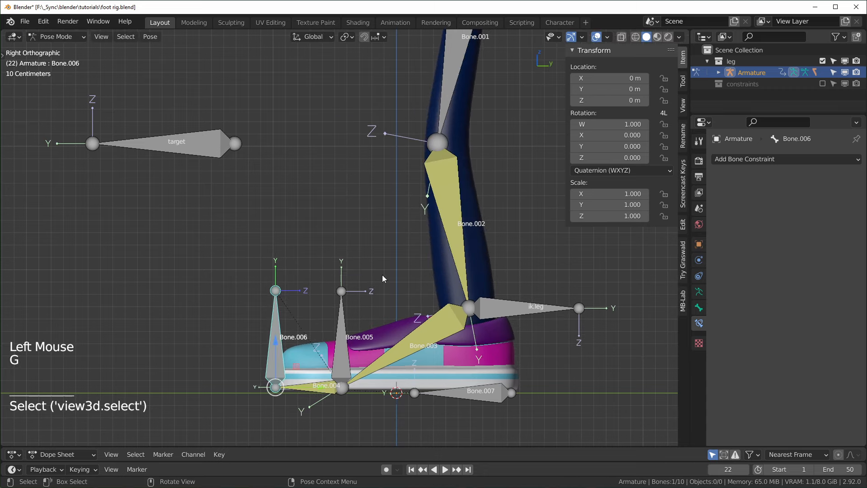
key(g)
click(329, 315)
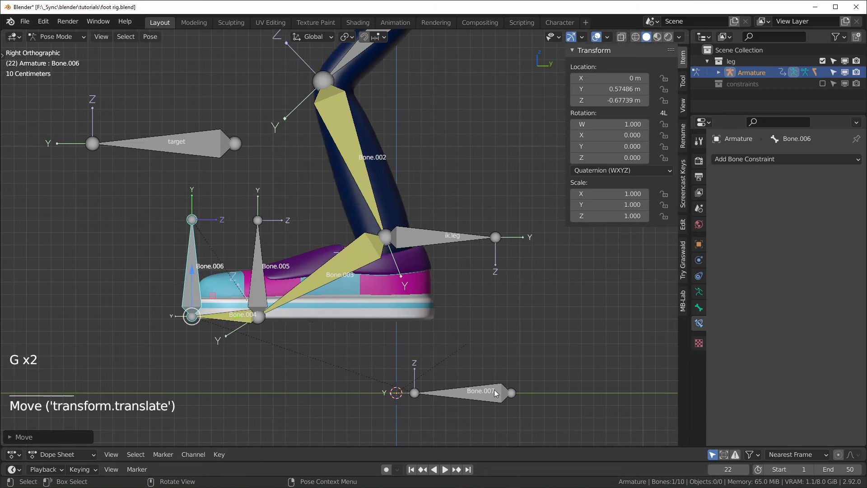
Step: Try rotating the heel bone Bone.007 and clear the location and rotation of all bones
click(494, 390)
key(r)
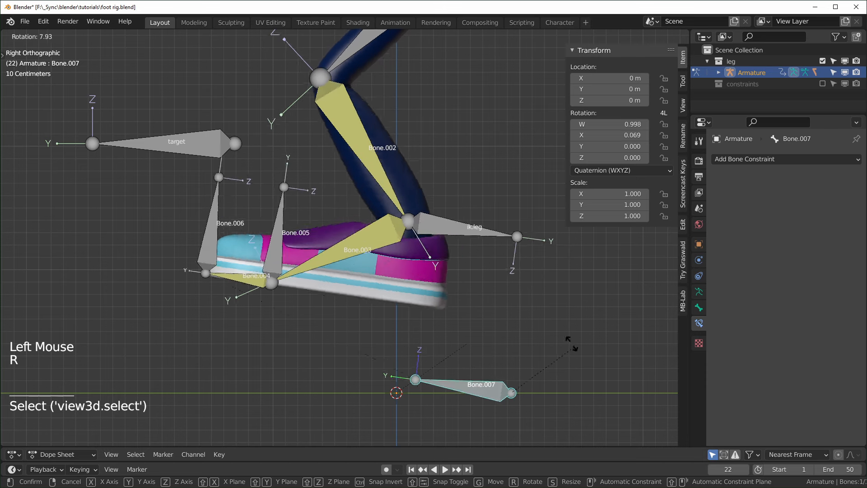
key(a)
key(alt+g)
key(alt+r)
Step: Lock the X, Y and Z location of Bone.006
click(280, 353)
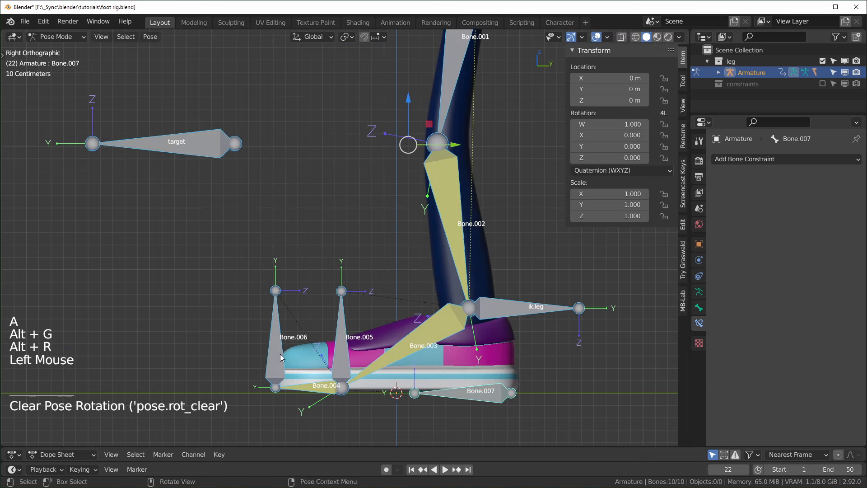
drag(664, 78, 665, 101)
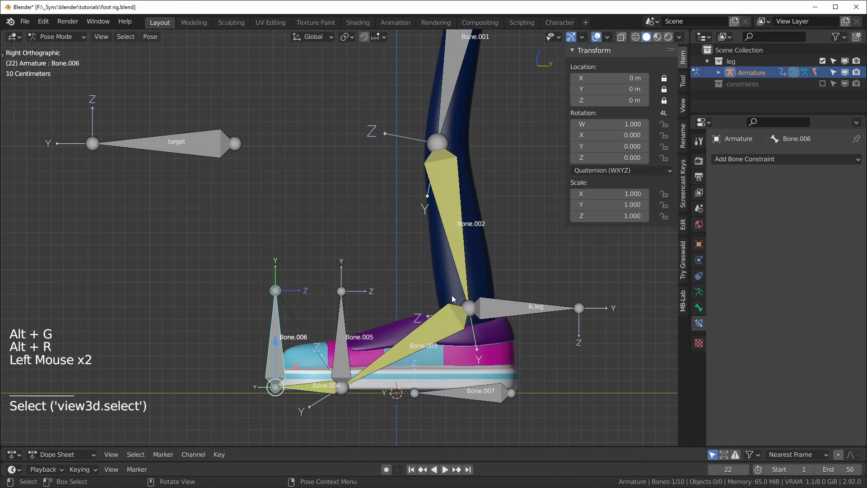
Step: Try rotating the Bone.007 control under the heel about the global X axis, then cancel
click(473, 395)
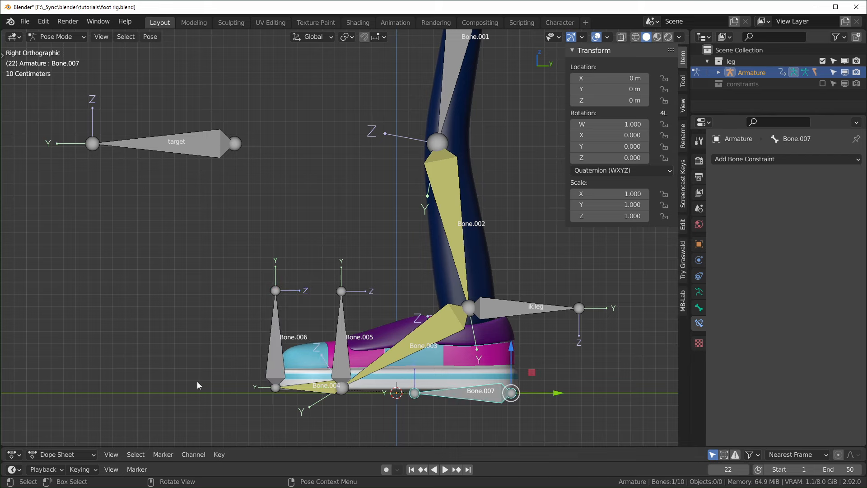
middle_drag(432, 340, 533, 445)
key(x)
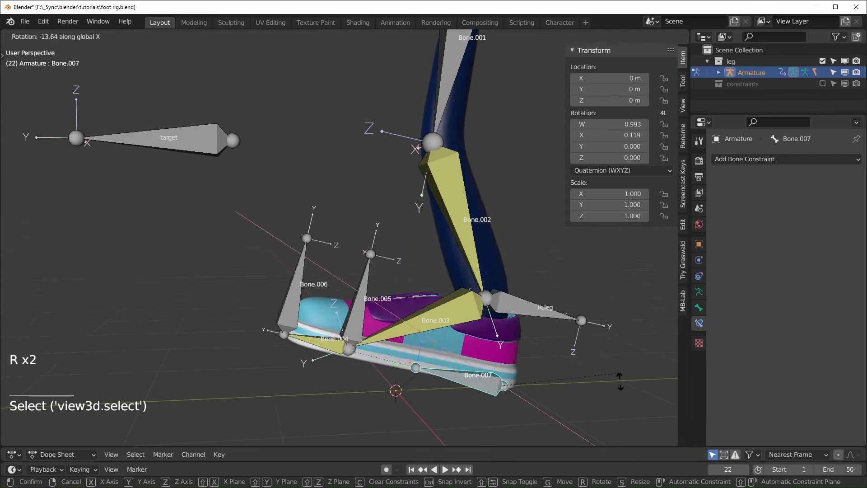
right_click(622, 357)
Step: Try rotating the toe control Bone.006 and the ball control Bone.005, cancelling each rotation
click(287, 356)
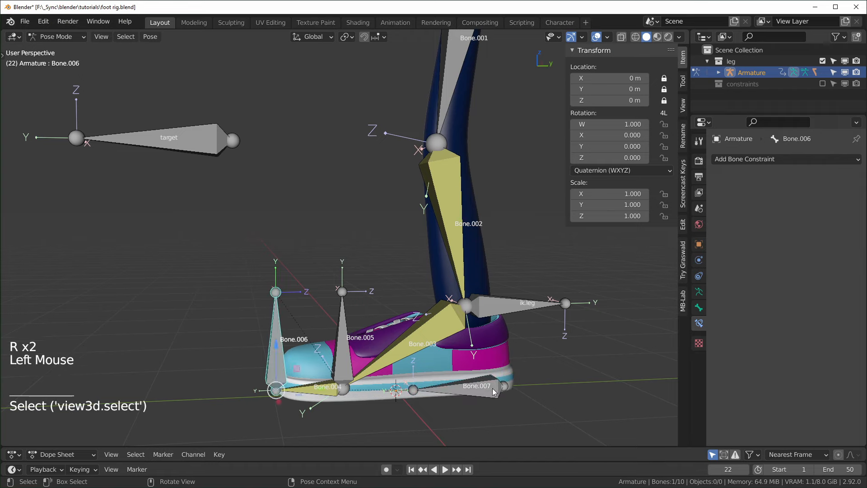
key(r)
right_click(480, 347)
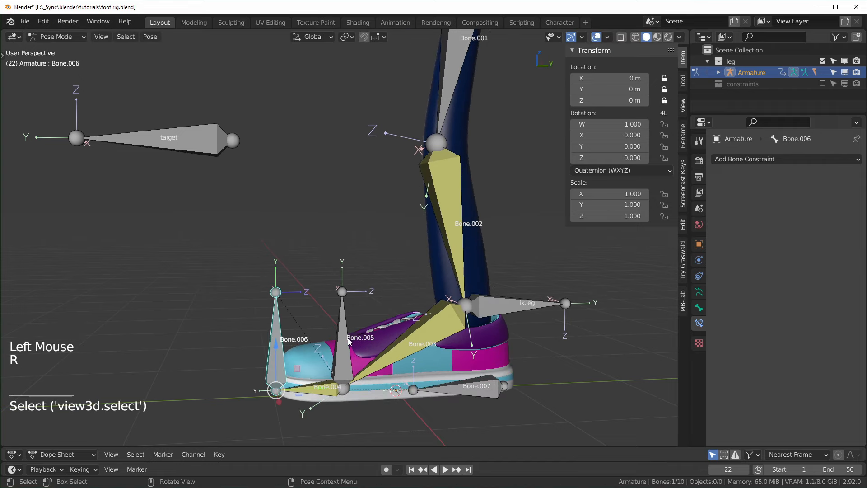
click(348, 337)
key(r)
key(x)
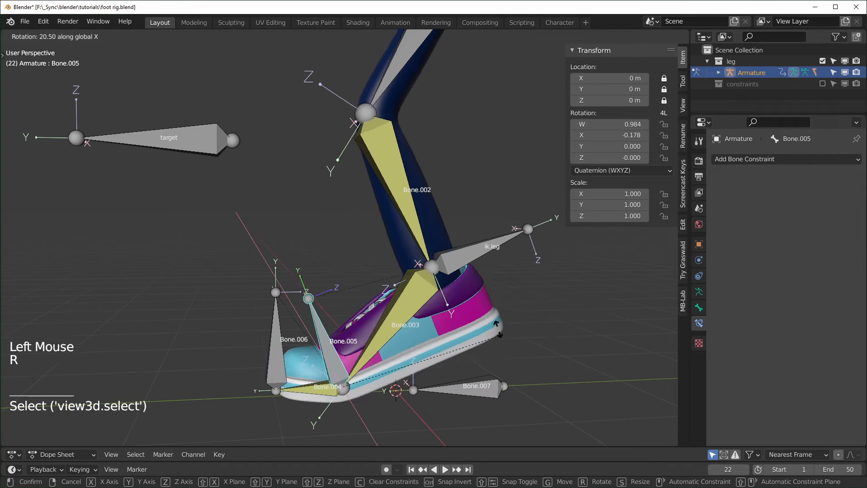
right_click(530, 307)
Step: Try moving and rotating the ik.leg control bone behind the ankle, then cancel
click(532, 310)
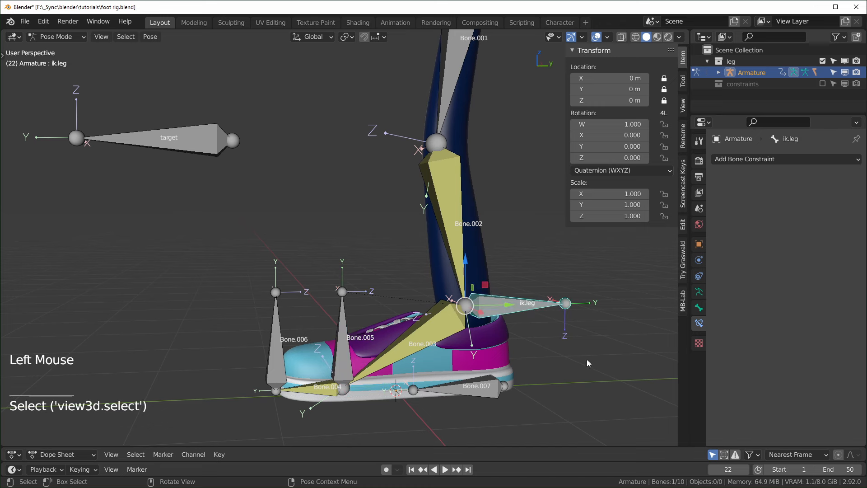
key(g)
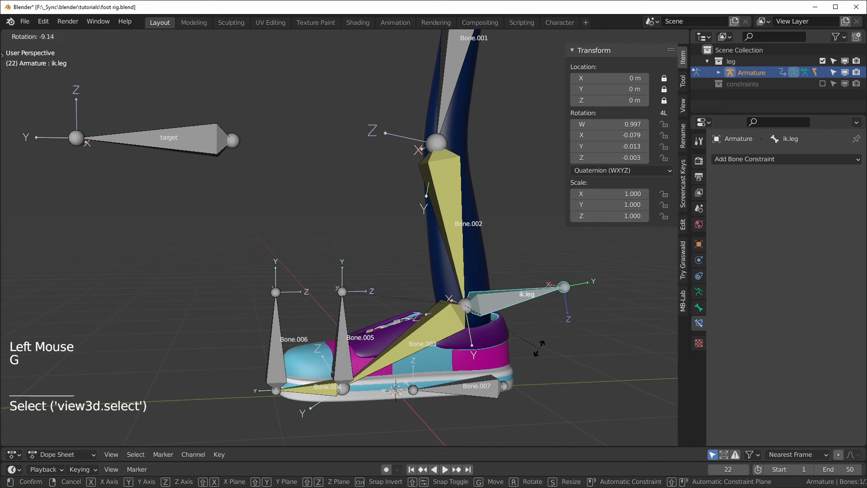
right_click(550, 341)
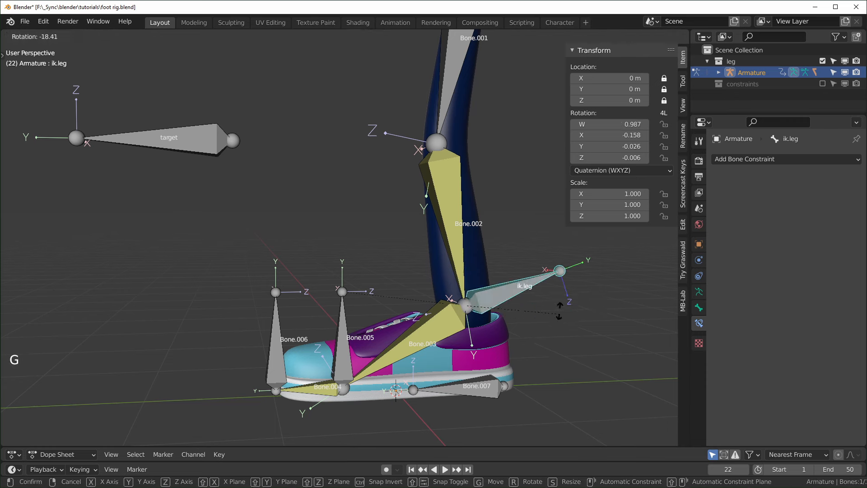
Step: Move the four leg and foot bones, Bone.001 through Bone.004, to the armature's second bone layer
scroll(555, 346, down, 2)
scroll(554, 346, up, 2)
scroll(482, 351, down, 2)
shift+middle_drag(555, 346, 359, 200)
scroll(479, 361, down, 2)
scroll(479, 361, up, 1)
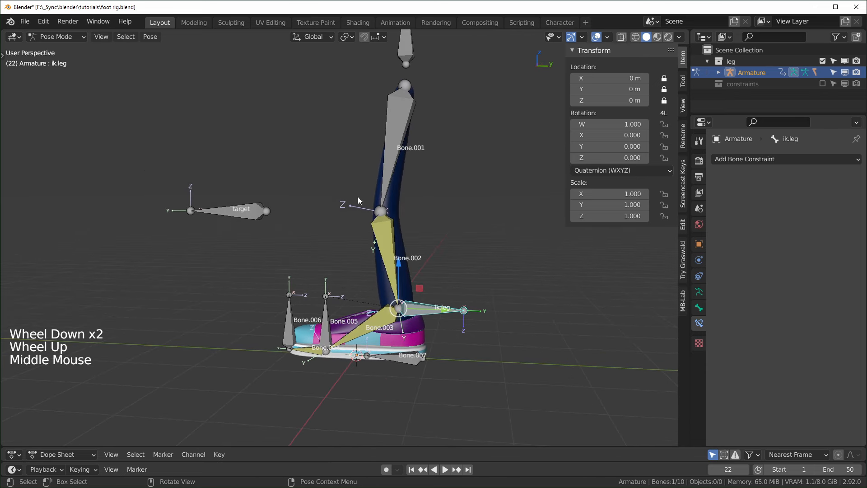
middle_drag(317, 316, 368, 328)
scroll(367, 312, up, 1)
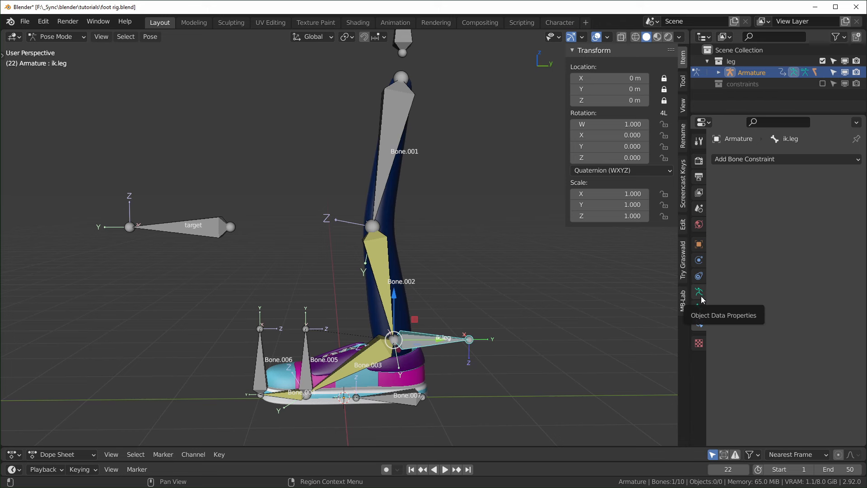
click(698, 296)
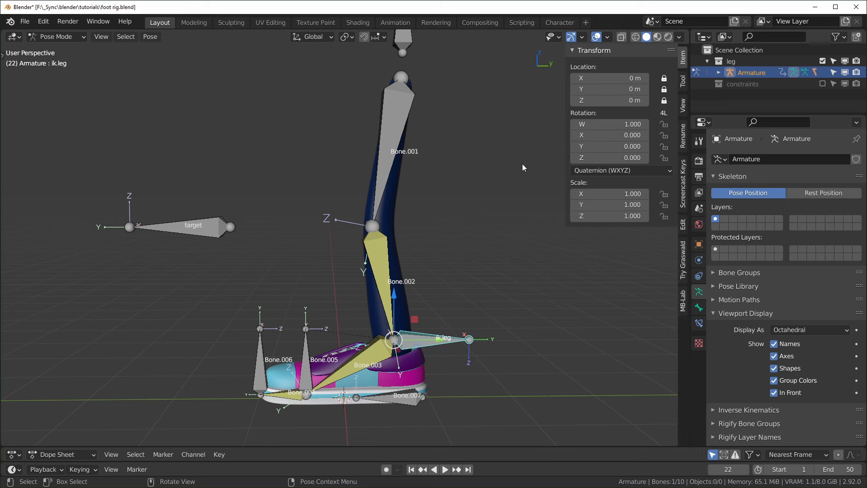
click(343, 377)
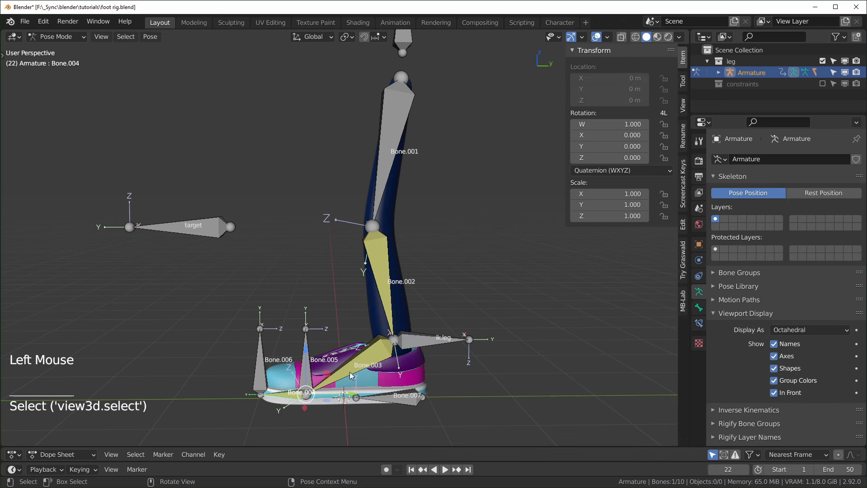
shift+click(361, 364)
shift+click(390, 262)
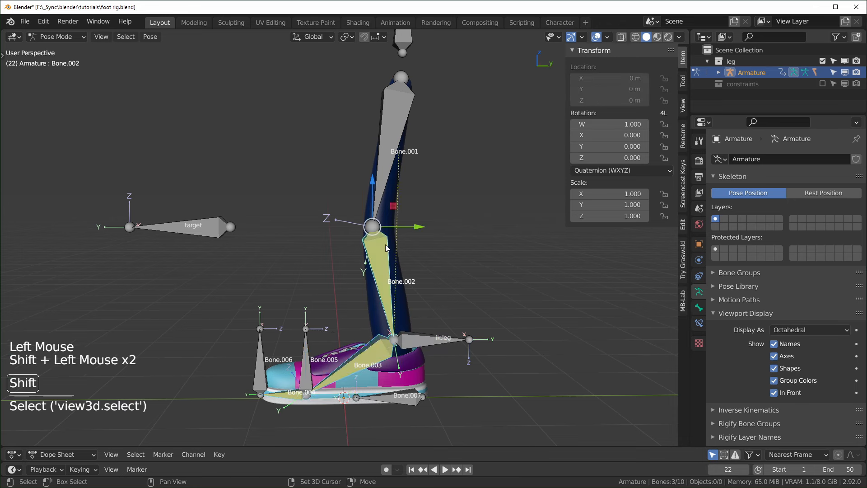
shift+click(392, 165)
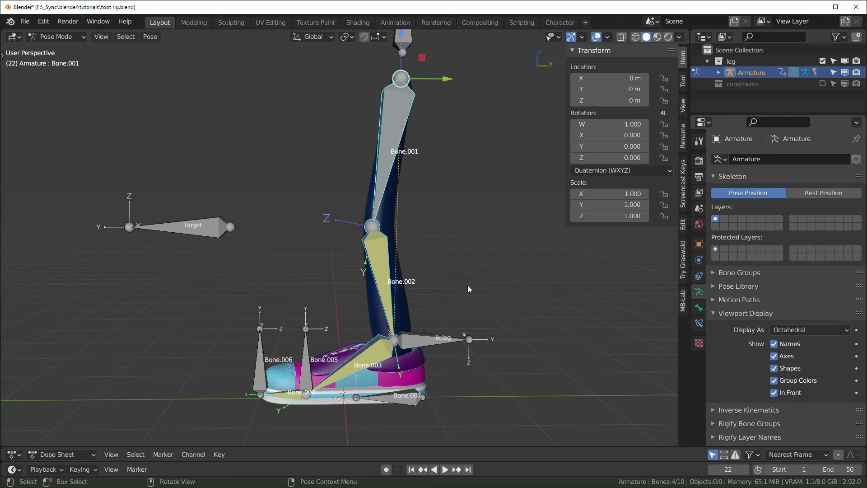
key(m)
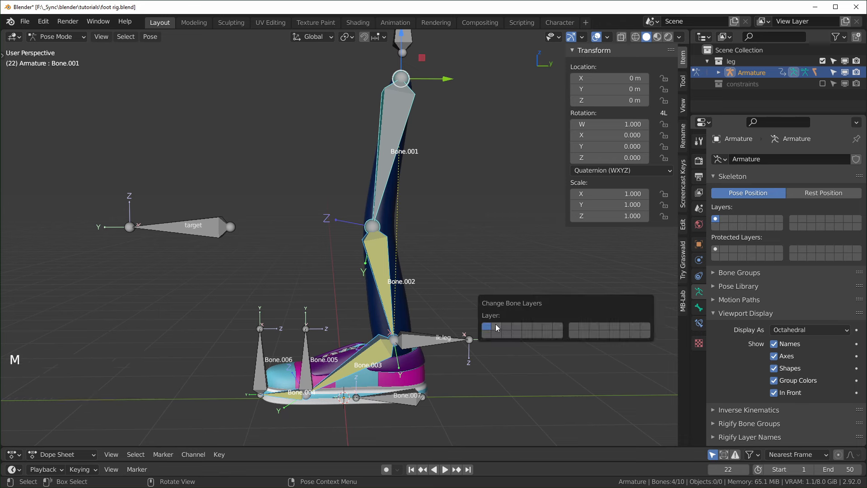
click(496, 327)
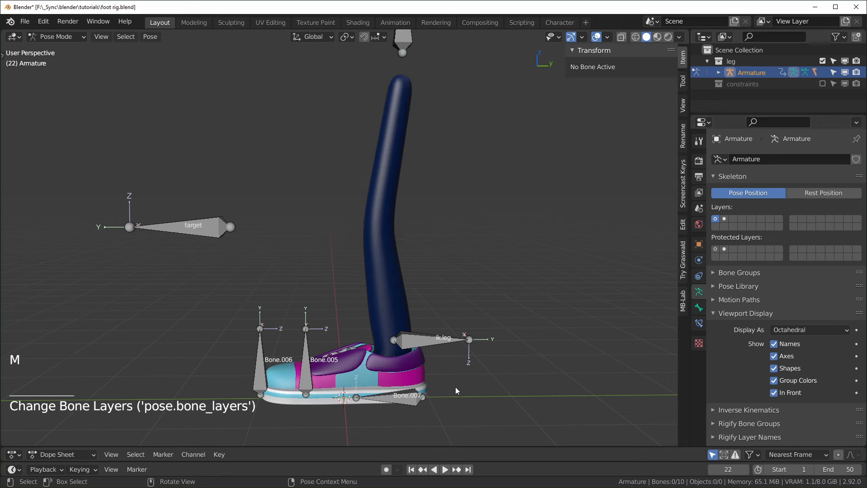
Step: Switch between the first and second armature layers, then show both layers together
click(725, 219)
click(715, 219)
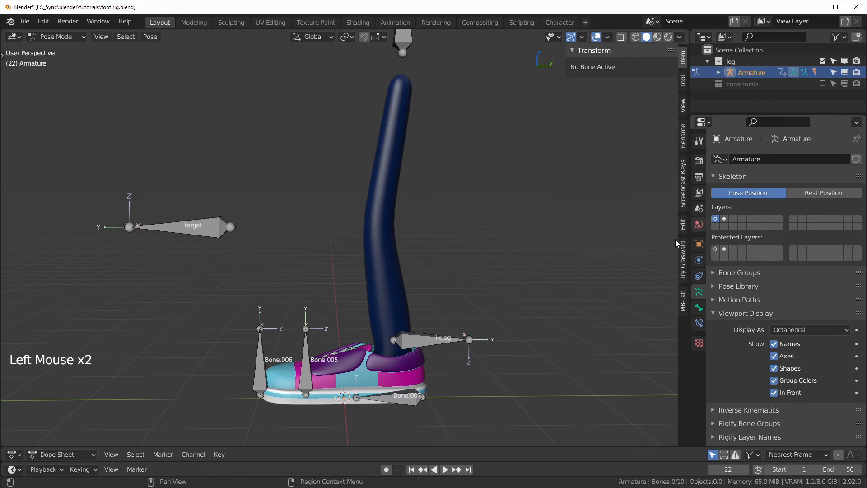
shift+click(725, 219)
Step: Clear the pose location and rotation of all bones, then deselect them
key(a)
key(alt+g)
key(alt+r)
middle_drag(412, 378, 444, 351)
scroll(435, 376, up, 2)
scroll(444, 350, up, 1)
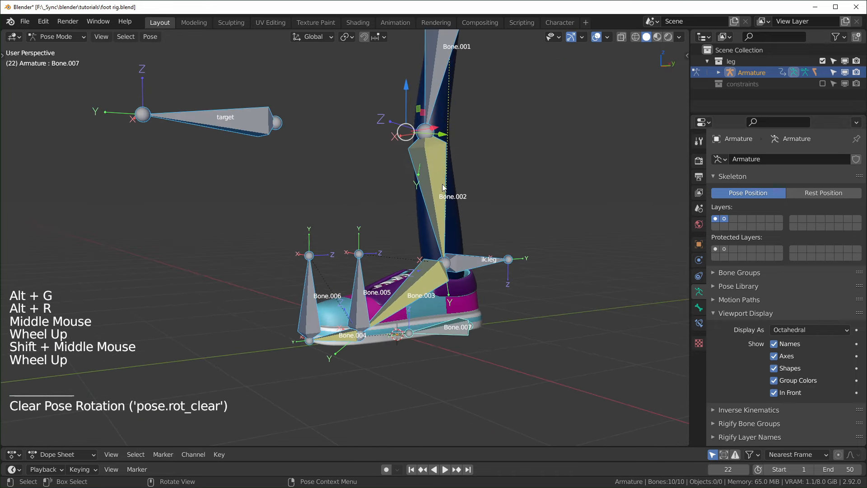
click(424, 364)
Step: Inspect the foot from the front and try rotating the Bone.007 control about the Y axis
middle_drag(468, 354, 453, 351)
key(KP_1)
scroll(437, 349, up, 2)
middle_drag(452, 352, 368, 329)
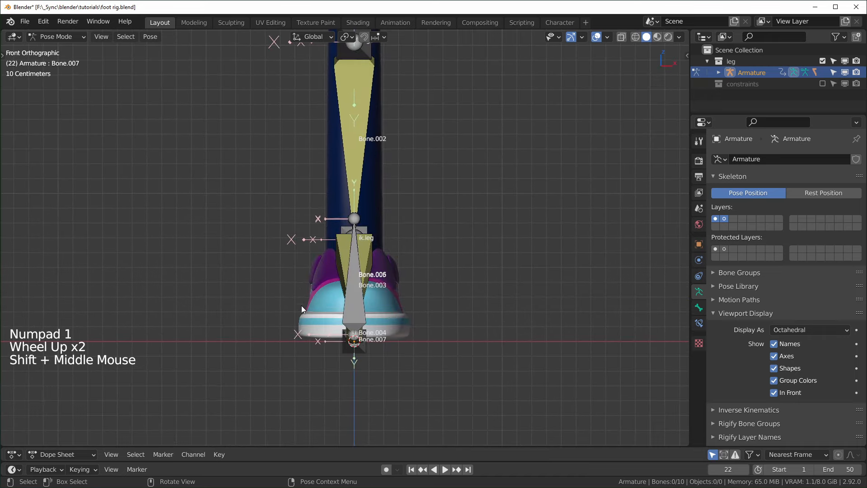
middle_drag(435, 310, 465, 302)
click(456, 302)
click(465, 301)
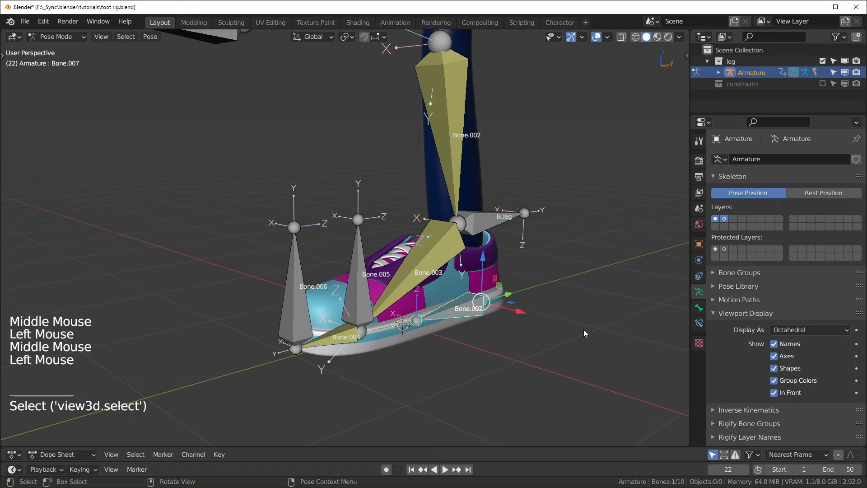
key(r)
key(y)
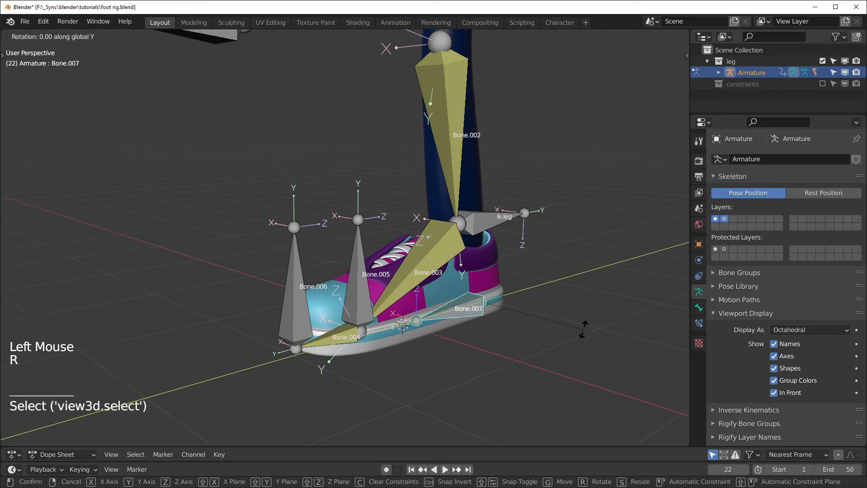
key(y)
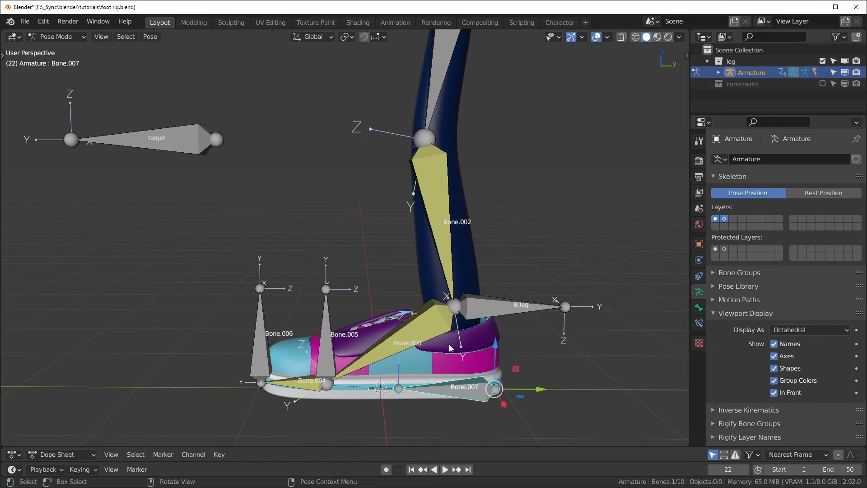
Step: Delete the control bones Bone.005, Bone.006, Bone.007 and ik.leg from the armature in Edit Mode
middle_drag(449, 344, 361, 270)
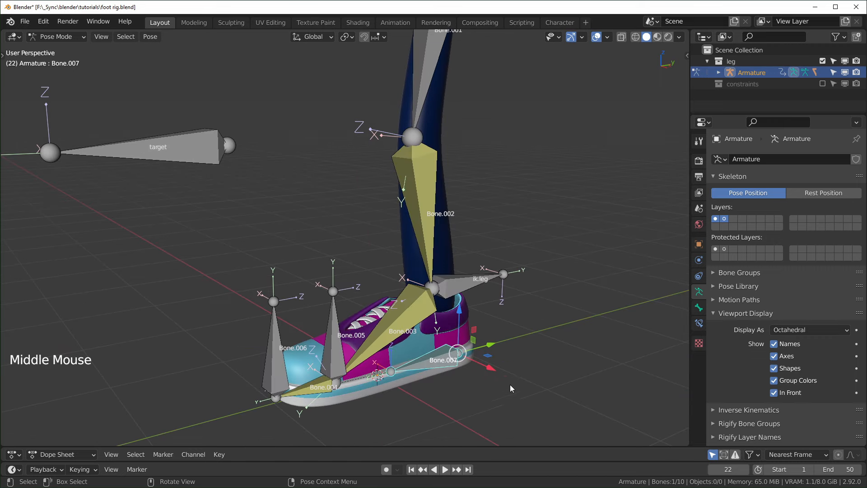
middle_drag(511, 389, 476, 387)
scroll(476, 387, down, 2)
scroll(381, 336, up, 2)
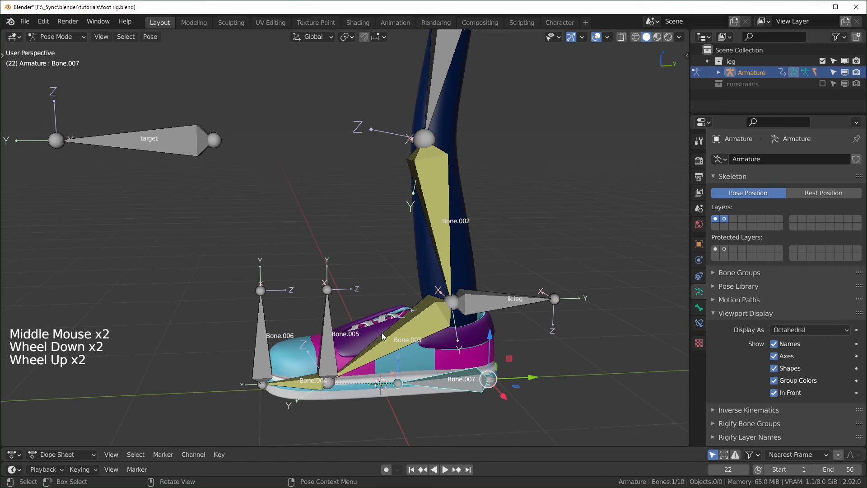
scroll(277, 338, down, 2)
middle_drag(337, 342, 338, 342)
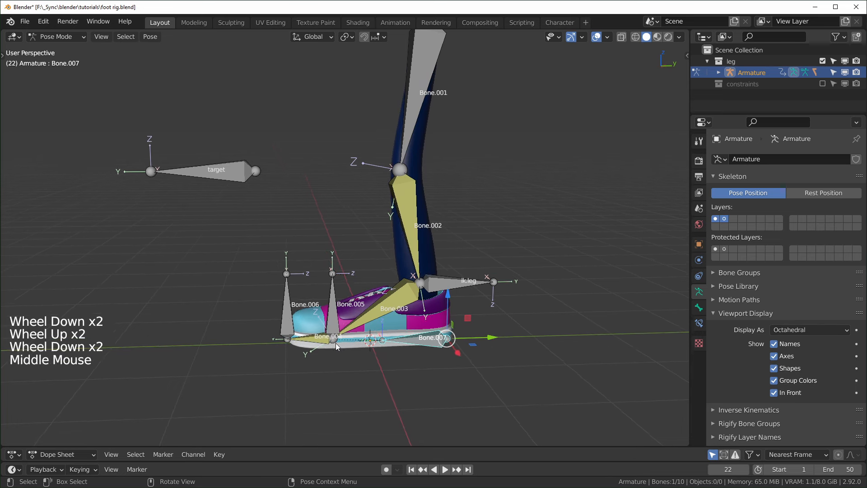
key(Tab)
click(287, 312)
shift+click(333, 311)
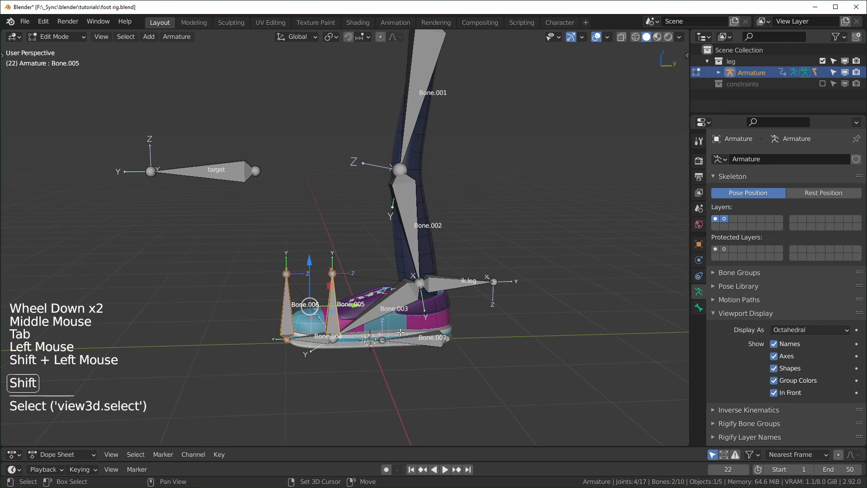
shift+click(431, 340)
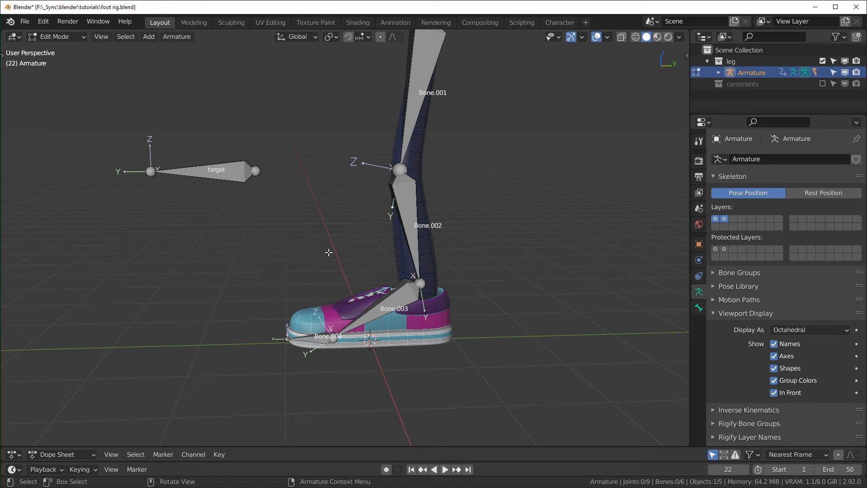
Step: Return to Pose Mode and remove the IK constraints from Bone.004, Bone.003 and Bone.002
key(ctrl+Tab)
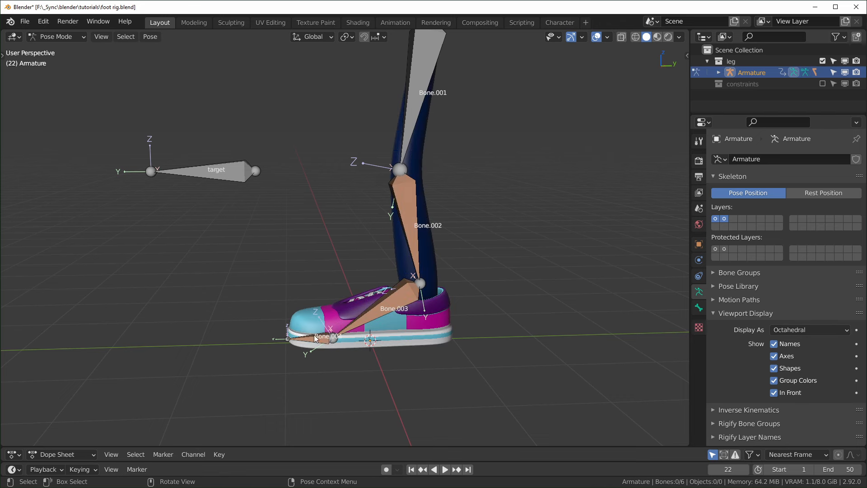
click(319, 344)
click(699, 323)
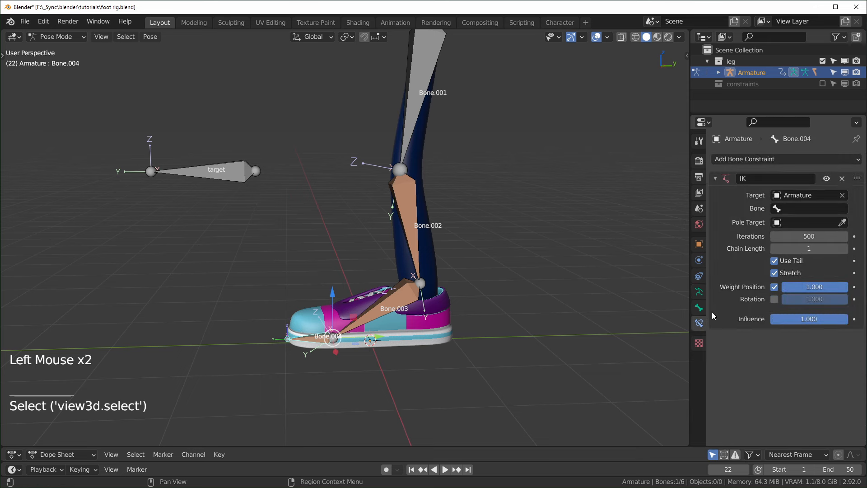
click(848, 180)
click(397, 302)
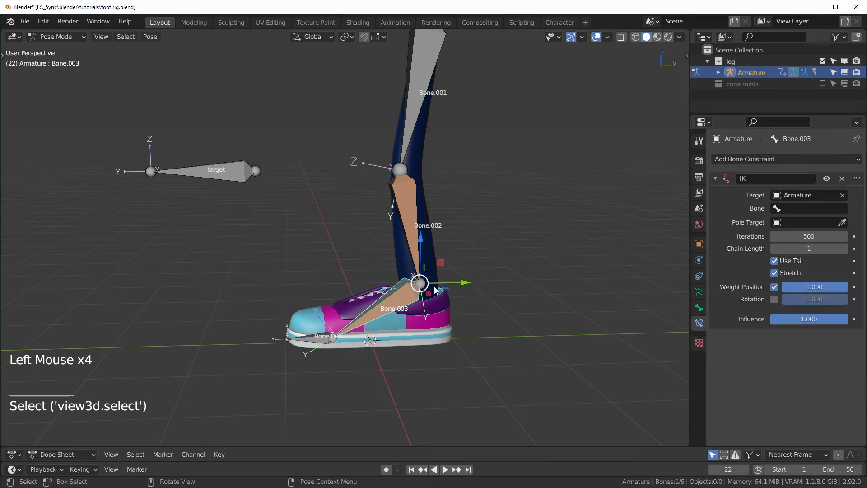
click(843, 180)
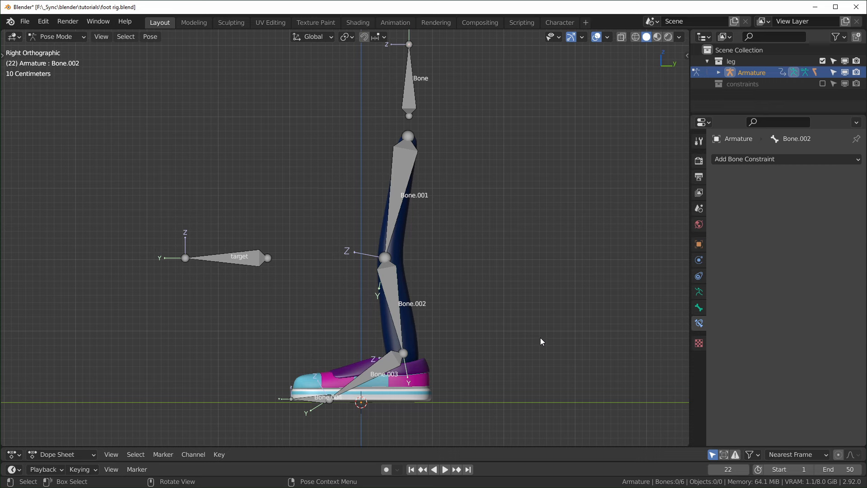
Step: Put the armature into Edit Mode with Bone.001 selected and turn on X-ray display to see through the foot
click(403, 199)
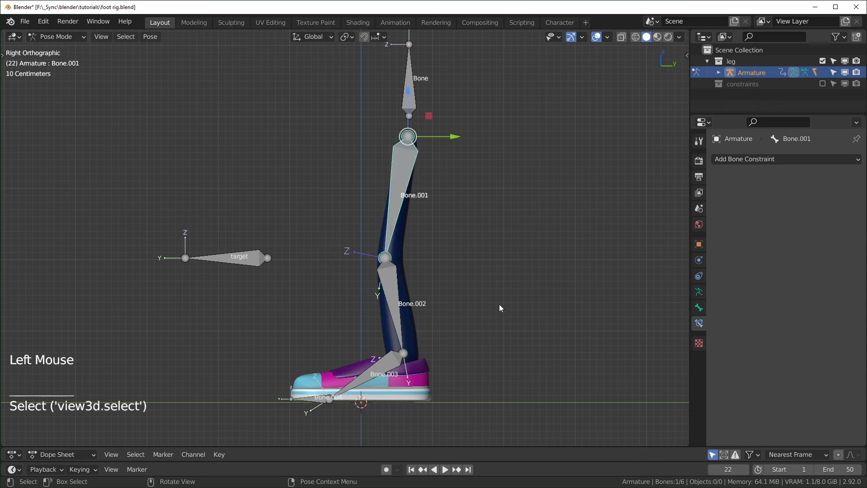
key(Tab)
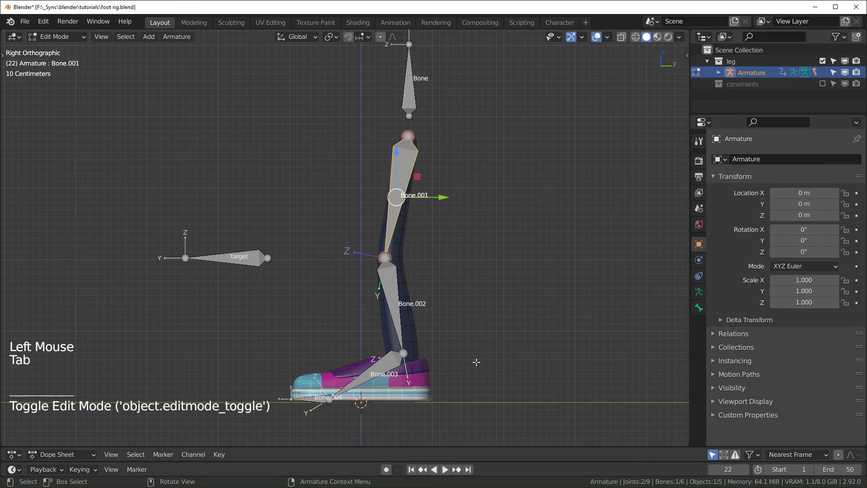
click(622, 38)
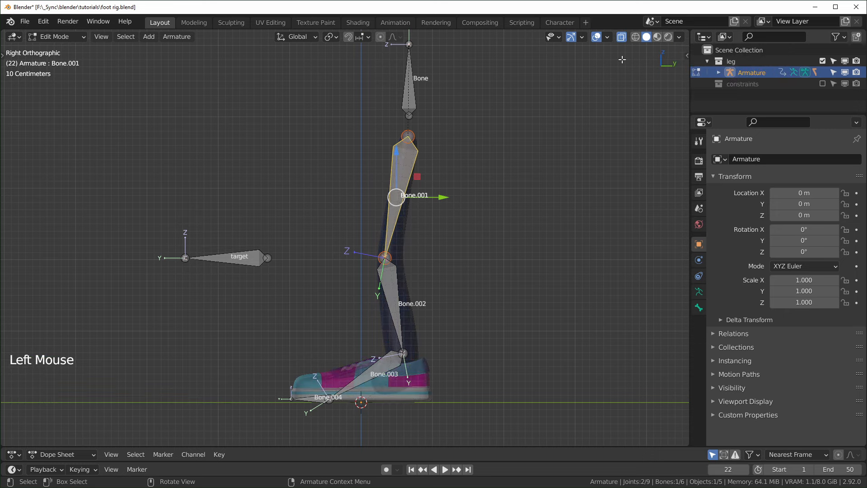
scroll(470, 403, up, 3)
scroll(406, 361, up, 1)
shift+middle_drag(470, 403, 369, 331)
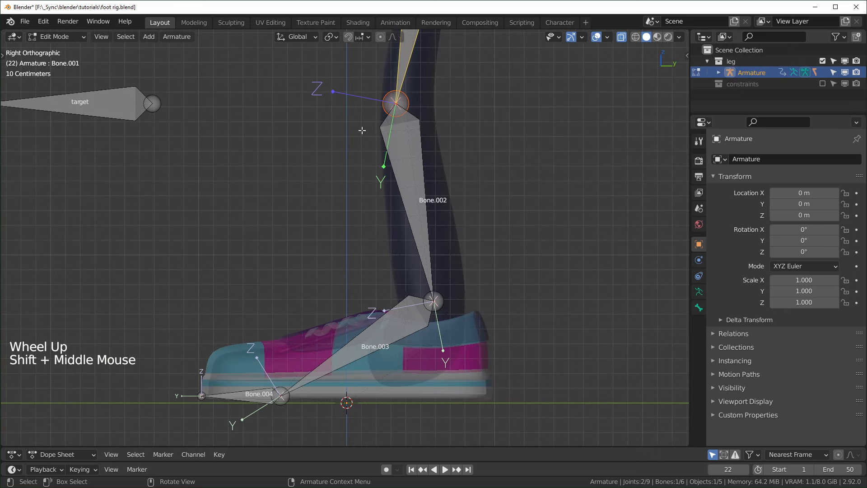
Step: Duplicate Bone.003 in place and clear the duplicate's parent
click(408, 325)
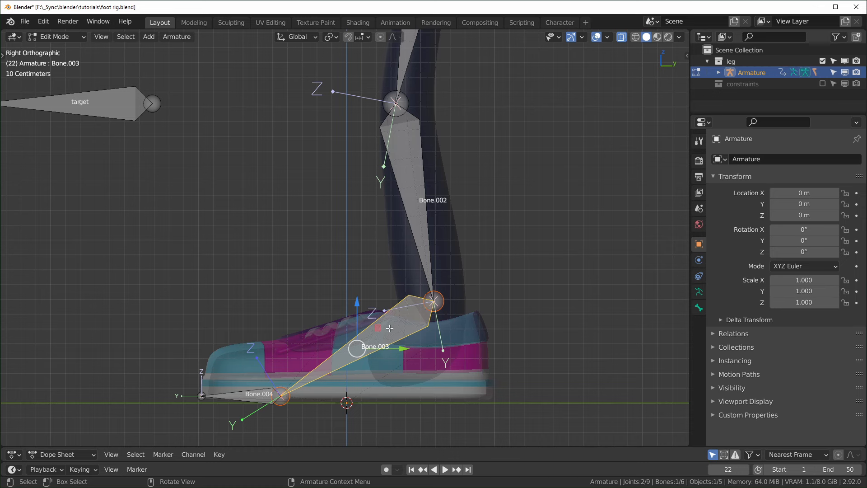
key(shift+d)
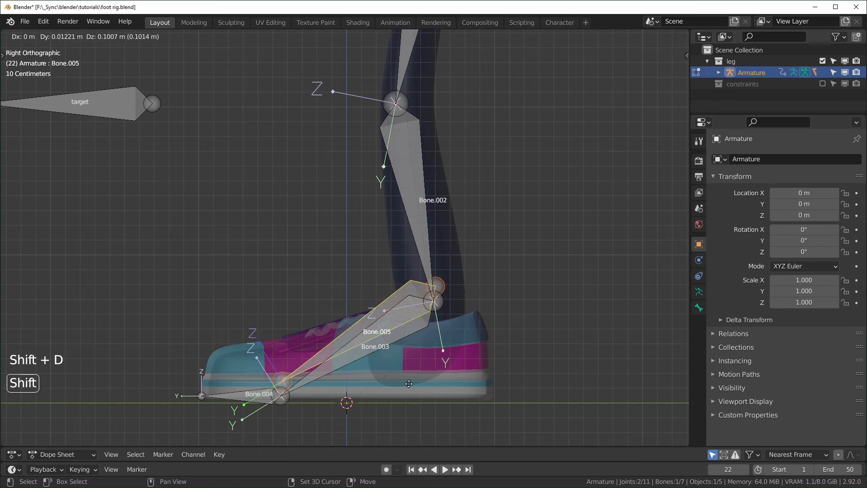
right_click(402, 329)
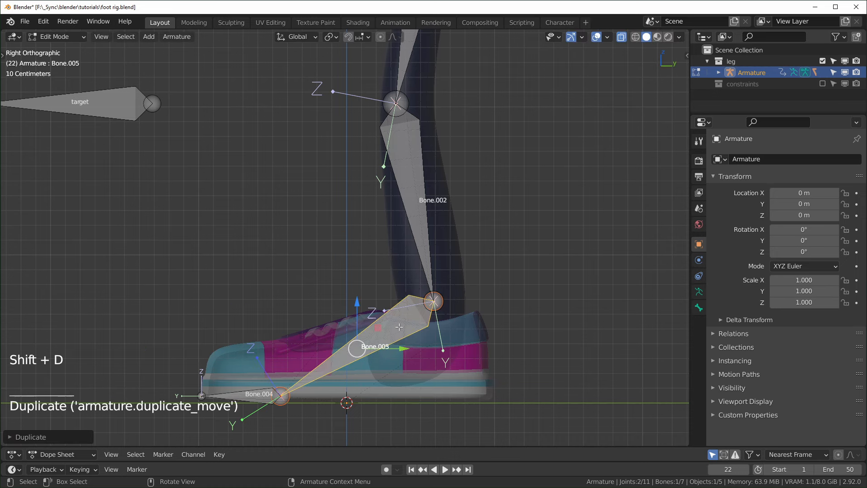
key(alt+p)
click(343, 345)
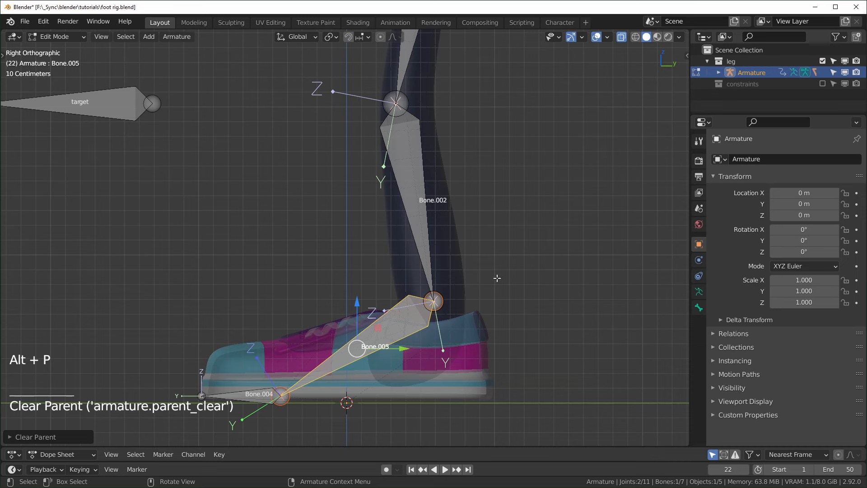
Step: Shorten the duplicated bone inside the foot to a length of about 0.527 m
key(n)
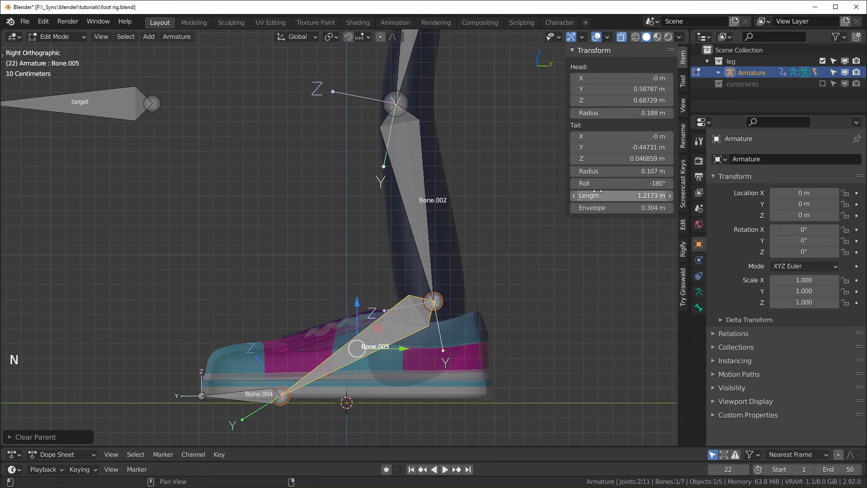
drag(612, 195, 561, 195)
key(ctrl+z)
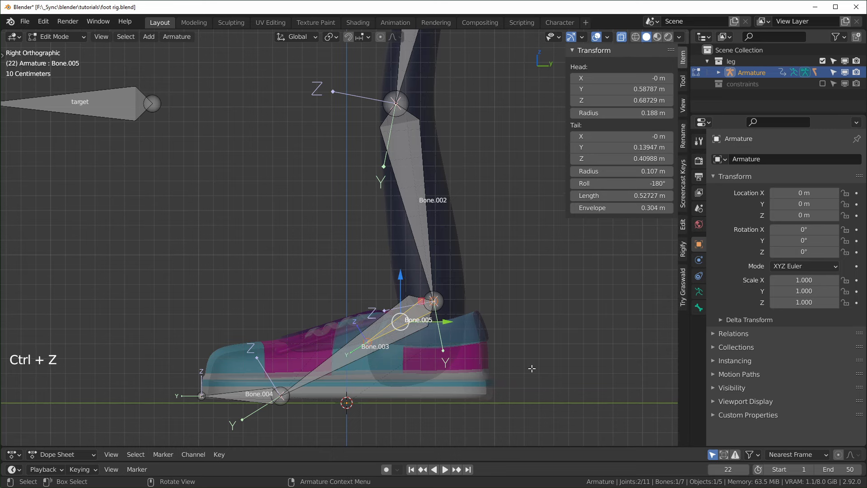
Step: Rename the shortened duplicate bone as ik.leg
key(F2)
text(ik.)
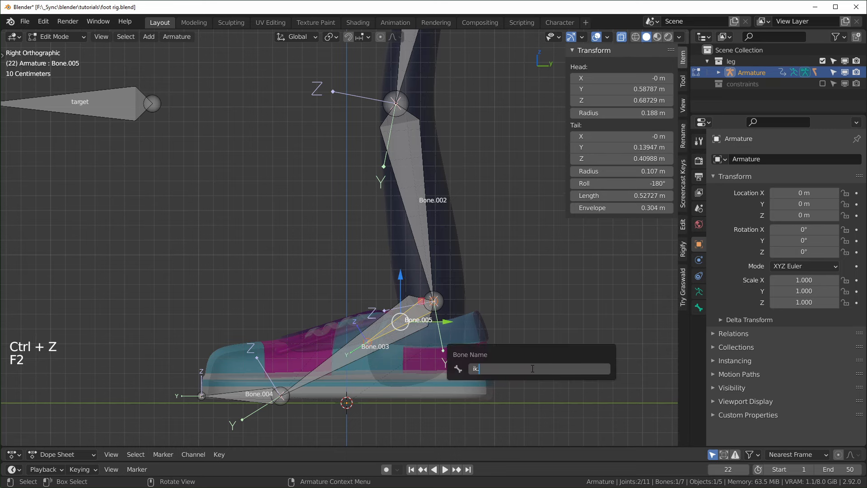
text(leg)
key(Return)
scroll(471, 325, down, 1)
scroll(471, 325, up, 1)
shift+middle_drag(471, 325, 431, 353)
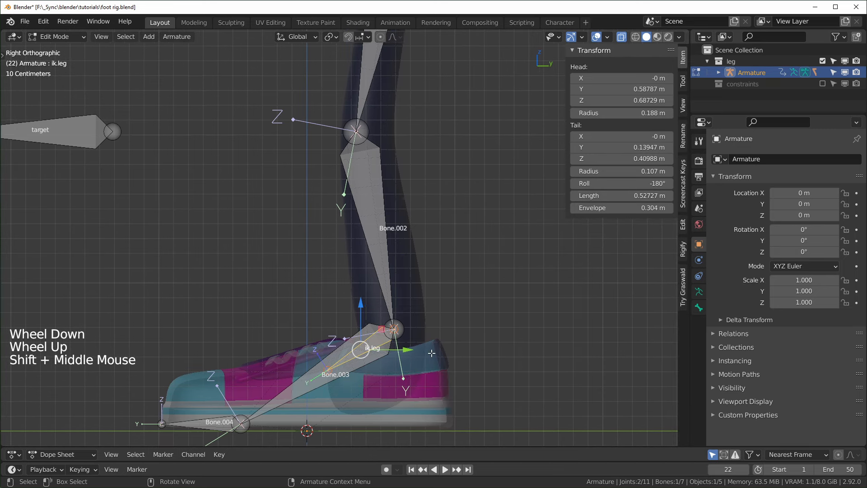
Step: In Pose Mode, add an IK constraint to Bone.002 with ik.leg as its target and a chain length of 2
key(Tab)
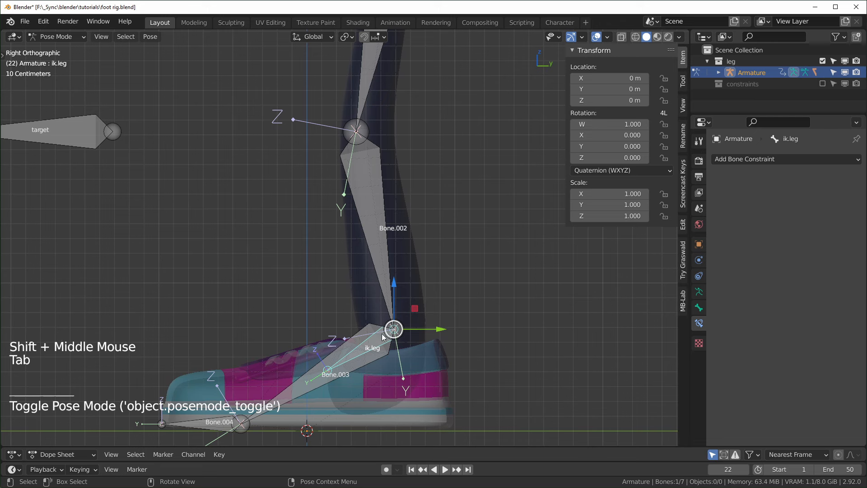
key(shift)
shift+click(382, 261)
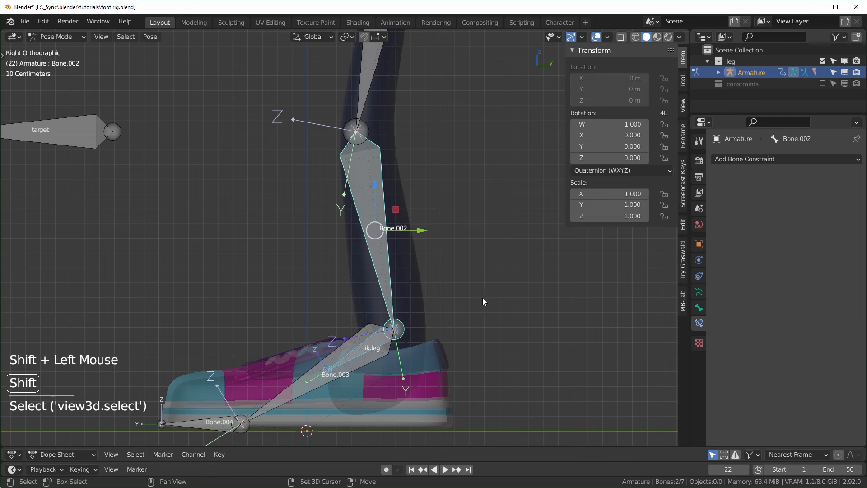
key(shift+i)
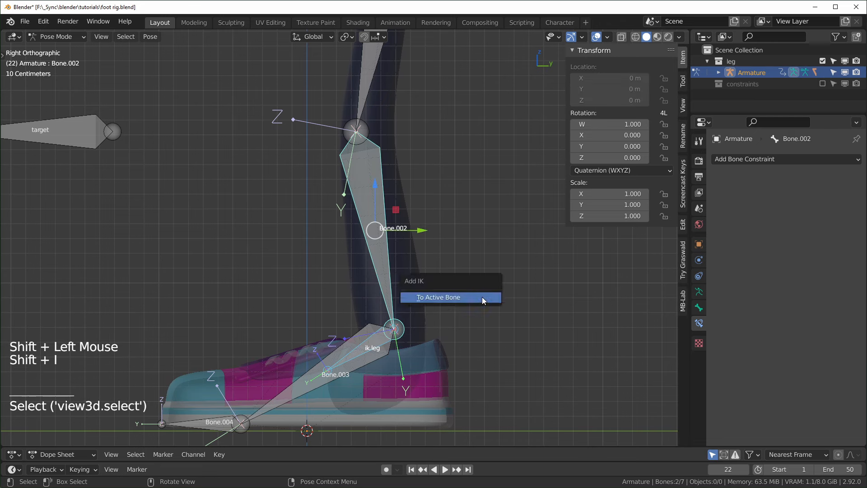
click(482, 297)
click(843, 248)
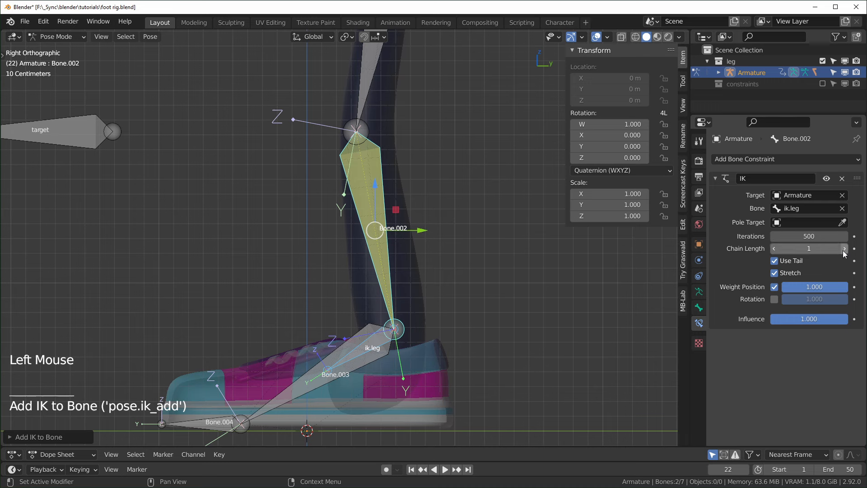
click(843, 249)
Step: Set the IK constraint's pole target to the Armature's target bone, with a pole angle of 90°
click(793, 222)
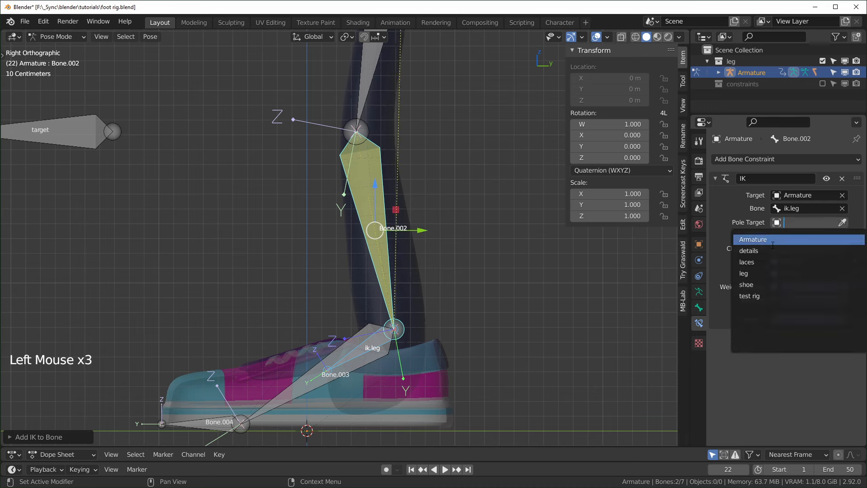
click(772, 240)
click(775, 236)
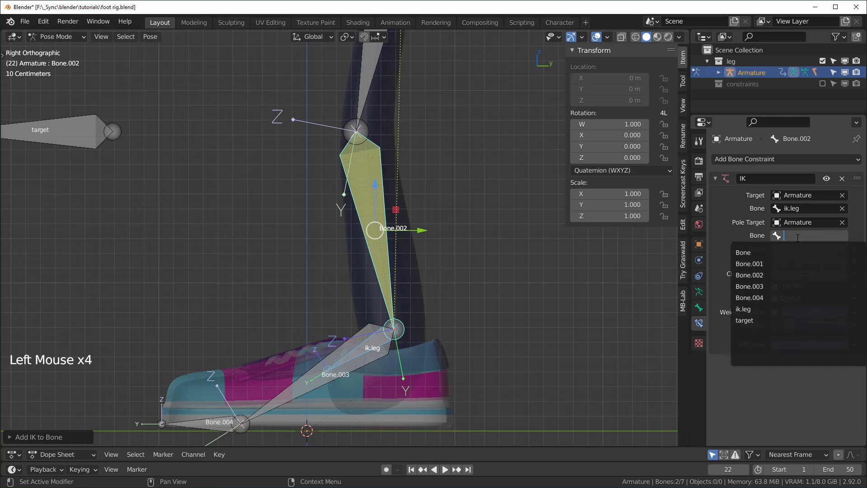
click(756, 320)
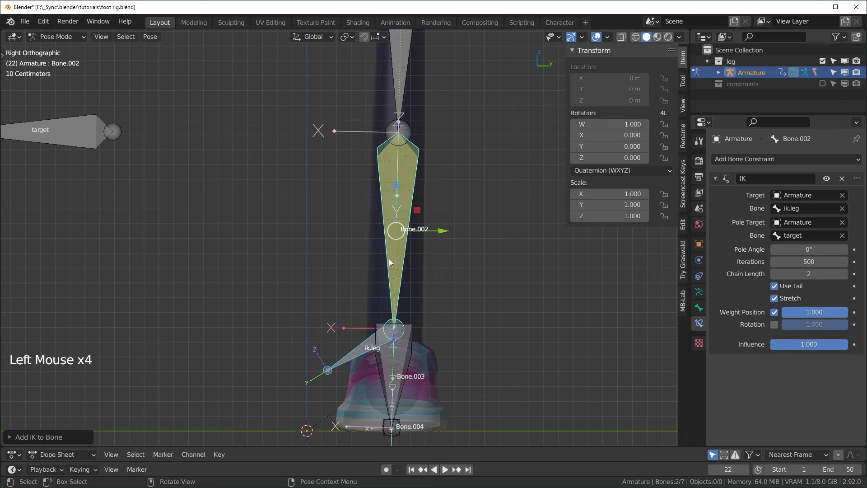
click(826, 249)
key(Return)
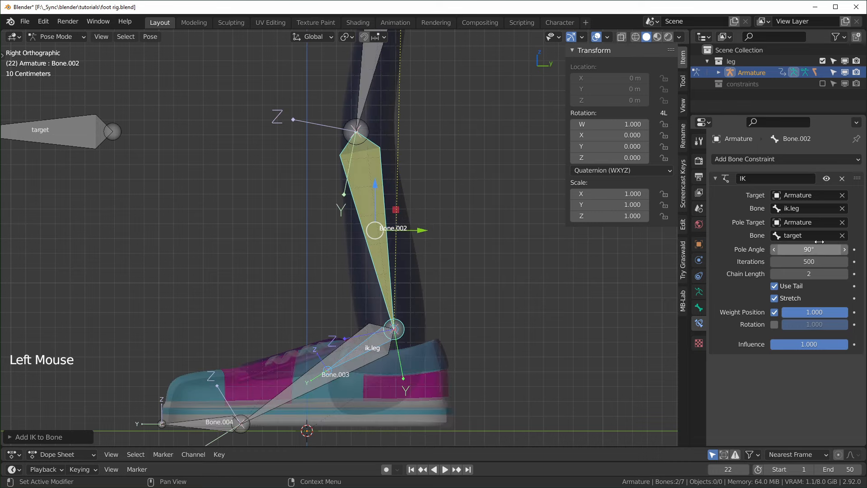
Step: Select ik.leg and try moving it to test how the leg bends, cancelling the move
scroll(385, 278, down, 4)
scroll(438, 286, up, 2)
click(354, 313)
click(354, 313)
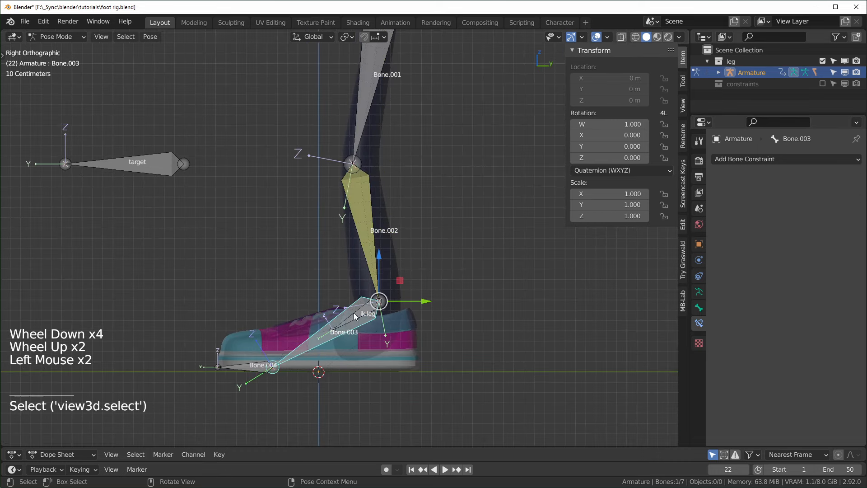
click(362, 310)
scroll(490, 320, down, 2)
key(g)
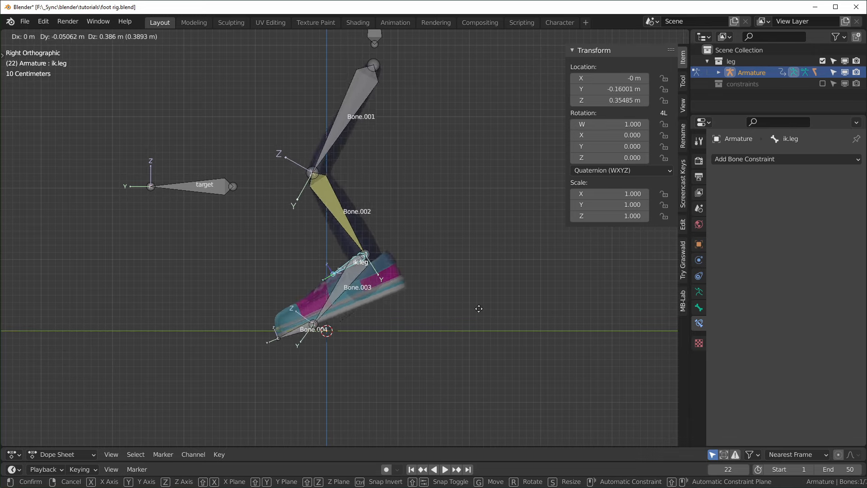
key(Escape)
scroll(378, 87, down, 4)
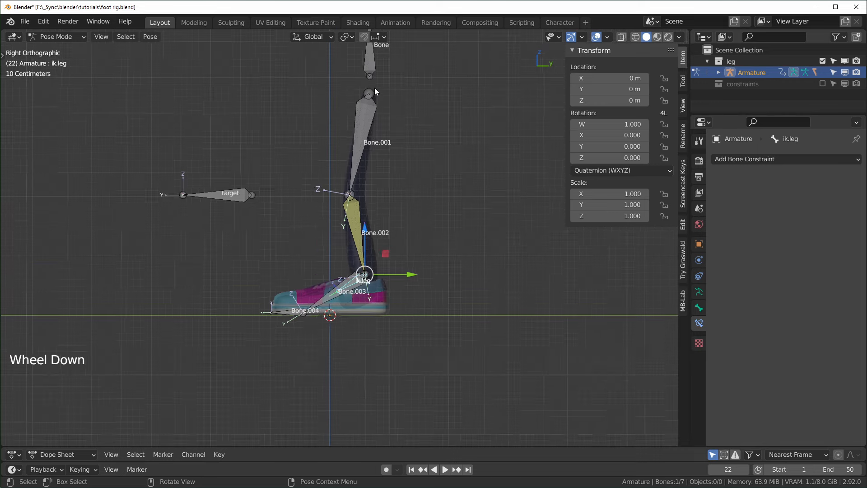
Step: Add a Copy Rotation constraint to Bone.003, with Armature as the target and ik.leg as the bone
scroll(371, 97, up, 3)
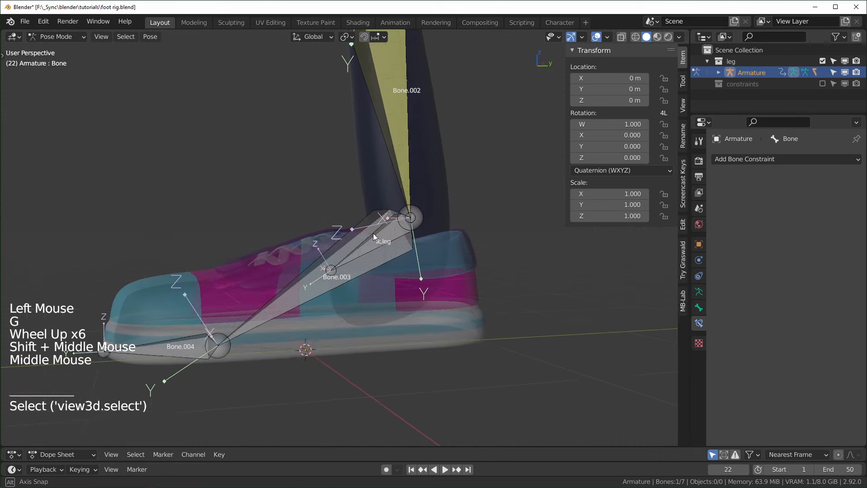
middle_drag(373, 233, 381, 235)
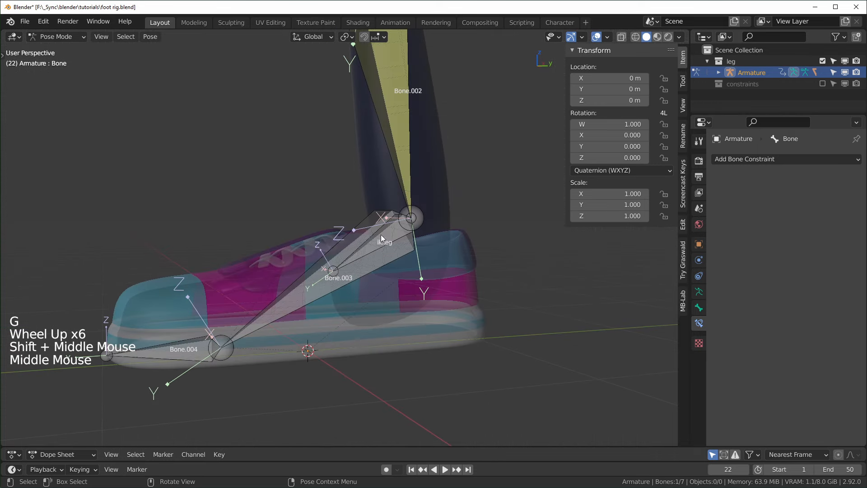
click(351, 276)
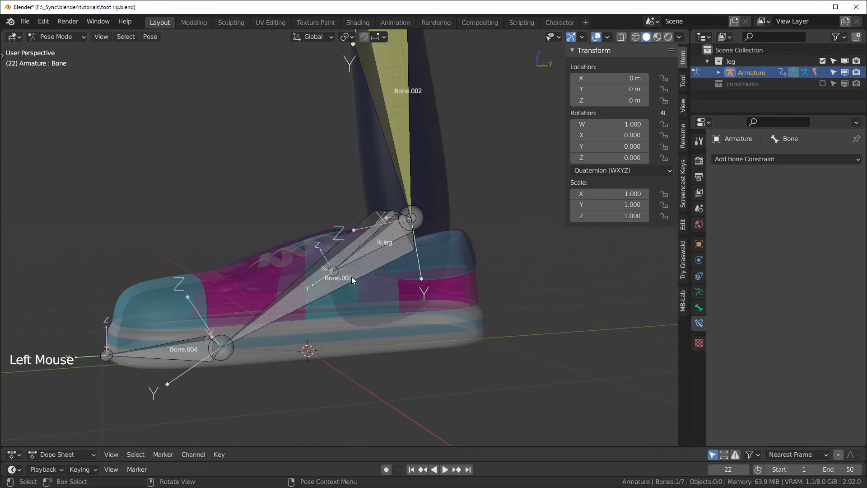
click(361, 255)
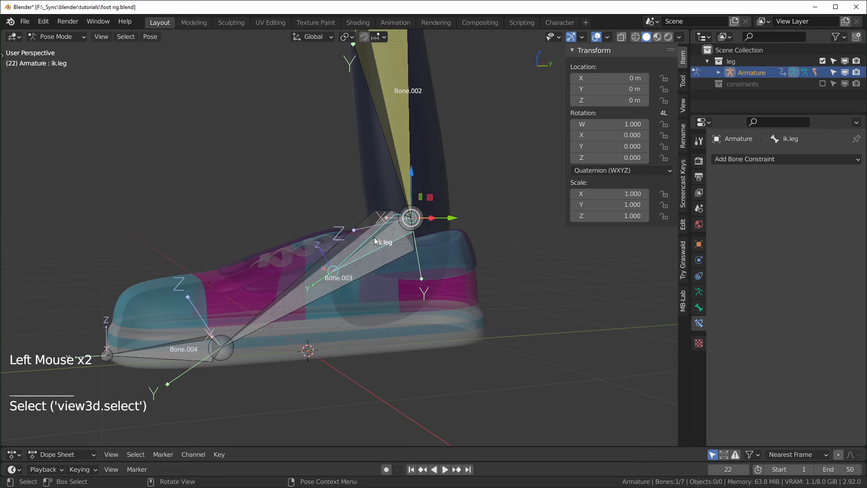
click(363, 270)
click(307, 300)
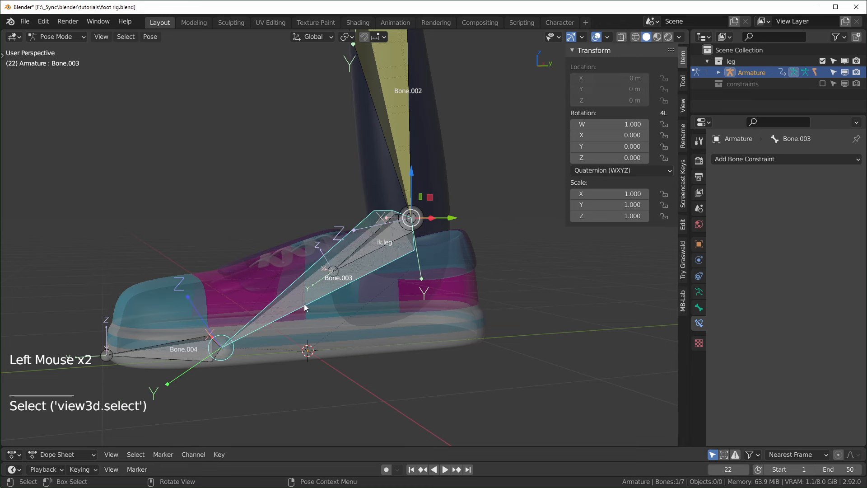
click(759, 159)
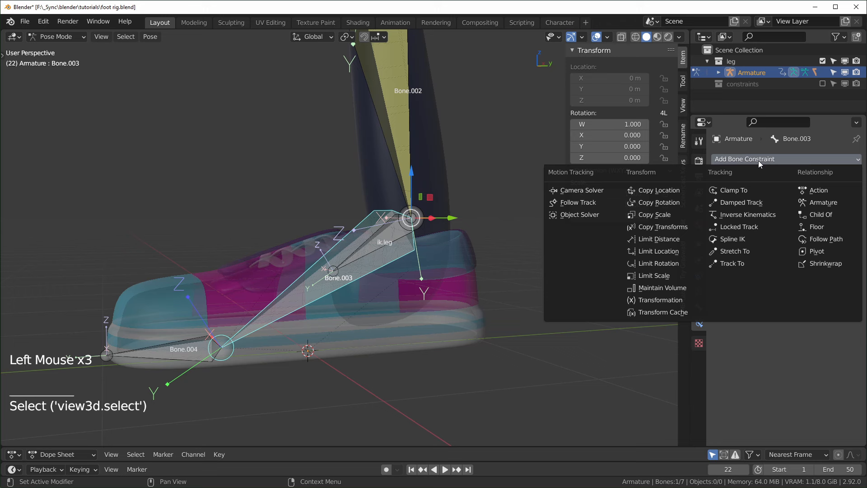
click(660, 207)
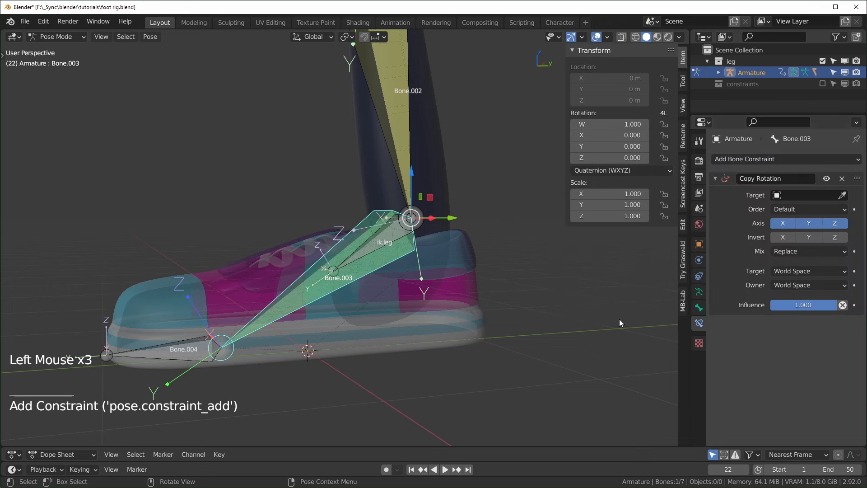
drag(778, 196, 777, 215)
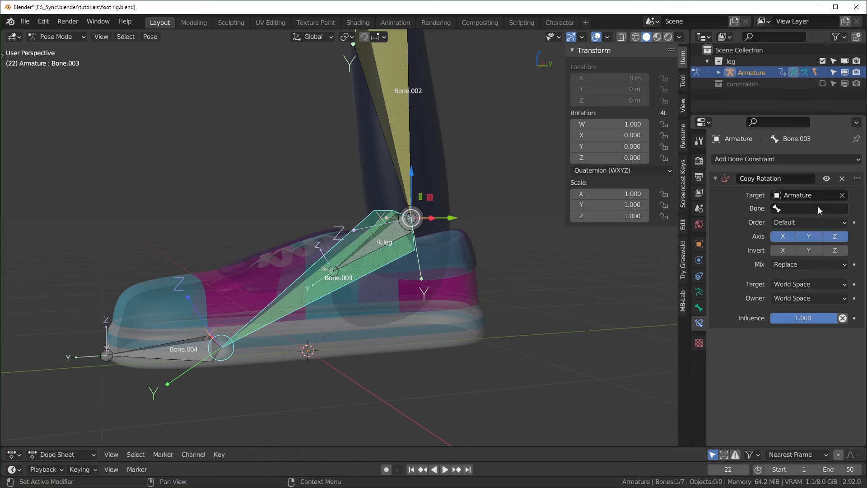
click(802, 211)
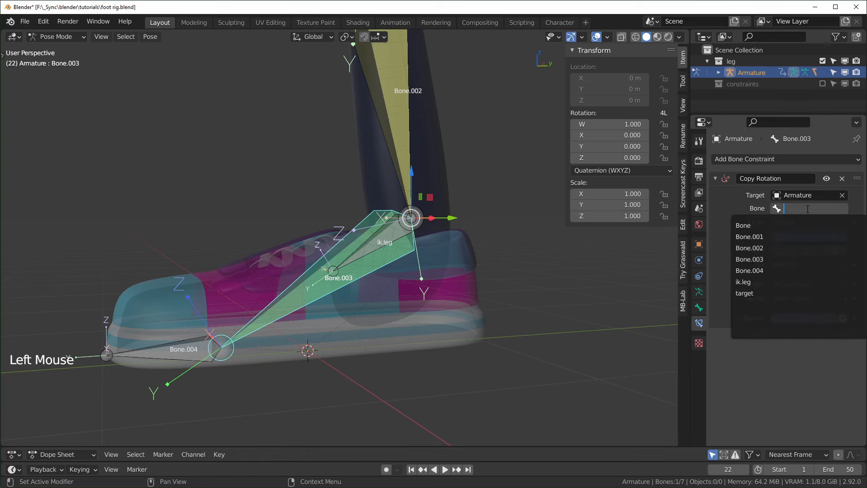
click(759, 282)
Step: Try rotating ik.leg freely to test the foot's copied rotation, cancelling each rotation
click(393, 233)
key(r)
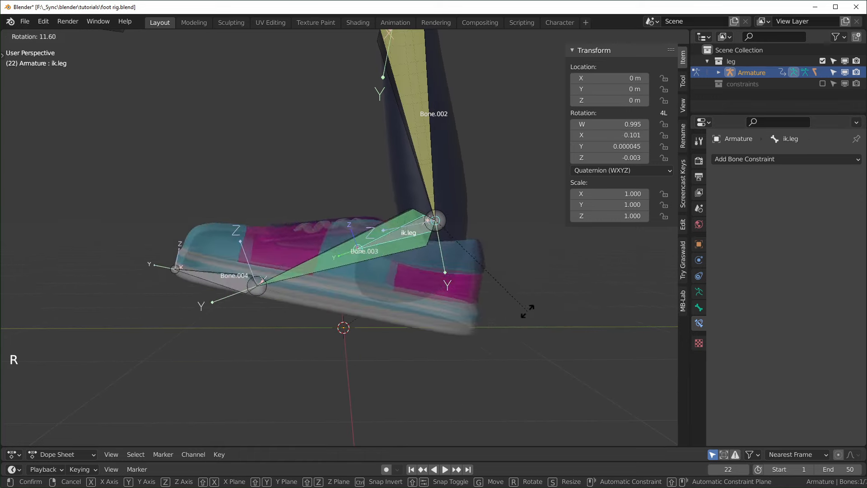
right_click(420, 256)
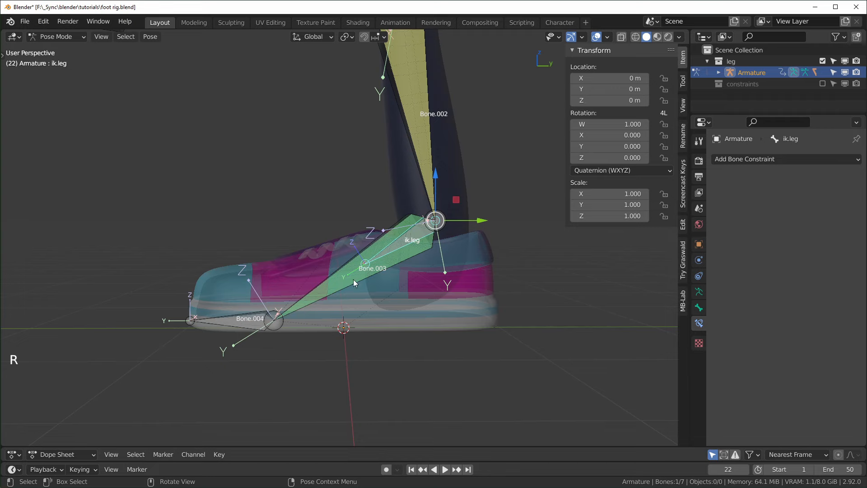
key(r)
right_click(406, 255)
Step: Lower the topmost bone, Bone, by about 0.9 m along the global Z axis to bend the knee
click(392, 248)
middle_drag(408, 257, 410, 316)
scroll(410, 316, up, 3)
scroll(410, 317, down, 2)
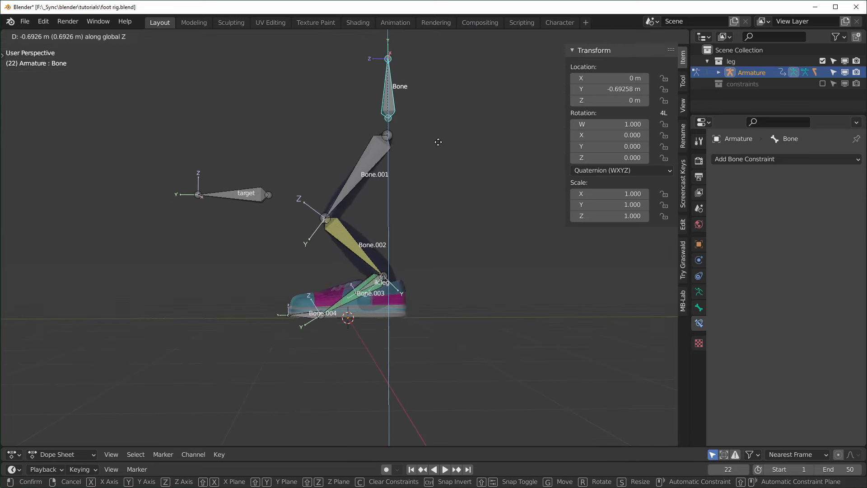
click(436, 139)
scroll(405, 336, up, 3)
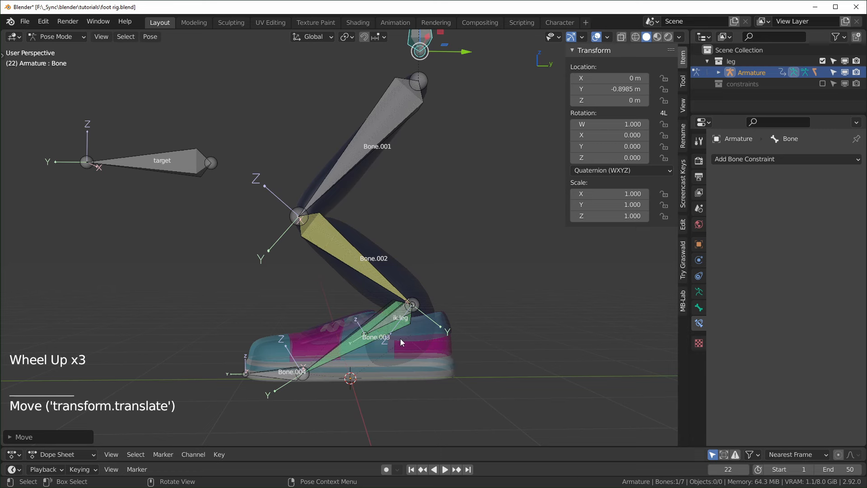
Step: Try rotating ik.leg about the global Z axis, then restore the straight leg pose in the right orthographic view
click(396, 324)
click(387, 324)
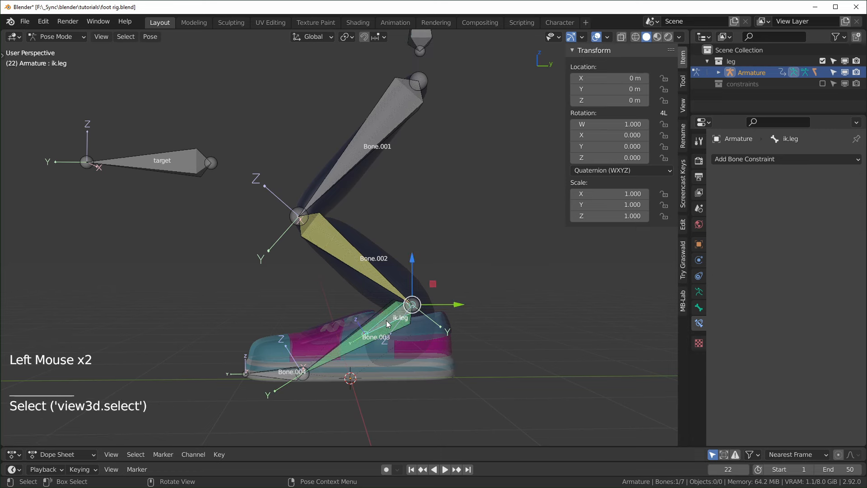
key(r)
key(z)
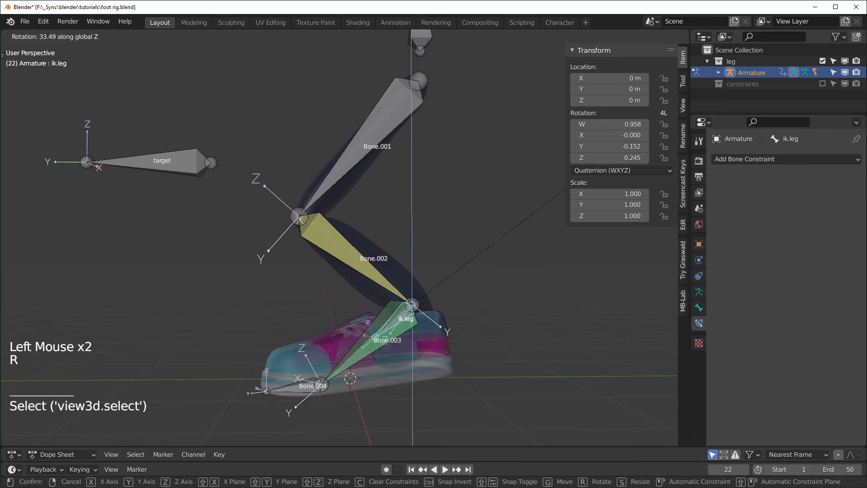
right_click(543, 309)
shift+middle_drag(490, 273, 501, 292)
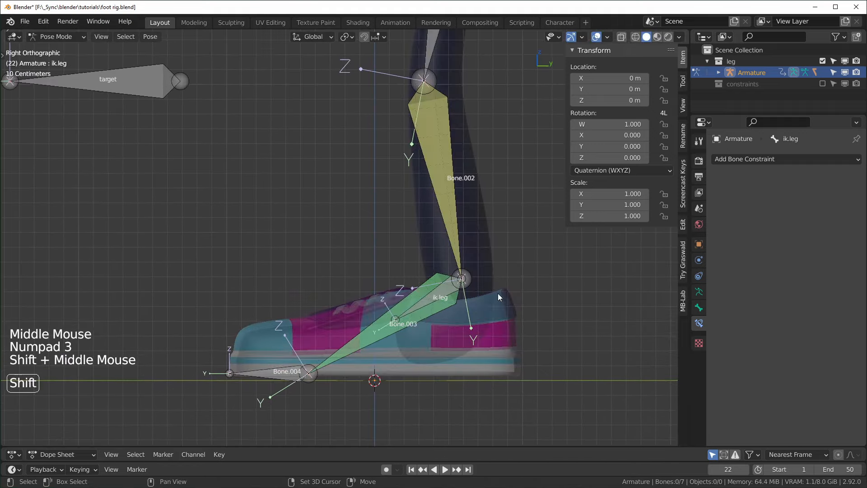
Step: Duplicate the foot bone Bone.003 in place in Edit Mode and clear the duplicate's parent
scroll(495, 307, up, 1)
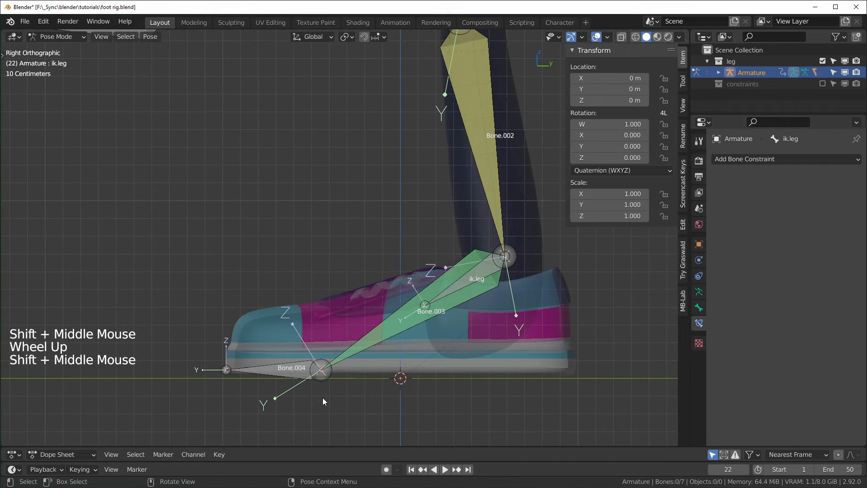
click(387, 332)
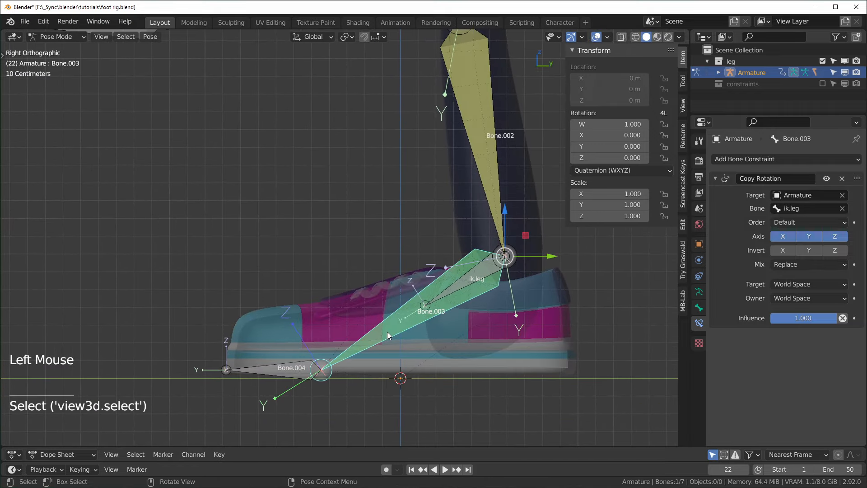
key(Tab)
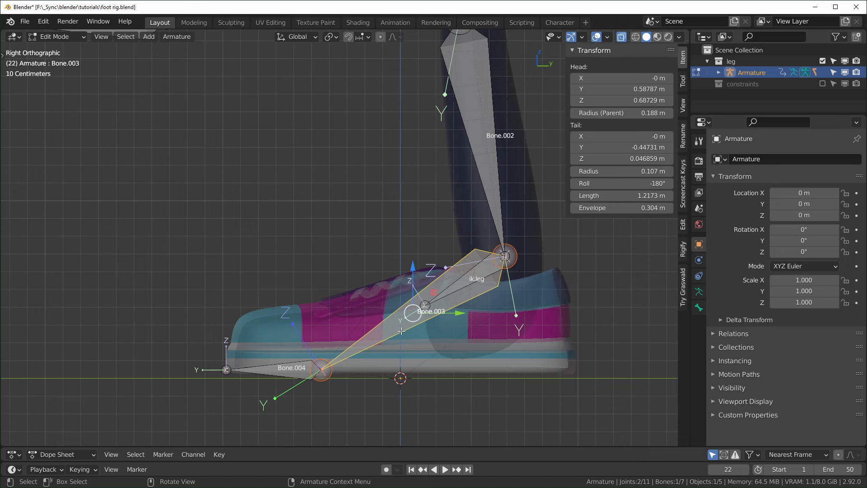
key(shift+d)
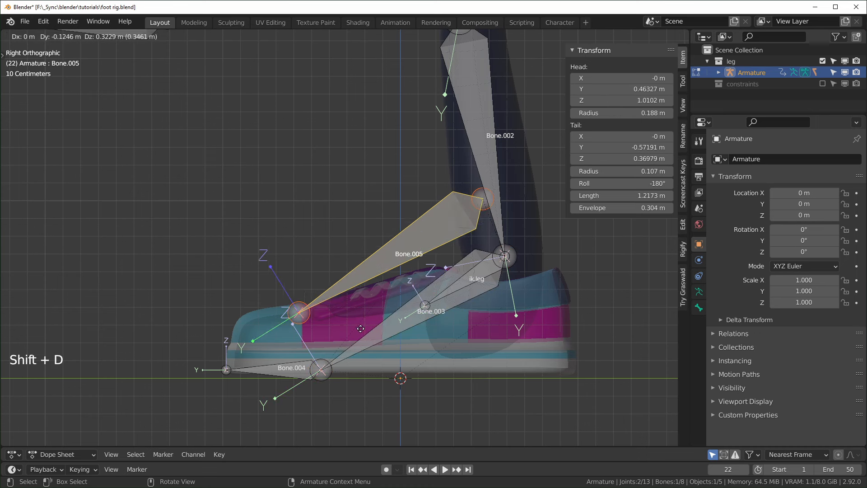
right_click(356, 318)
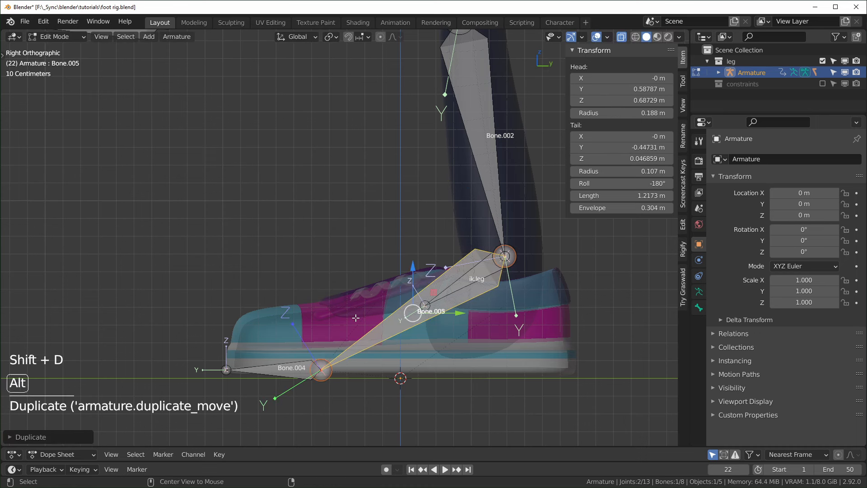
key(alt+p)
click(391, 330)
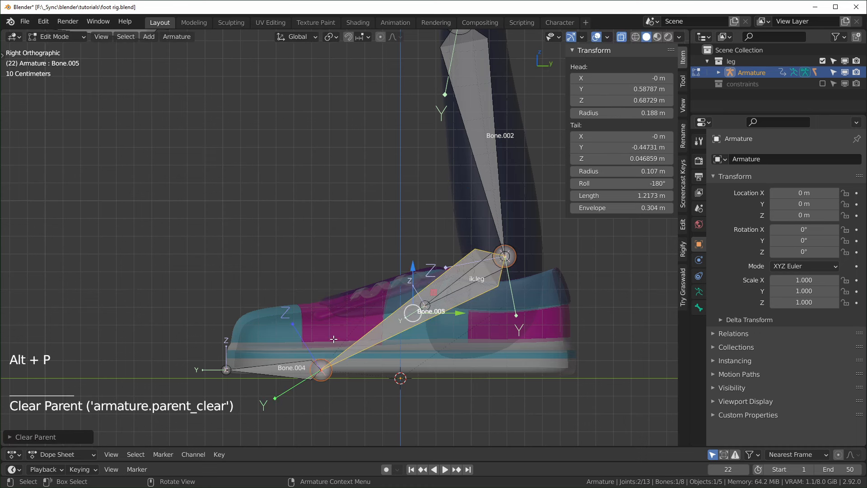
Step: Switch the direction of the duplicated foot bone and shorten it to about 0.58 m from the ball of the foot
right_click(387, 328)
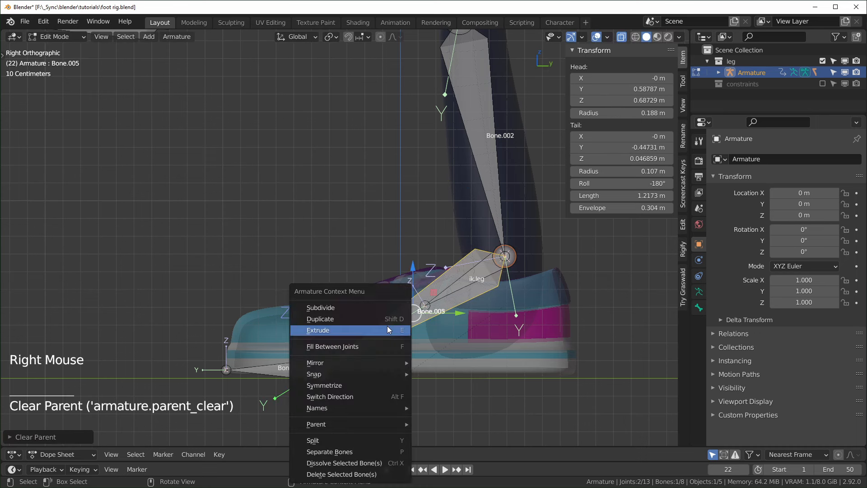
click(338, 395)
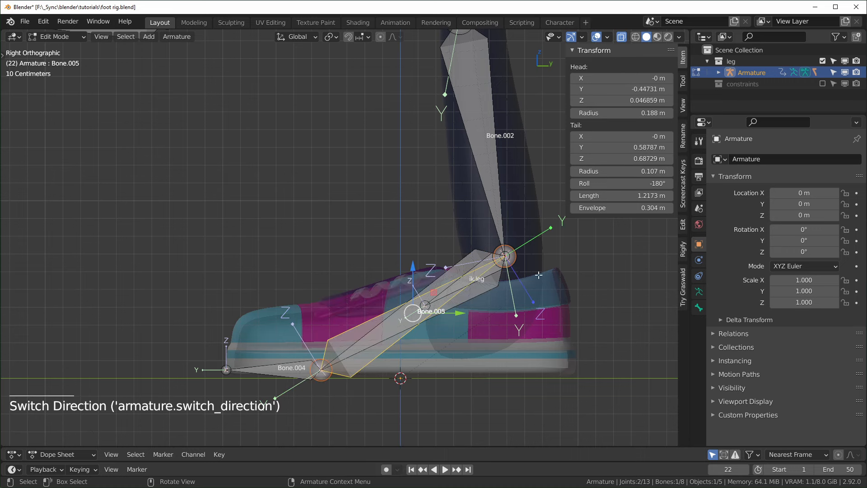
shift+click(622, 195)
shift+drag(648, 195, 360, 196)
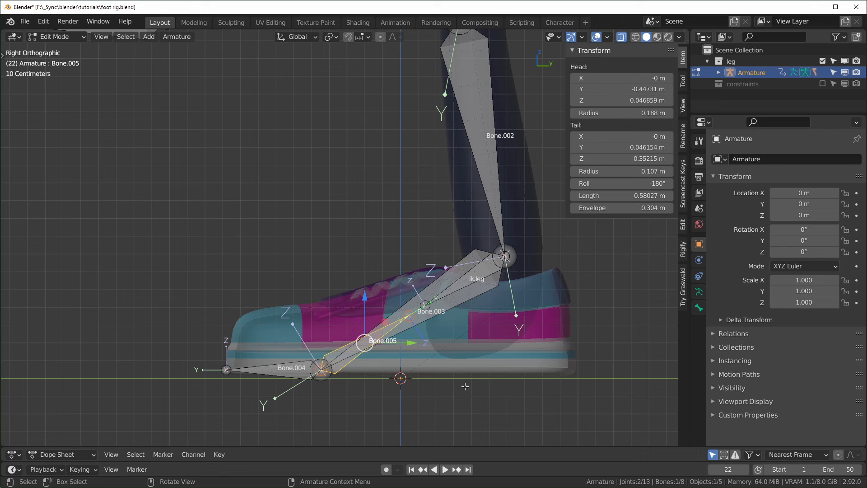
Step: Rename the reversed foot bone as pivot.foot
key(F2)
text(p)
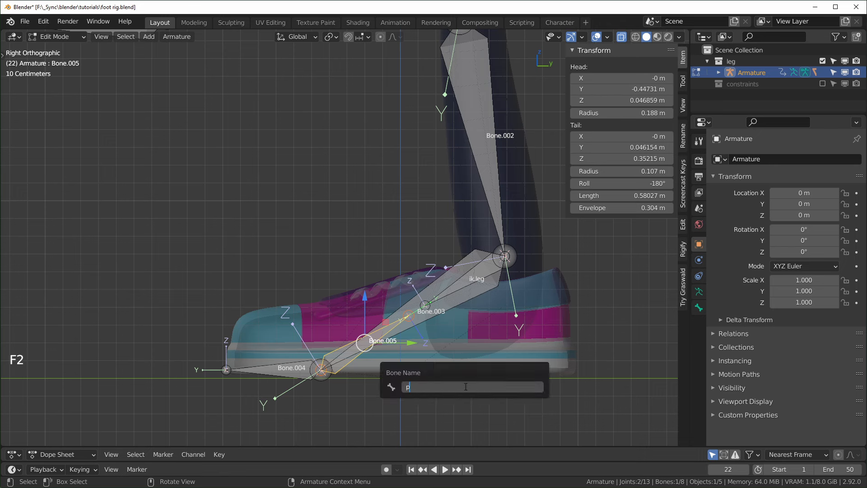
text(ivot.foot)
key(Return)
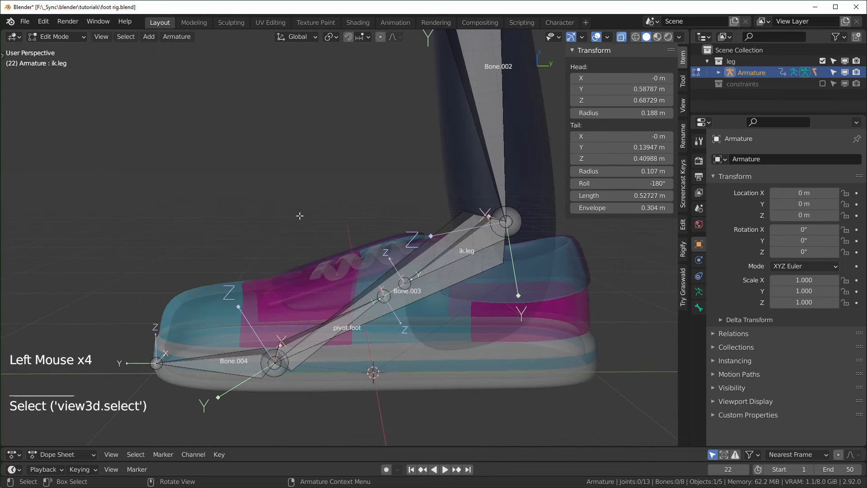
Step: Parent ik.leg to pivot.foot
click(471, 237)
click(472, 235)
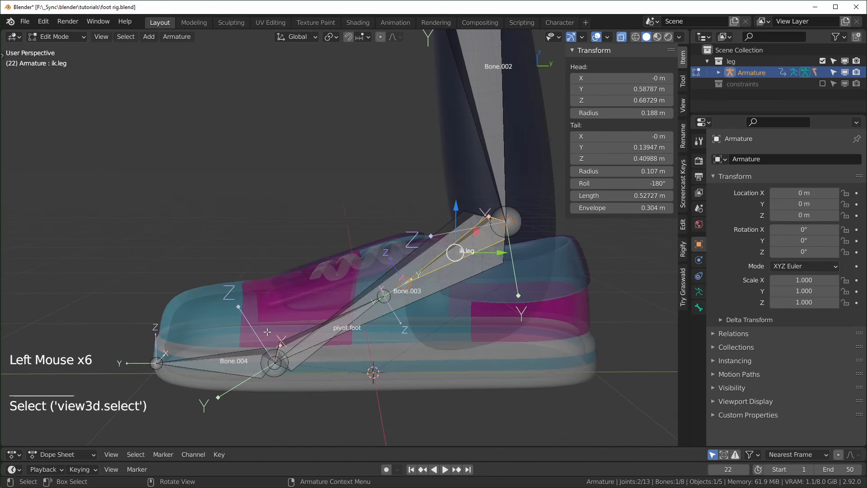
shift+click(290, 343)
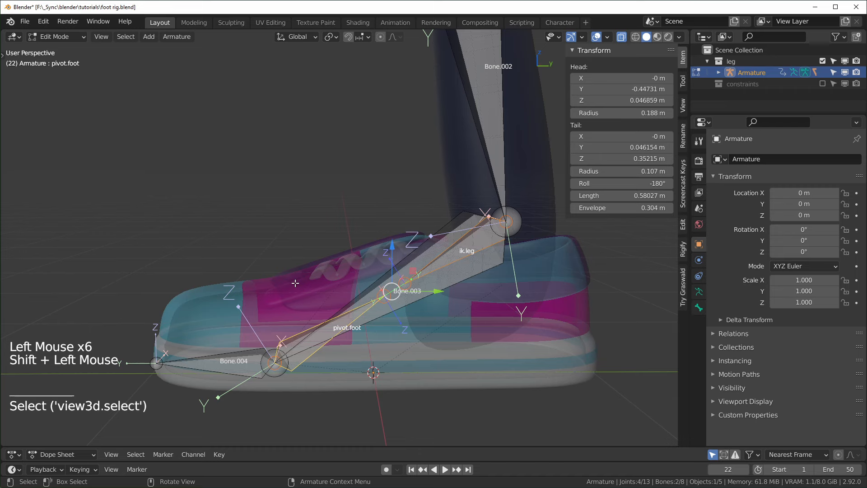
key(ctrl+p)
click(294, 283)
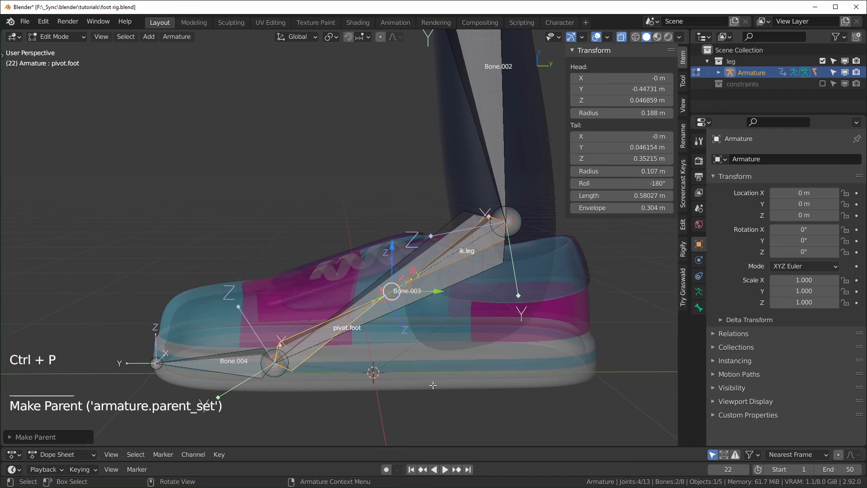
Step: Try rotating pivot.foot about the global X axis and moving it in Pose Mode, cancelling both transforms
scroll(436, 371, down, 2)
key(Tab)
scroll(343, 348, up, 2)
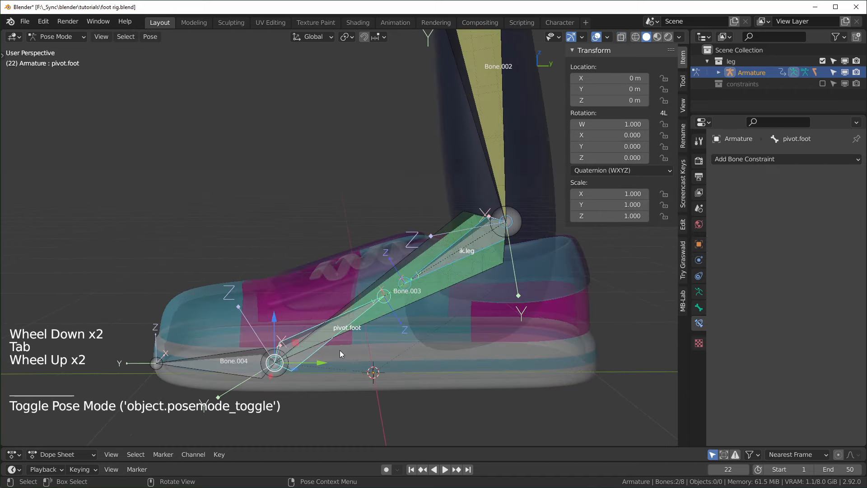
click(340, 351)
key(r)
key(x)
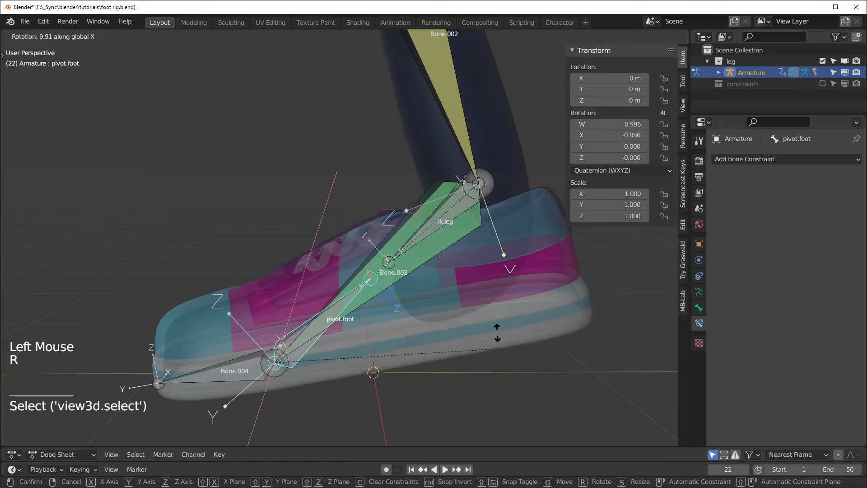
right_click(505, 357)
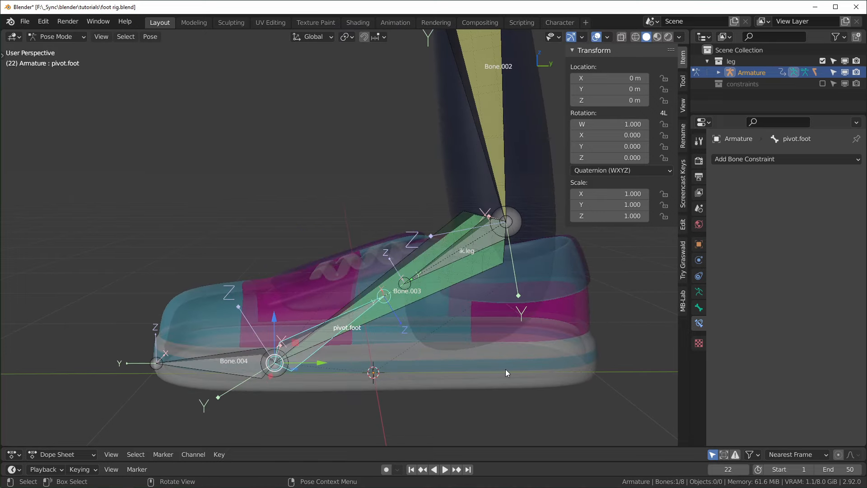
key(g)
right_click(445, 248)
Step: Try rotating pivot.foot about its local Y axis and freely in the right orthographic view, cancelling each rotation
click(500, 224)
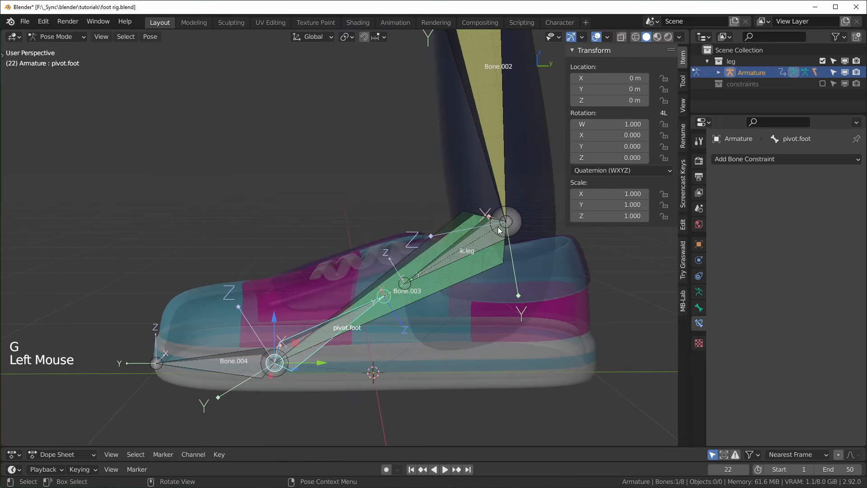
click(499, 236)
shift+middle_drag(471, 339, 465, 325)
middle_drag(465, 325, 464, 300)
click(434, 325)
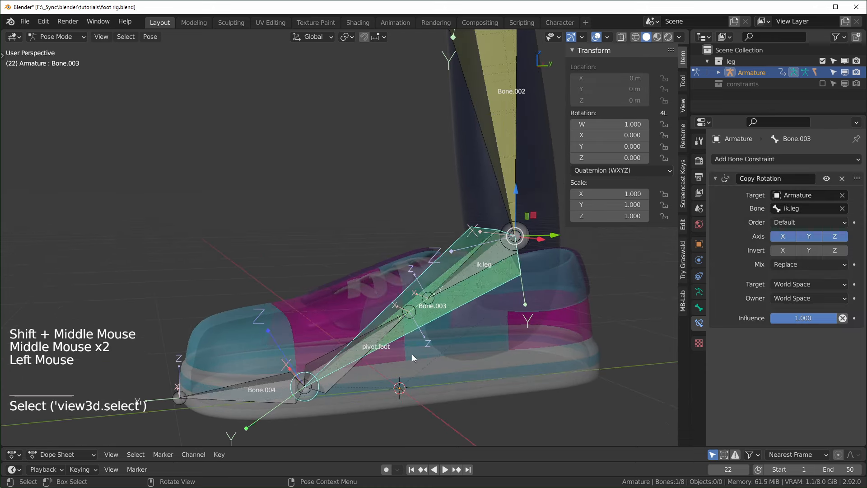
middle_drag(412, 354, 535, 393)
click(342, 384)
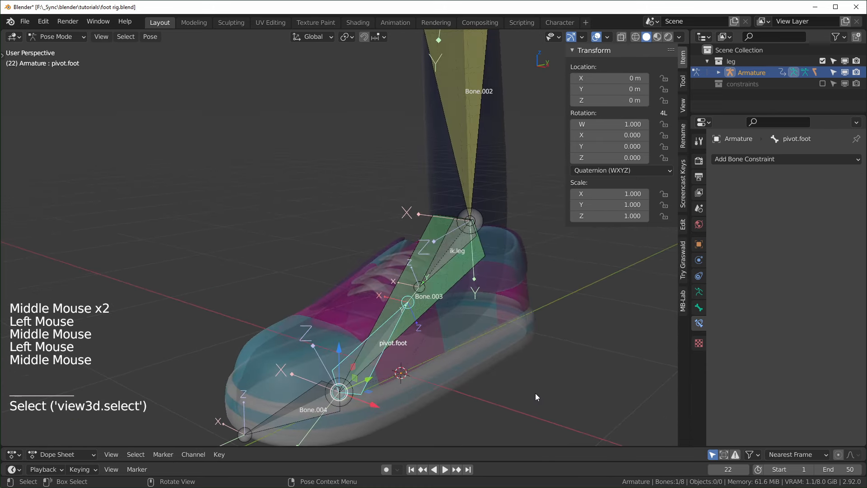
key(r)
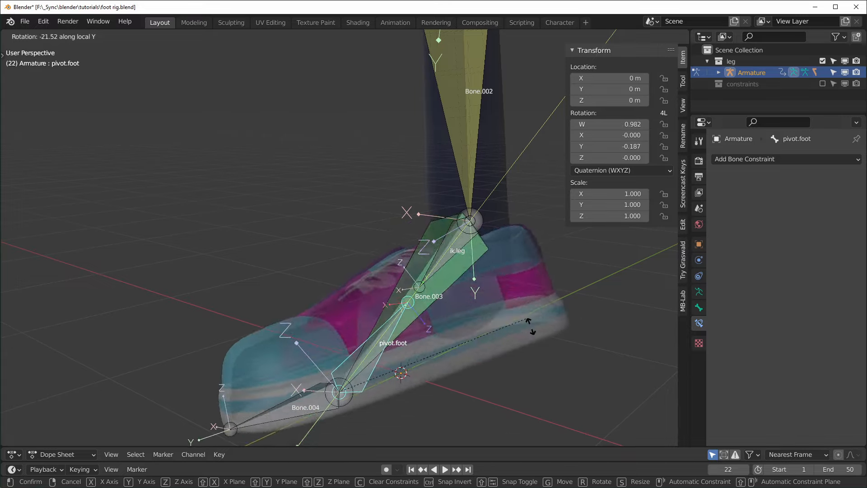
key(Escape)
middle_drag(530, 371, 619, 400)
key(r)
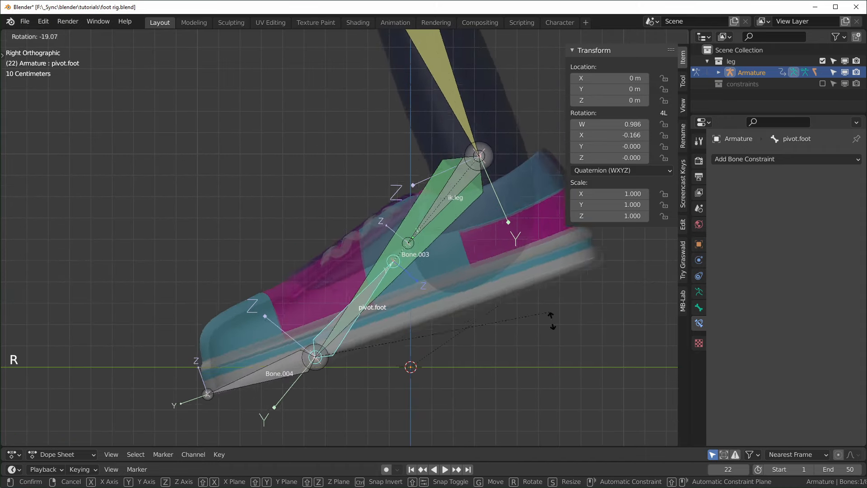
key(Escape)
Step: Duplicate the toe bone Bone.004 in place in Edit Mode and clear the duplicate's parent
shift+middle_drag(280, 371, 314, 371)
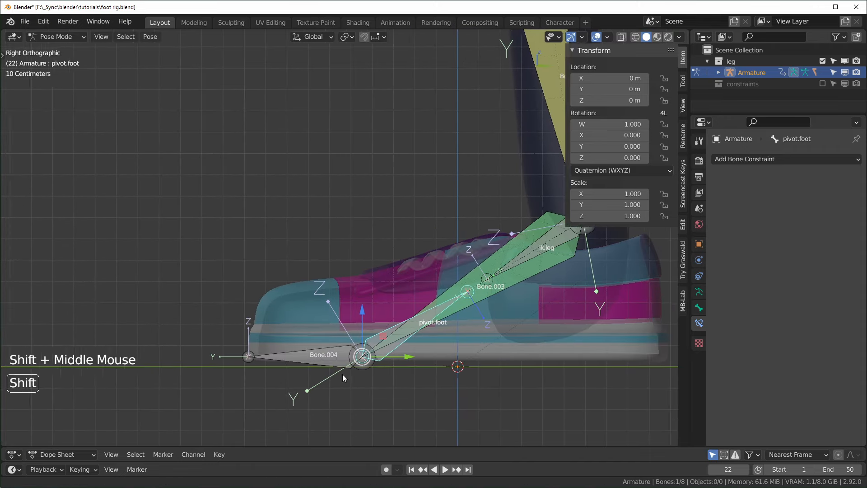
click(313, 353)
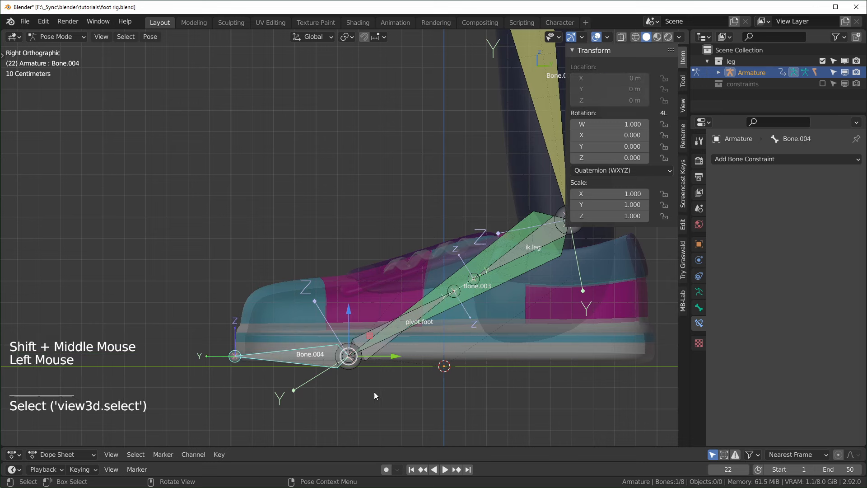
key(Tab)
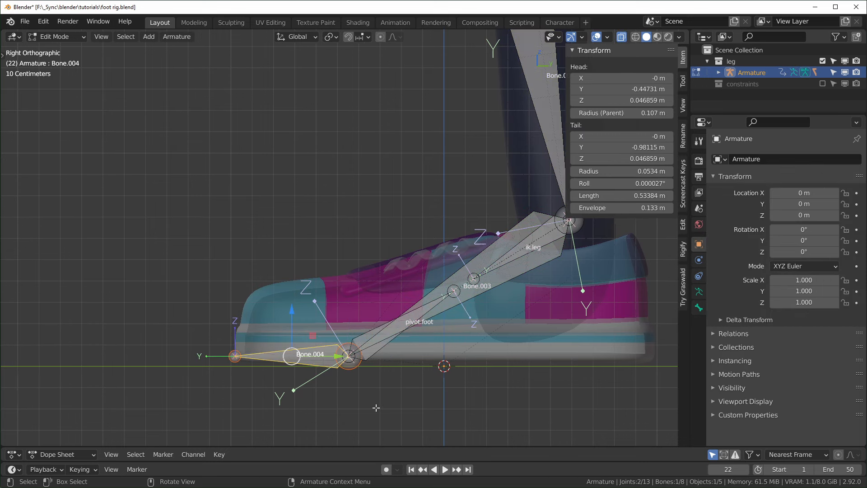
key(shift+d)
right_click(344, 286)
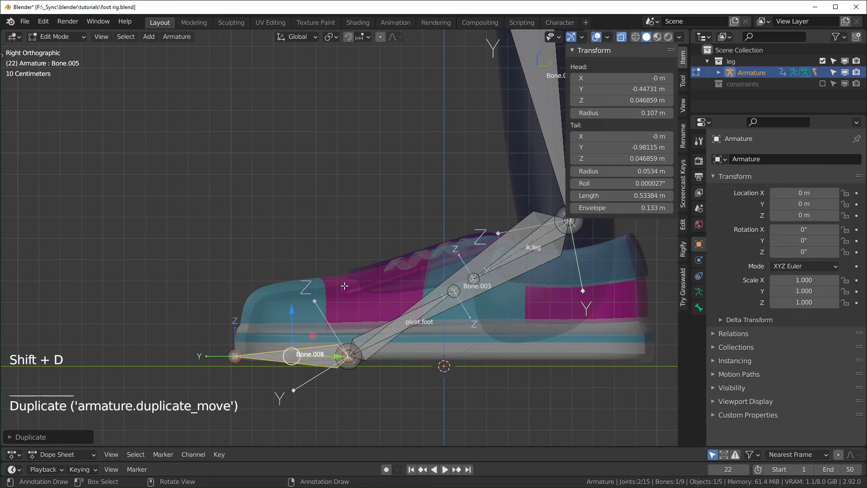
key(alt+p)
click(345, 305)
Step: Switch the direction of the duplicated toe bone and rename it as pivot.toe
right_click(318, 351)
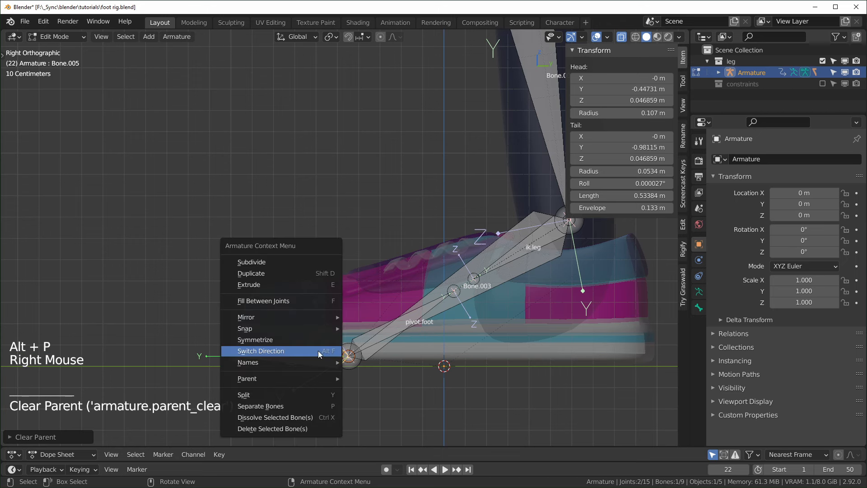
click(291, 348)
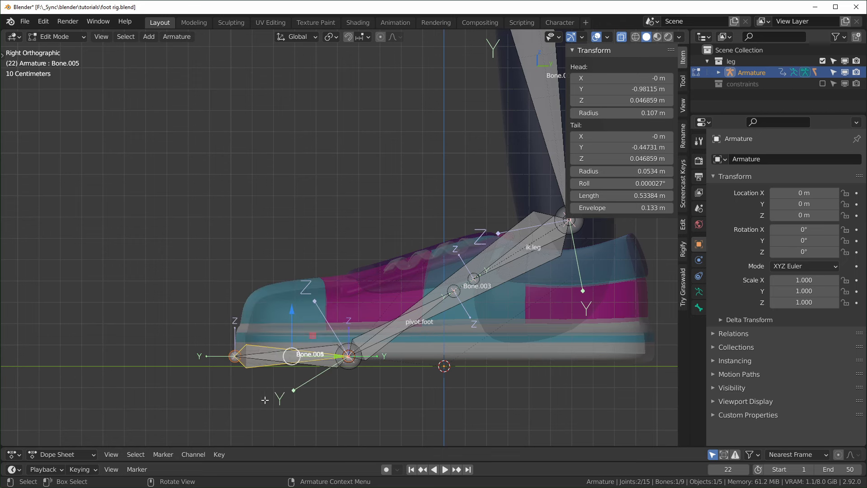
key(F2)
text(pivot.toe)
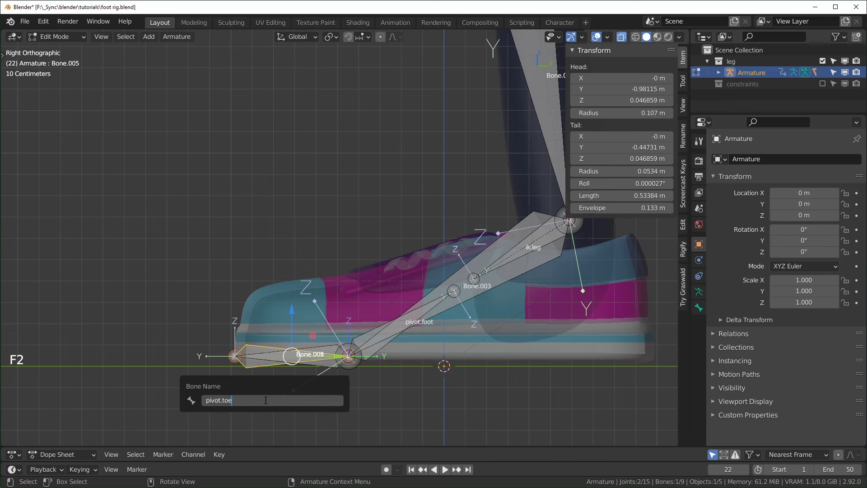
key(Return)
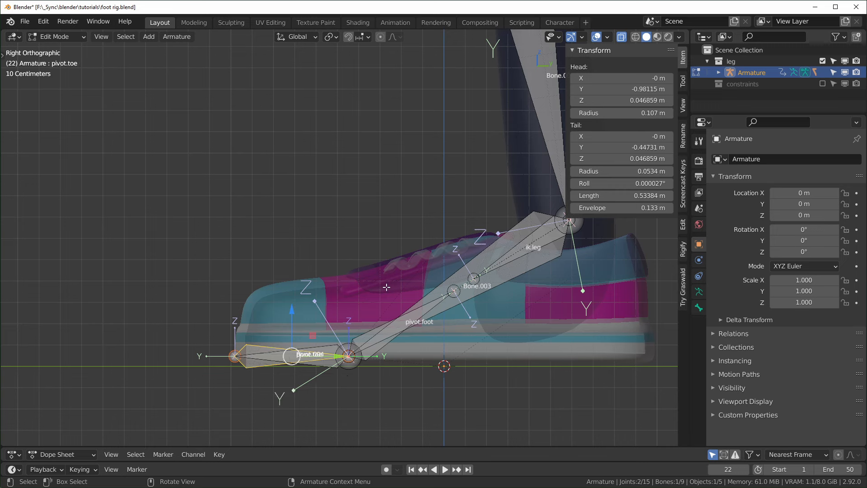
Step: Parent pivot.foot to pivot.toe
click(364, 332)
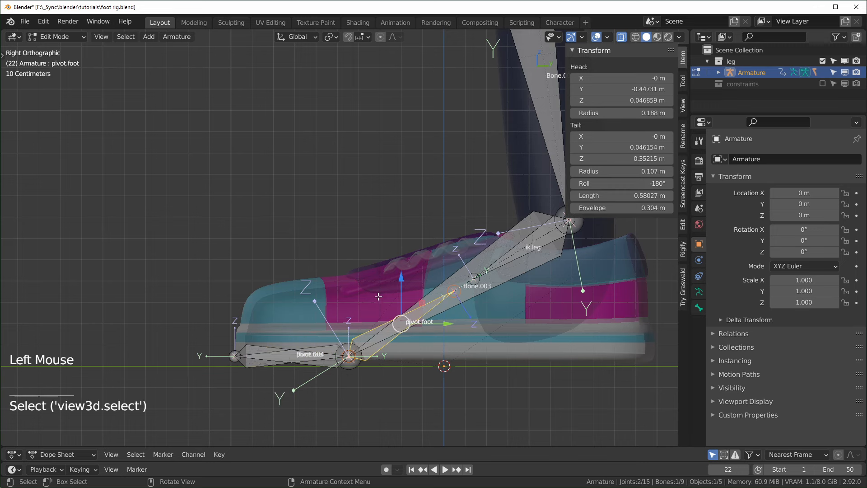
shift+click(298, 340)
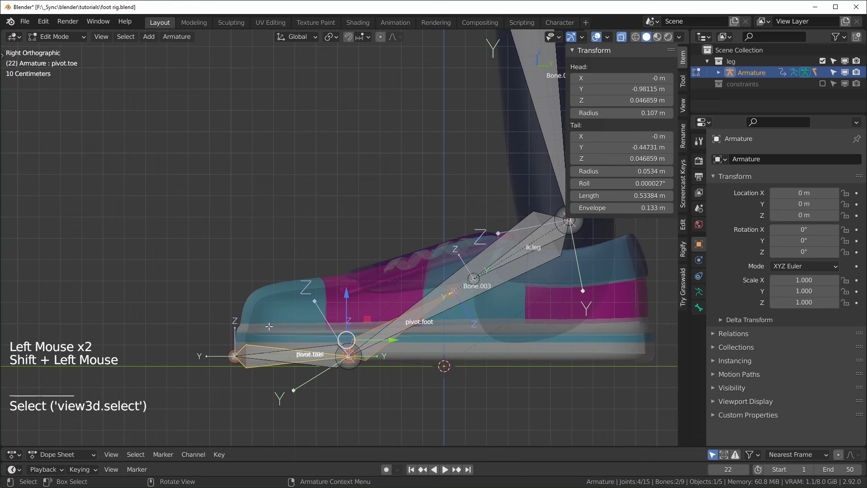
key(ctrl+p)
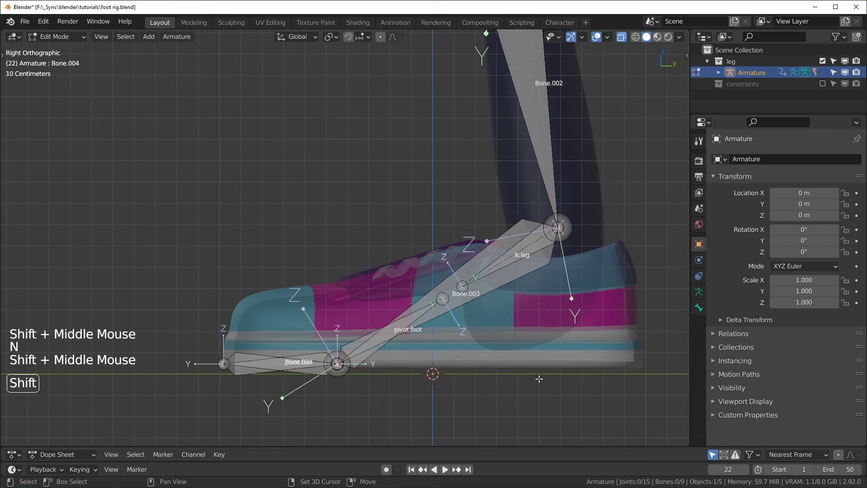
Step: Select ik.leg, pivot.foot and pivot.toe one after another in Edit Mode to review the bone chain
click(524, 241)
click(522, 245)
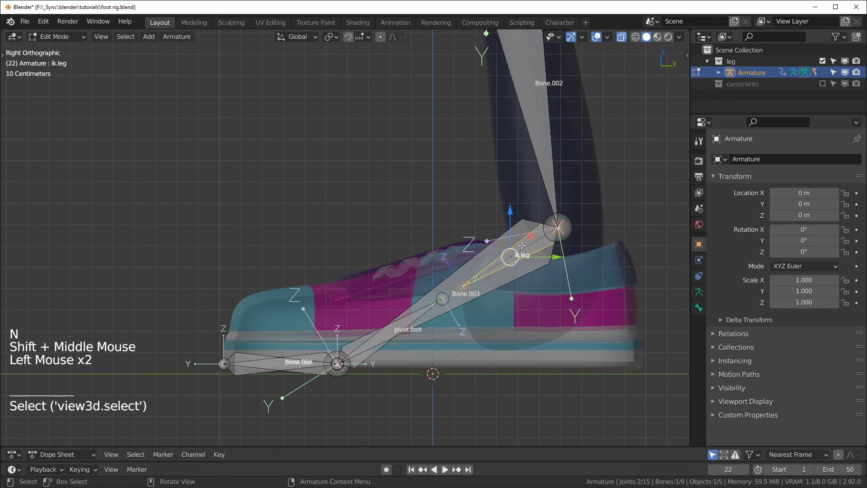
click(355, 343)
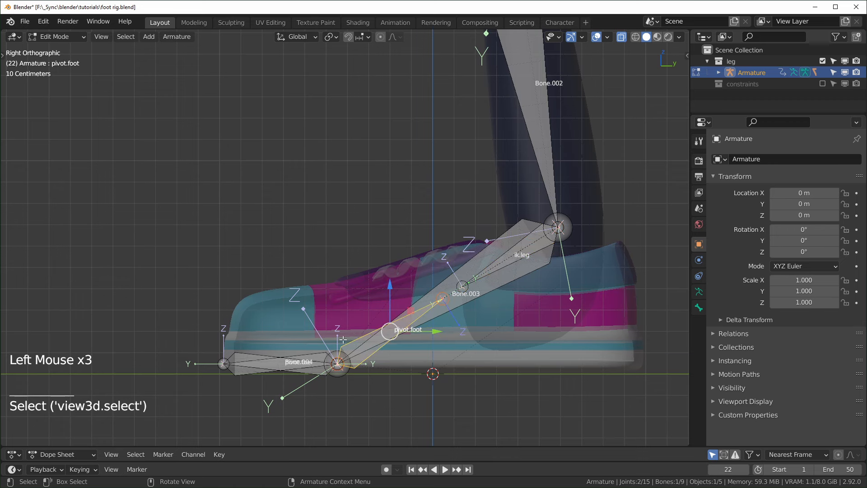
click(245, 353)
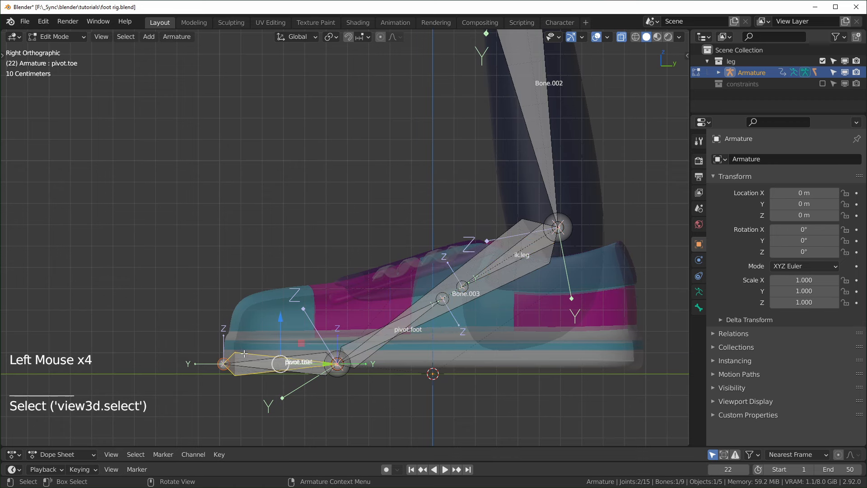
middle_drag(257, 355, 514, 271)
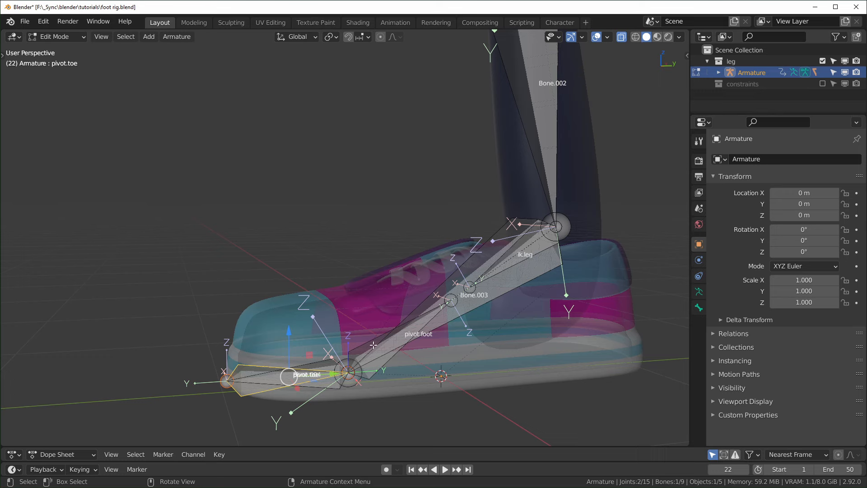
middle_drag(523, 333, 505, 335)
Step: In Pose Mode, add an IK constraint to Bone.004 targeting pivot.toe, with a chain length of 1
key(Tab)
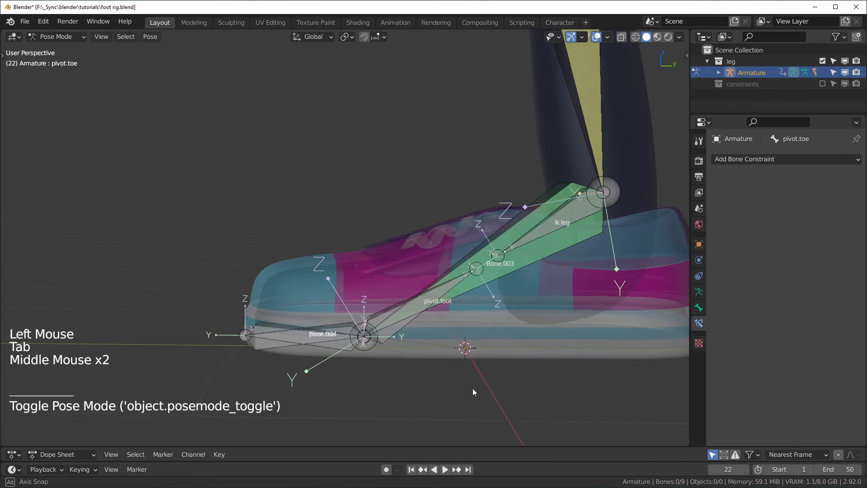
middle_drag(472, 389, 469, 388)
click(263, 327)
click(264, 328)
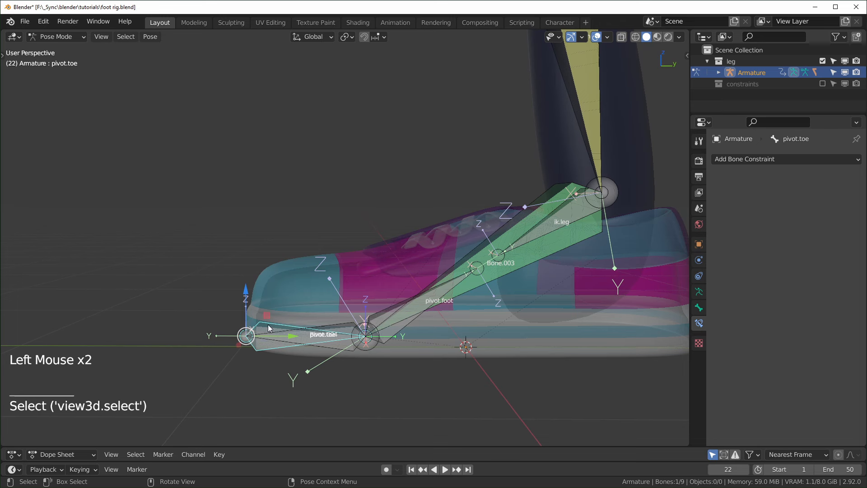
shift+click(346, 325)
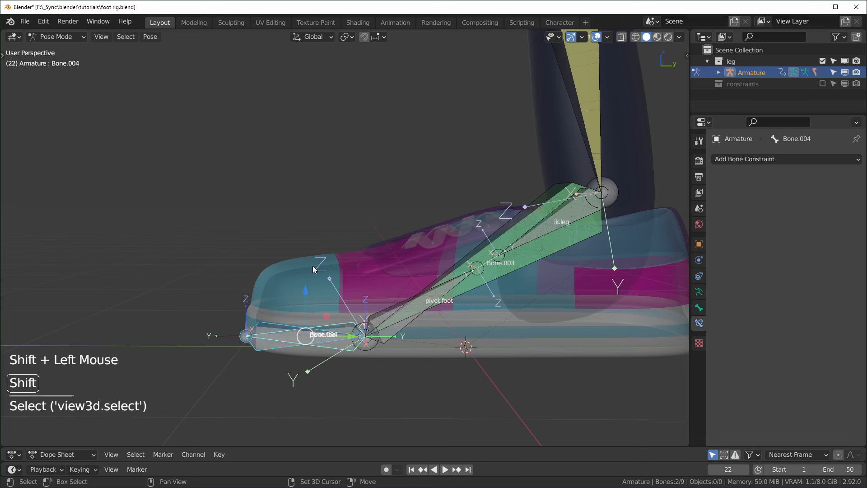
key(shift+i)
click(403, 361)
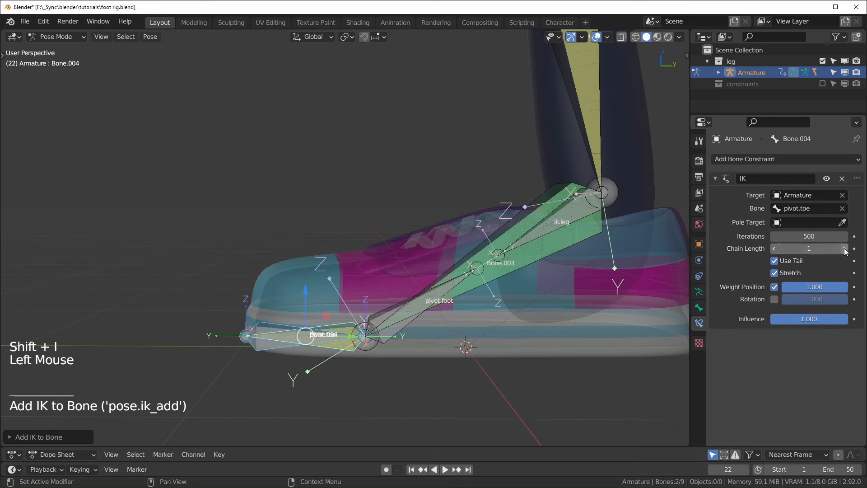
Step: Try rotating pivot.foot about the global X axis and cancel the rotation
click(500, 348)
key(r)
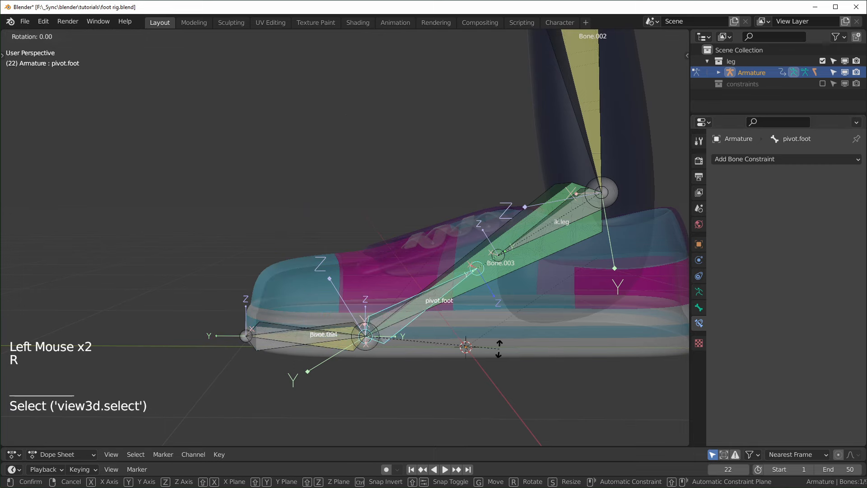
key(x)
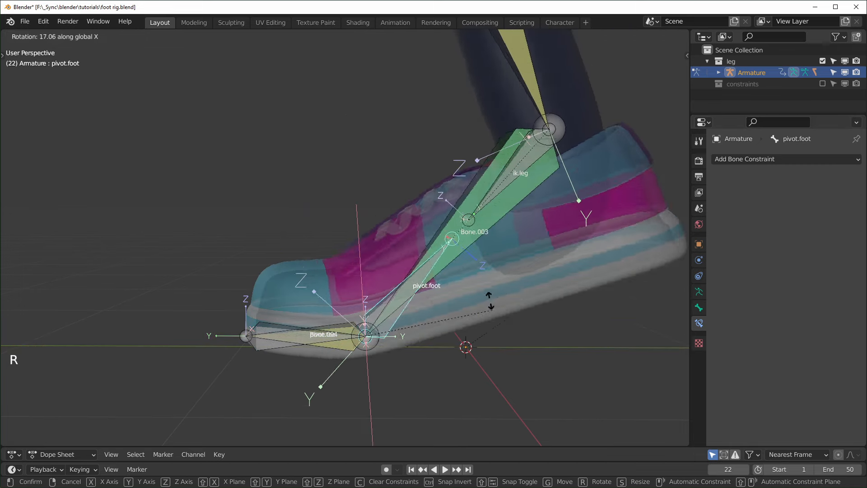
click(366, 353)
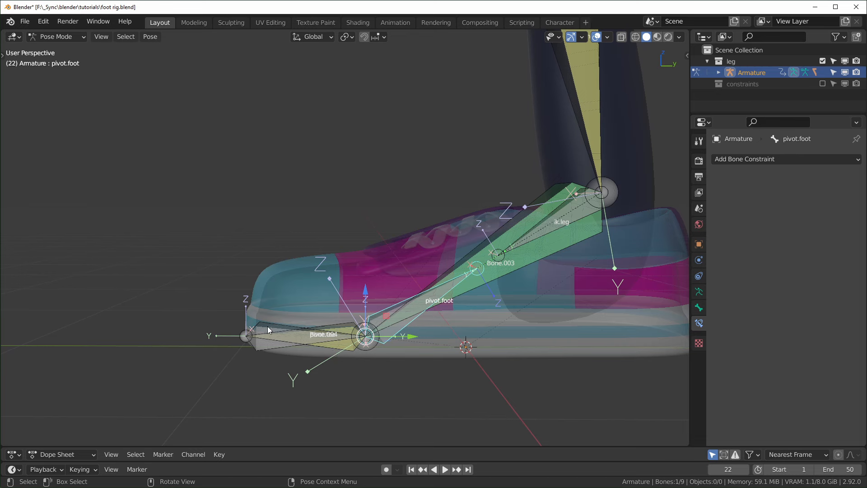
Step: Try moving pivot.toe freely to test the whole foot chain, and cancel the move
scroll(267, 327, down, 3)
shift+middle_drag(405, 365, 406, 371)
middle_drag(406, 371, 279, 327)
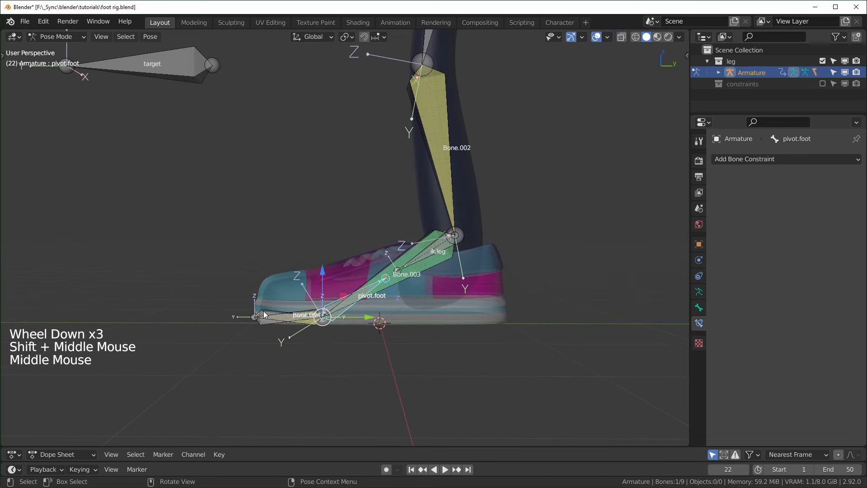
click(265, 314)
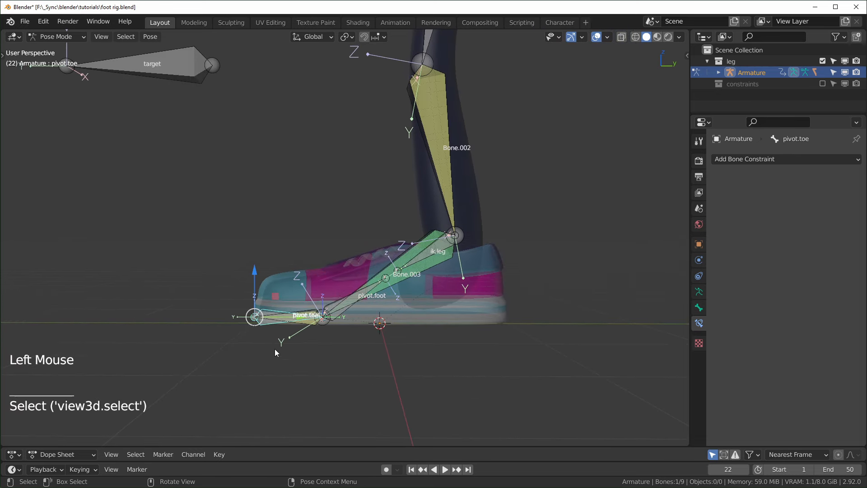
key(g)
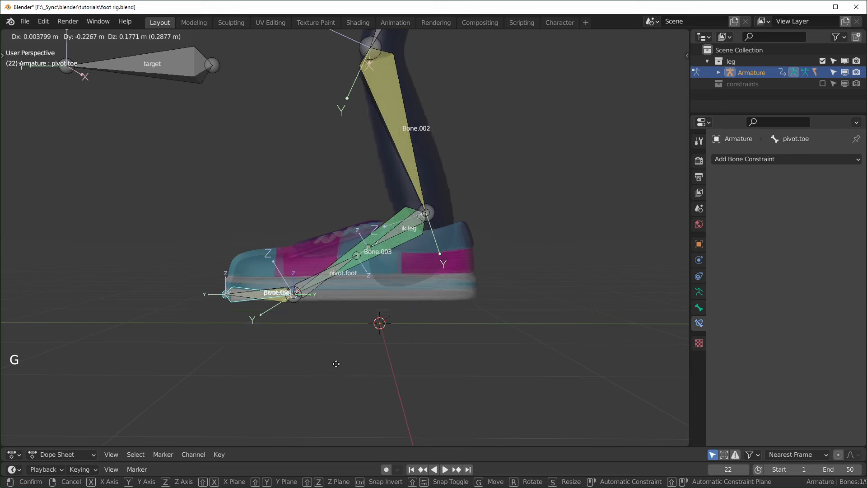
right_click(336, 364)
Step: Duplicate the pivot.toe bone in place in Edit Mode, working in the right orthographic view
scroll(362, 381, up, 1)
key(KP_3)
scroll(361, 381, up, 2)
shift+scroll(362, 381, up, 1)
shift+middle_drag(361, 381, 233, 350)
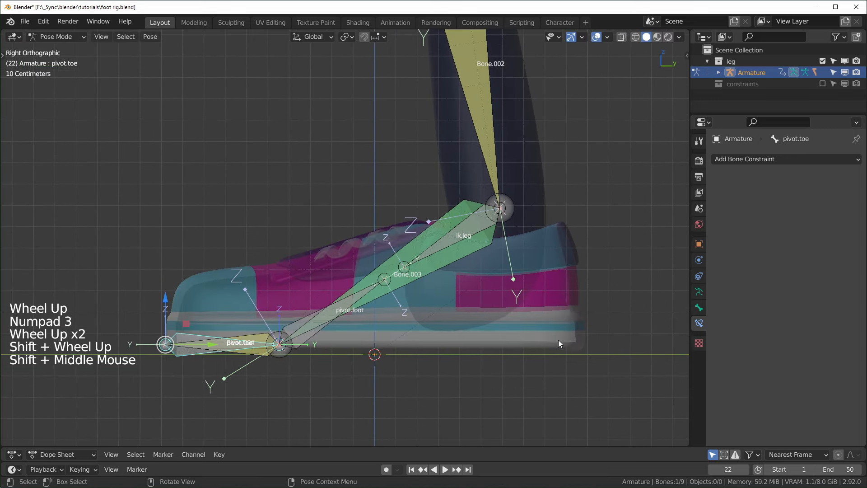
key(Tab)
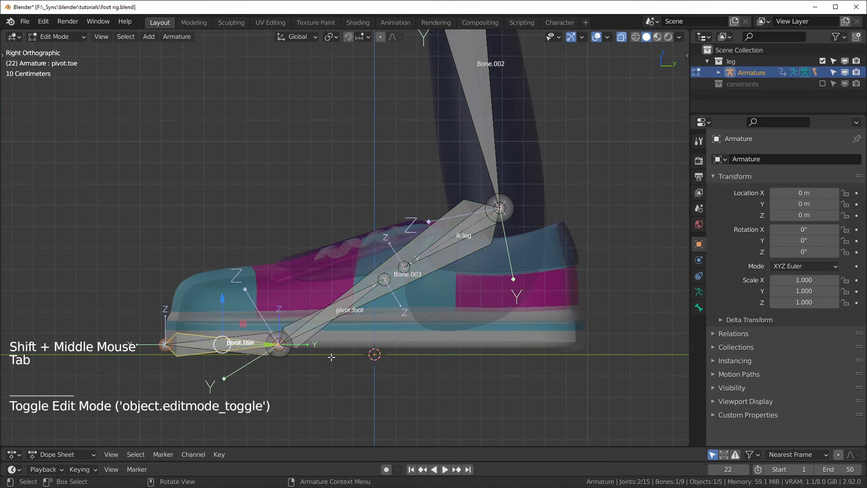
key(shift+d)
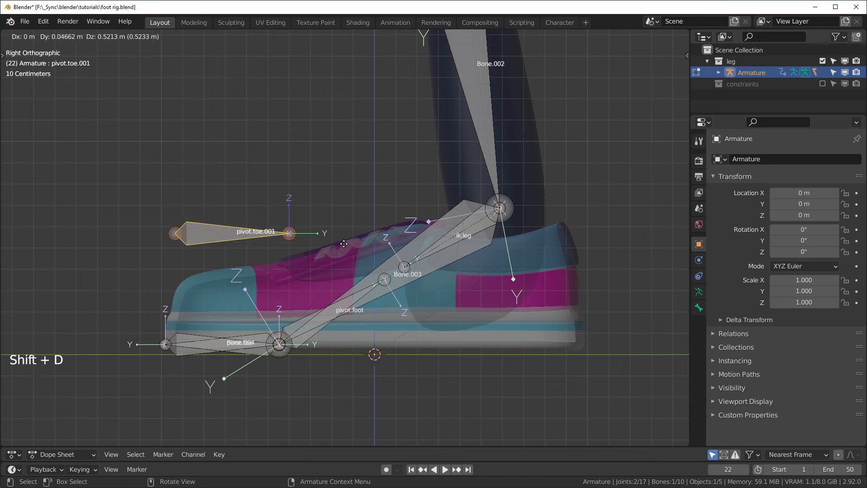
right_click(226, 308)
Step: Switch the duplicated bone's direction and move it with snapping onto the ground line beneath the shoe's heel
right_click(199, 339)
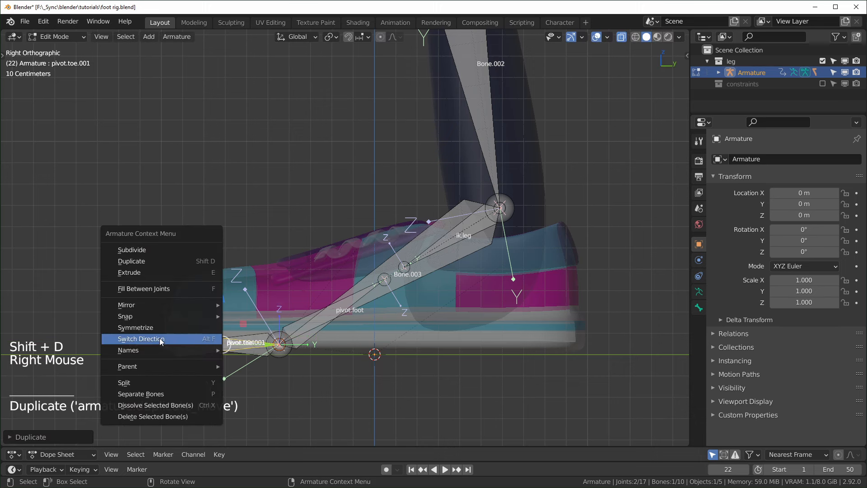
click(152, 337)
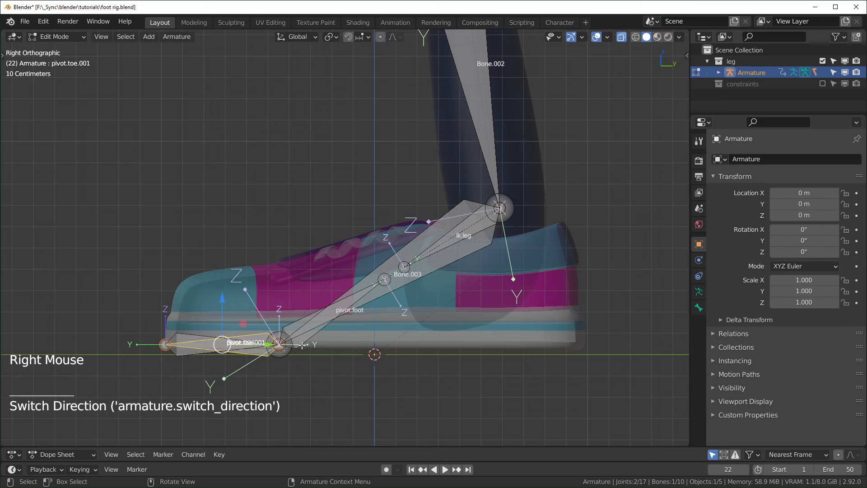
key(g)
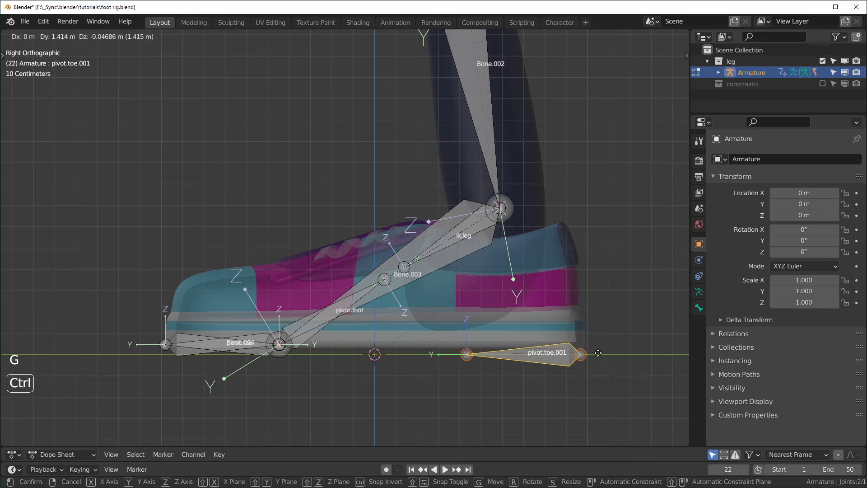
ctrl+click(598, 353)
Step: Rename the bone beneath the heel as pivot.heel and parent pivot.toe to it
key(F2)
text(p)
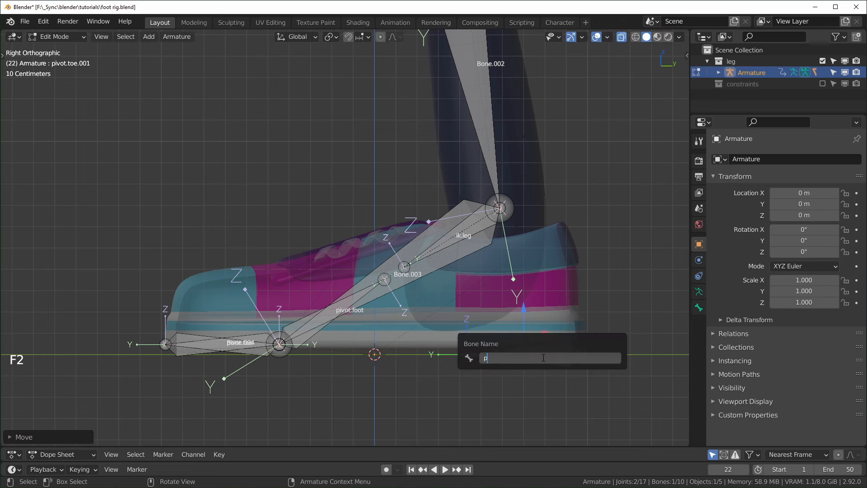
text(ivot.heel)
key(Return)
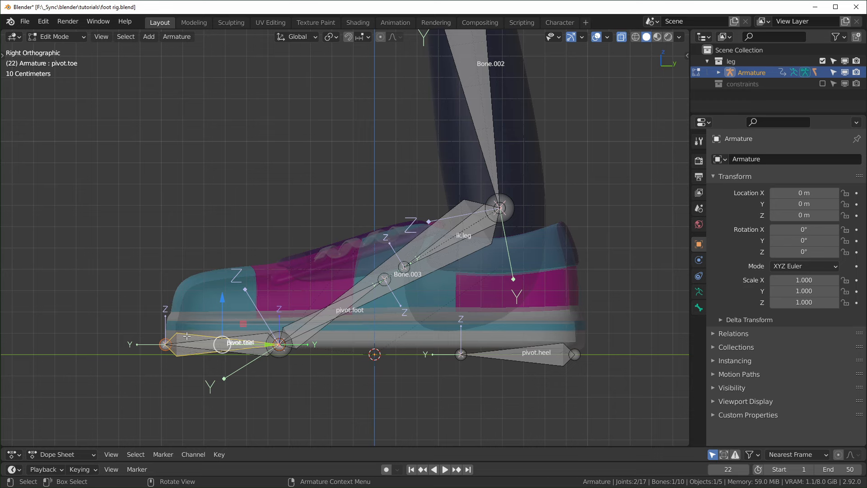
shift+click(527, 353)
key(ctrl+p)
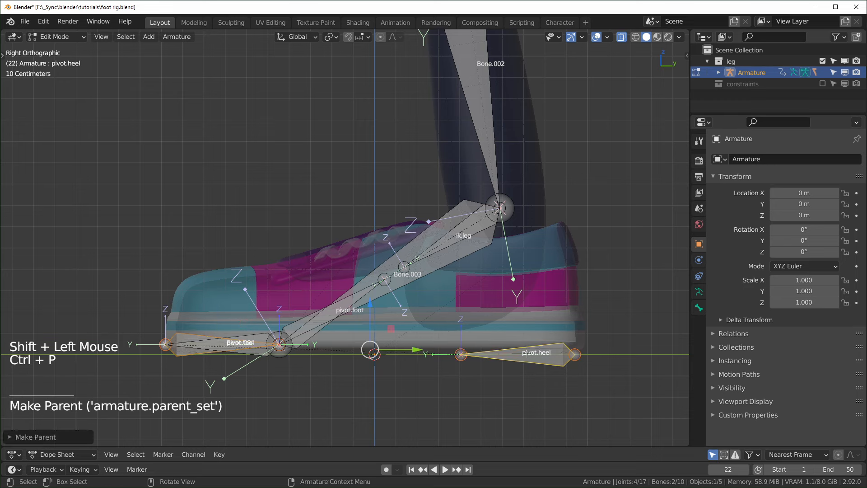
Step: Try rotating pivot.heel in Pose Mode in the right orthographic view
key(Tab)
scroll(526, 354, down, 2)
scroll(558, 332, up, 1)
click(528, 359)
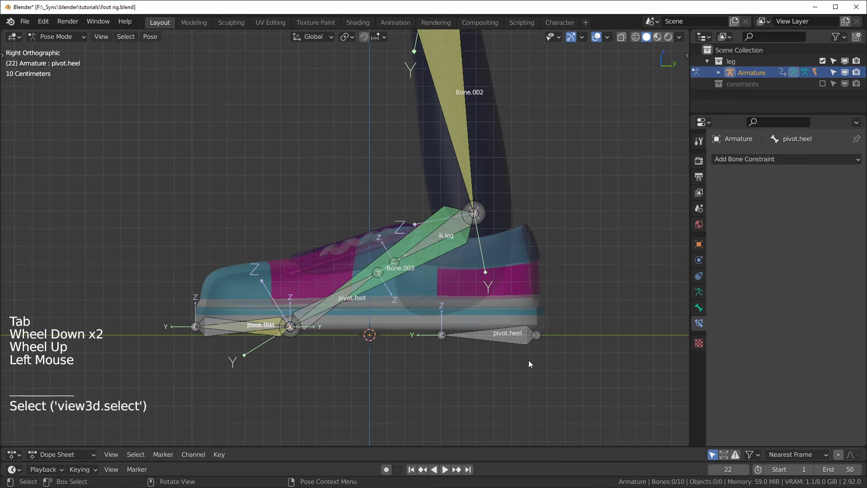
click(529, 360)
key(r)
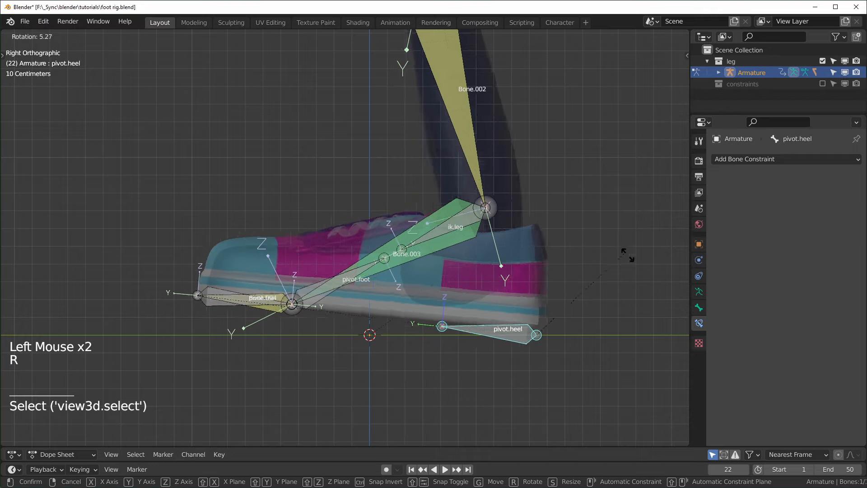
Step: Try rotating pivot.toe and pivot.foot one at a time in the right orthographic view, cancelling each rotation
click(221, 315)
key(r)
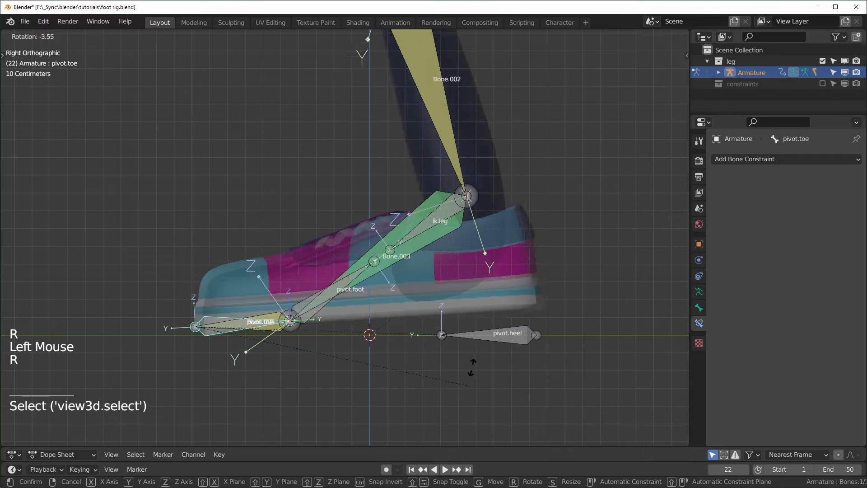
right_click(444, 327)
click(307, 312)
key(r)
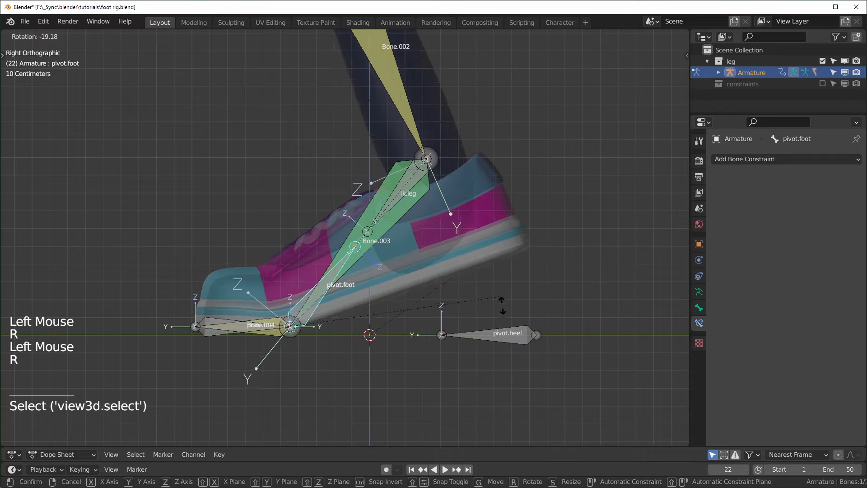
right_click(443, 332)
Step: Try rotating pivot.heel about the global Y axis in a perspective view of the foot
middle_drag(443, 333, 493, 359)
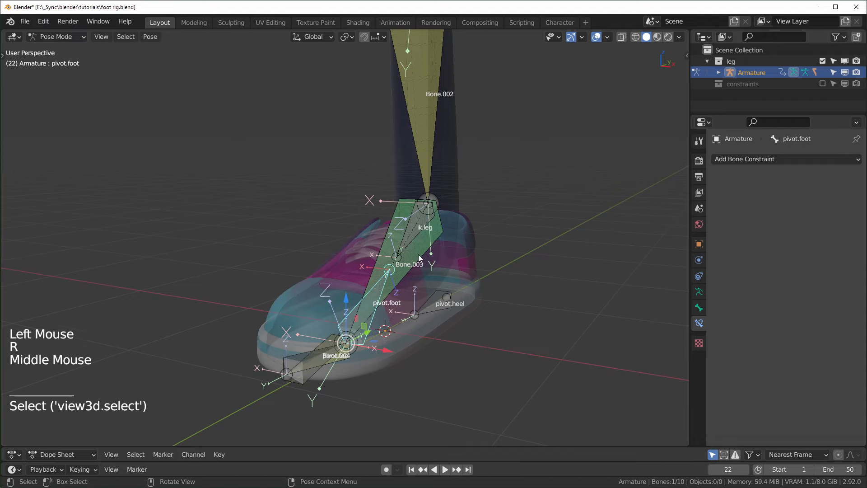
click(445, 269)
click(442, 305)
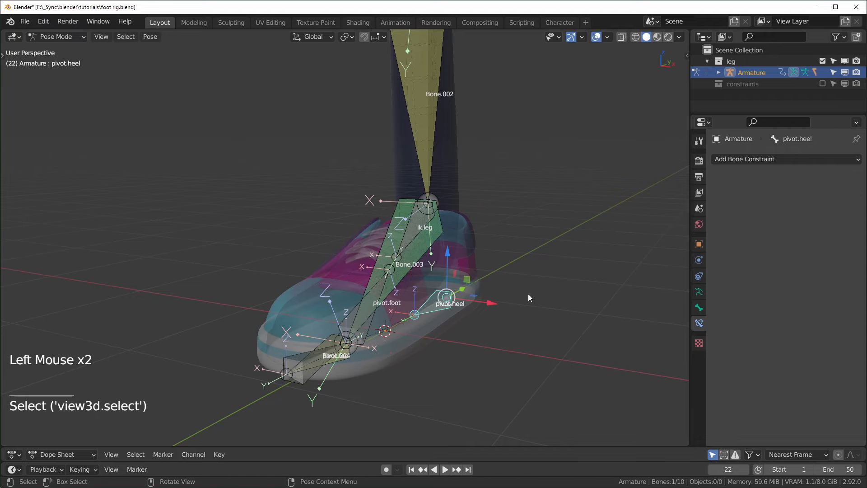
key(r)
key(y)
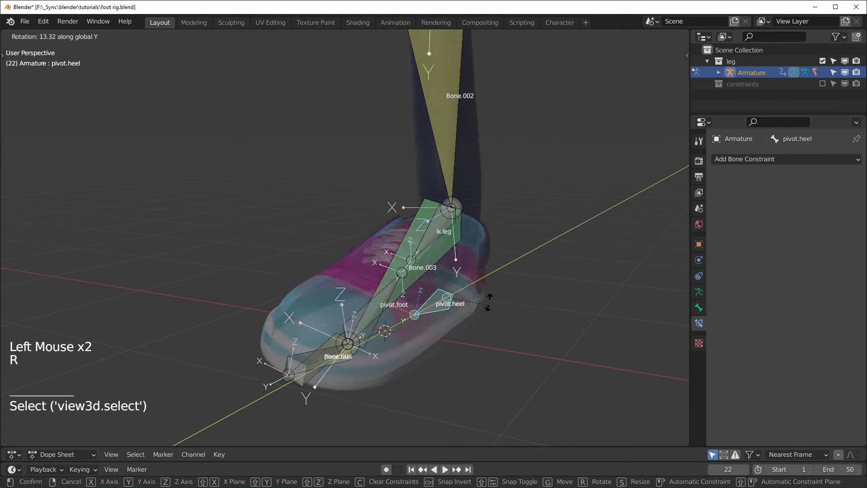
click(482, 302)
Step: Try tilting pivot.heel to either side in the front orthographic view, cancelling each rotation
key(KP_1)
key(r)
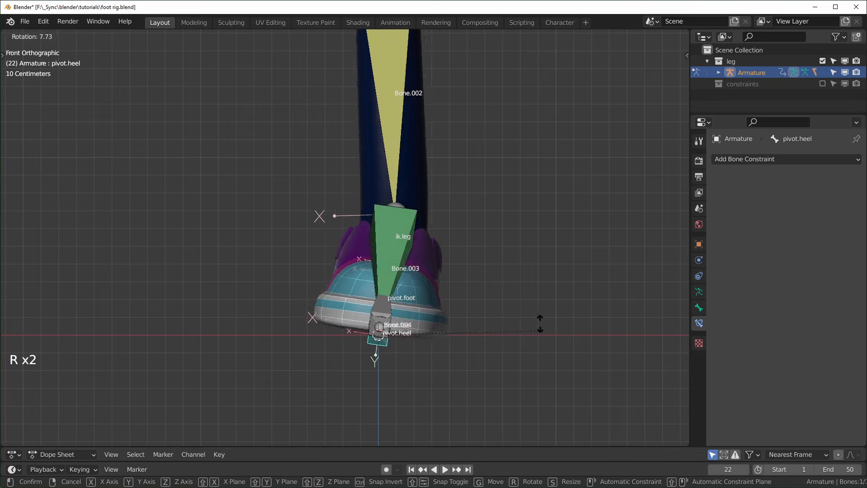
right_click(521, 296)
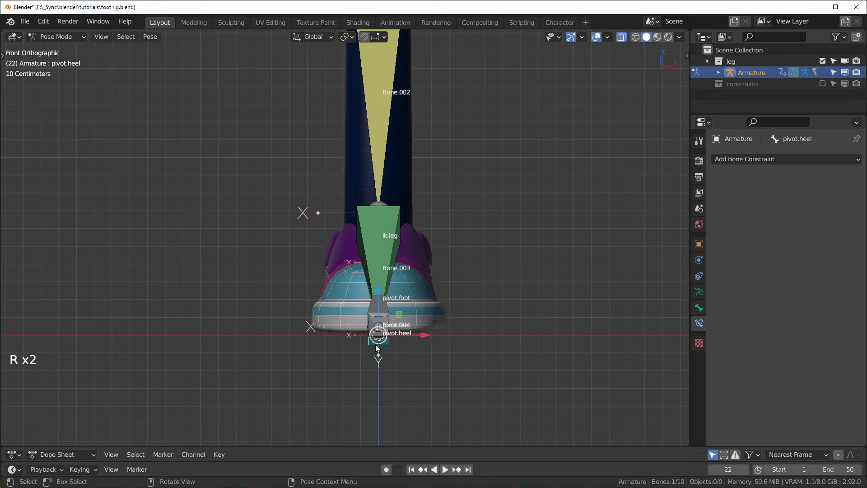
key(r)
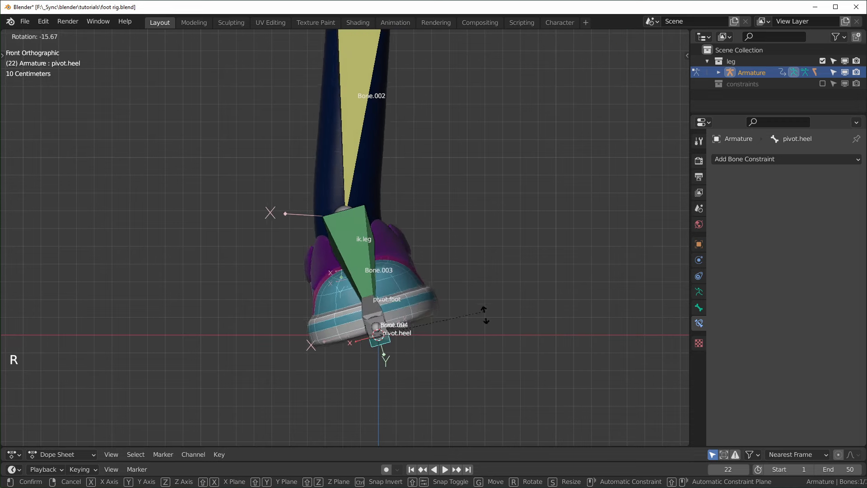
right_click(496, 348)
Step: Duplicate pivot.heel in Edit Mode from the top view, placing the copy's head at the inner edge of the shoe beside the ball joint
middle_drag(497, 348, 438, 377)
middle_drag(304, 333, 297, 371)
key(KP_7)
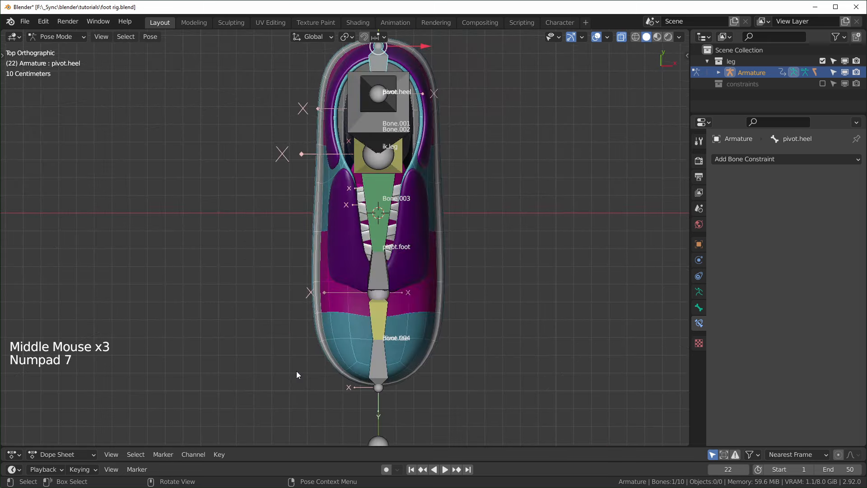
key(Tab)
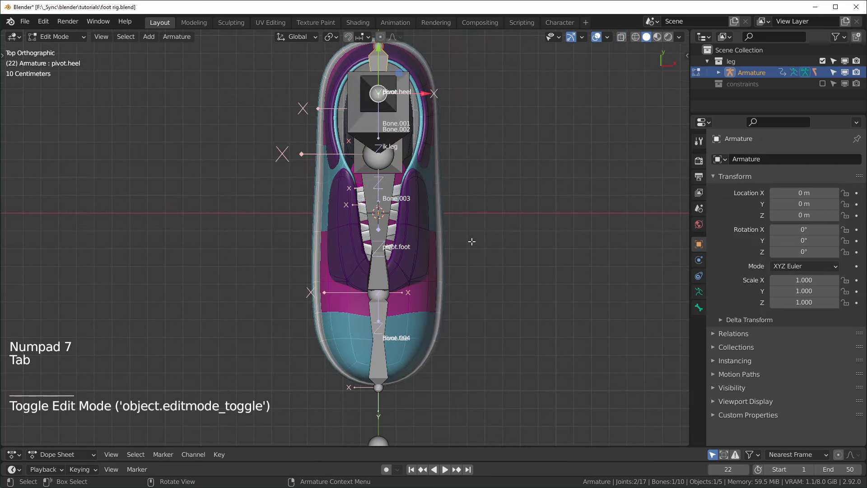
key(alt+z)
shift+middle_drag(438, 54, 431, 83)
click(432, 83)
key(shift+d)
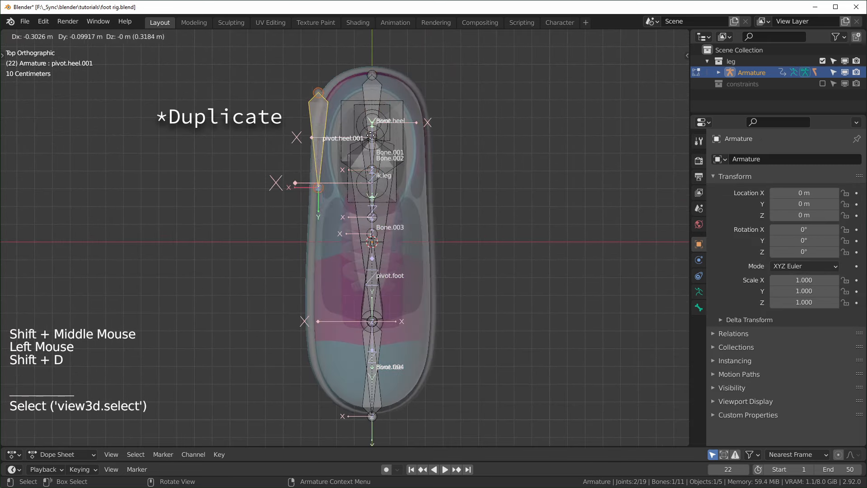
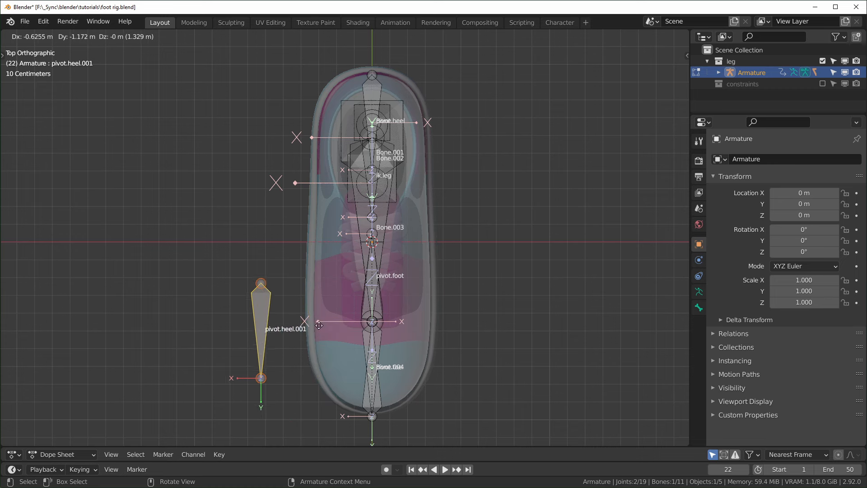
click(373, 364)
Step: Duplicate the side bone along global X by about 0.66 m to the opposite edge of the shoe and check both in front view
scroll(416, 361, up, 1)
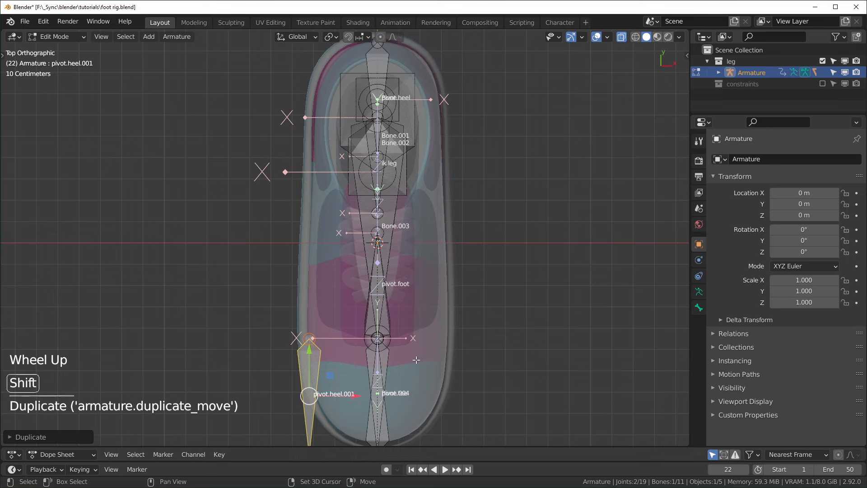
key(shift+d)
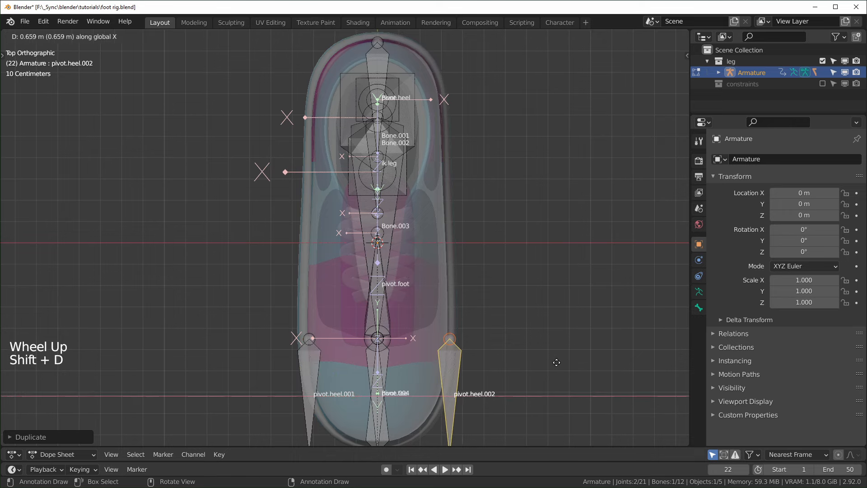
click(557, 363)
middle_drag(557, 362, 496, 269)
key(KP_1)
scroll(524, 292, up, 2)
scroll(486, 315, up, 1)
key(alt+z)
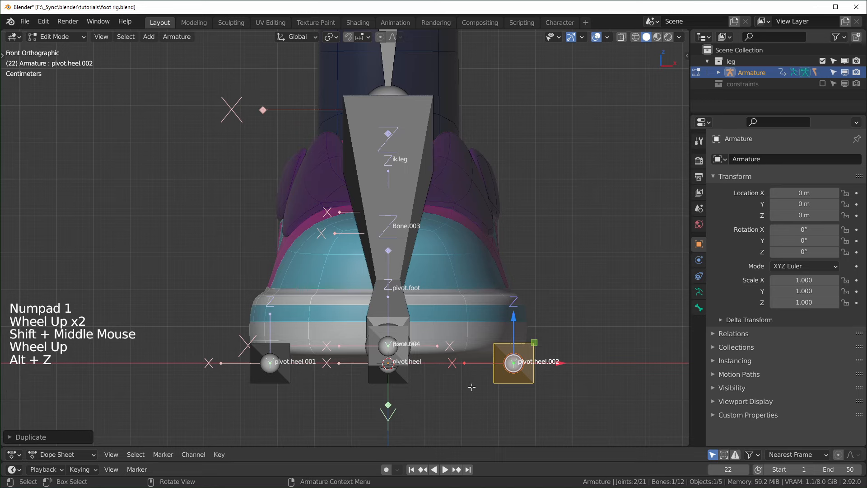
key(alt+z)
key(alt+z)
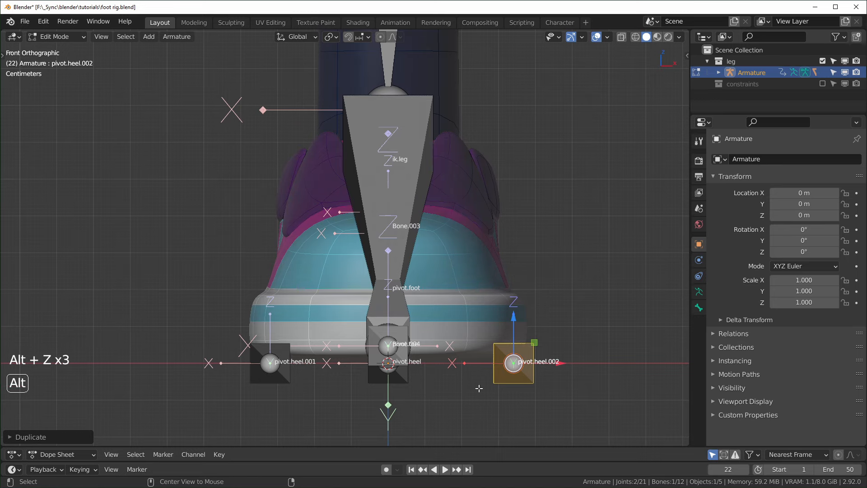
Step: Rename pivot.heel.001 as roll.in
middle_drag(546, 393, 228, 241)
key(ctrl+z)
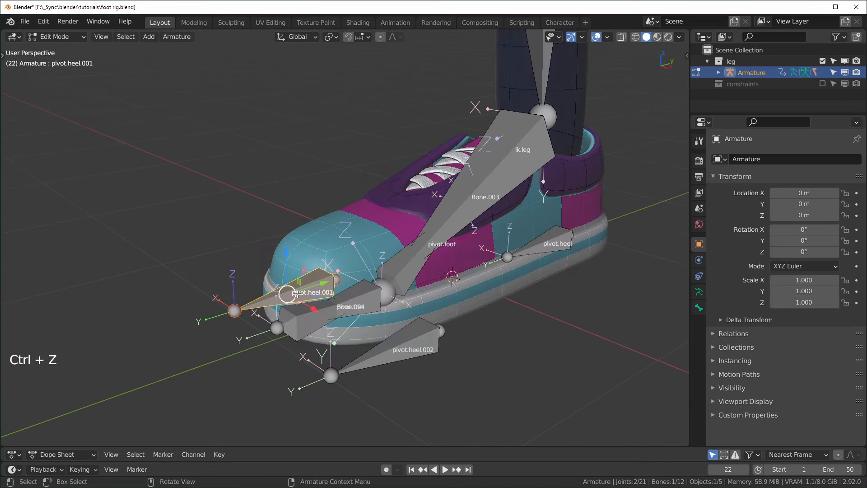
key(F2)
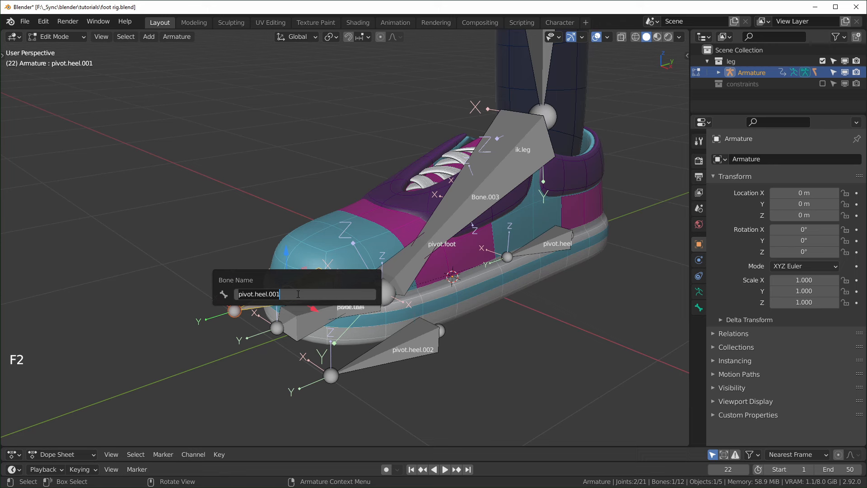
text(roll.in)
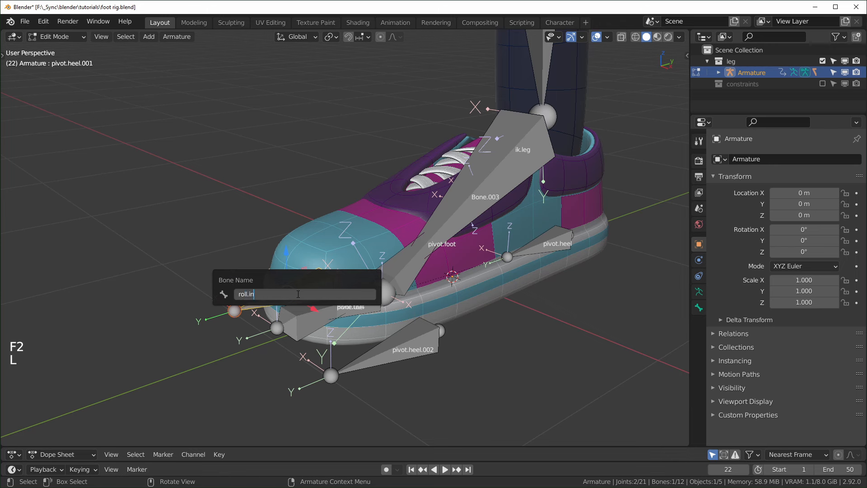
key(Return)
Step: Rename pivot.heel.002 as roll.out
click(403, 352)
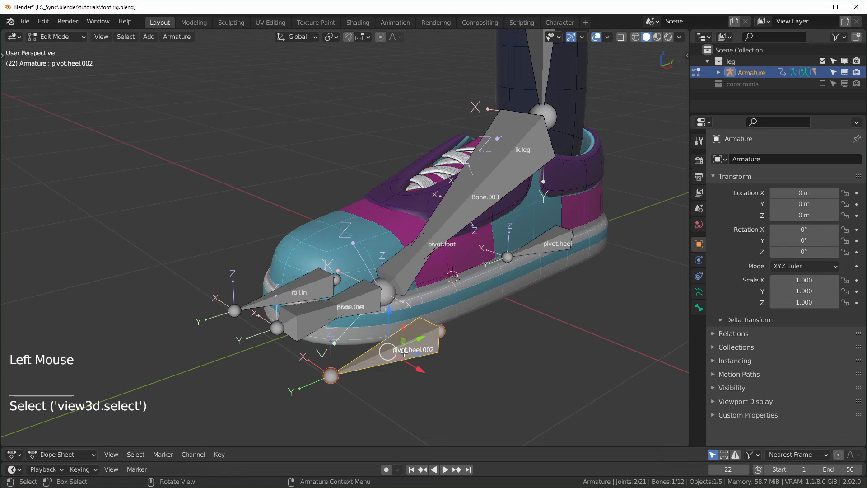
key(F2)
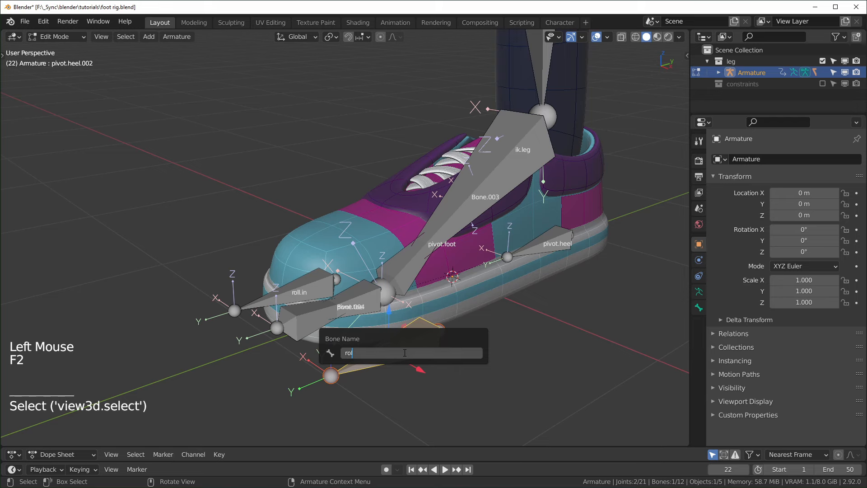
text(rol)
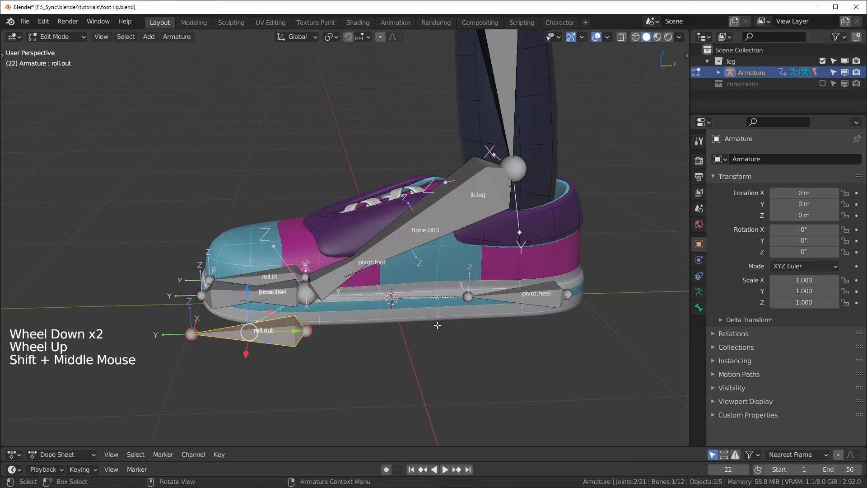
Step: Try rotating pivot.heel about the global Z axis in Pose Mode, cancelling each rotation
shift+middle_drag(437, 323, 249, 336)
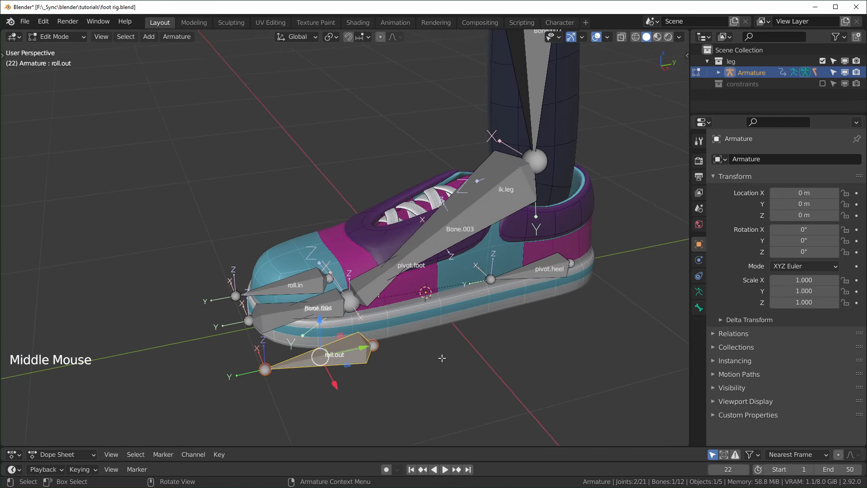
key(alt+z)
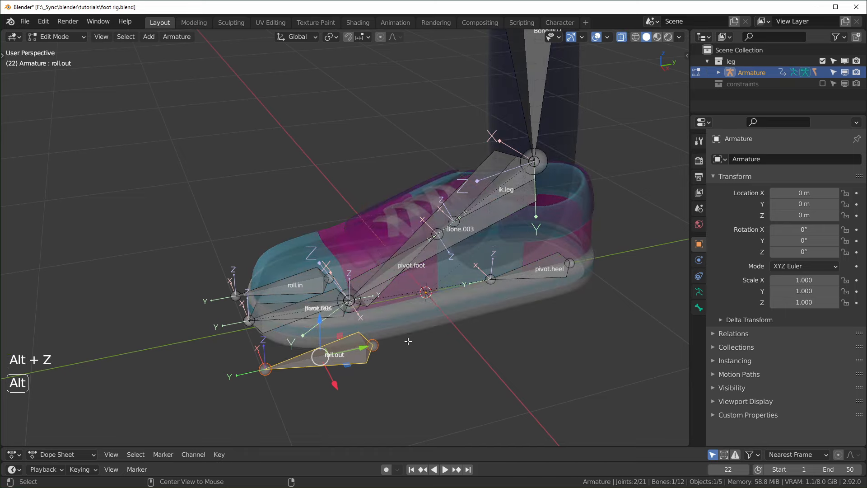
alt+middle_drag(429, 343, 422, 345)
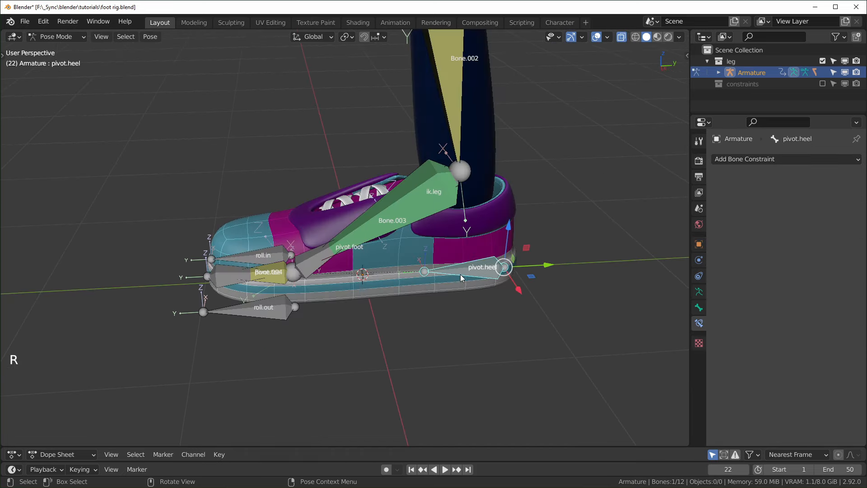
key(r)
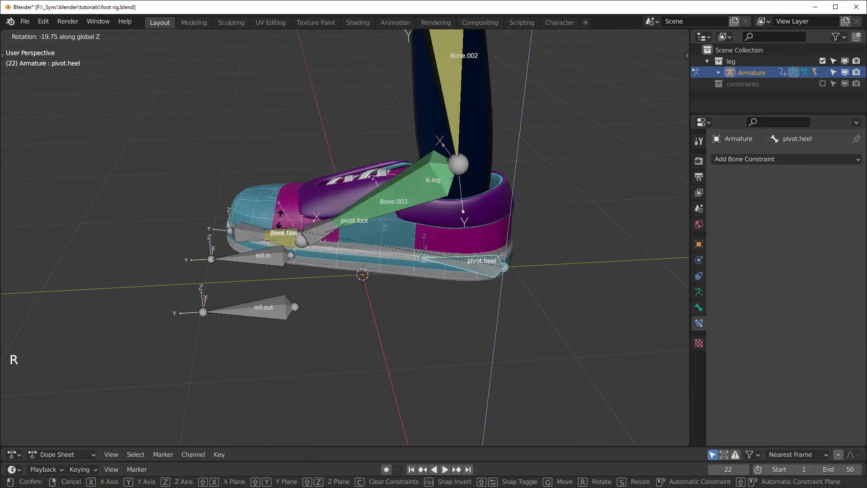
right_click(259, 189)
key(r)
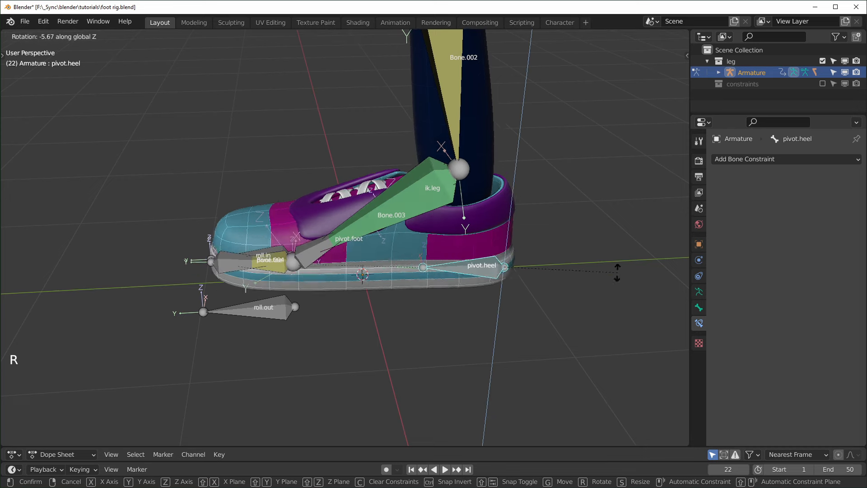
right_click(266, 257)
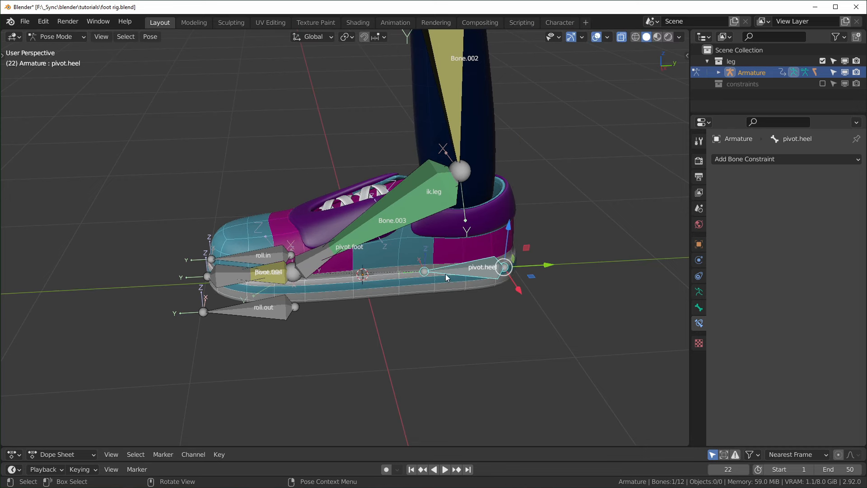
Step: Parent pivot.toe to roll.in in Edit Mode, keeping its offset
scroll(339, 343, up, 1)
click(295, 265)
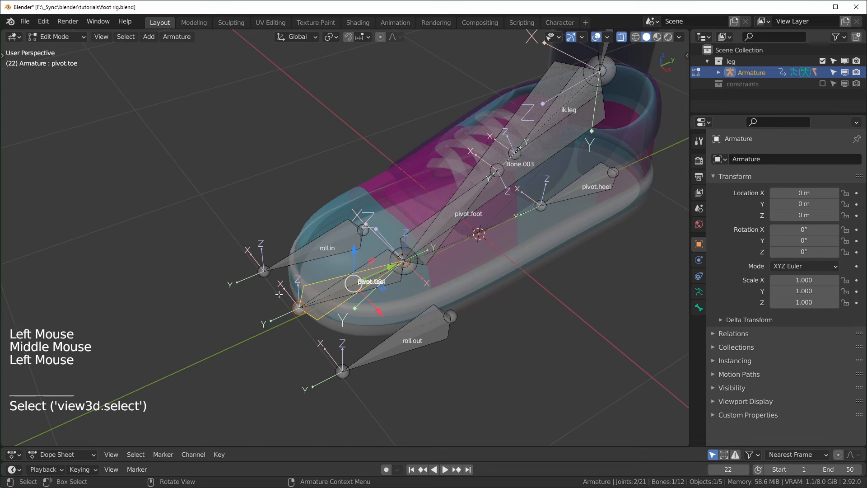
shift+click(330, 244)
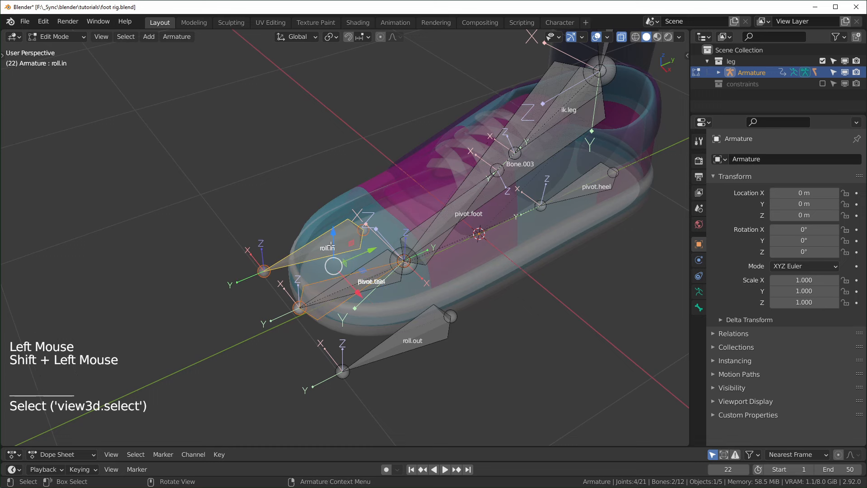
key(ctrl+p)
click(331, 245)
Step: Parent roll.in to roll.out, keeping its offset
click(406, 337)
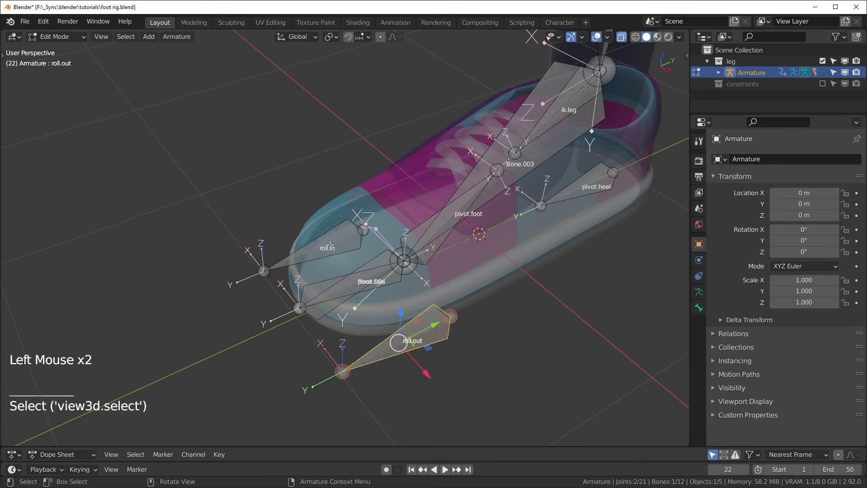
click(341, 231)
shift+click(430, 323)
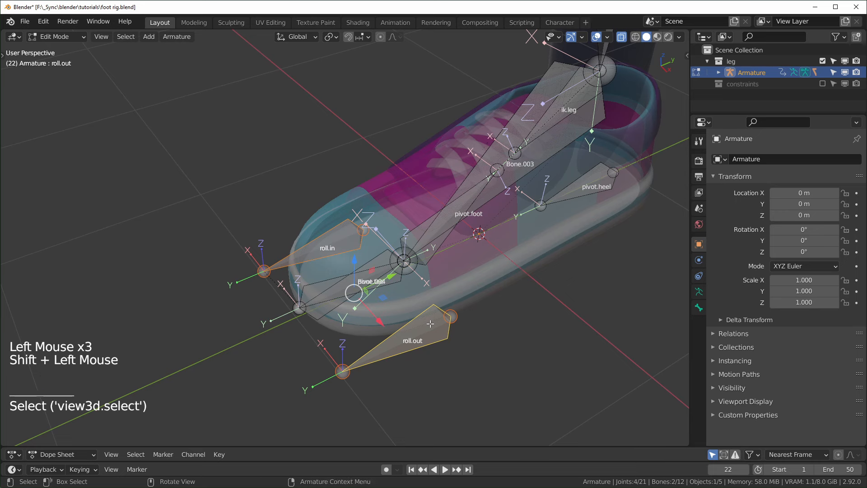
click(430, 324)
Step: Parent roll.out to pivot.heel with Keep Offset
middle_drag(428, 323, 282, 280)
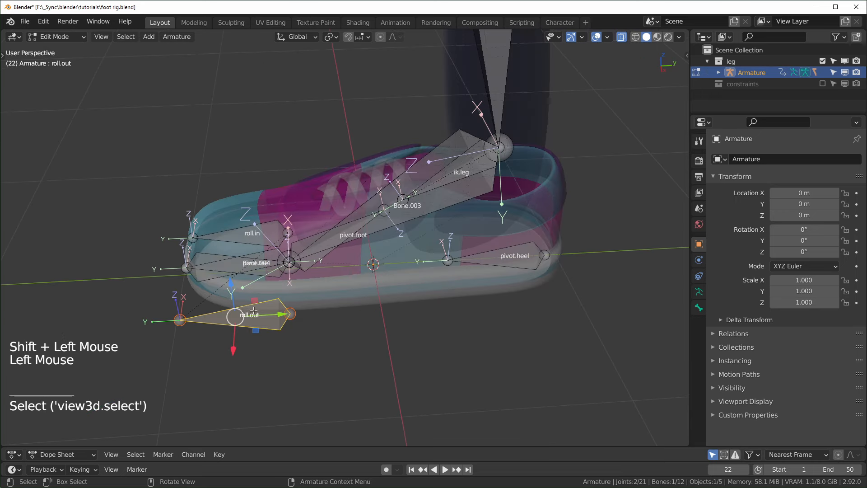
shift+click(533, 254)
key(ctrl+p)
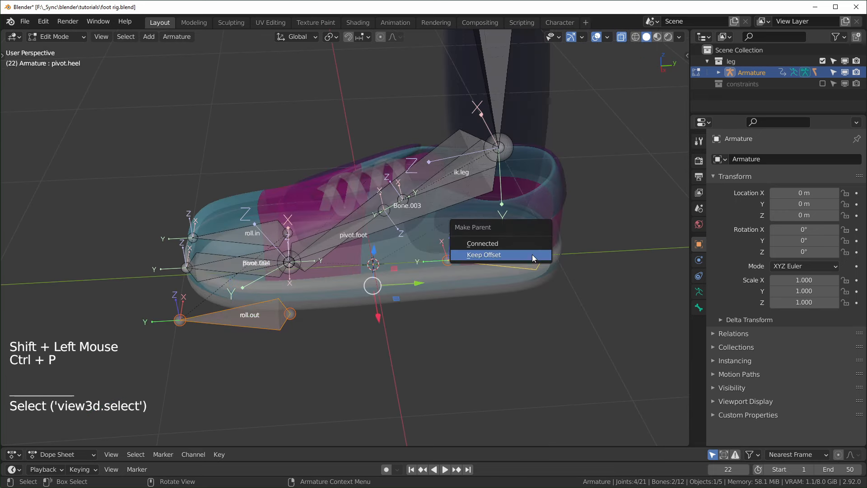
click(532, 254)
Step: Try moving pivot.heel in Pose Mode in the right orthographic view, and rotating it about the global Z axis in perspective
middle_drag(532, 254, 407, 305)
scroll(406, 306, down, 2)
middle_drag(407, 306, 462, 319)
key(Tab)
click(494, 271)
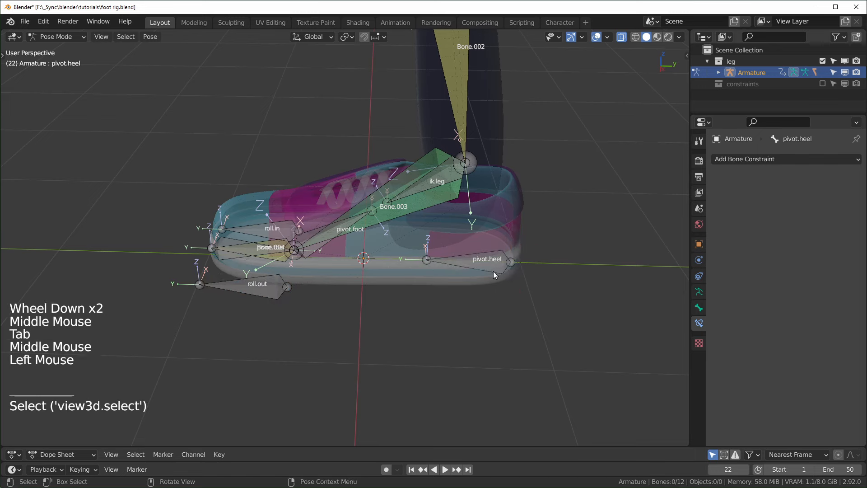
click(493, 273)
key(KP_3)
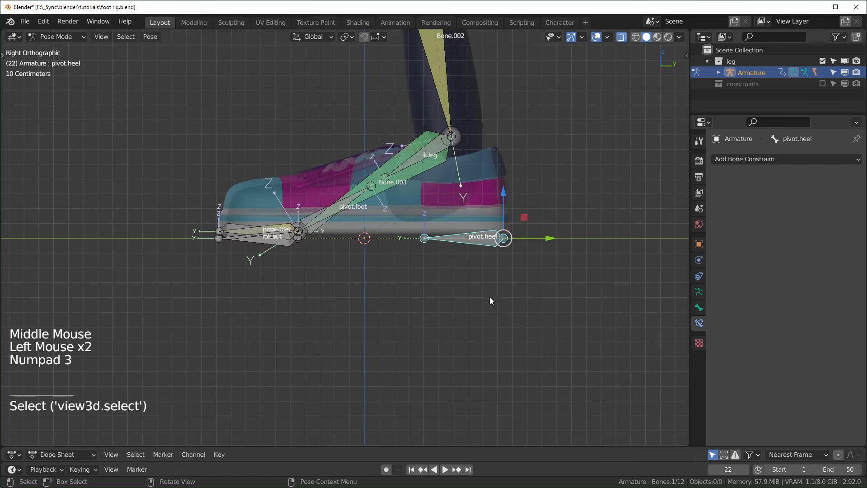
key(g)
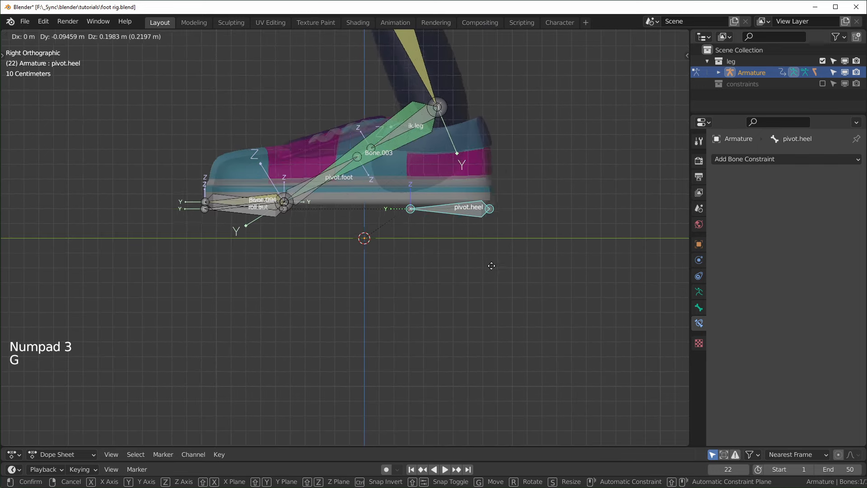
middle_drag(488, 267, 505, 304)
key(r)
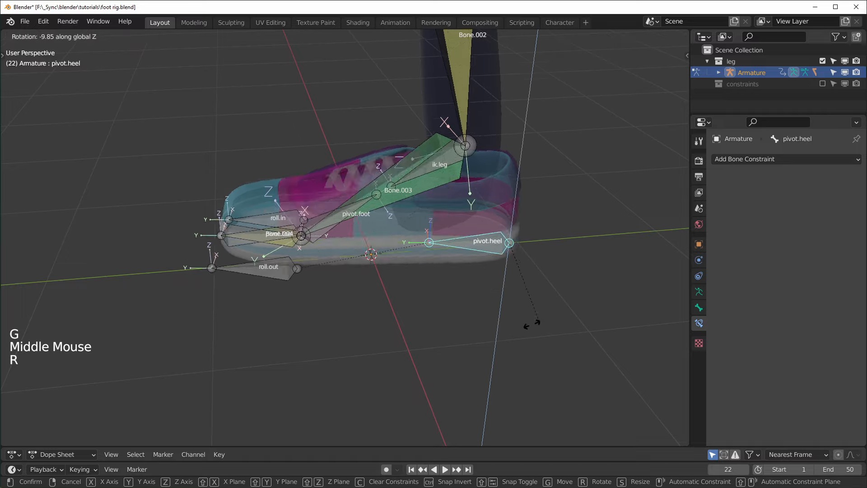
click(548, 343)
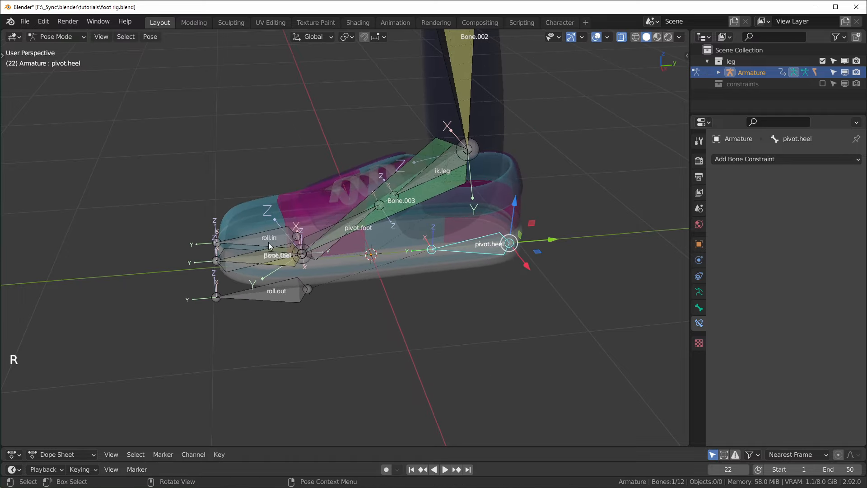
Step: Try rotating pivot.toe about the global X axis in Pose Mode, inspect the lifted foot, and undo the rotation
middle_drag(304, 270, 394, 270)
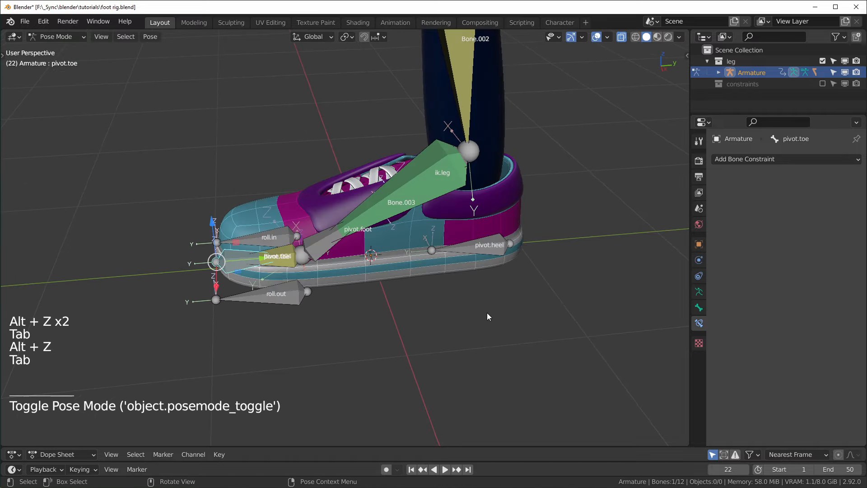
key(r)
key(x)
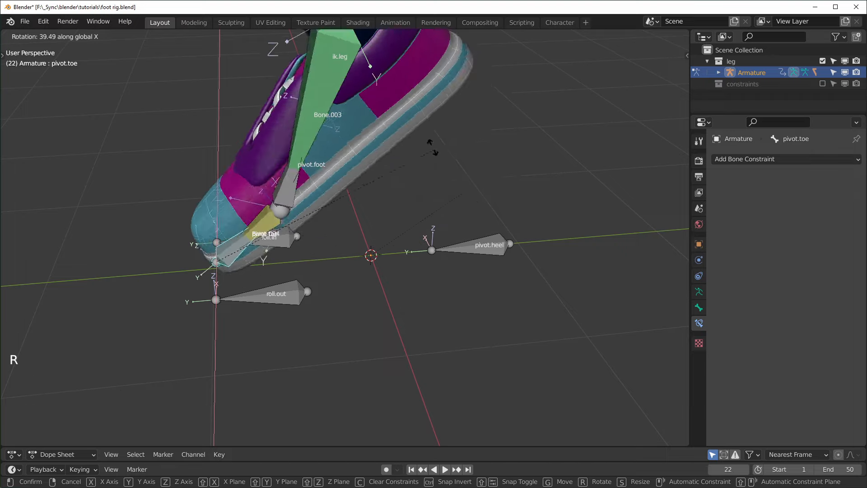
click(333, 262)
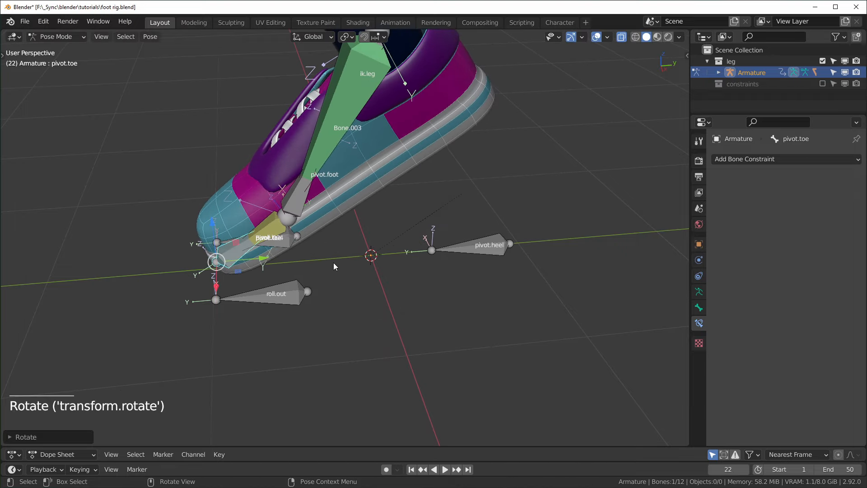
middle_drag(333, 262, 443, 231)
middle_drag(407, 185, 316, 281)
key(ctrl+z)
Step: Try rotating roll.in and roll.out in turn in the front orthographic view, cancelling the test rotations
scroll(402, 286, up, 2)
click(314, 280)
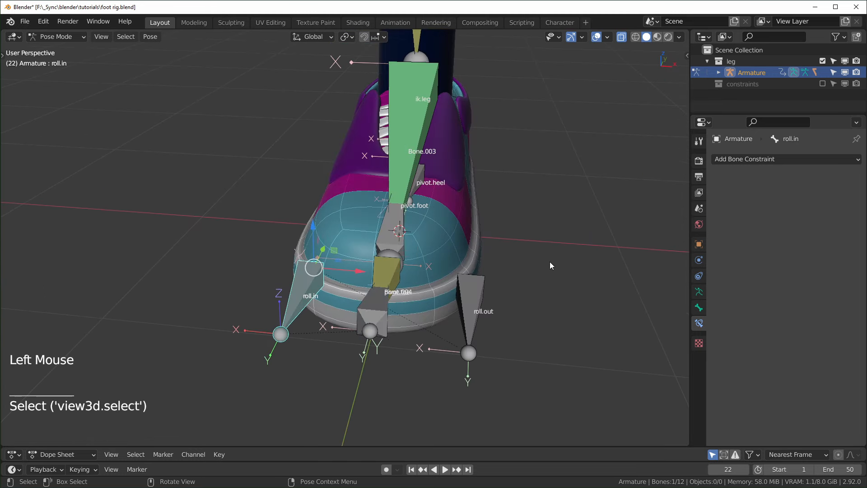
key(KP_1)
key(r)
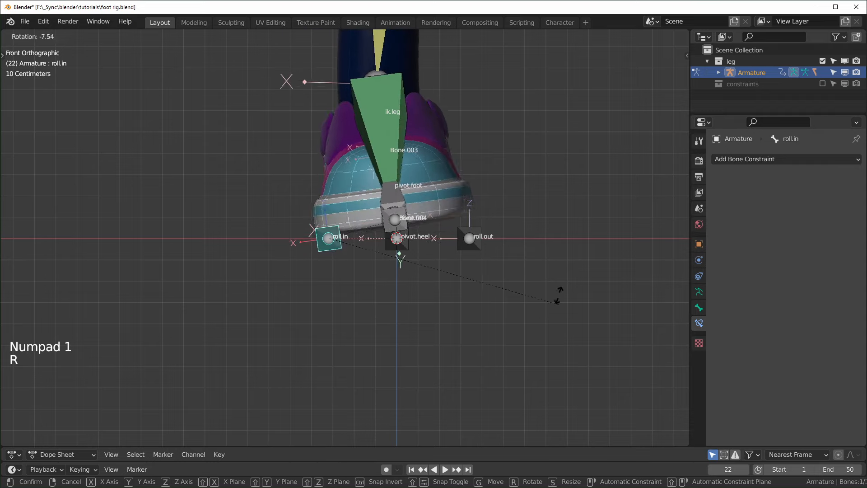
click(421, 270)
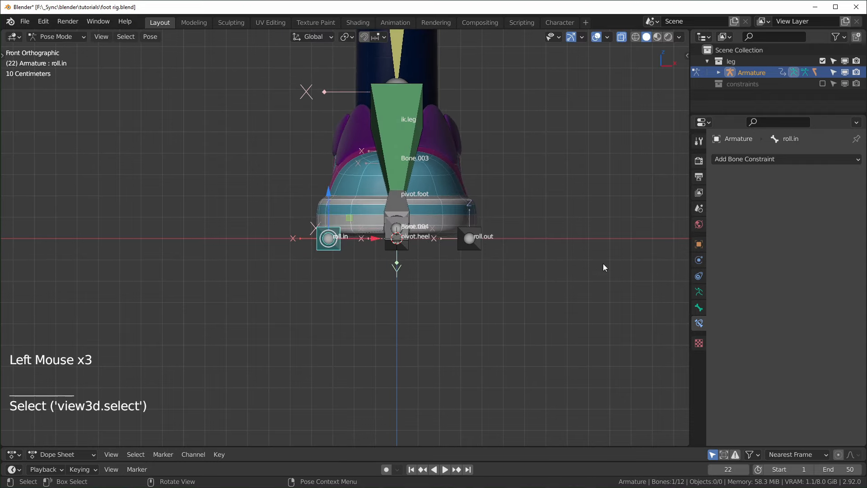
key(r)
right_click(565, 209)
click(479, 244)
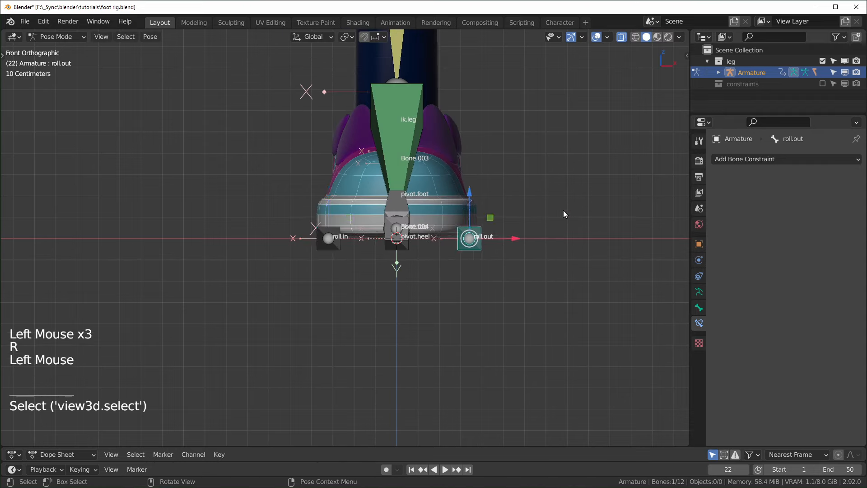
key(r)
right_click(334, 239)
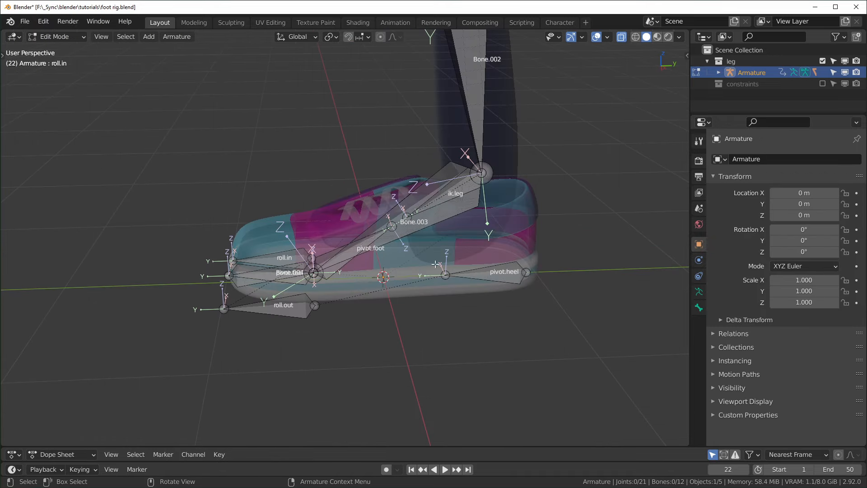
Step: Open the armature's skeleton settings and show only its second bone layer
middle_drag(346, 292, 420, 282)
middle_drag(404, 248, 445, 257)
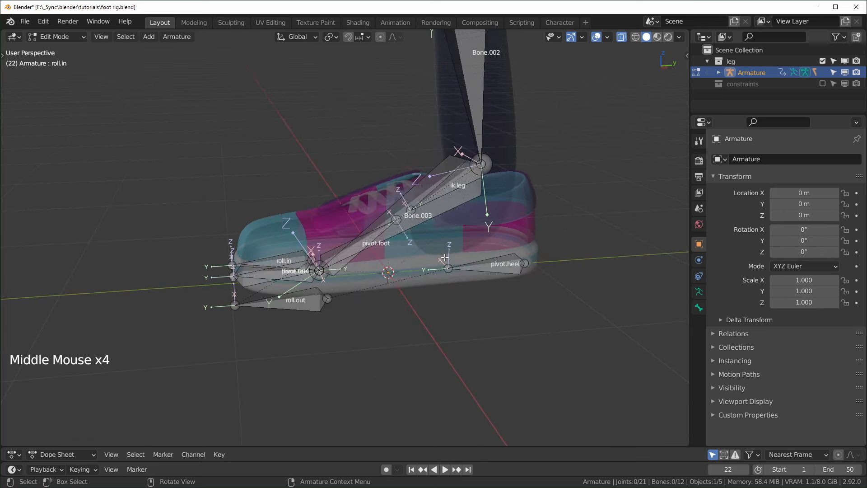
click(699, 292)
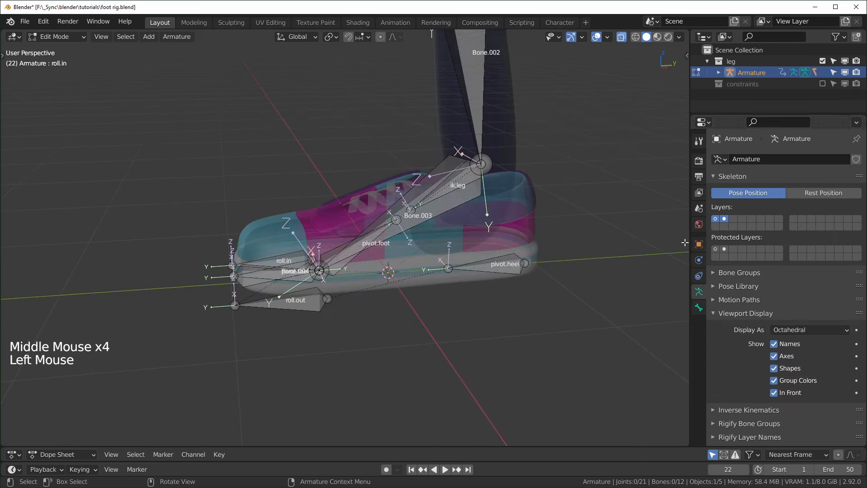
click(722, 221)
click(723, 219)
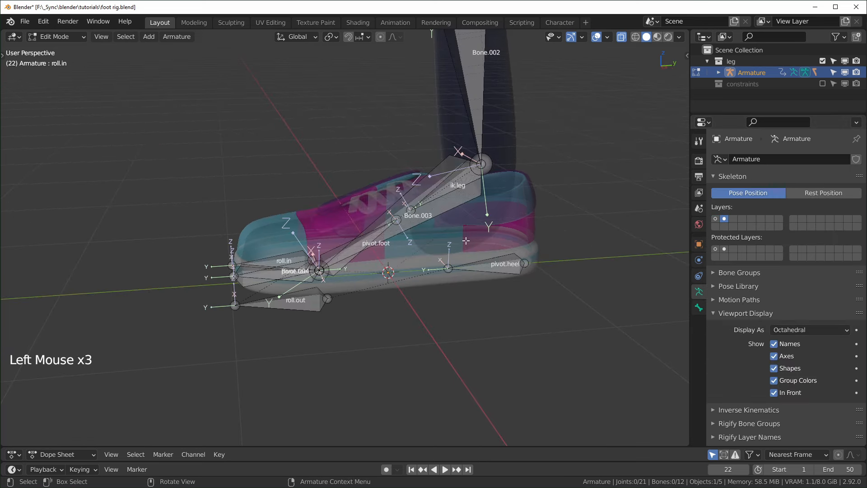
Step: Select Bone.004, Bone.003, Bone.002 and Bone.001 in Pose Mode and move them to the third bone layer
key(ctrl+Tab)
scroll(318, 297, up, 1)
click(318, 299)
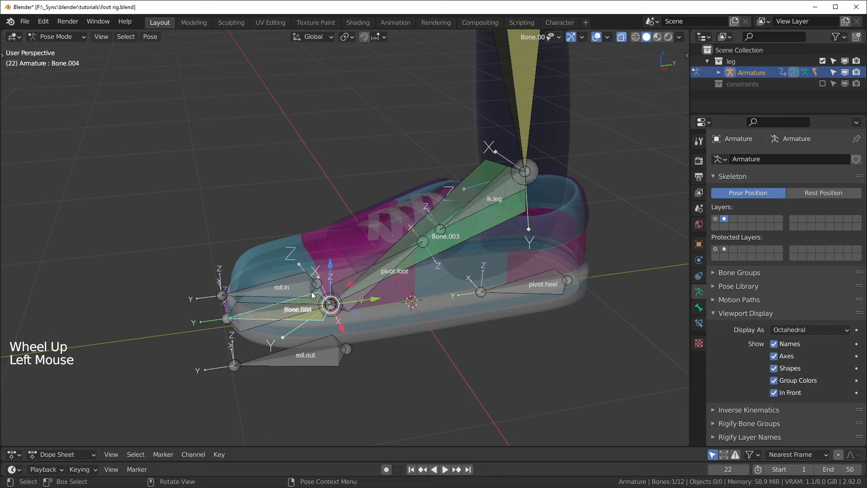
shift+click(399, 241)
scroll(407, 232, down, 2)
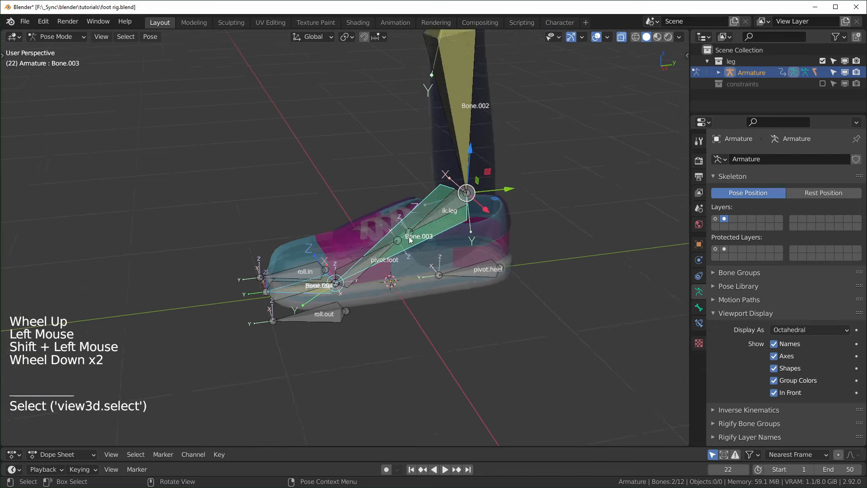
middle_drag(407, 231, 451, 108)
shift+click(459, 138)
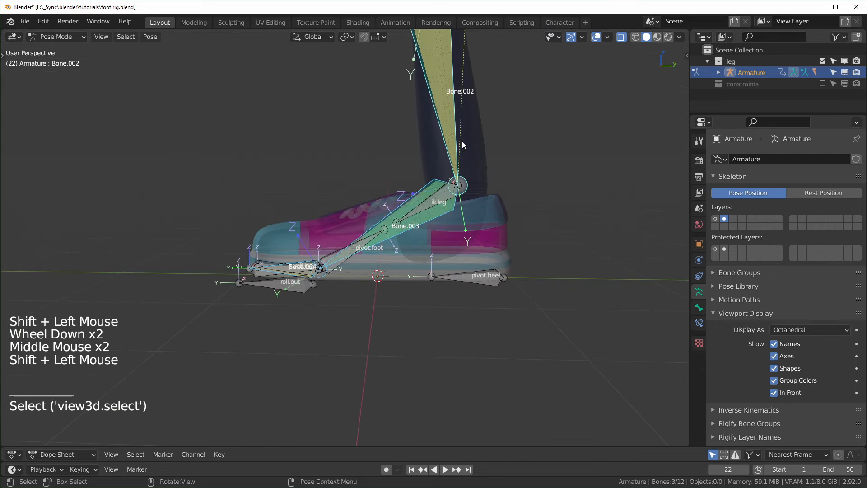
shift+middle_drag(462, 141, 434, 260)
scroll(412, 227, down, 1)
shift+middle_drag(412, 228, 416, 279)
shift+click(399, 177)
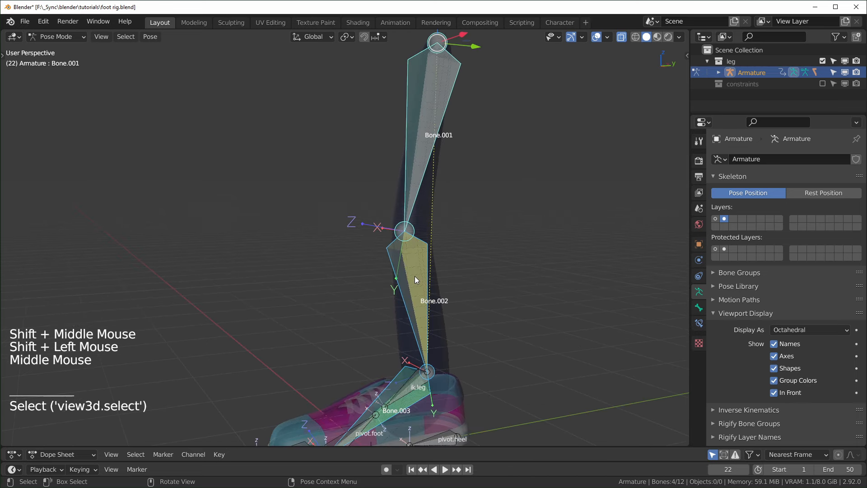
key(m)
click(443, 305)
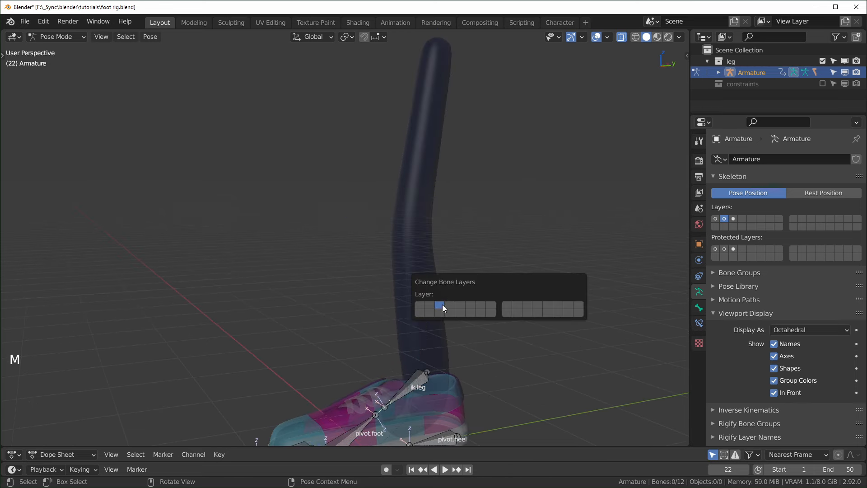
Step: Show the first bone layer to examine the Bone and target bones, and return to the second bone layer
scroll(428, 362, up, 7)
scroll(427, 362, down, 1)
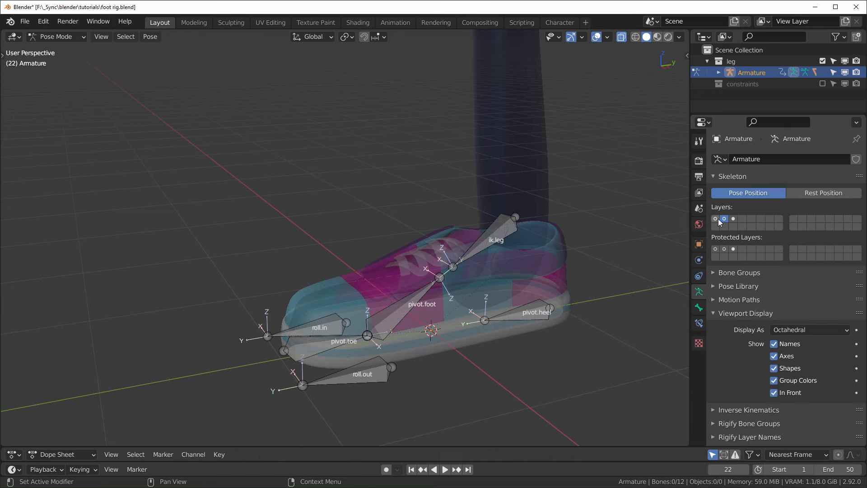
click(717, 220)
scroll(501, 226, down, 4)
shift+middle_drag(501, 226, 488, 344)
scroll(463, 290, down, 1)
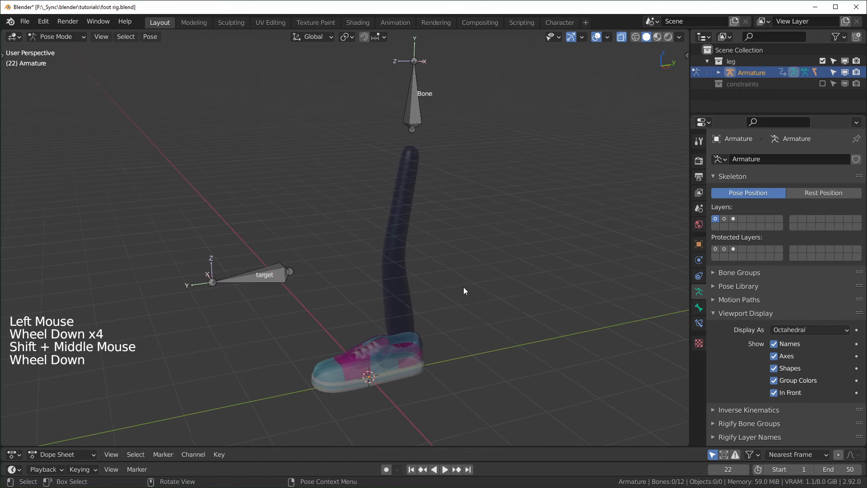
middle_drag(464, 291, 409, 127)
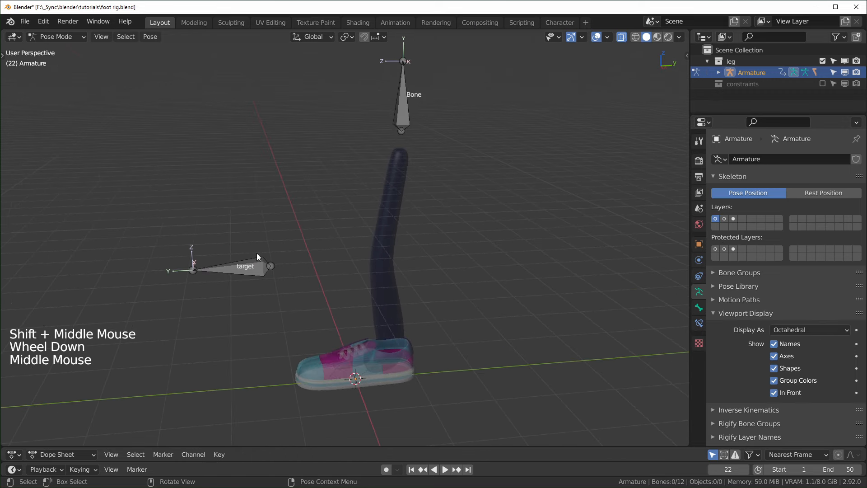
scroll(273, 280, up, 2)
shift+middle_drag(278, 312, 351, 300)
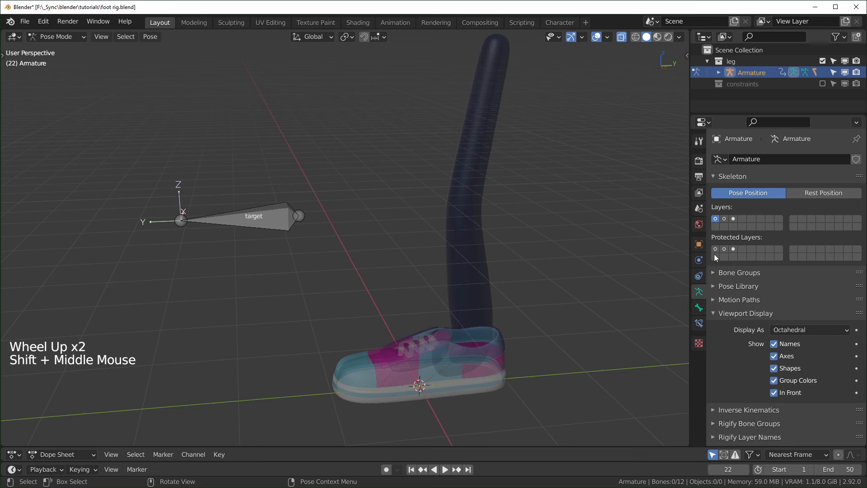
click(724, 219)
key(Home)
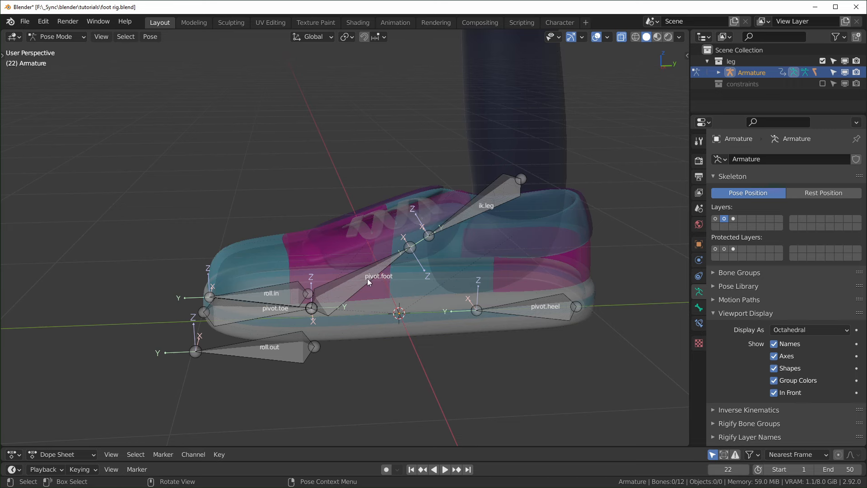
Step: Duplicate the pivot.heel bone in place in Edit Mode
scroll(522, 333, down, 1)
shift+middle_drag(522, 333, 174, 270)
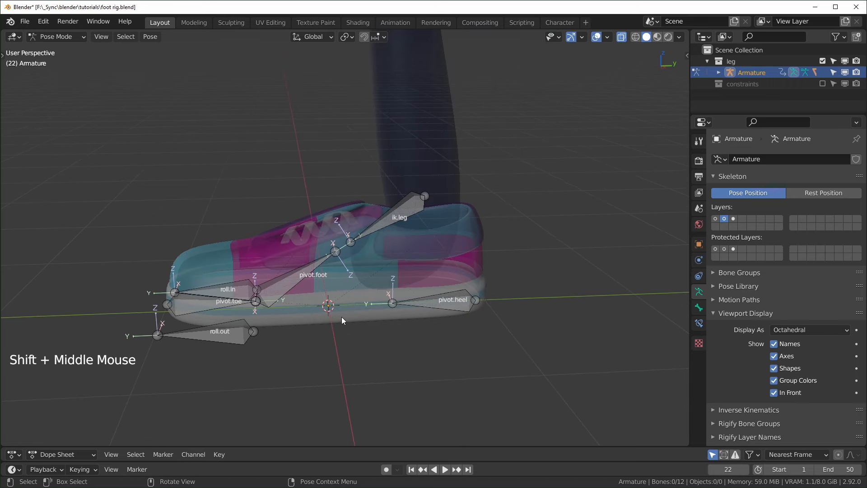
scroll(452, 316, up, 1)
shift+middle_drag(451, 316, 458, 293)
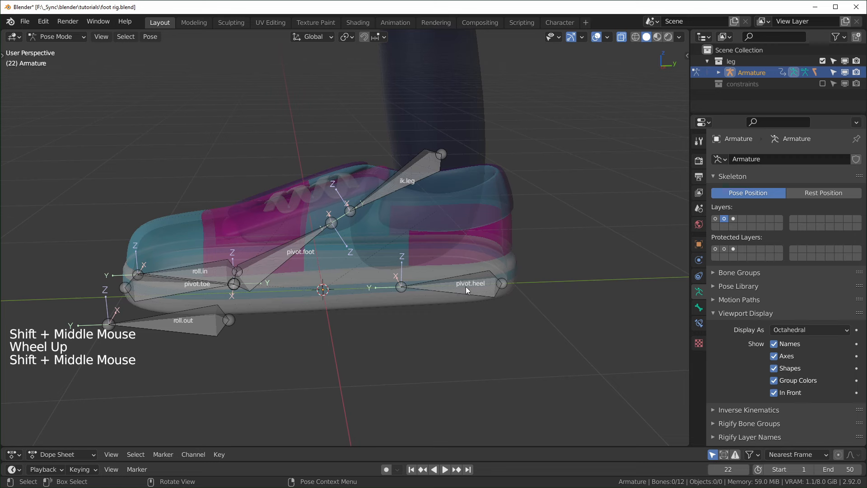
key(Tab)
click(466, 288)
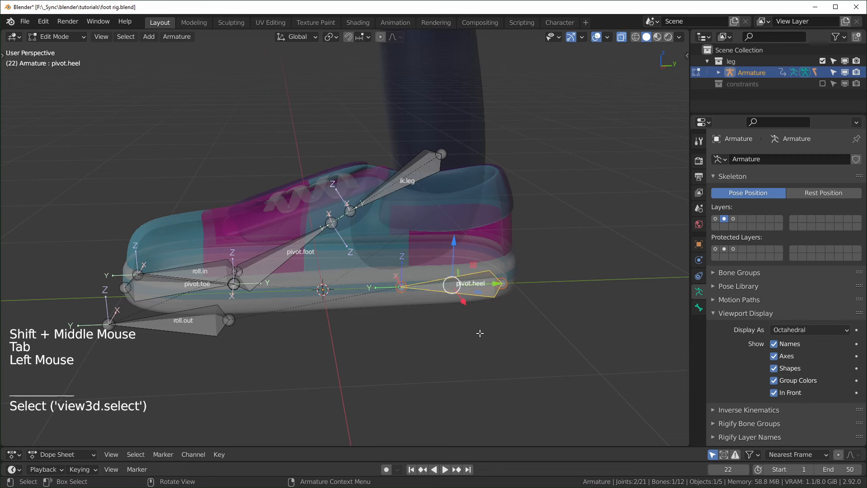
key(shift+d)
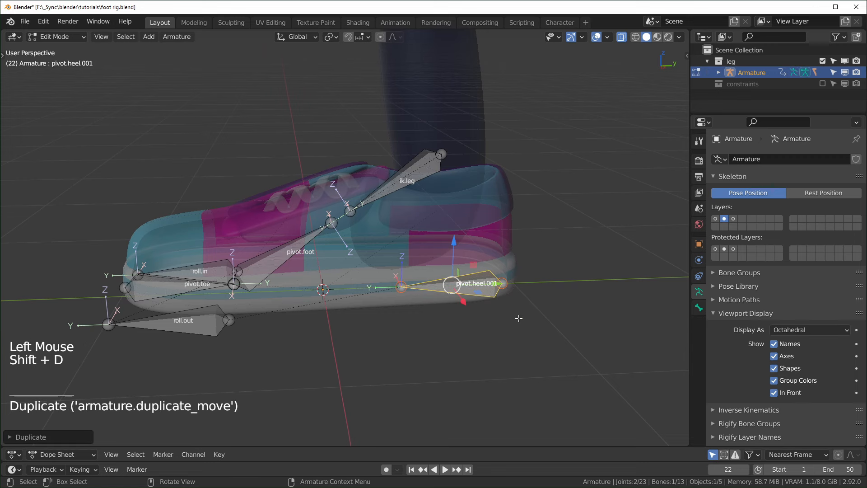
Step: Set the duplicated heel bone's length to about 0.82 m and rename it ctrl.foot
key(n)
drag(631, 195, 665, 195)
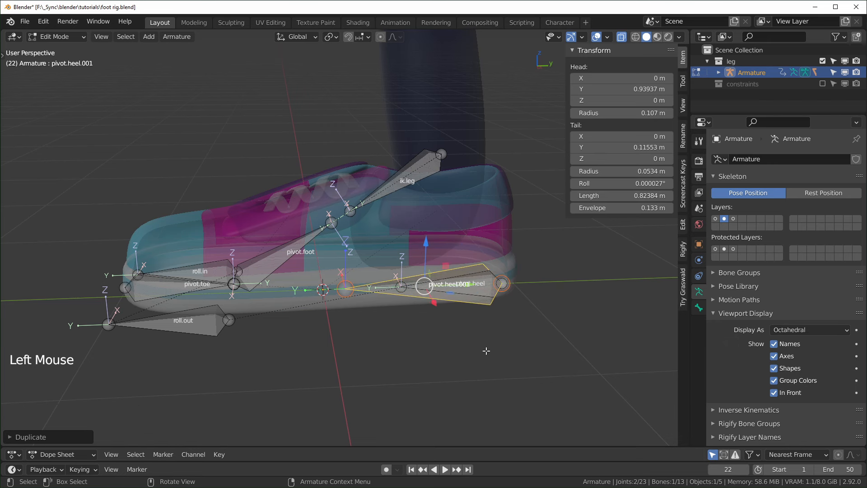
key(F2)
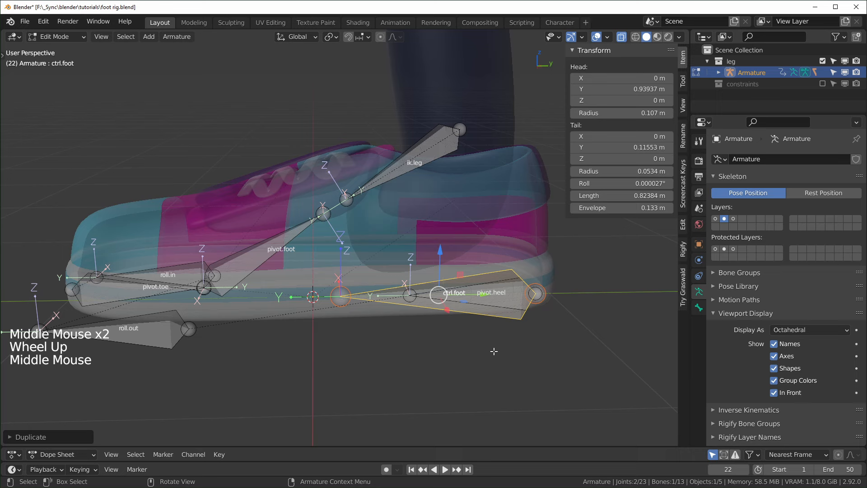
scroll(494, 351, down, 1)
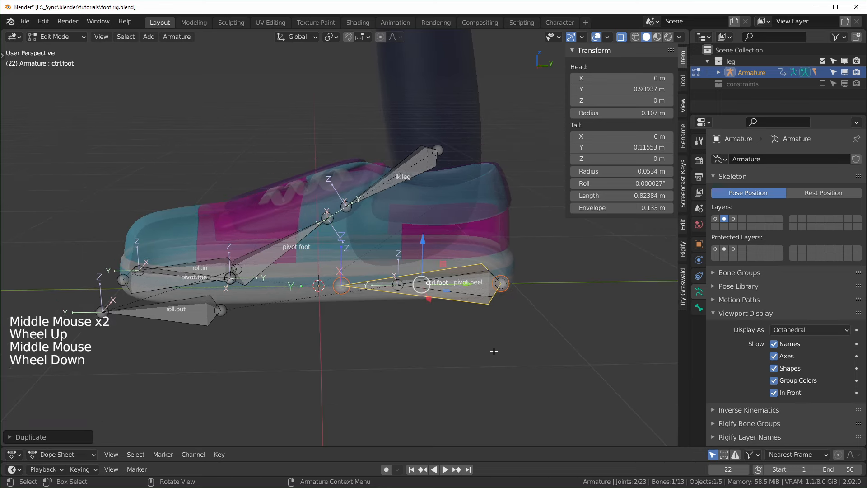
Step: Try rotating ctrl.foot about the global X axis in Pose Mode and cancel the rotation
key(Tab)
middle_drag(494, 351, 489, 346)
key(r)
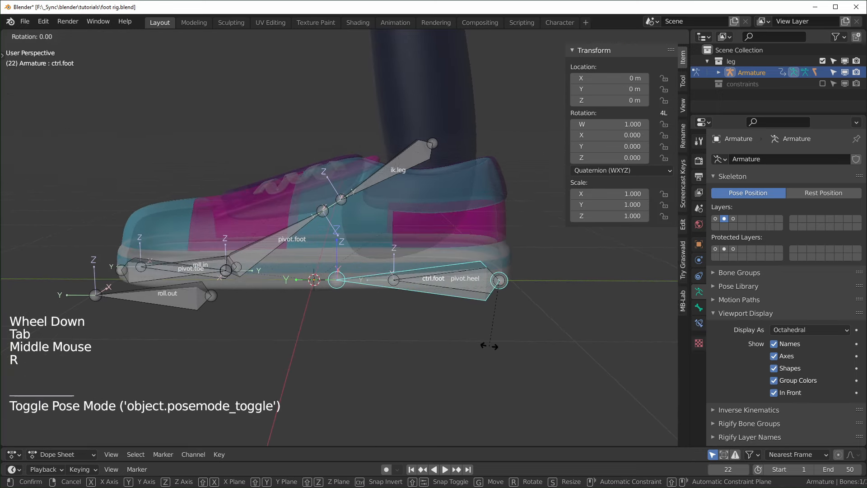
key(x)
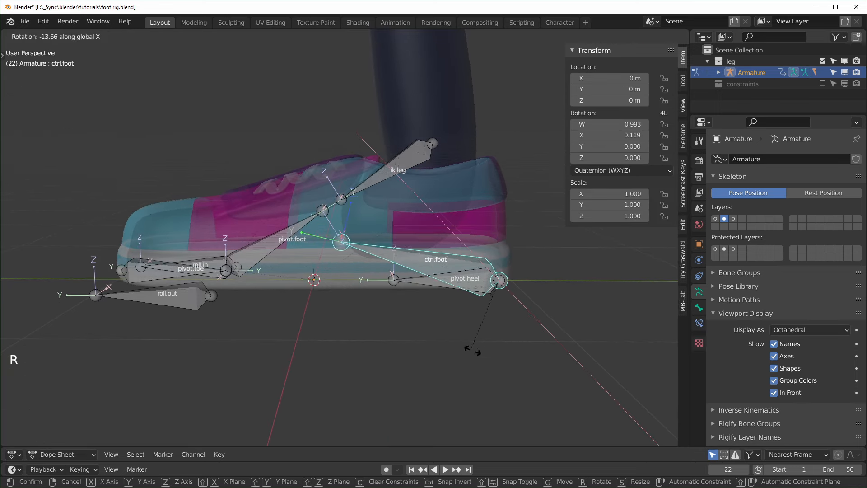
right_click(470, 322)
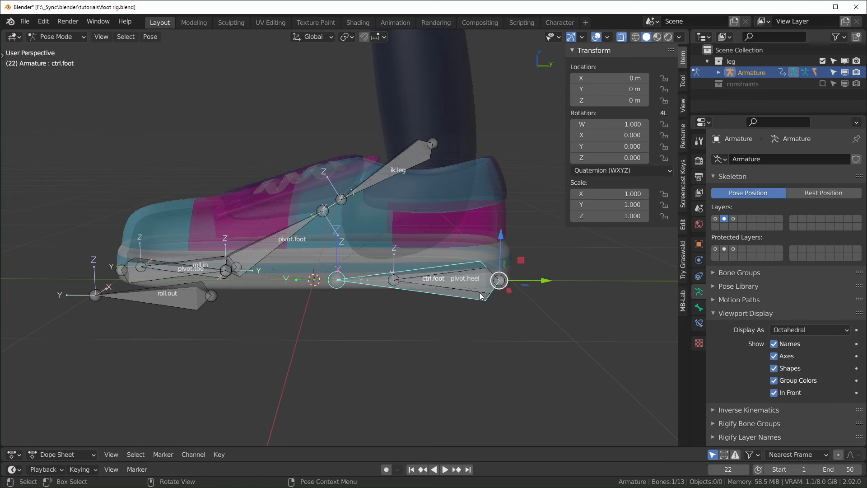
Step: Add a Copy Rotation bone constraint to pivot.heel
scroll(481, 296, up, 1)
middle_drag(482, 295, 492, 299)
scroll(492, 299, up, 1)
click(514, 288)
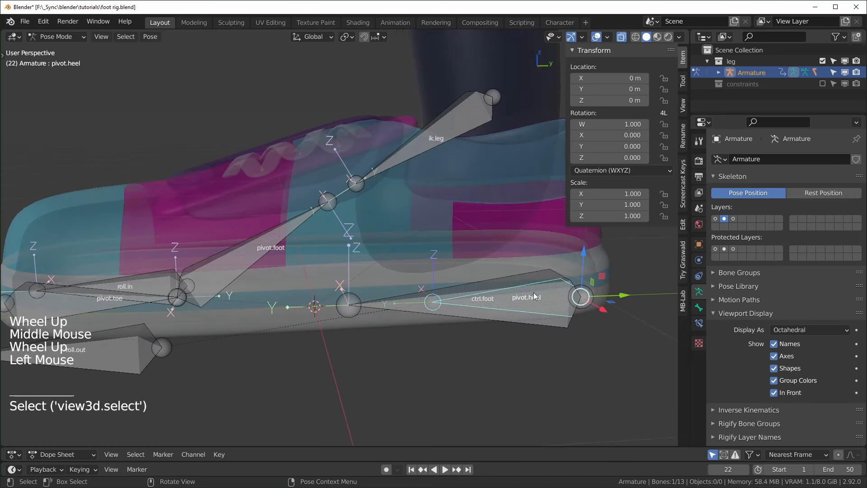
click(701, 322)
click(742, 159)
click(663, 203)
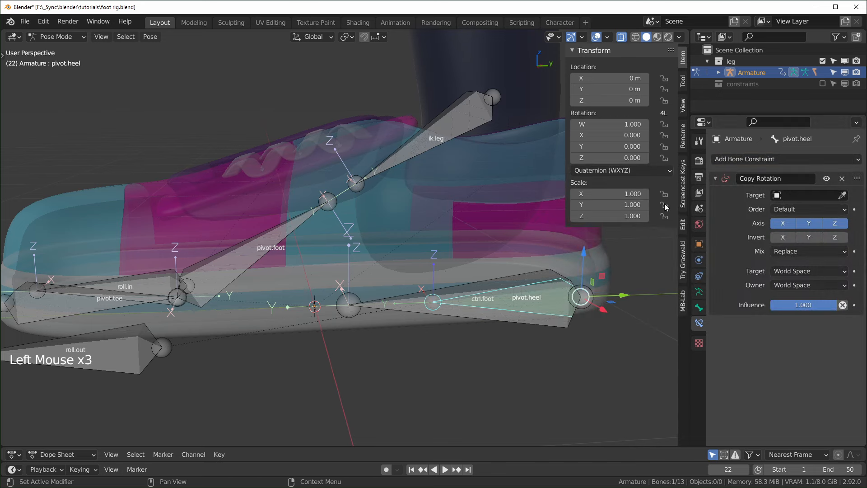
Step: Set the Copy Rotation constraint's target to Armature and its target bone to ctrl.foot
shift+middle_drag(596, 276, 574, 277)
click(806, 195)
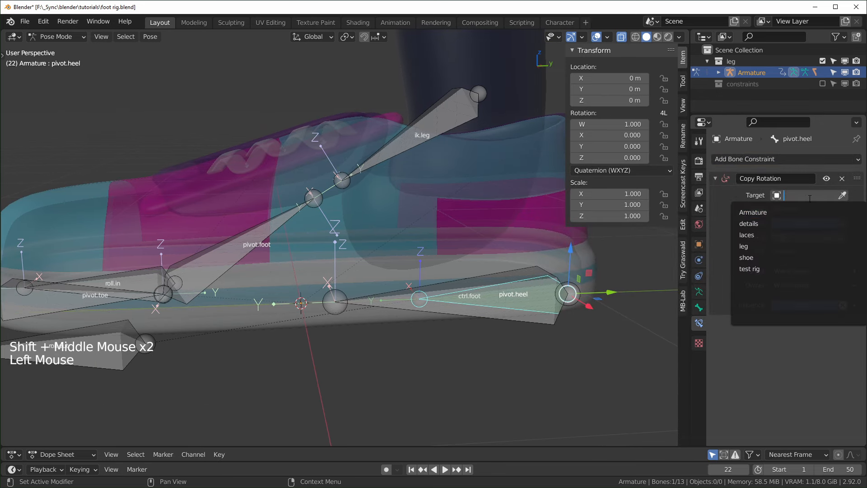
click(771, 213)
click(798, 209)
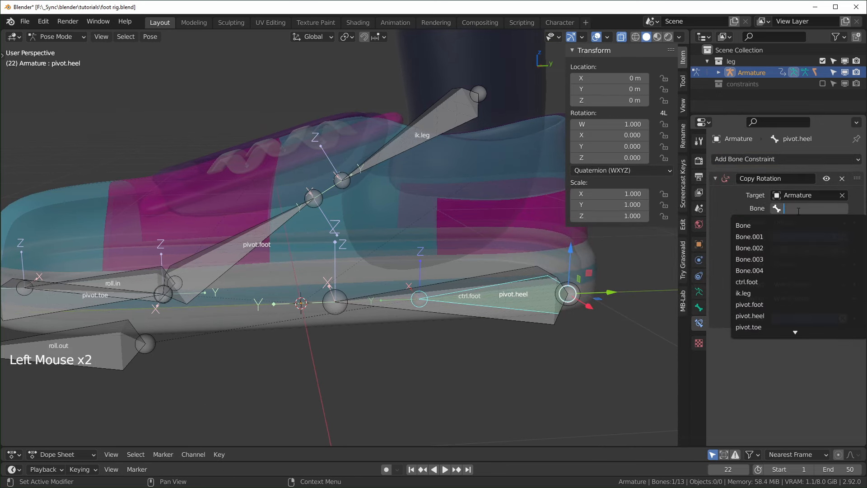
text(ctrl)
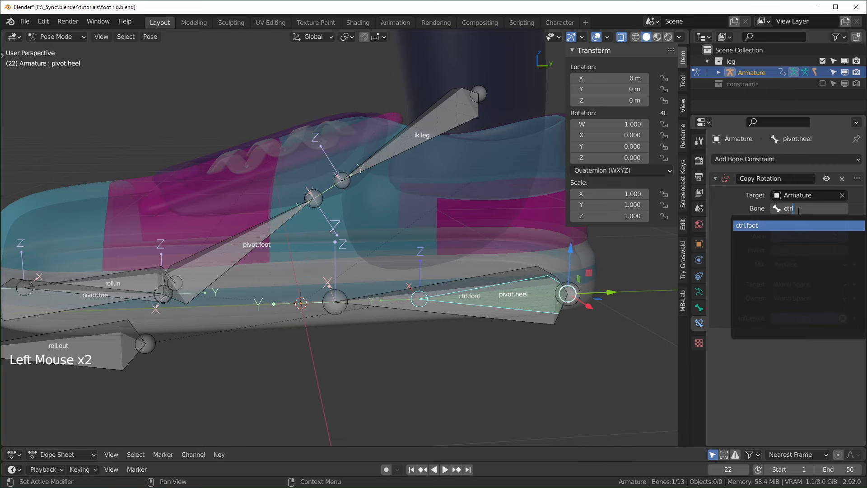
click(779, 224)
Step: Try rotating ctrl.foot up and down about the X axis in perspective and side views, then cancel each rotation
click(451, 303)
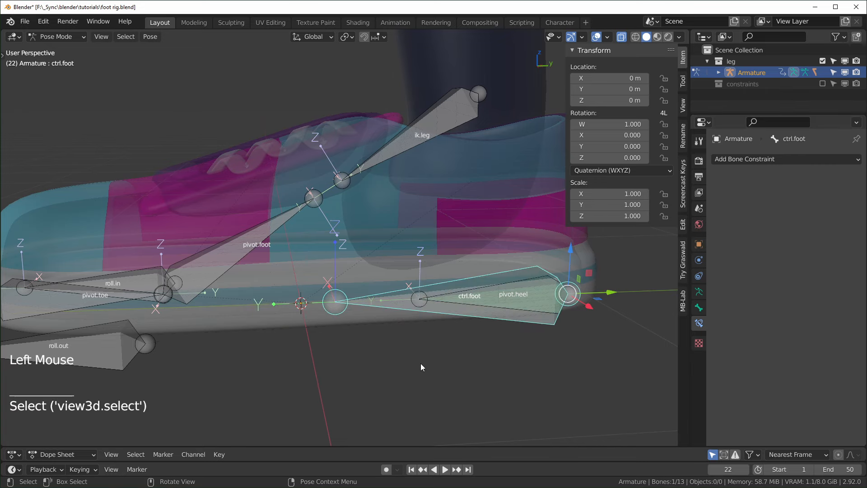
key(r)
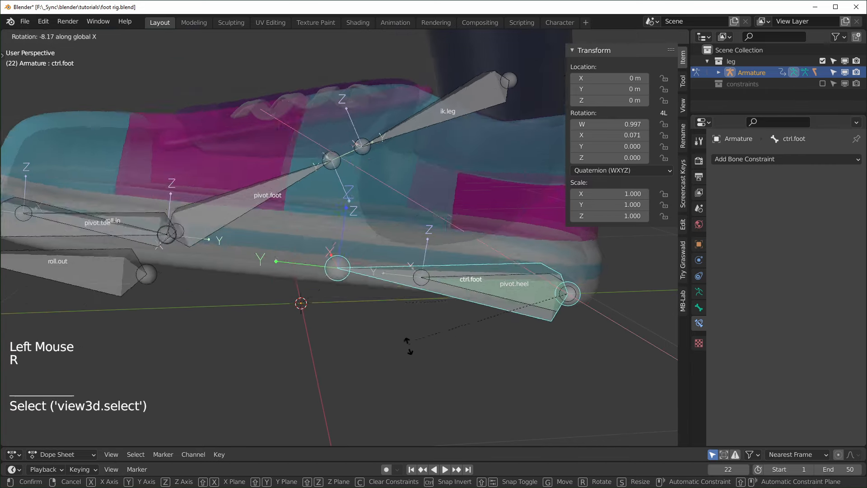
right_click(408, 330)
scroll(407, 335, down, 2)
key(r)
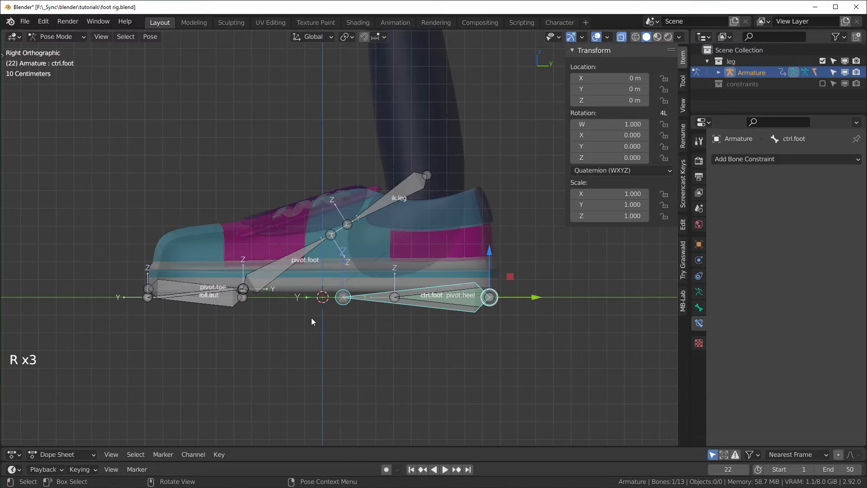
key(r)
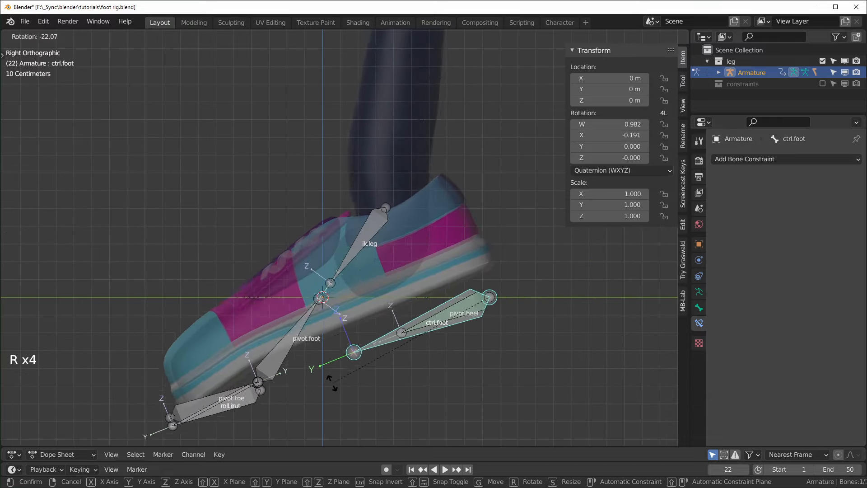
right_click(404, 348)
Step: Add a Limit Location constraint to pivot.heel and set its owner space to Local Space
click(454, 296)
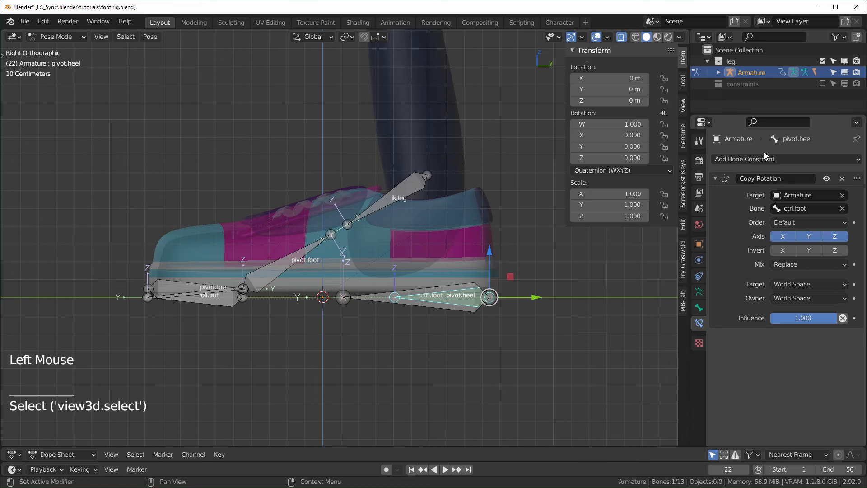
click(750, 159)
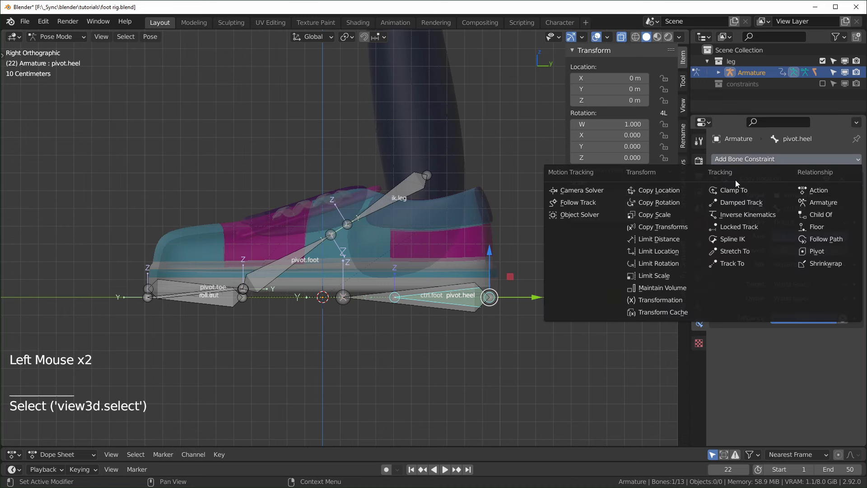
click(671, 251)
scroll(801, 419, down, 5)
click(803, 416)
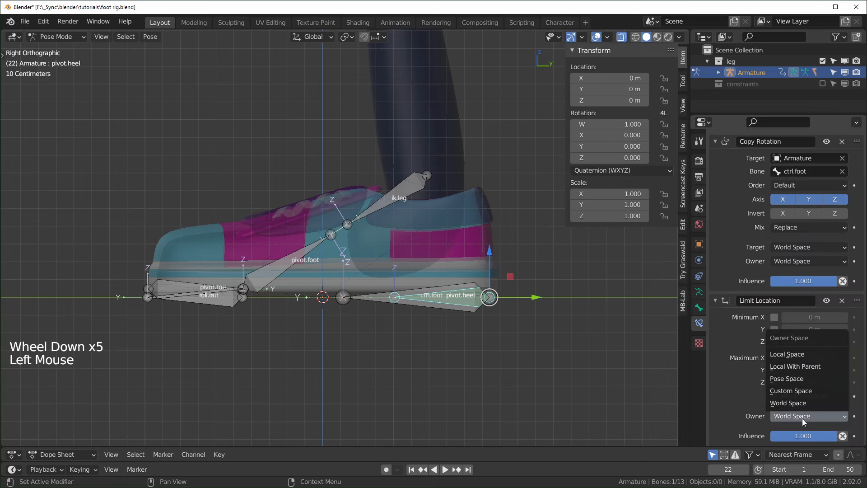
click(809, 354)
Step: Set pivot.heel's Copy Rotation target and owner spaces to Local Space and its mix mode to After Original
click(821, 248)
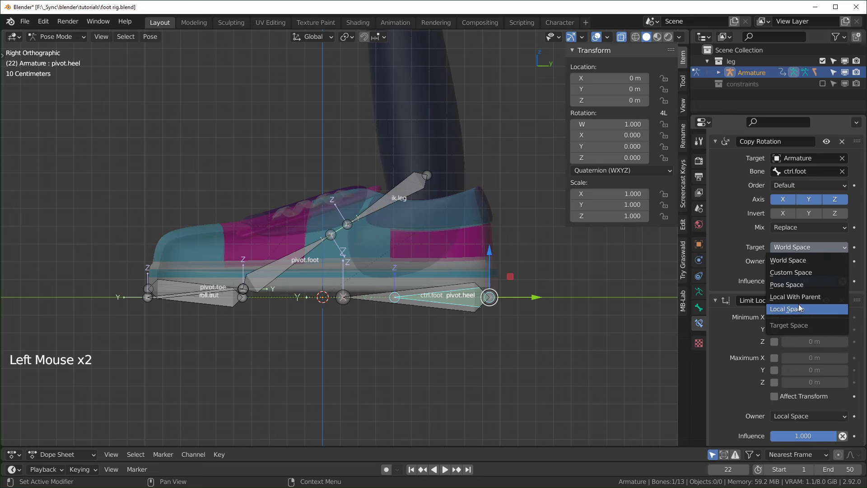
click(798, 309)
click(806, 261)
click(798, 320)
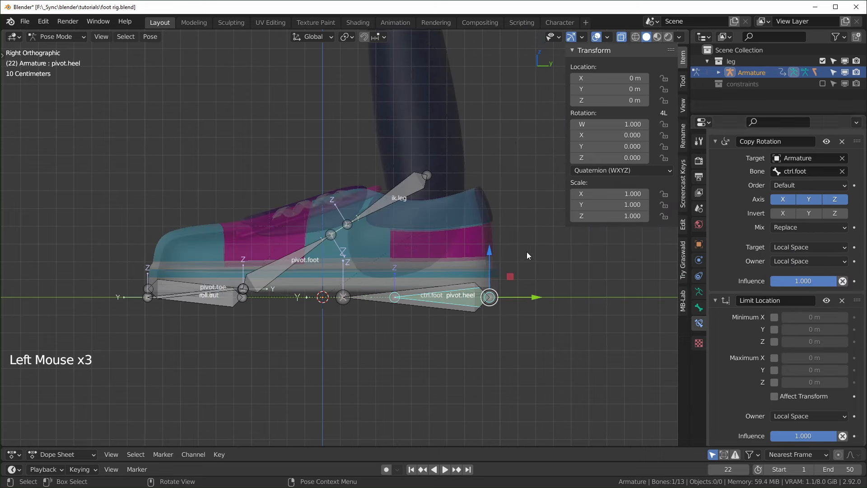
click(801, 227)
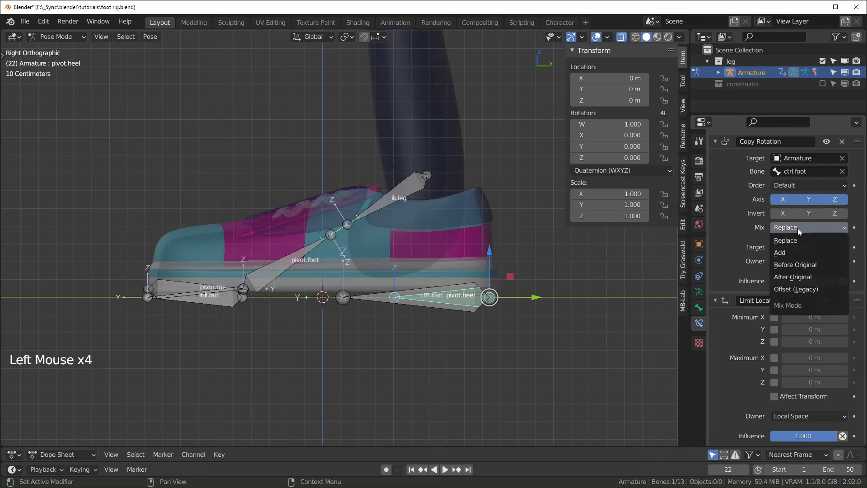
click(803, 277)
Step: Try rotating pivot.heel in the side view and cancel the rotation
scroll(476, 347, up, 2)
click(490, 316)
click(482, 348)
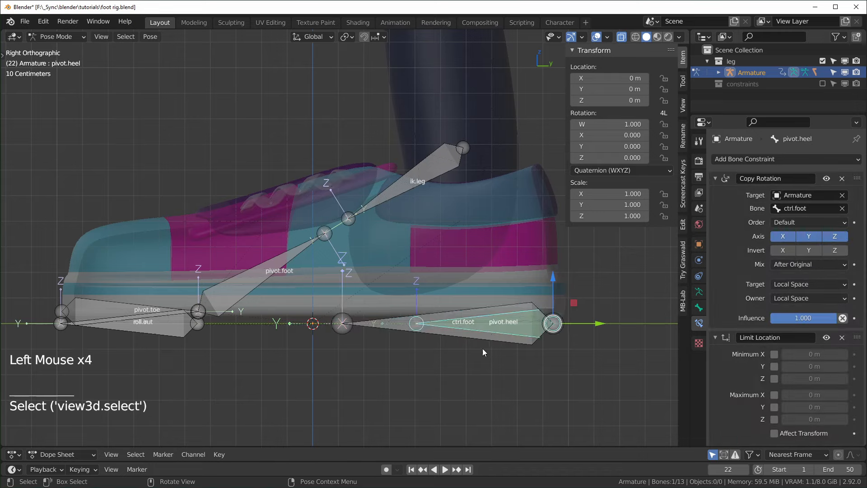
key(r)
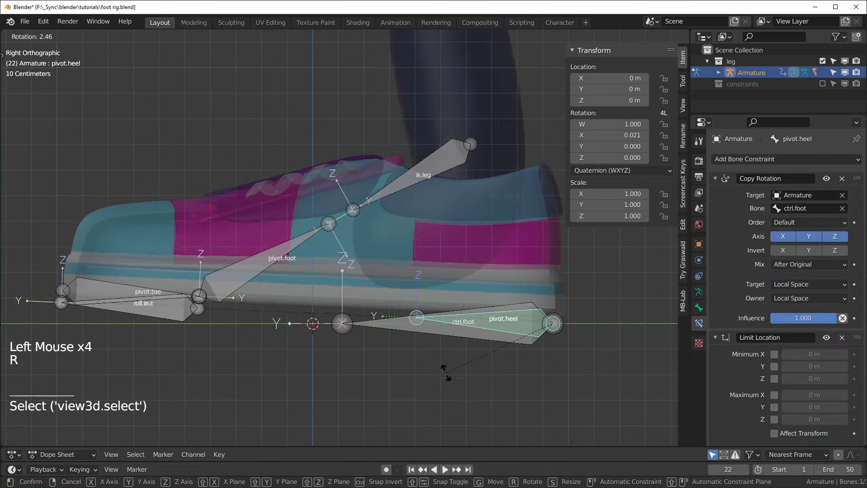
right_click(447, 373)
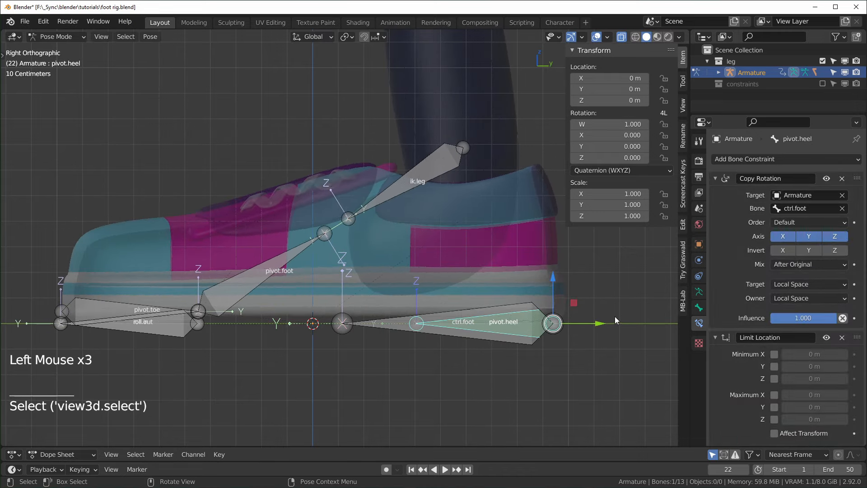
Step: Replace pivot.heel's Limit Location constraint with a Limit Rotation constraint
middle_drag(614, 316, 548, 315)
click(842, 338)
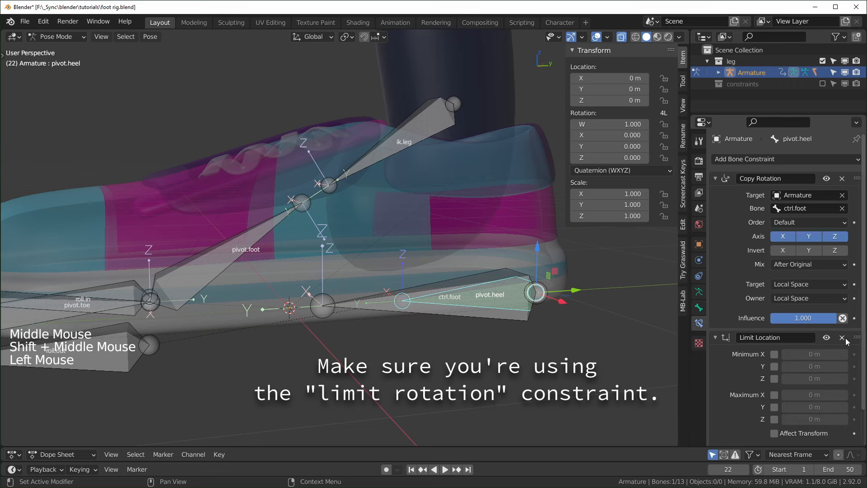
click(803, 156)
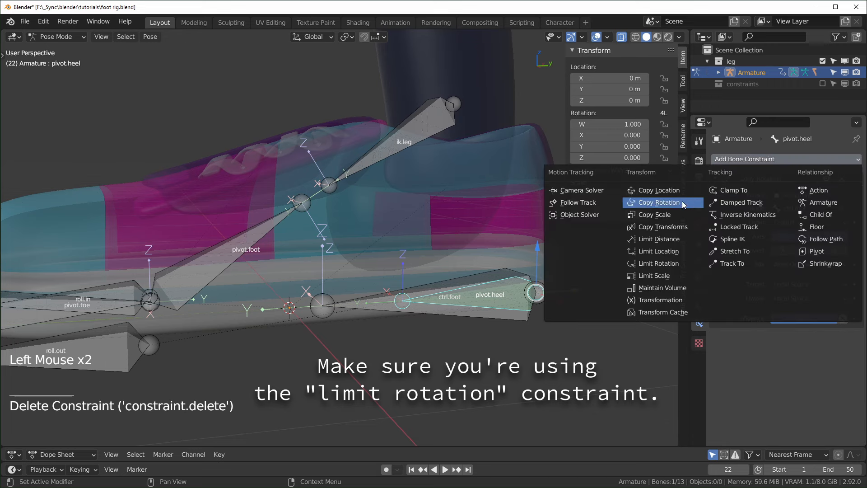
click(663, 263)
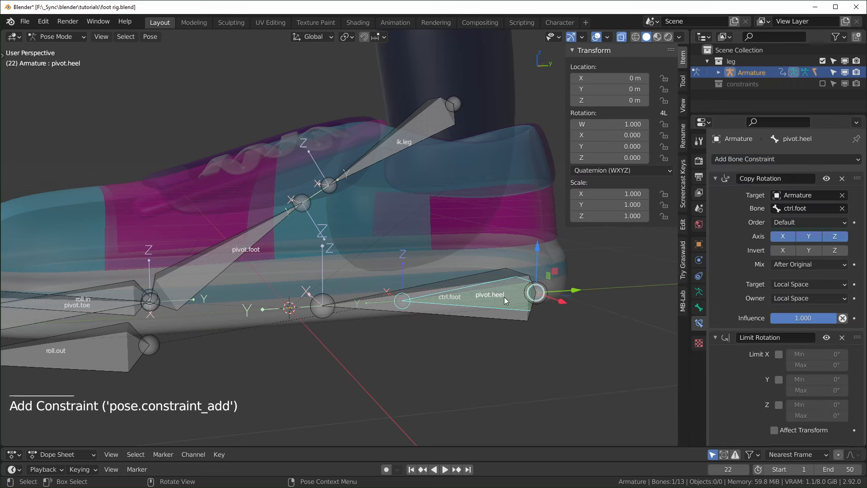
Step: Try rotating ctrl.foot about its local X axis so the toe lifts, then cancel the rotation
mouse_move(460, 335)
middle_down()
mouse_move(469, 364)
mouse_move(463, 335)
middle_up()
click(383, 319)
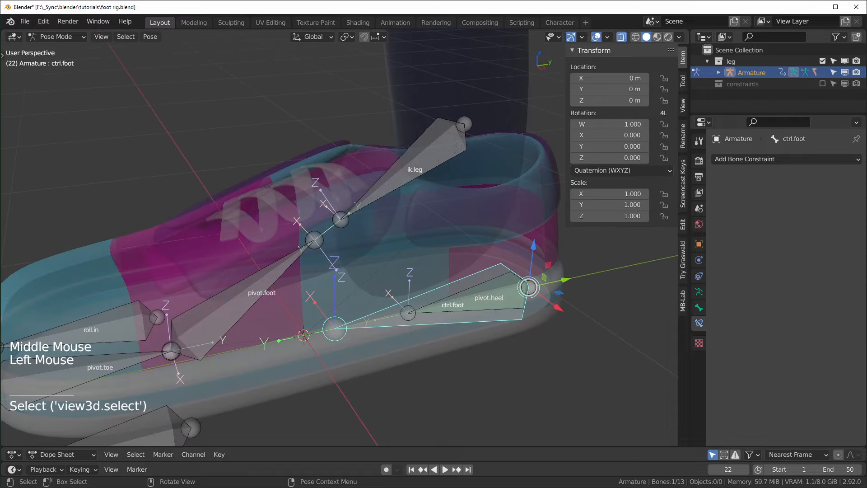
key(r)
key(x)
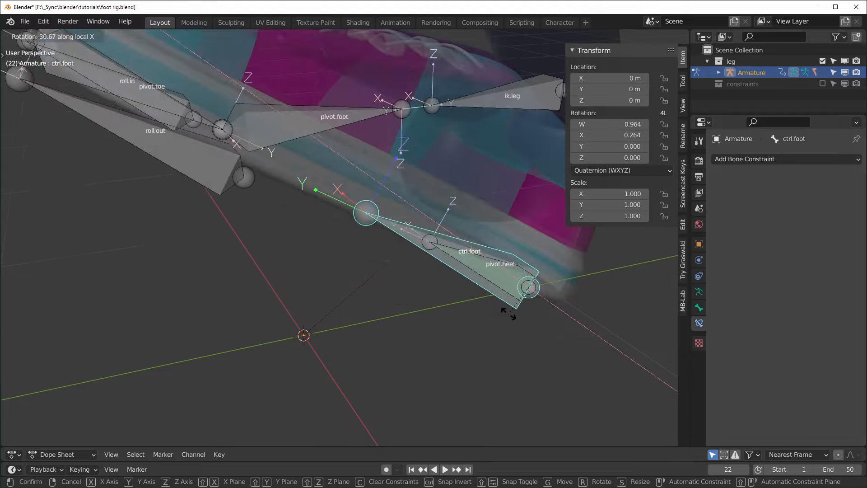
key(Escape)
Step: Enable the X limit in pivot.heel's Limit Rotation constraint
click(437, 329)
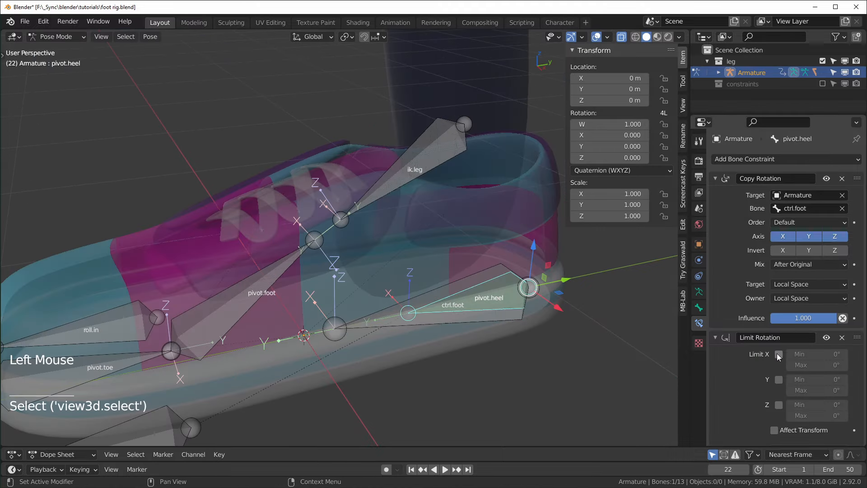
click(778, 354)
Step: Try rotating ctrl.foot upward about its local X axis with the heel limit enabled, then cancel the rotation
middle_drag(579, 391, 560, 368)
click(382, 342)
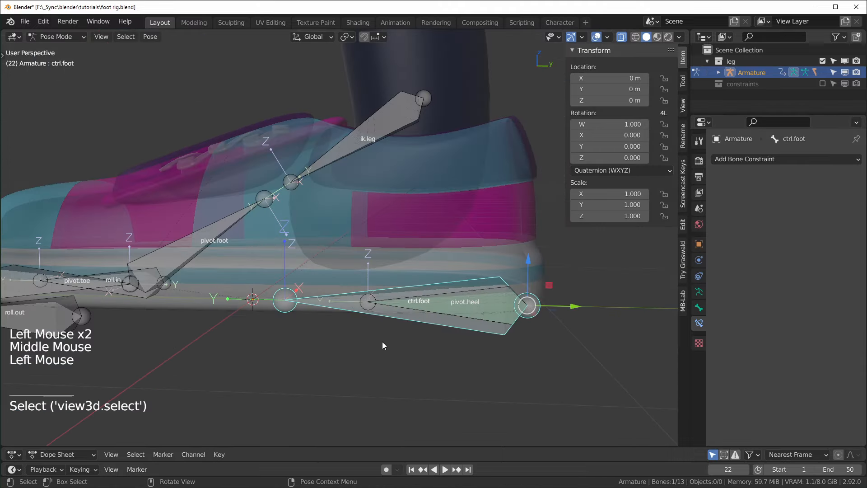
key(r)
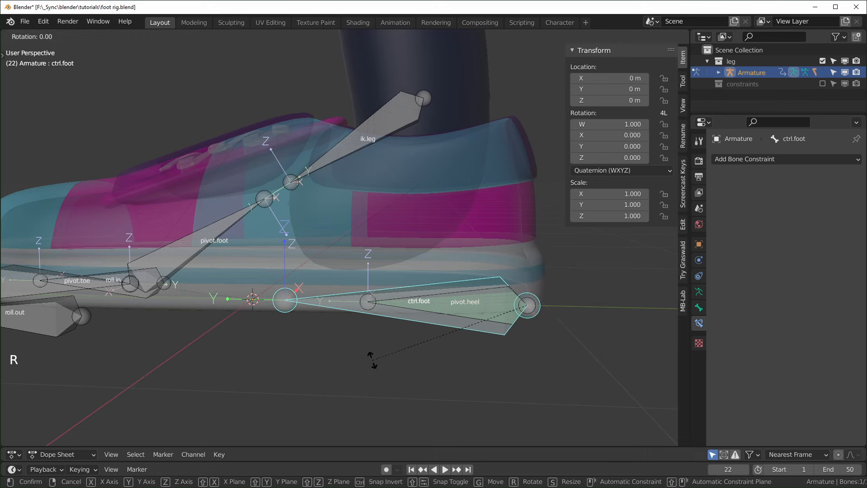
key(x)
key(x)
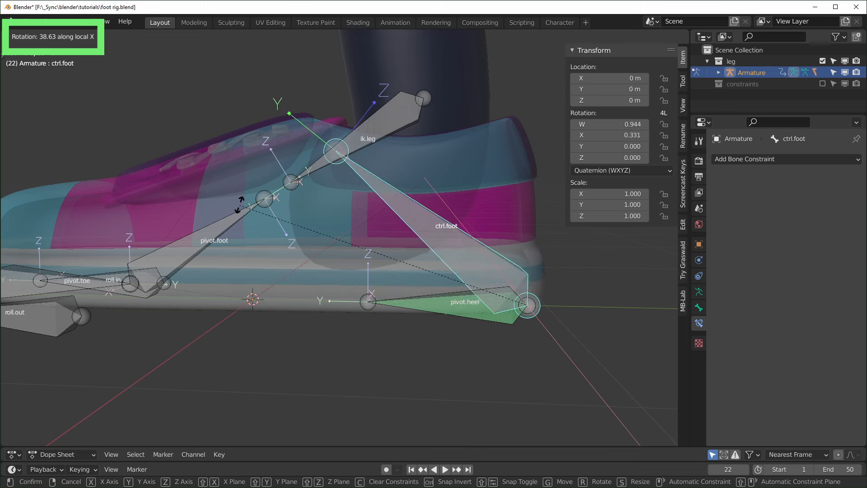
right_click(448, 397)
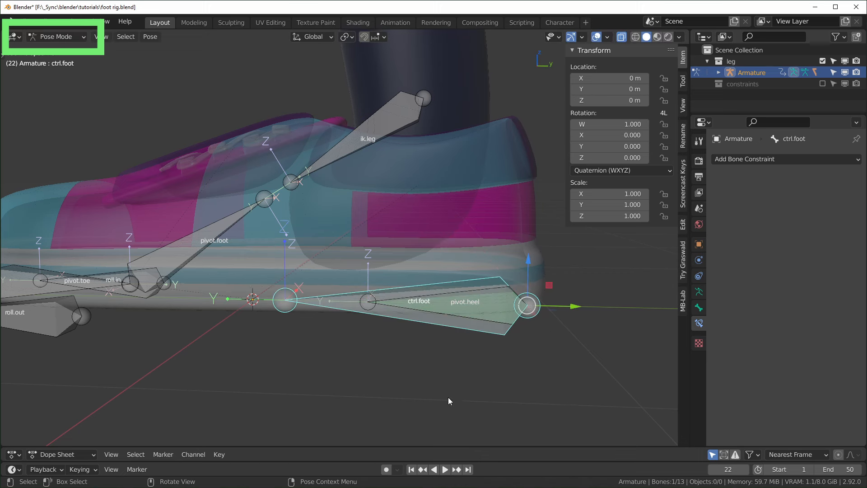
Step: Set the maximum X angle of pivot.heel's Limit Rotation constraint to 45°
click(436, 295)
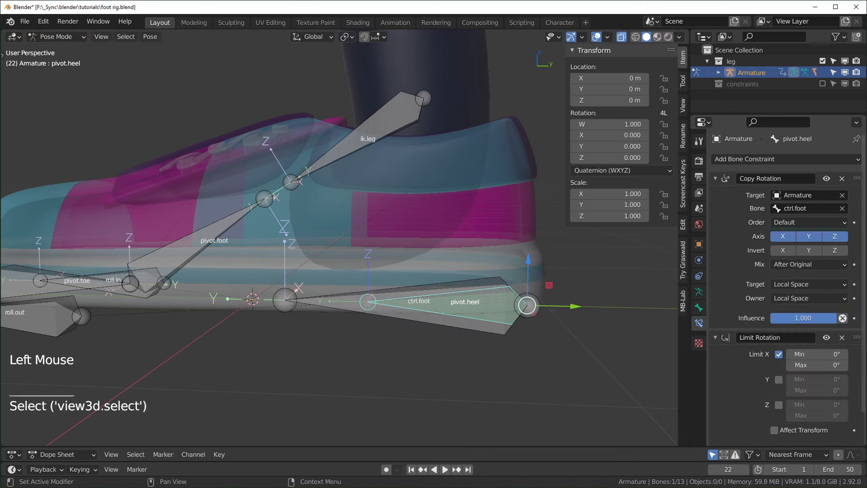
click(822, 365)
text(45)
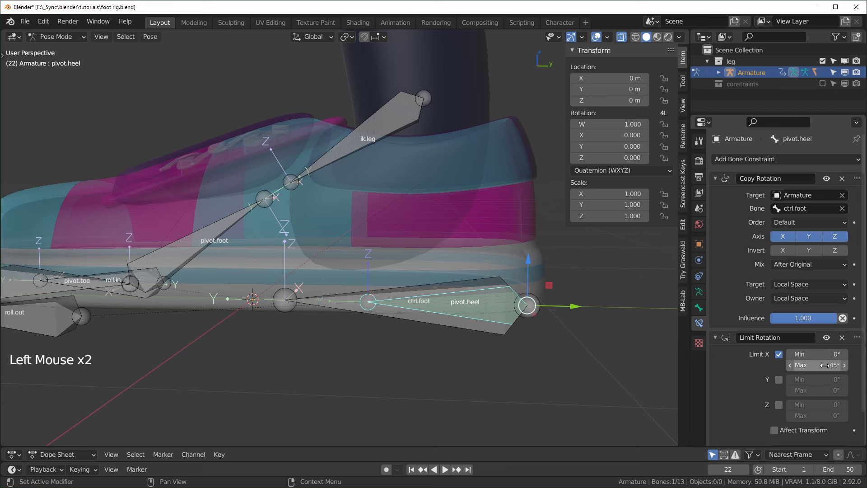
key(Return)
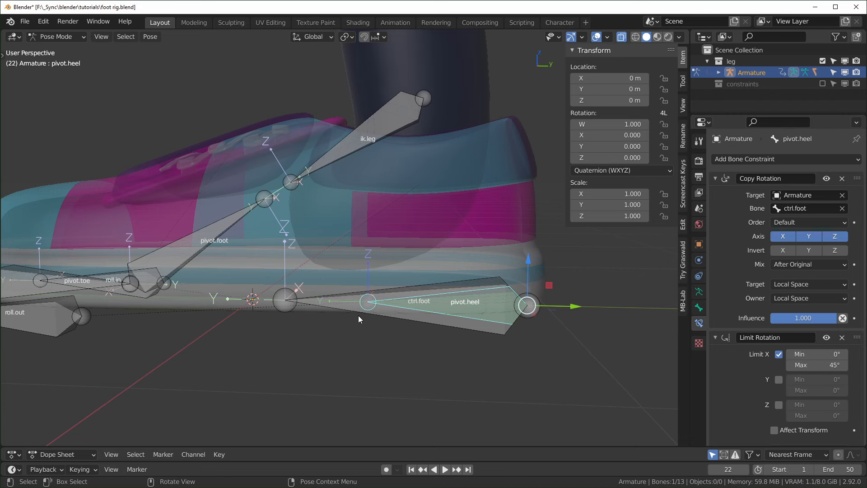
Step: Try rotating ctrl.foot about the X axis to test the heel's rotation range
scroll(359, 315, down, 3)
middle_drag(360, 317, 361, 318)
click(398, 277)
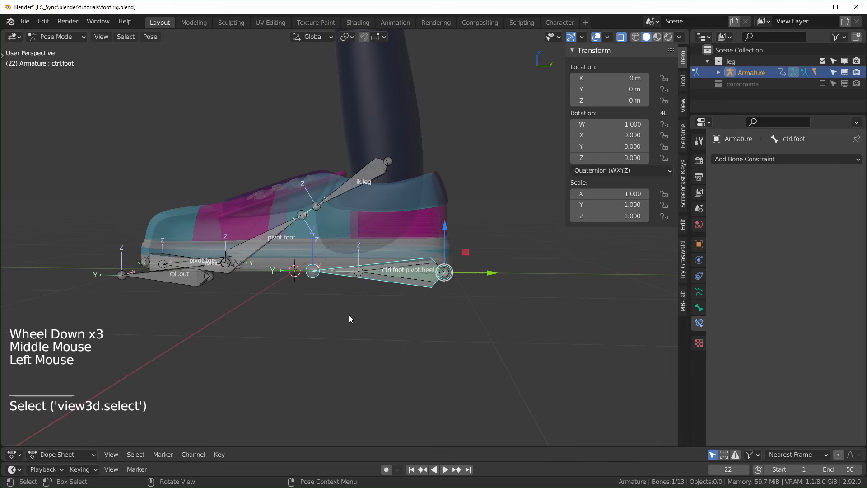
key(r)
key(x)
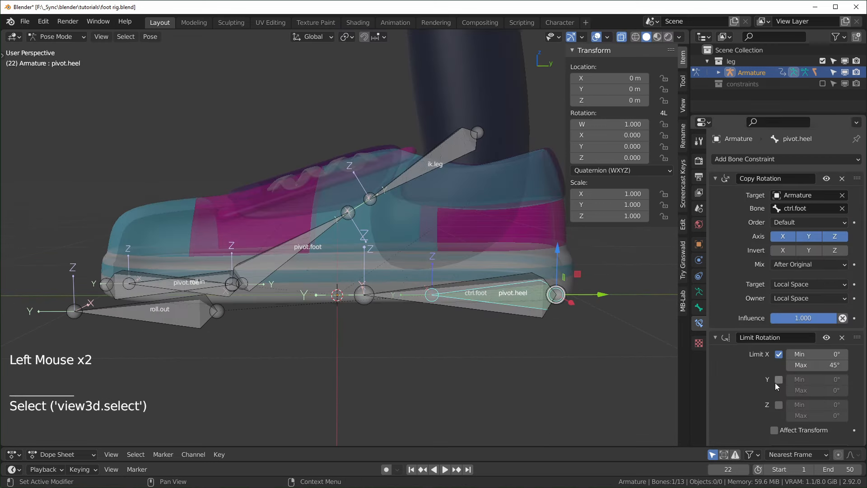
Step: Set the owner space of pivot.heel's Limit Rotation constraint to Local Space
scroll(774, 383, down, 4)
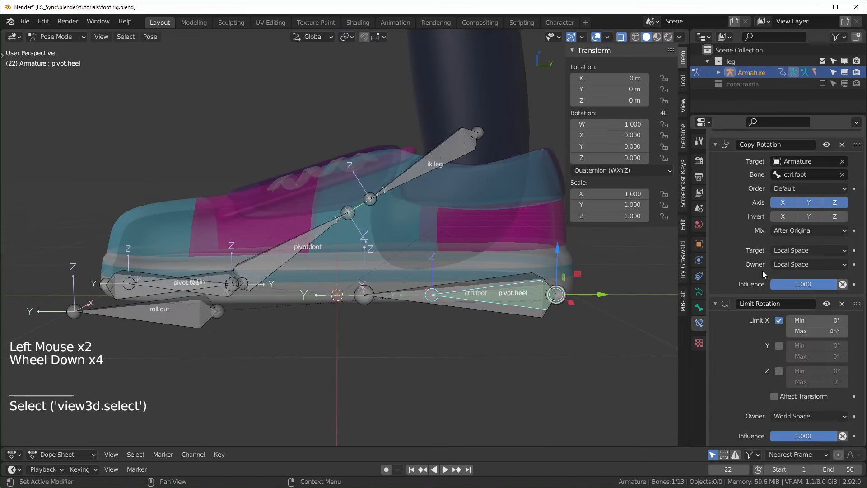
click(810, 414)
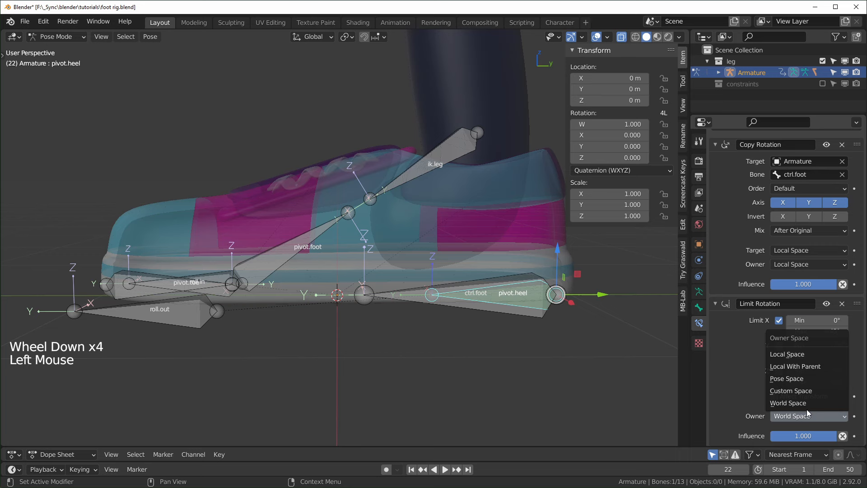
click(795, 355)
Step: Try rotating ctrl.foot downward about the global X axis to test the local-space limit, then cancel the rotation
scroll(495, 332, up, 1)
shift+middle_drag(495, 332, 490, 364)
click(379, 314)
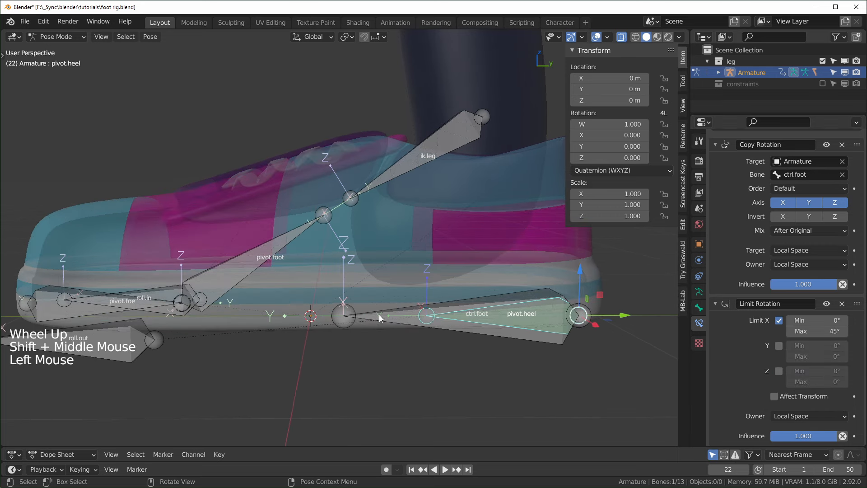
key(r)
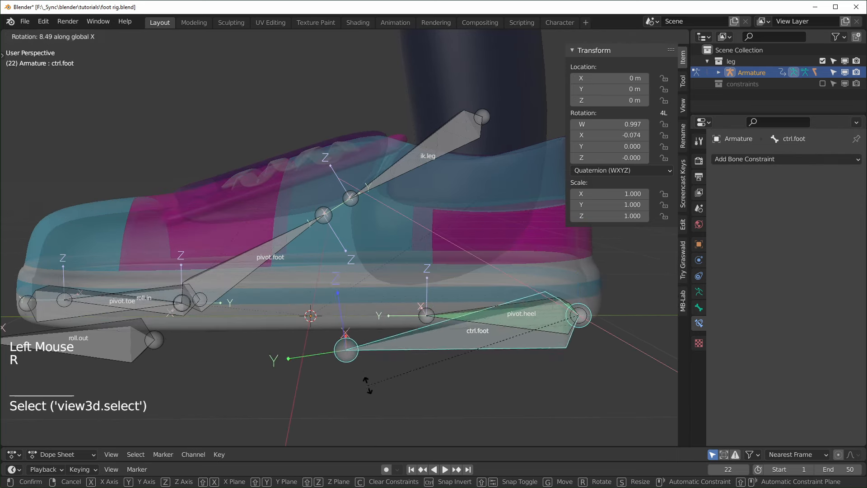
right_click(387, 414)
Step: Try rotating pivot.foot about its local X axis to check its rotation direction, then cancel the rotation
click(235, 267)
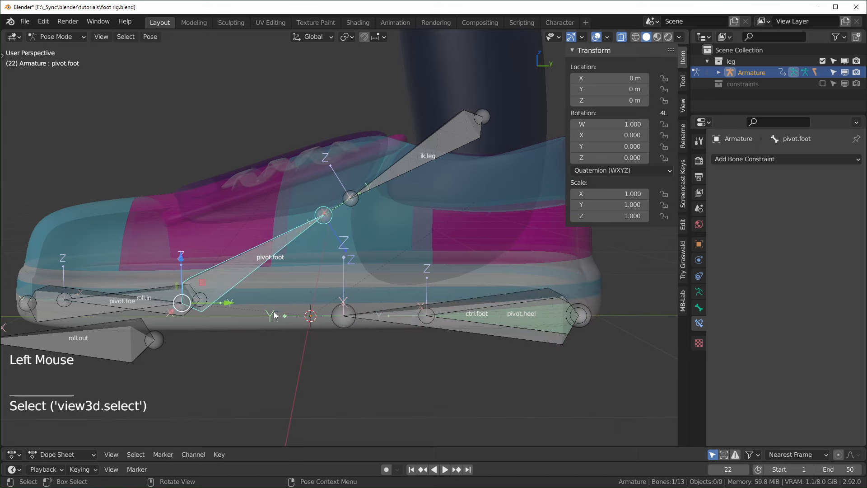
key(r)
key(x)
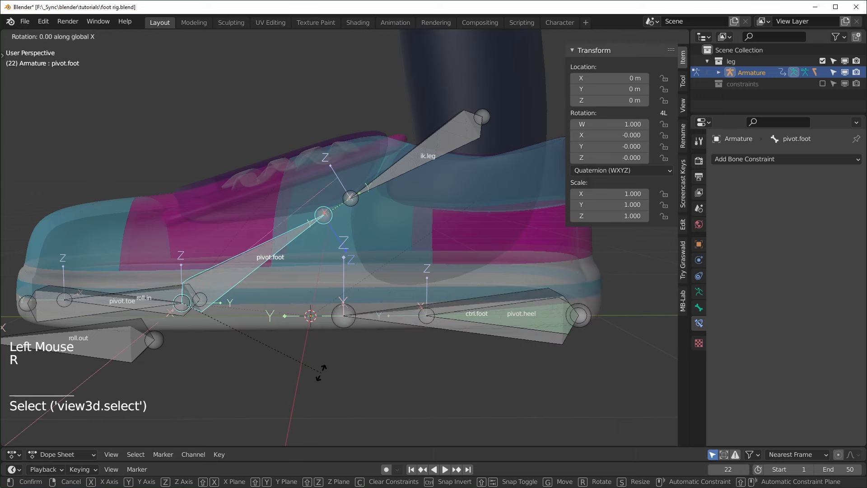
key(x)
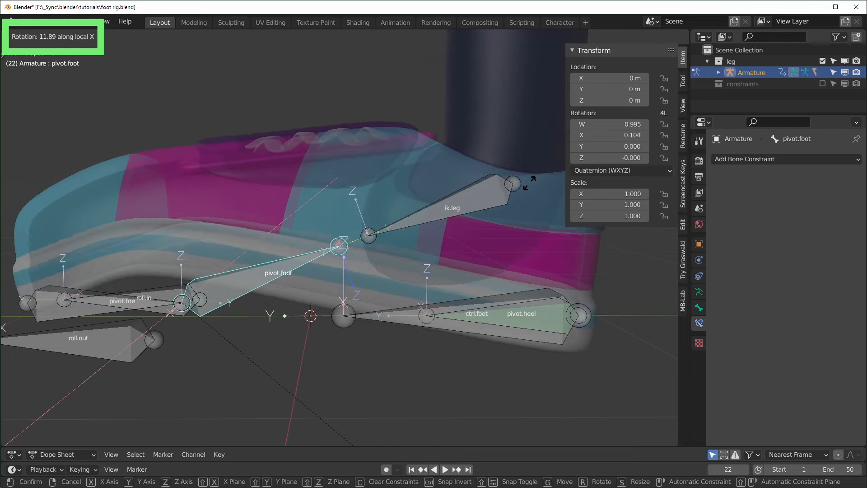
key(Escape)
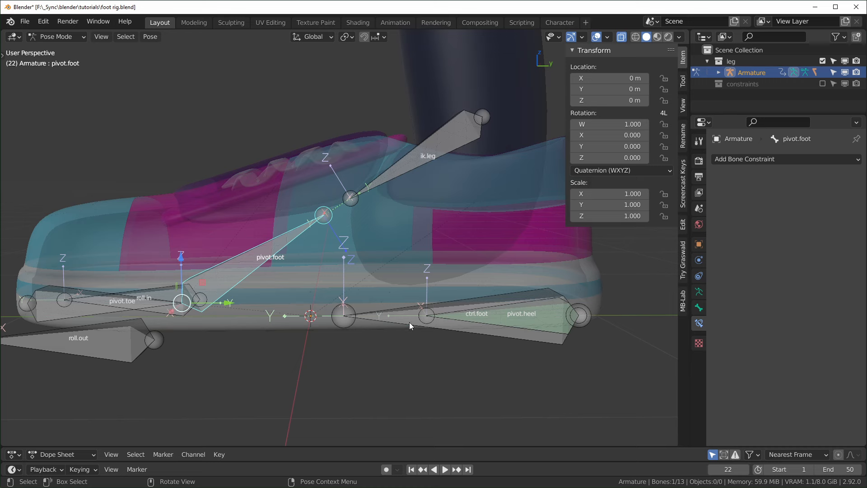
Step: Copy pivot.heel's constraints to pivot.foot, hiding ctrl.foot while selecting the bones and unhiding it again
click(398, 320)
key(h)
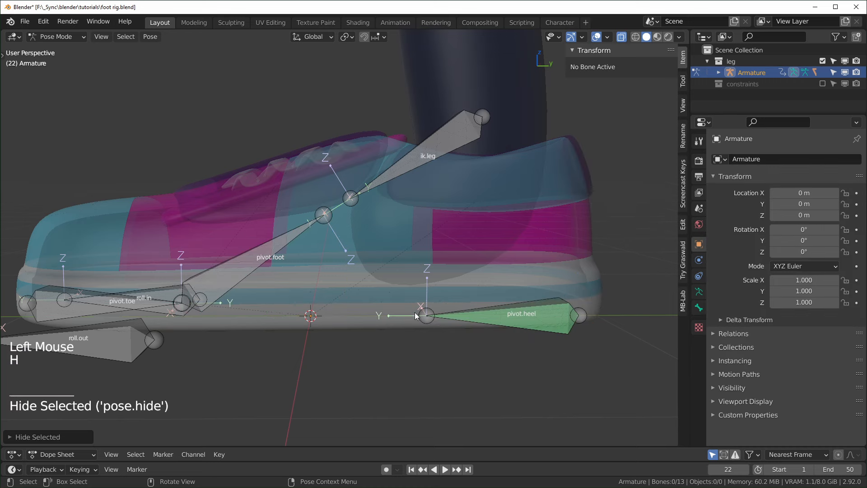
click(238, 269)
shift+click(522, 316)
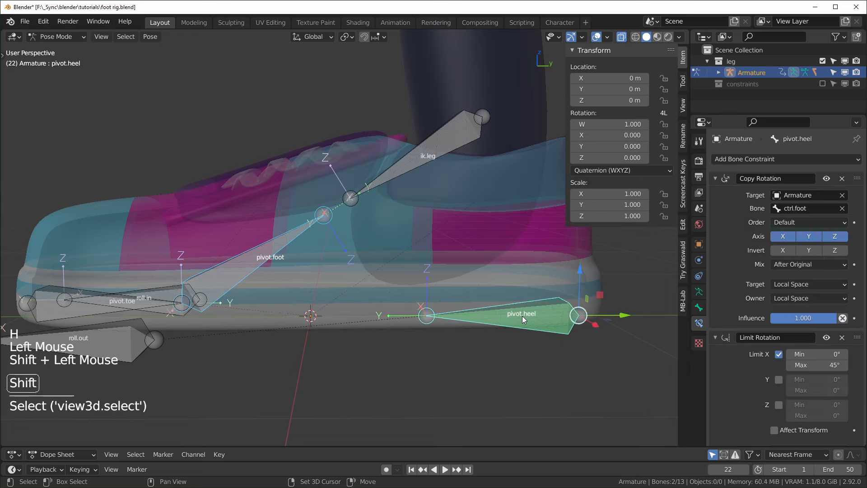
key(F3)
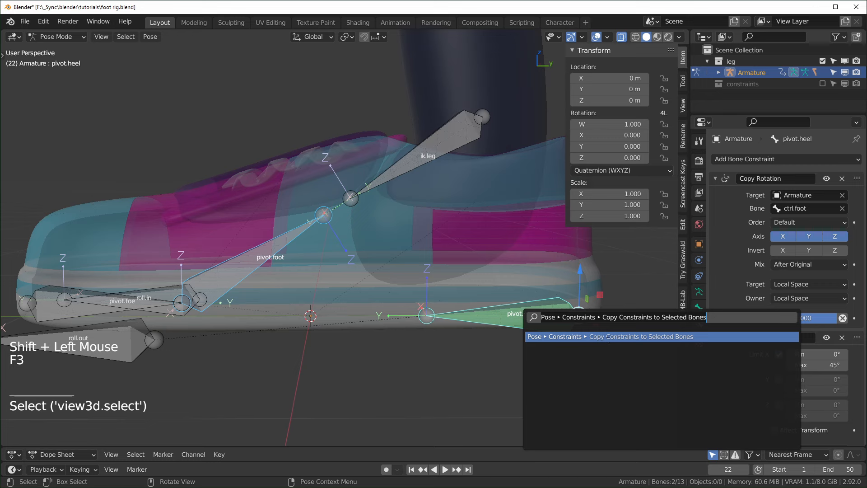
key(Return)
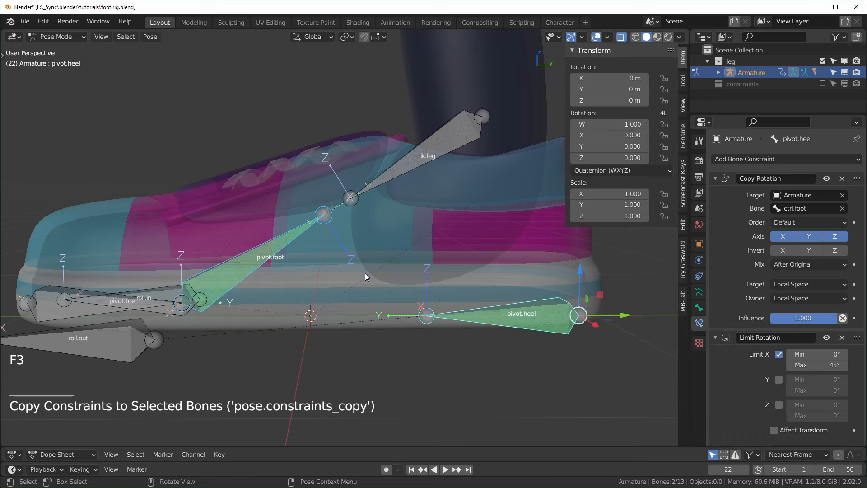
click(251, 271)
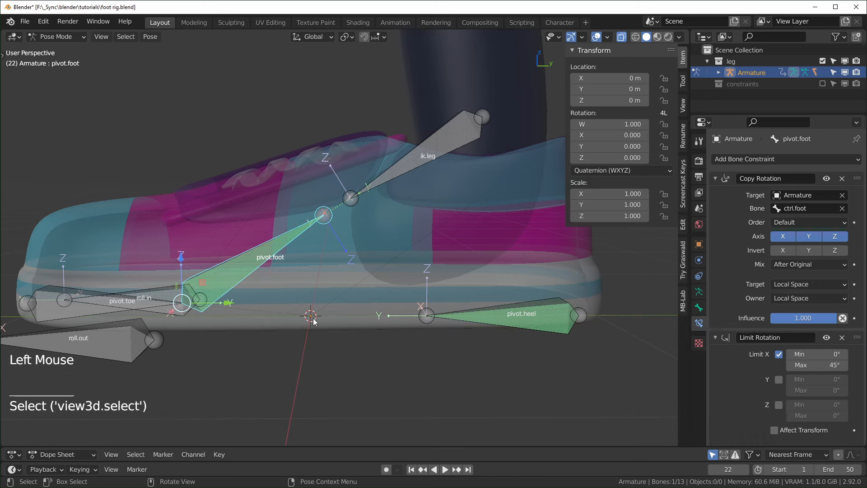
key(alt+h)
Step: Try rotating ctrl.foot in the right side view to test the copied constraints, then cancel the rotation
key(KP_3)
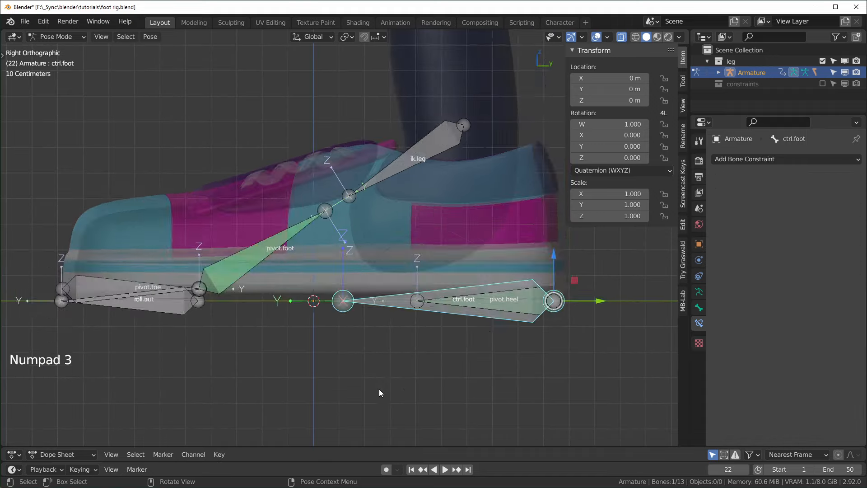
key(r)
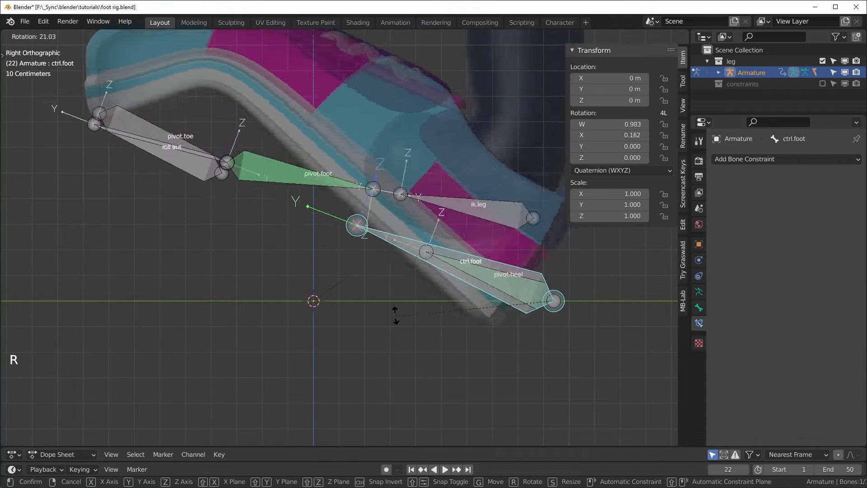
key(Escape)
Step: Set the X limits of pivot.foot's Limit Rotation constraint to a maximum of 0° and a minimum of -45°
click(261, 248)
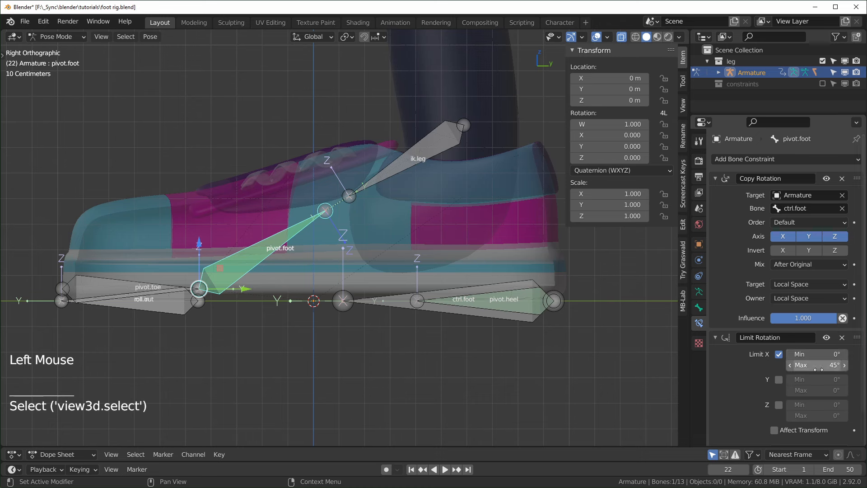
click(820, 366)
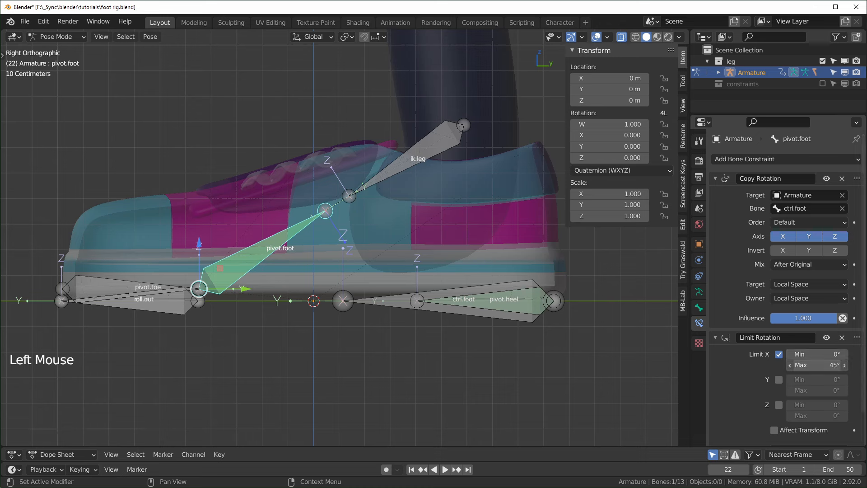
key(Return)
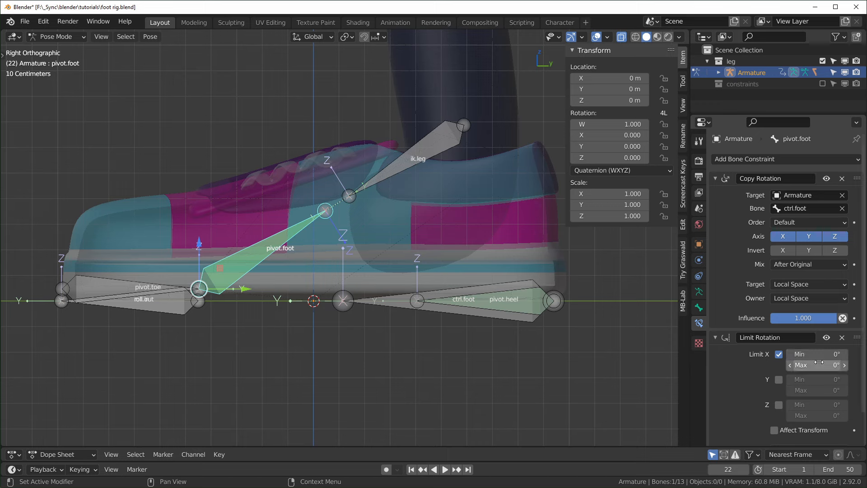
click(820, 354)
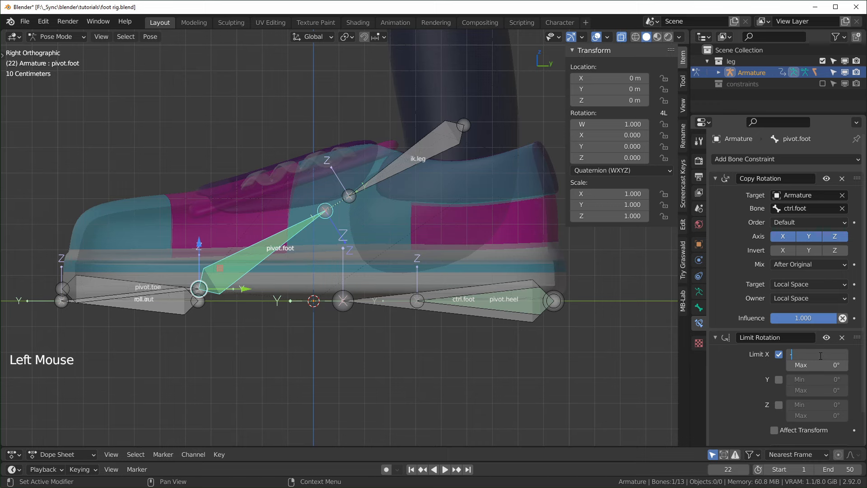
key(Return)
Step: Try rotating ctrl.foot in the side view to test pivot.foot's new rotation limits, then cancel the rotation
click(447, 306)
key(r)
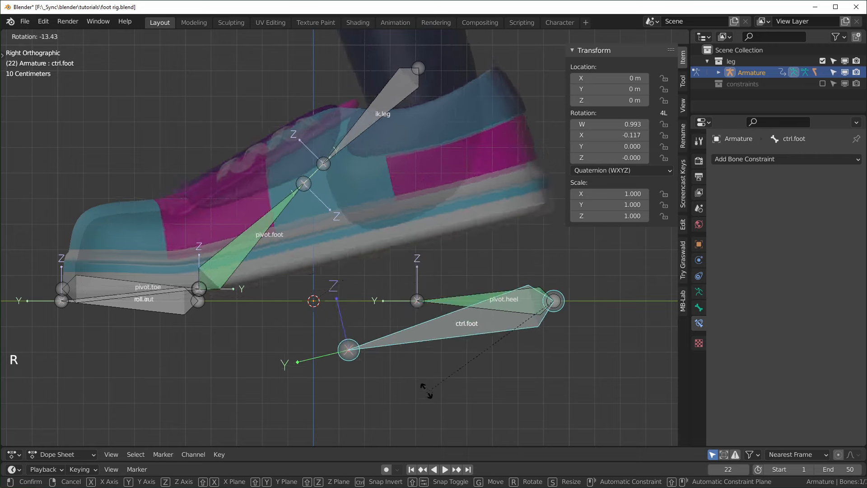
right_click(502, 311)
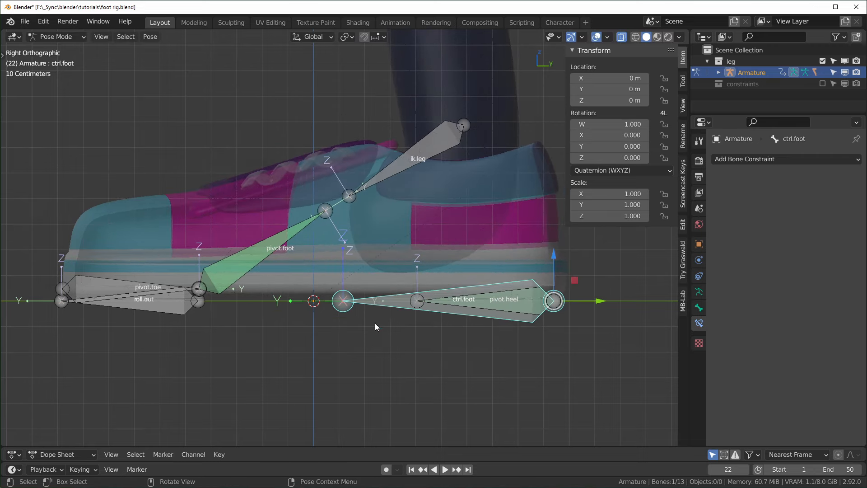
Step: Try rotating ctrl.foot freely and about its local Y axis to test the sideways roll, cancelling each rotation
middle_drag(374, 323, 360, 351)
shift+middle_drag(434, 321, 416, 291)
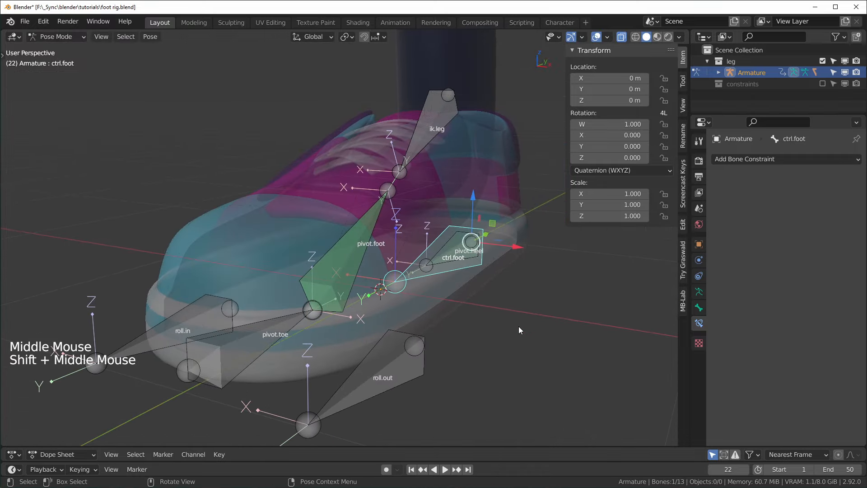
key(r)
right_click(476, 368)
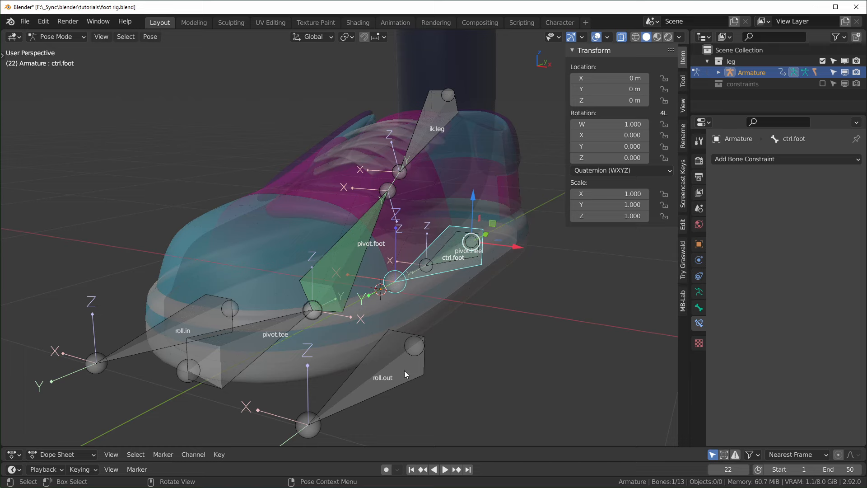
middle_drag(481, 378, 492, 375)
scroll(492, 375, down, 1)
shift+middle_drag(493, 375, 472, 355)
middle_drag(472, 356, 493, 344)
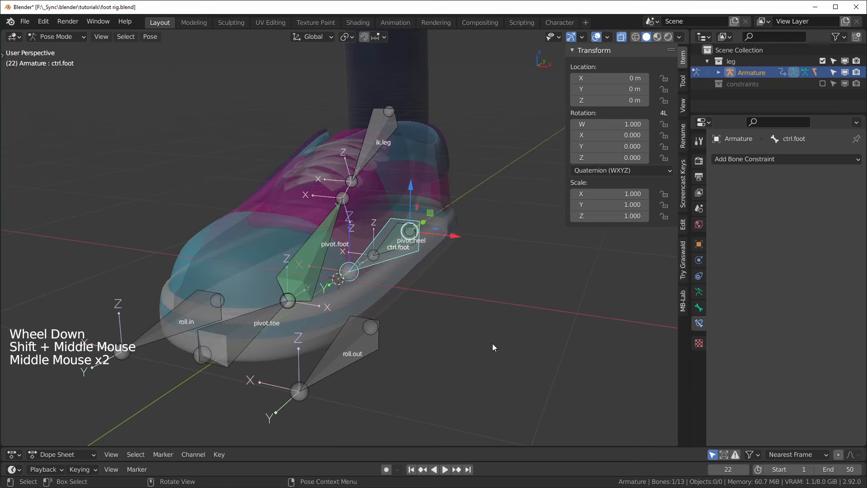
key(r)
key(y)
key(y)
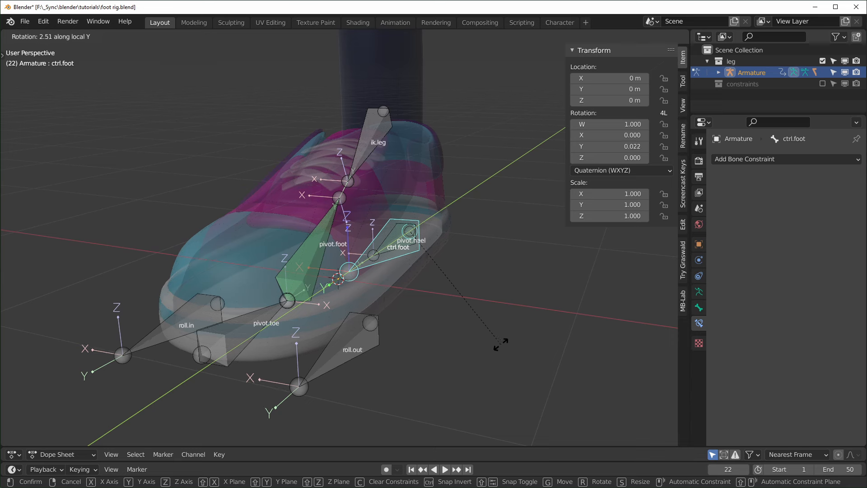
key(Escape)
Step: Turn off the Y axis in pivot.heel's Copy Rotation constraint and test it by rotating ctrl.foot about its local Y axis
click(389, 237)
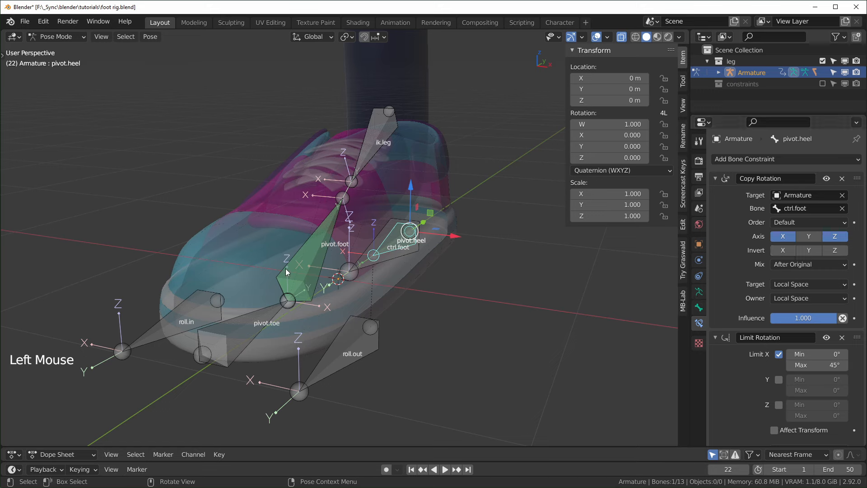
click(380, 260)
key(r)
key(y)
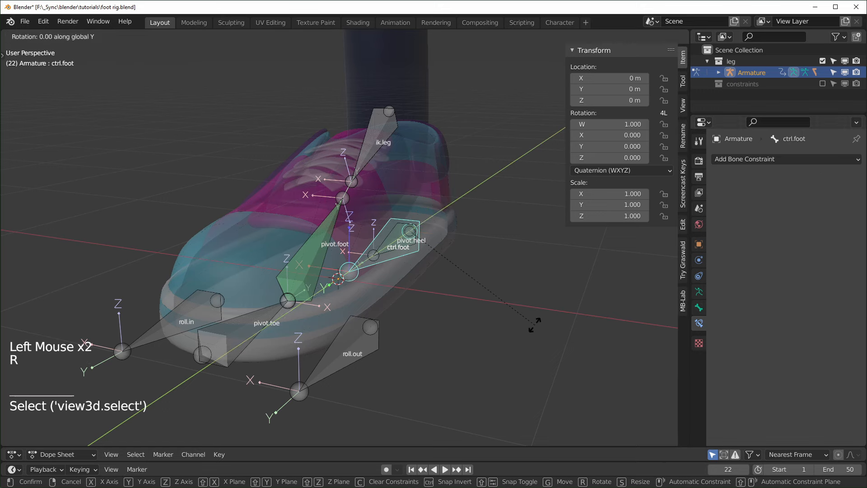
key(y)
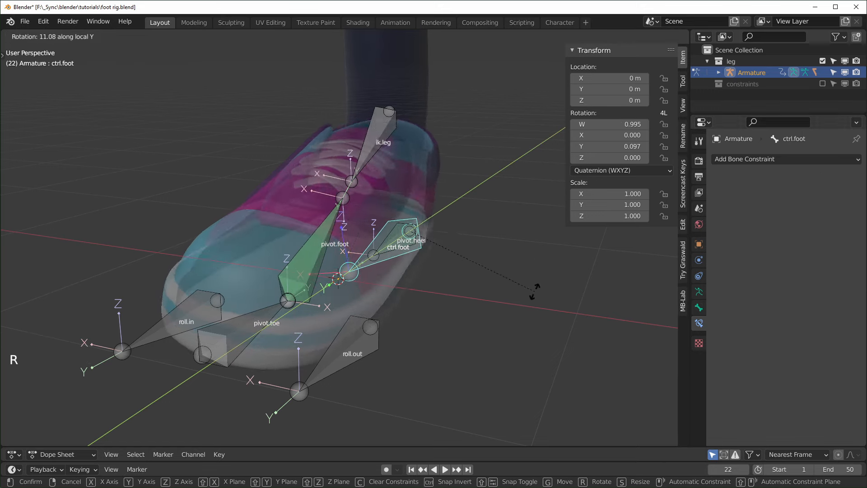
right_click(535, 289)
Step: Turn off the Y axis in pivot.foot's Copy Rotation constraint and retest ctrl.foot's rotation about its local Y axis
click(313, 273)
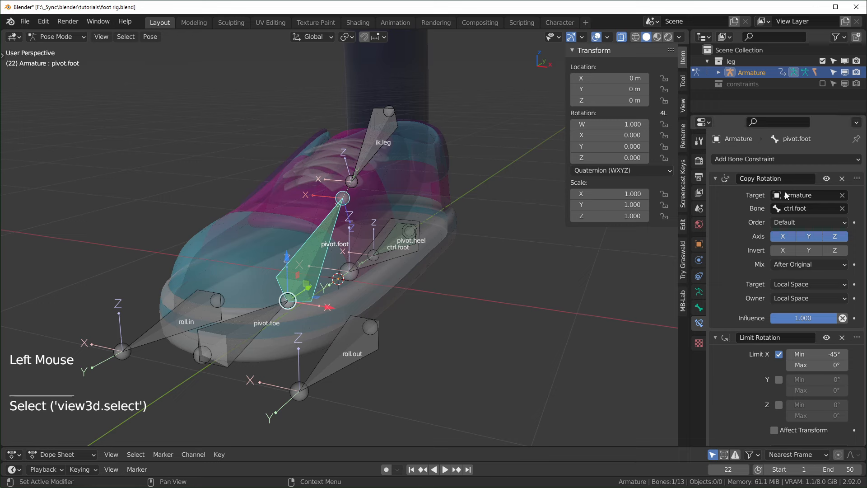
click(810, 239)
click(368, 263)
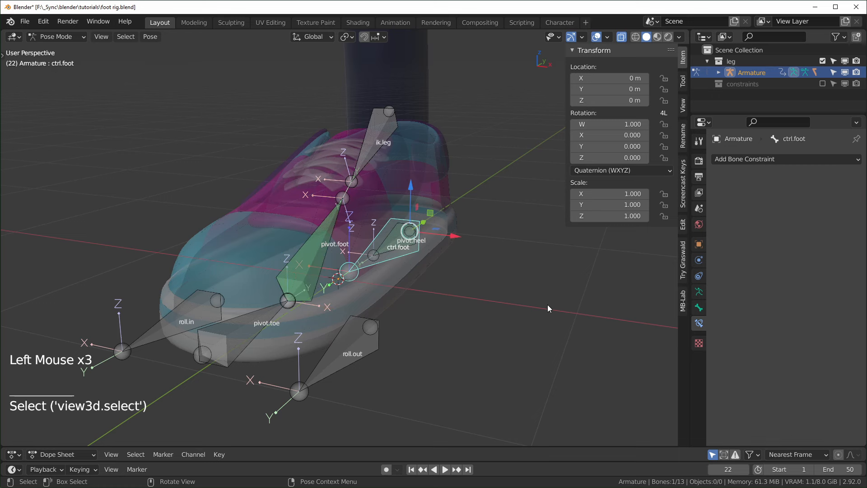
key(r)
key(y)
key(y)
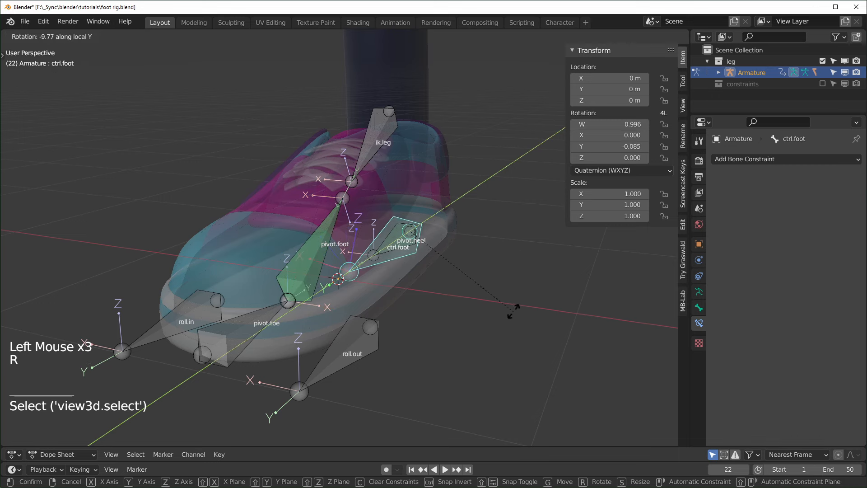
right_click(485, 239)
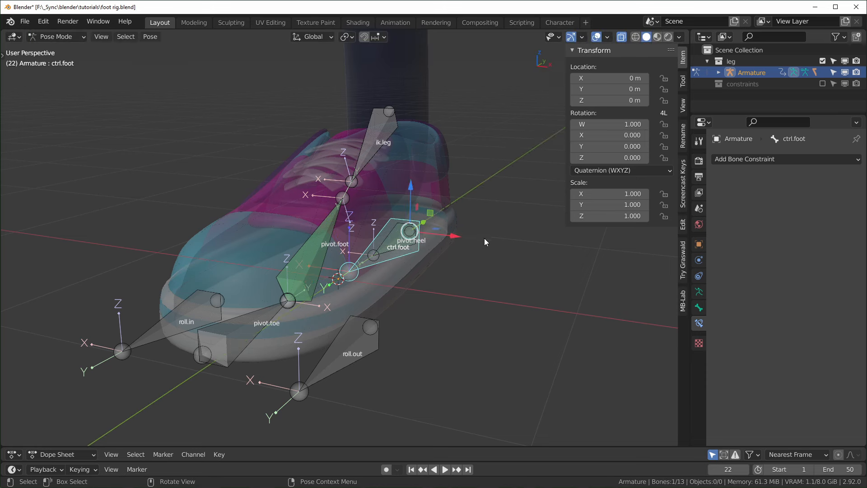
middle_drag(485, 239, 537, 334)
key(r)
key(y)
key(y)
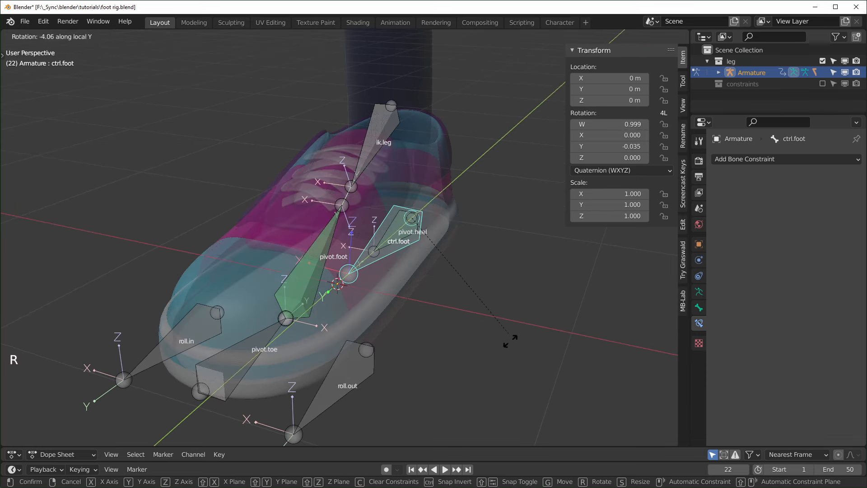
right_click(522, 302)
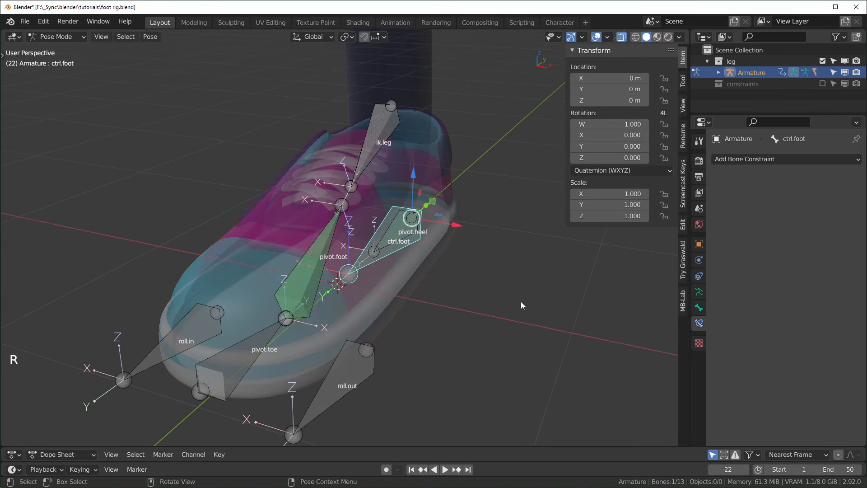
Step: Copy pivot.foot's constraints to the roll.in and roll.out bones
click(180, 332)
click(342, 372)
click(180, 309)
click(166, 311)
middle_drag(166, 310, 112, 316)
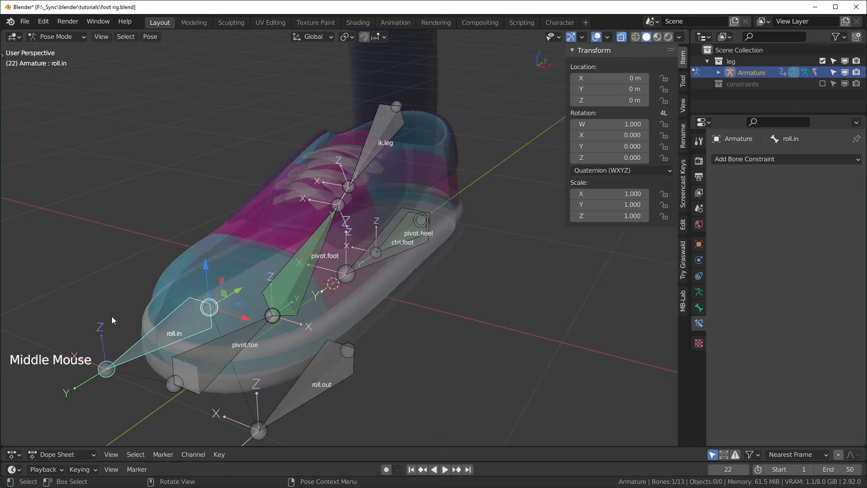
shift+click(335, 369)
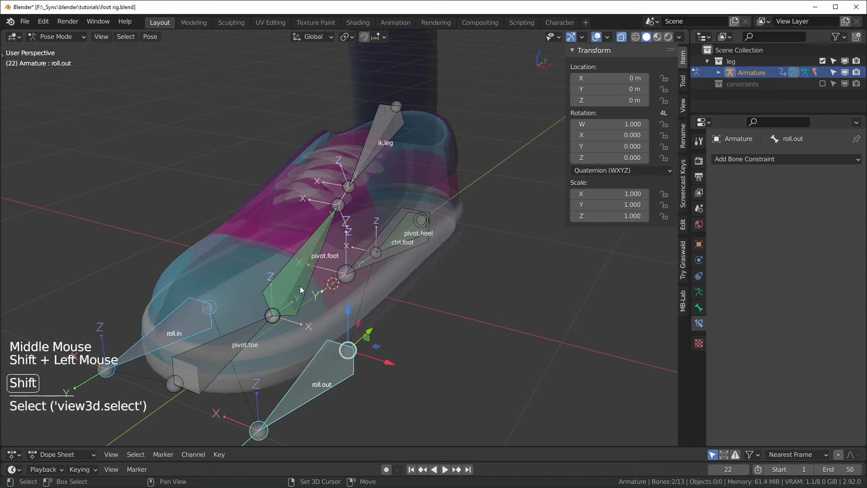
shift+click(292, 275)
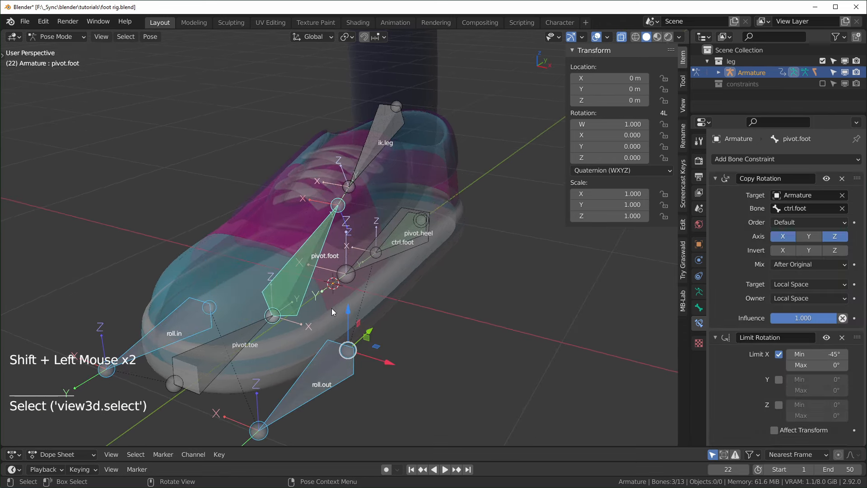
key(F3)
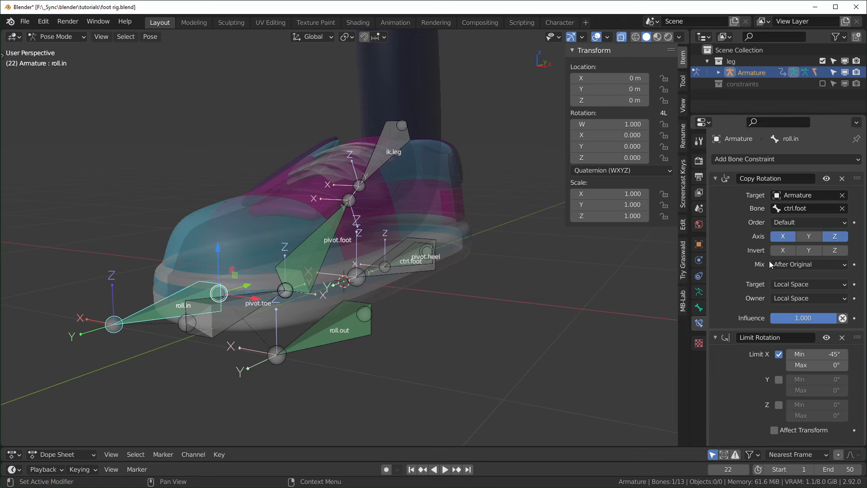
Step: Restrict the Copy Rotation constraints of the roll.in and roll.out bones to the Y axis only
click(785, 239)
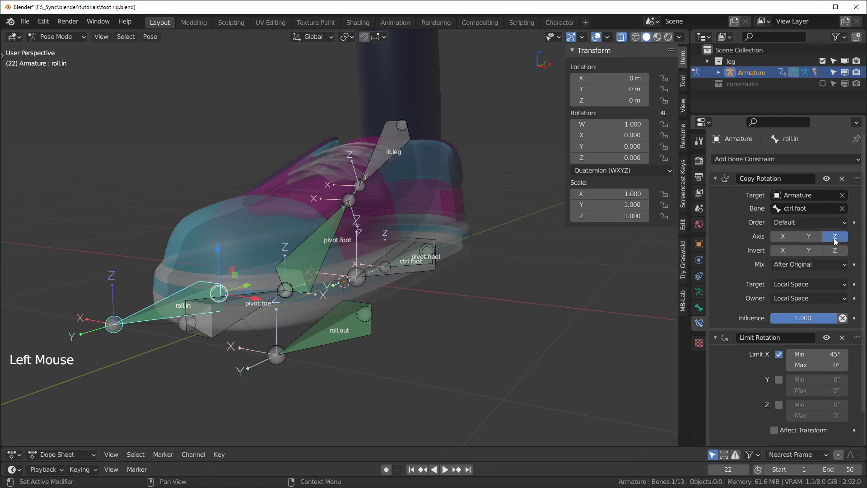
click(835, 240)
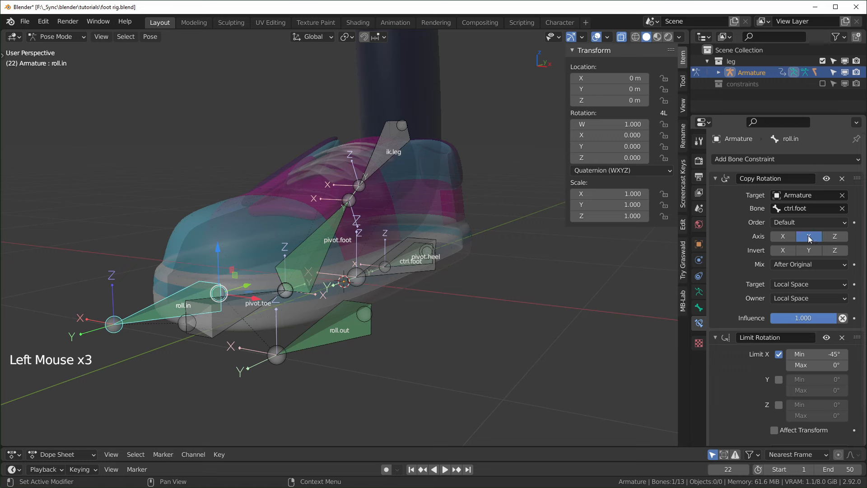
click(363, 323)
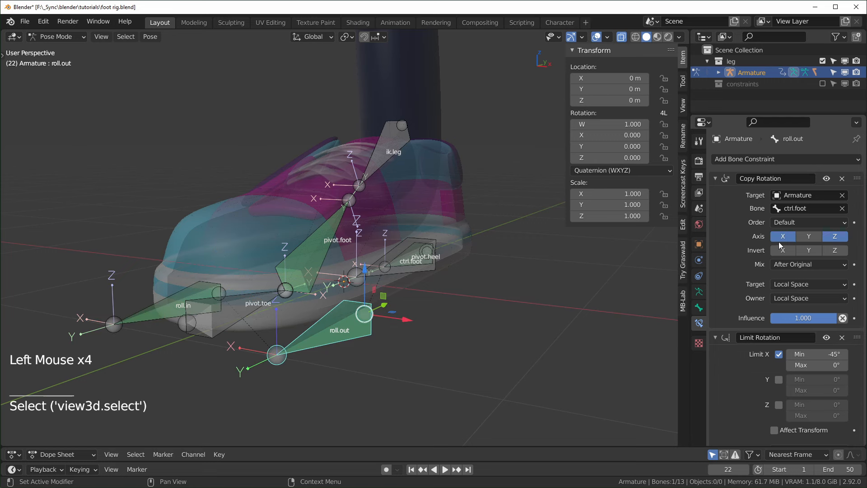
drag(783, 241, 813, 241)
click(836, 241)
Step: Test the sideways roll by rotating ctrl.foot about the global Y axis, cancelling each rotation
click(409, 261)
key(r)
key(y)
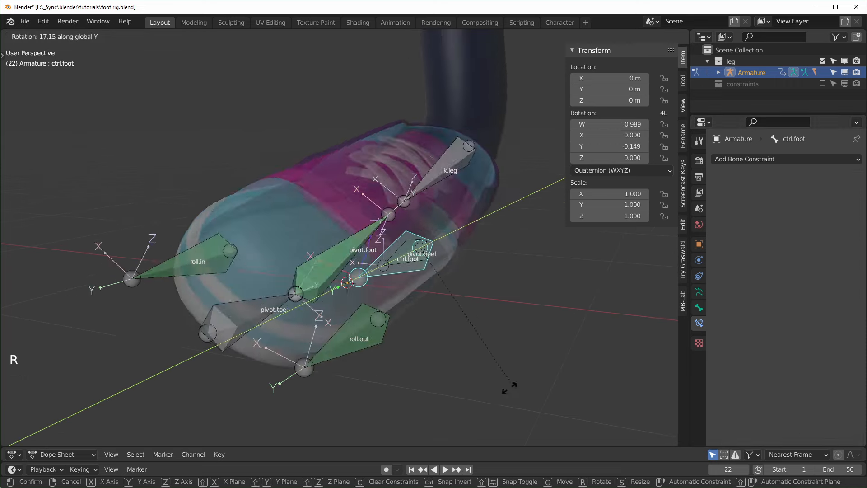
key(Escape)
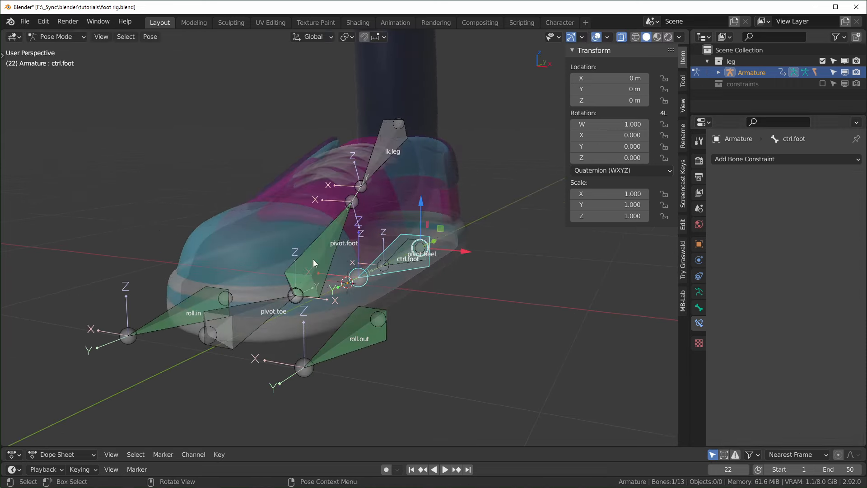
key(r)
key(y)
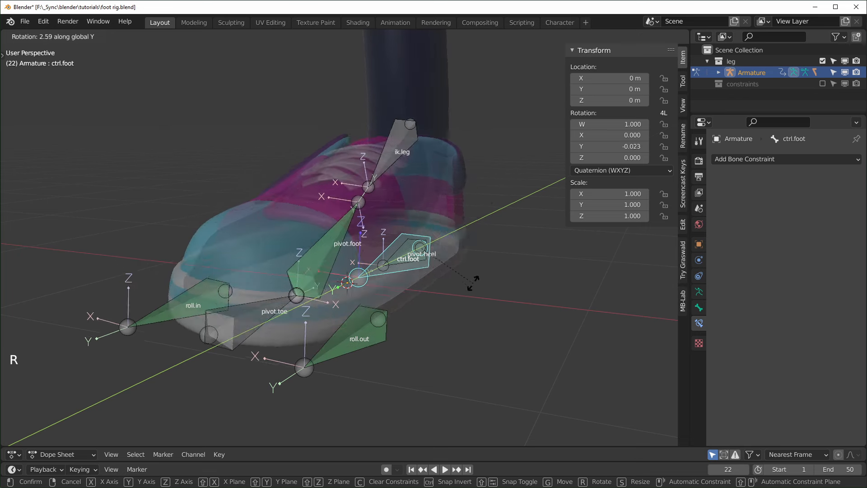
key(Escape)
Step: Switch the Limit Rotation constraints of roll.in and roll.out from the X axis to the Y axis
click(203, 309)
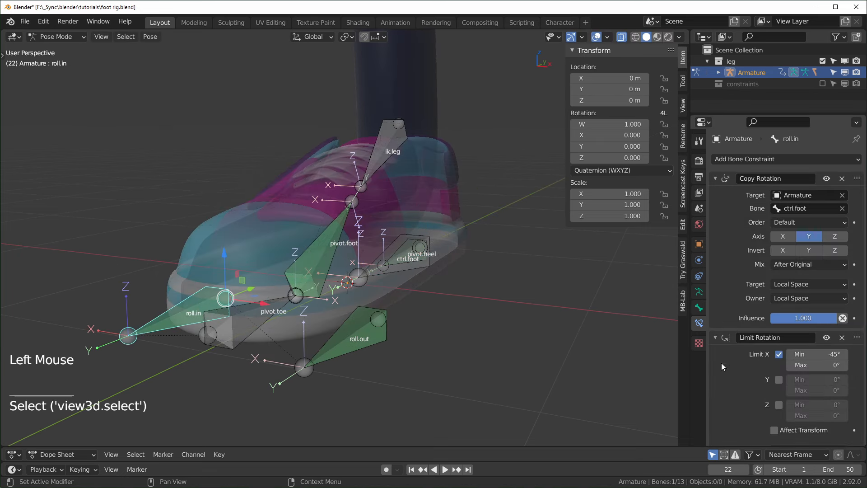
click(780, 354)
click(779, 380)
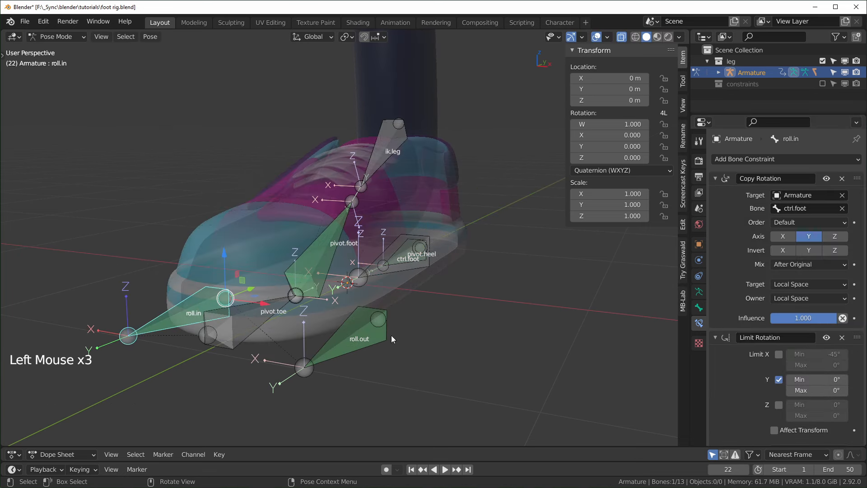
click(374, 329)
click(780, 354)
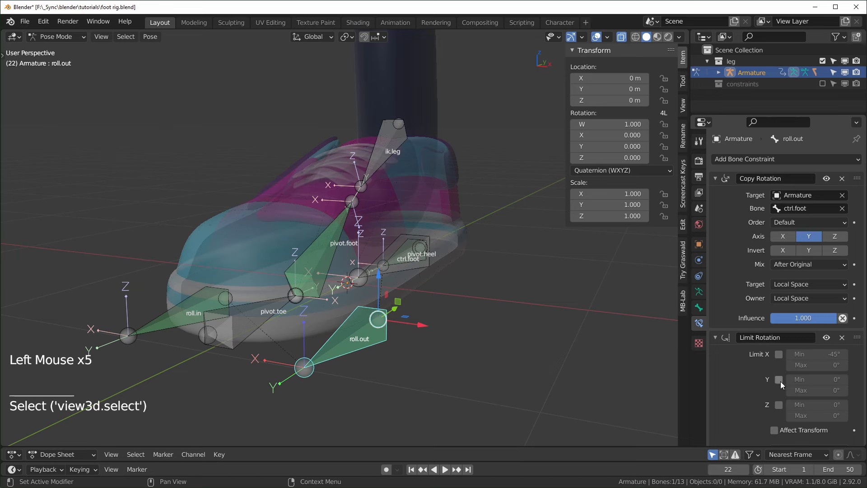
click(779, 379)
Step: Check the rotation direction of ctrl.foot about its local Y axis in the front view, then cancel the rotation
middle_drag(430, 400, 370, 277)
click(369, 277)
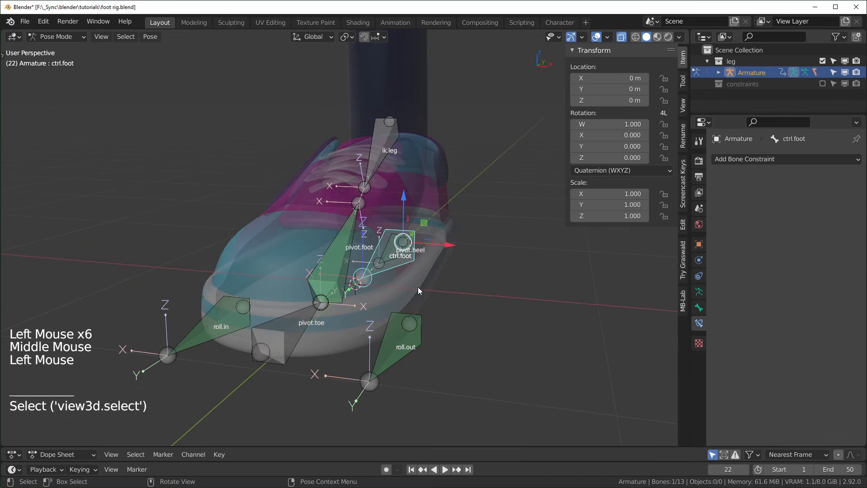
key(KP_1)
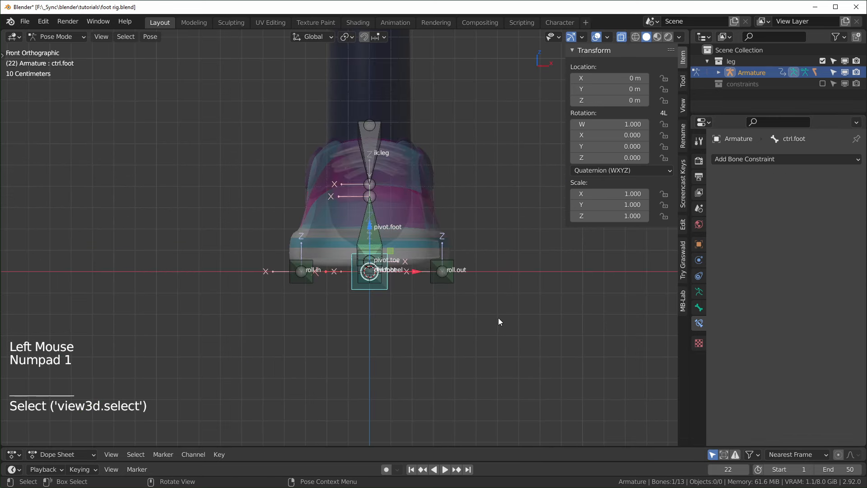
key(r)
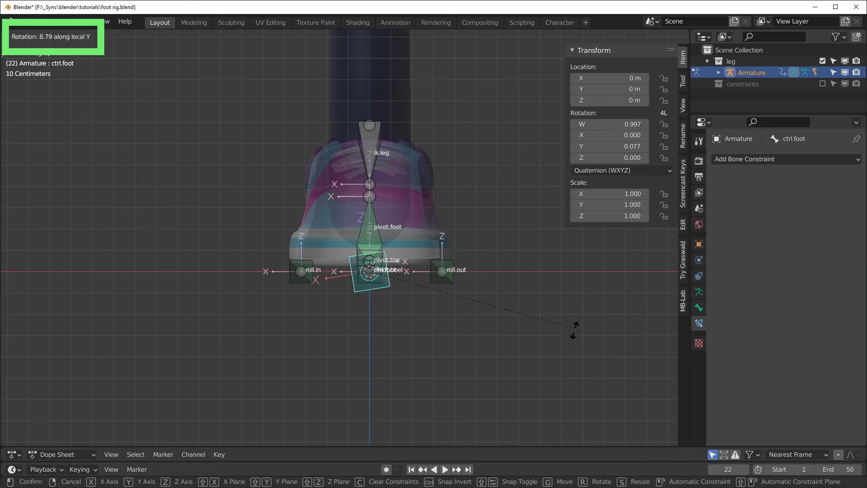
key(Escape)
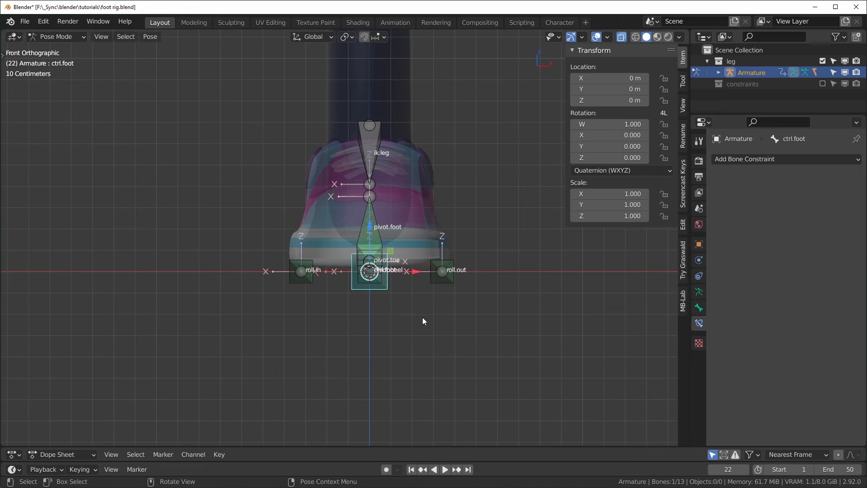
Step: Set the Limit Rotation Y maximum of roll.in to 45° and the Y minimum of roll.out to -45°
click(315, 284)
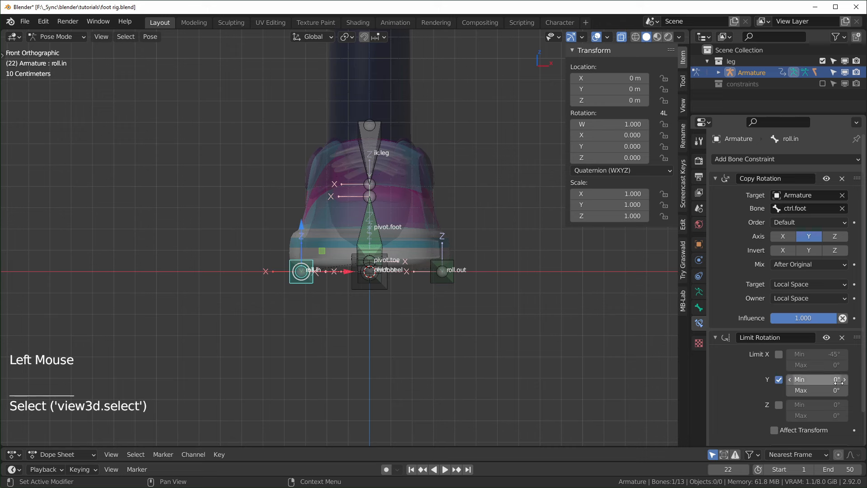
click(822, 391)
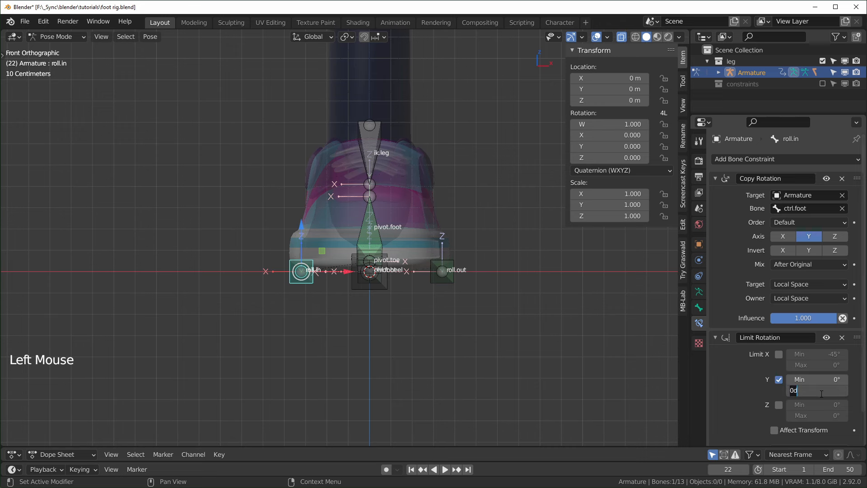
key(Return)
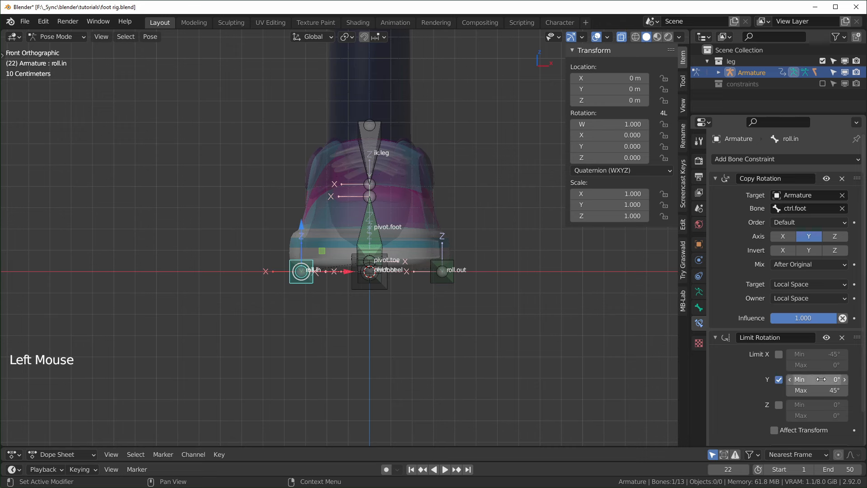
click(452, 277)
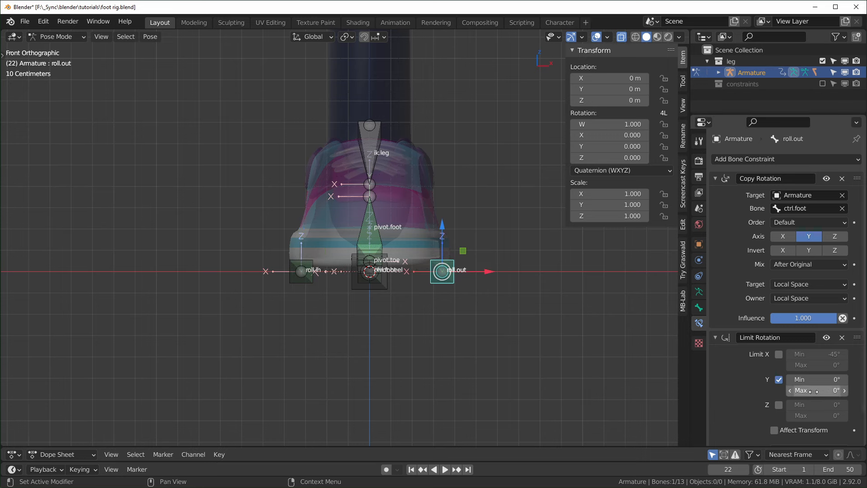
click(818, 379)
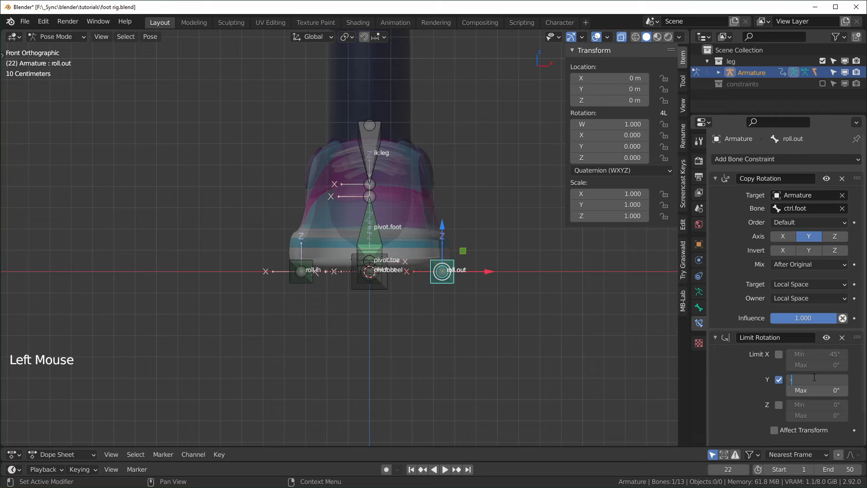
text(-45)
key(Return)
Step: Test the foot's sideways roll and rotate ctrl.foot about the global Z axis to check how the pivot bones follow
click(370, 271)
key(r)
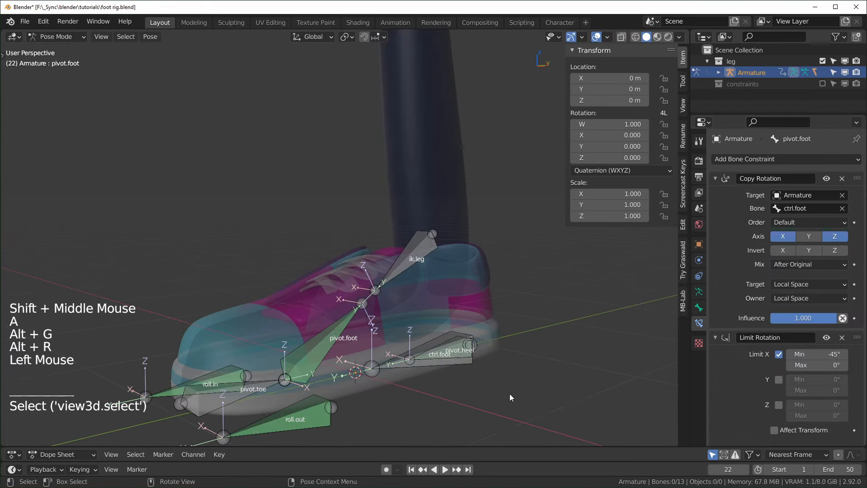
shift+middle_drag(510, 394, 493, 371)
middle_drag(492, 370, 440, 286)
click(469, 286)
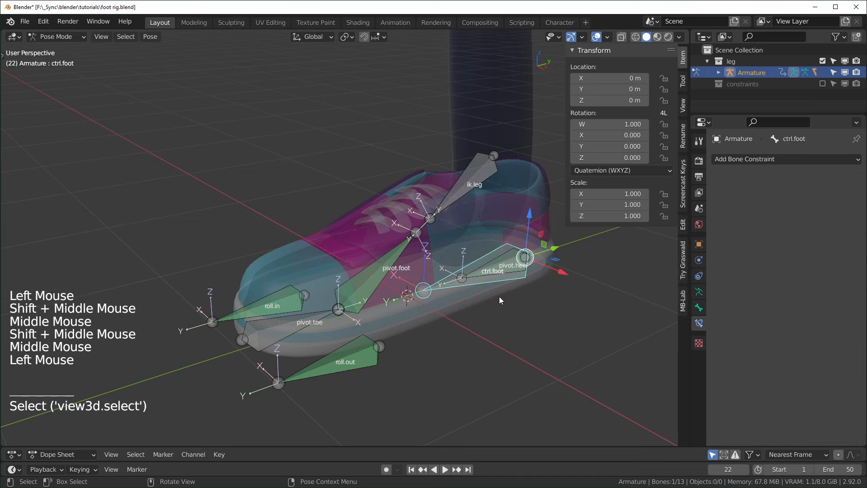
key(r)
key(z)
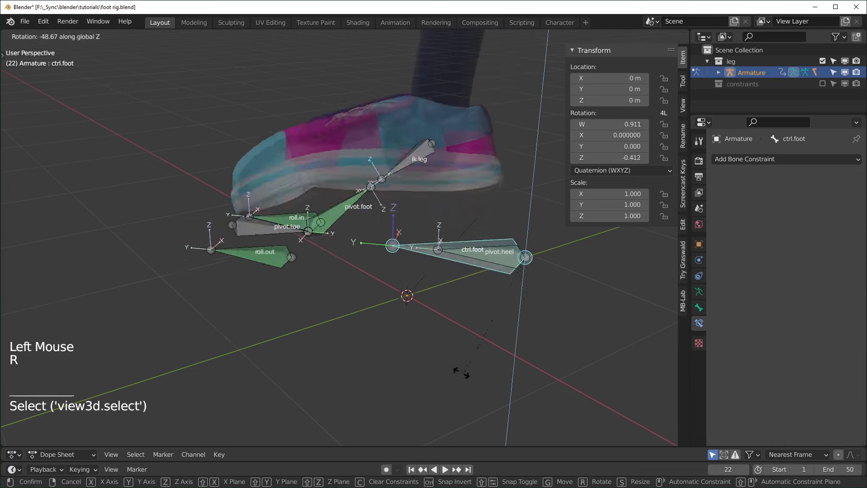
click(484, 356)
Step: Turn off the Z axis in pivot.foot's Copy Rotation constraint
middle_drag(484, 356, 117, 224)
click(186, 203)
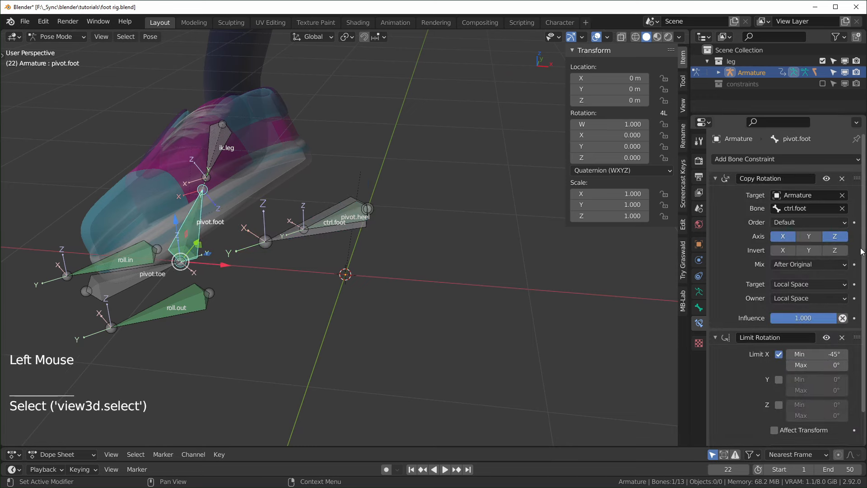
click(839, 238)
middle_drag(456, 334, 406, 320)
Step: Test moving ctrl.foot in the right side view to see how the pivot bones follow
click(461, 282)
key(KP_3)
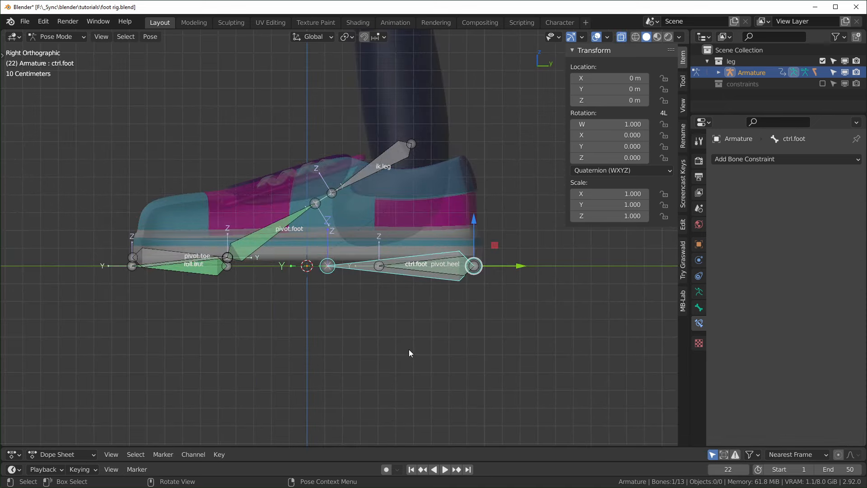
key(g)
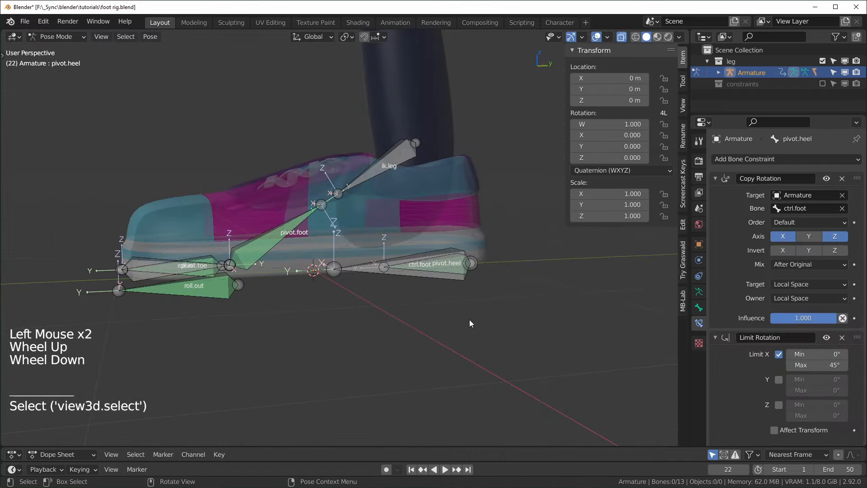
Step: Add a Copy Location constraint to pivot.heel and move it to the top of the bone's constraint stack
scroll(470, 324, up, 1)
click(470, 262)
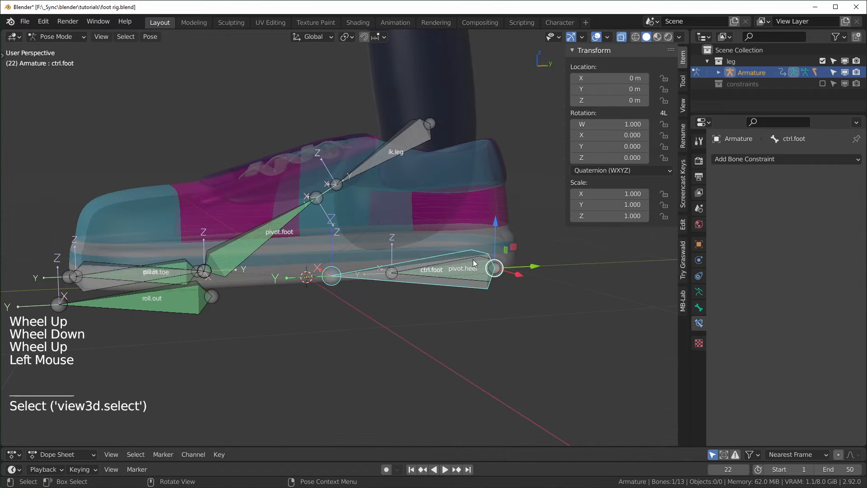
click(473, 259)
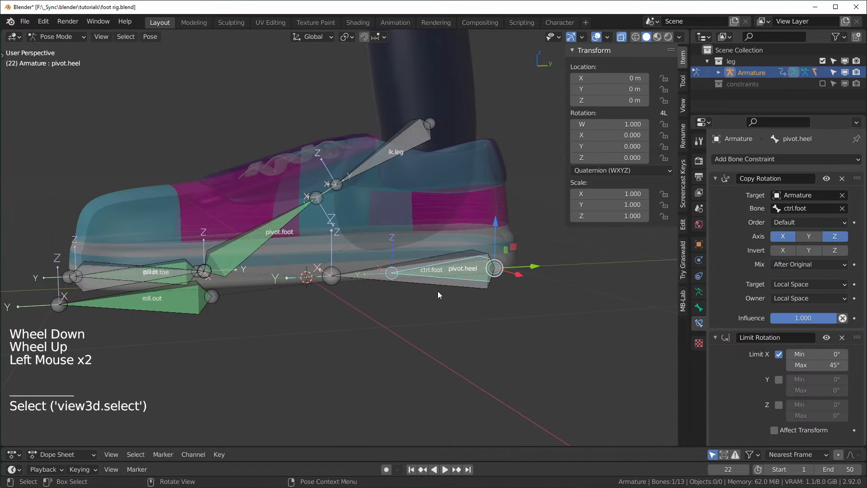
click(773, 160)
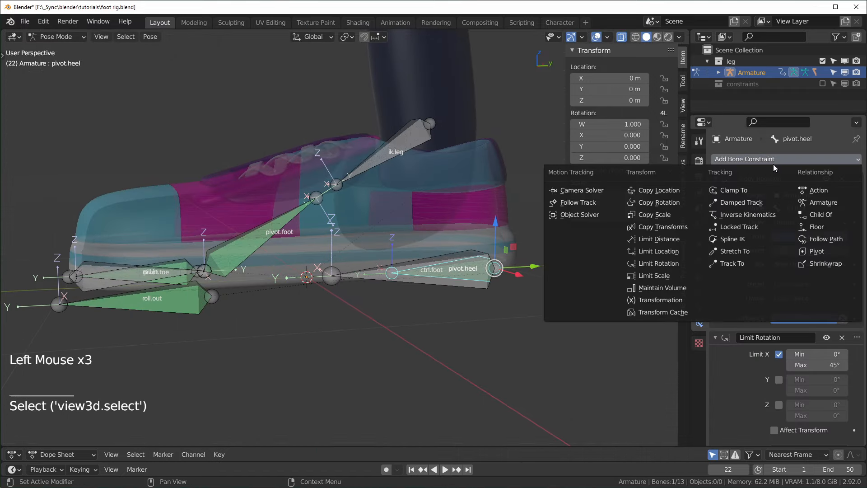
click(667, 192)
scroll(828, 386, down, 14)
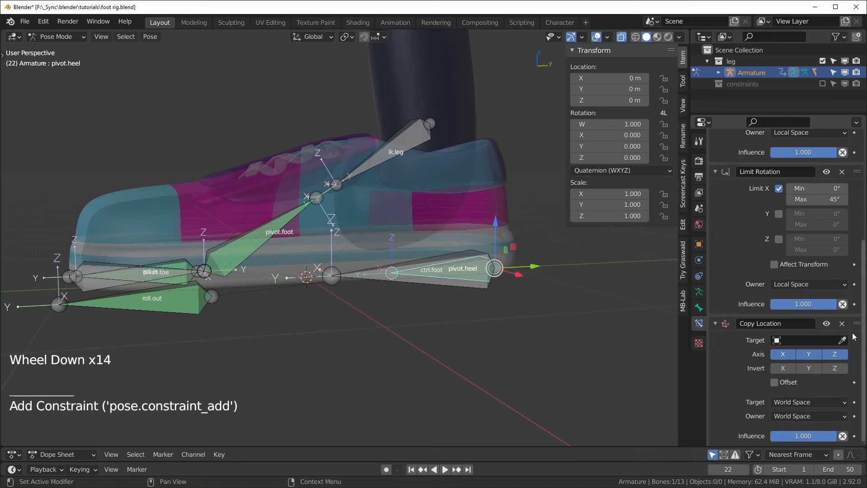
drag(856, 323, 822, 186)
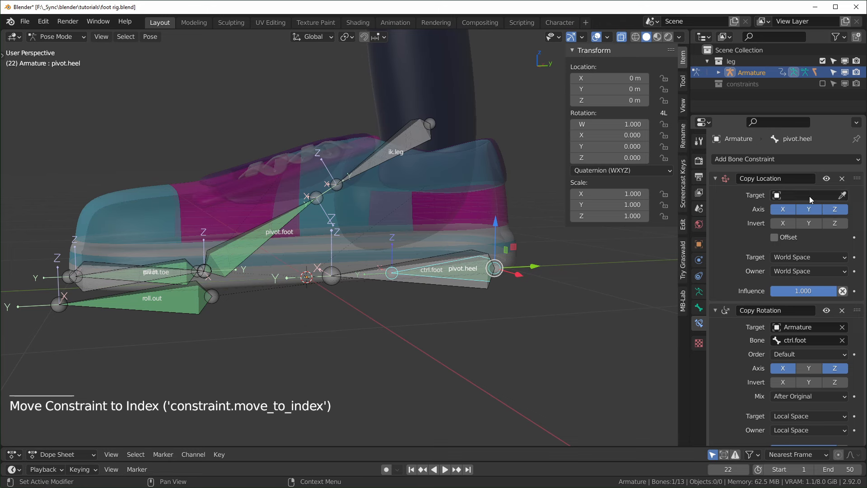
Step: Target pivot.heel's Copy Location constraint at the ctrl.foot bone of the Armature
click(810, 198)
click(788, 212)
click(787, 208)
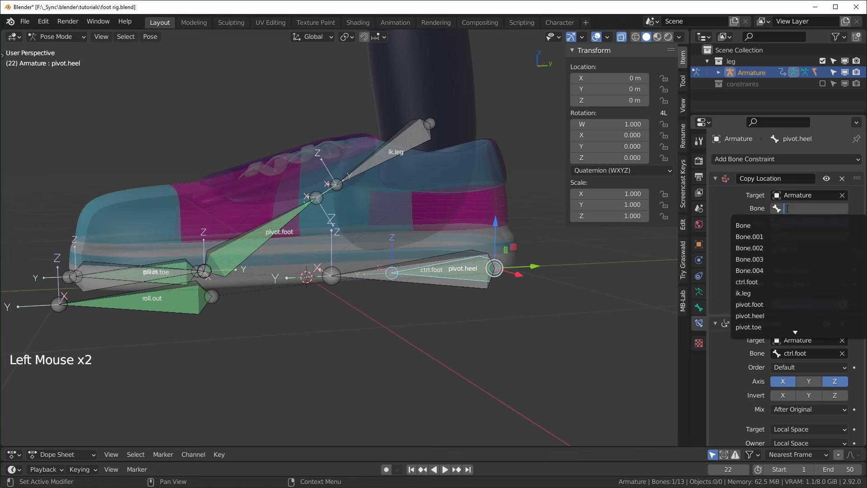
text(c)
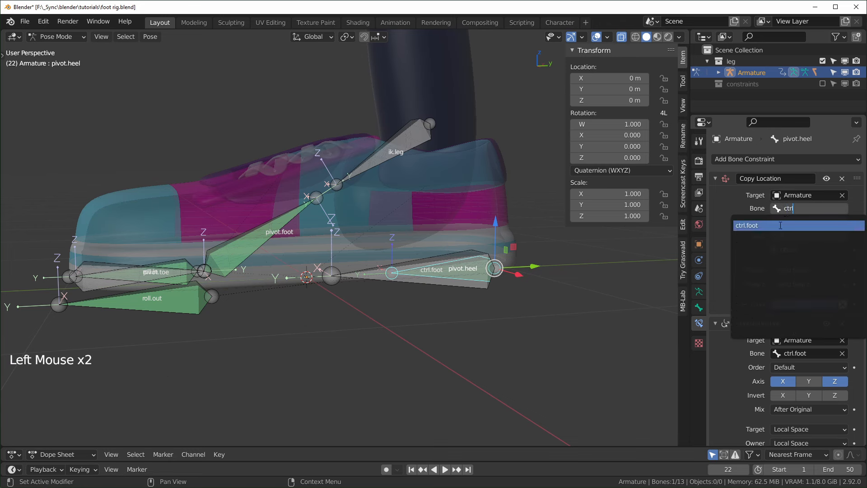
text(trl)
click(755, 225)
Step: Test moving and rotating ctrl.foot and review the constraint stack of pivot.heel
middle_drag(562, 300, 579, 304)
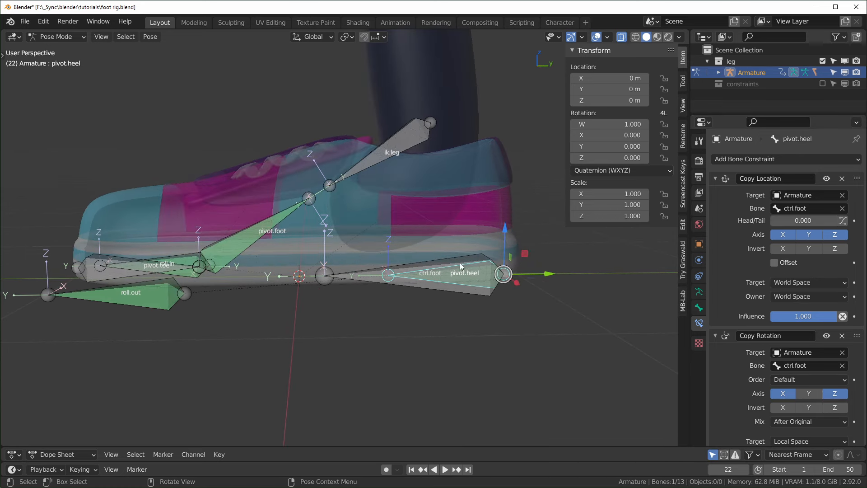
click(454, 289)
key(g)
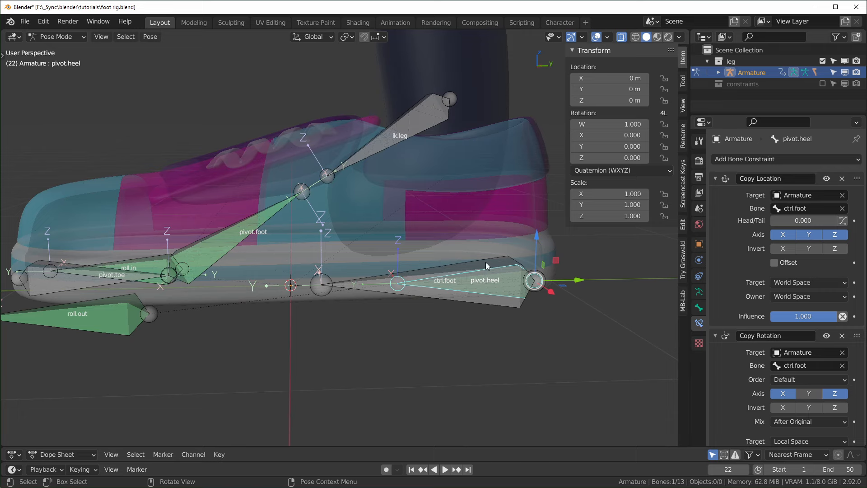
click(362, 283)
key(r)
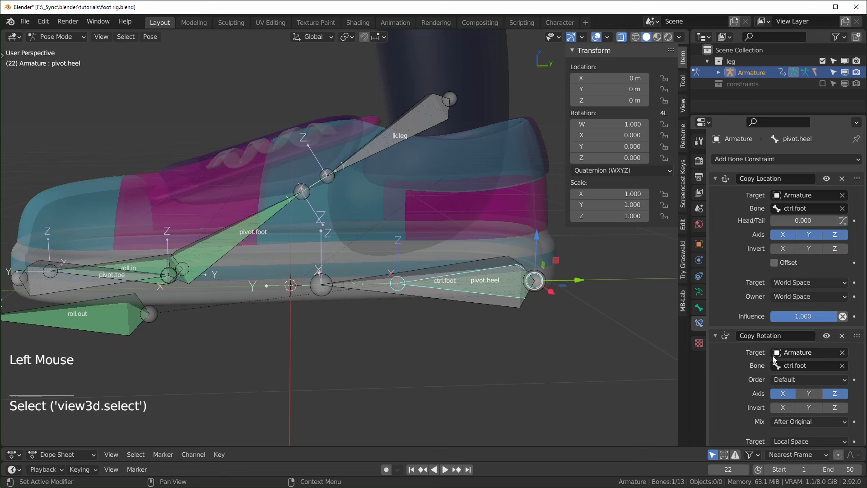
scroll(775, 359, down, 2)
scroll(775, 360, up, 2)
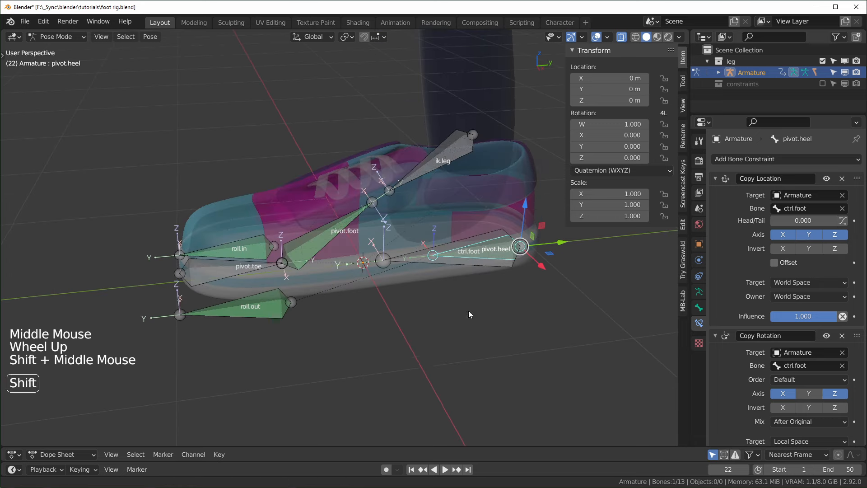
Step: Move the ctrl.foot and pivot.toe bones to the first bone layer and display only that layer of the armature
scroll(472, 319, down, 1)
shift+middle_drag(498, 305, 465, 330)
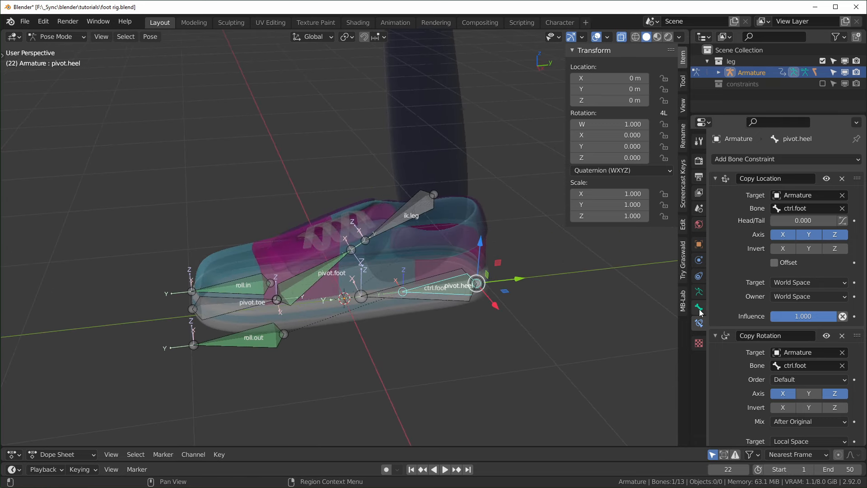
click(700, 292)
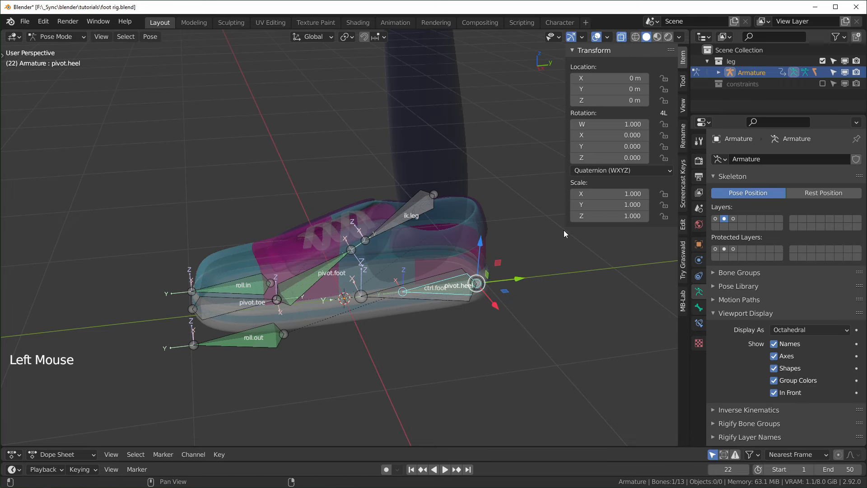
middle_drag(508, 279, 392, 297)
click(392, 298)
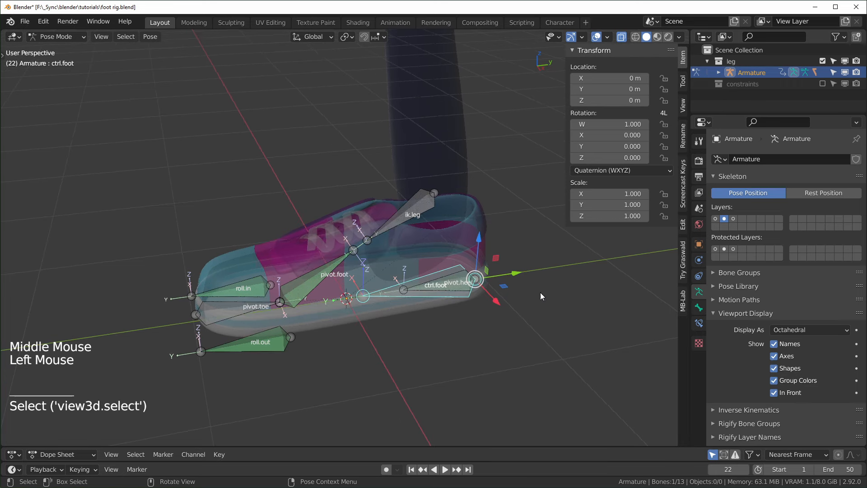
shift+click(210, 310)
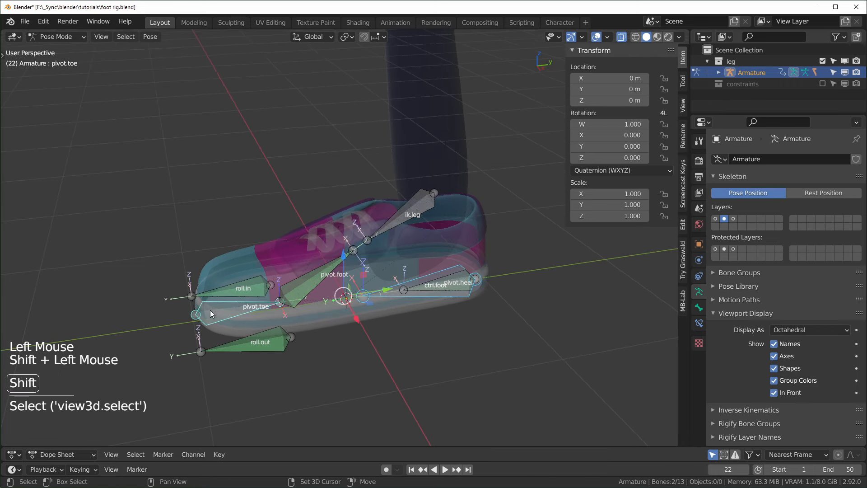
scroll(281, 355, down, 1)
key(m)
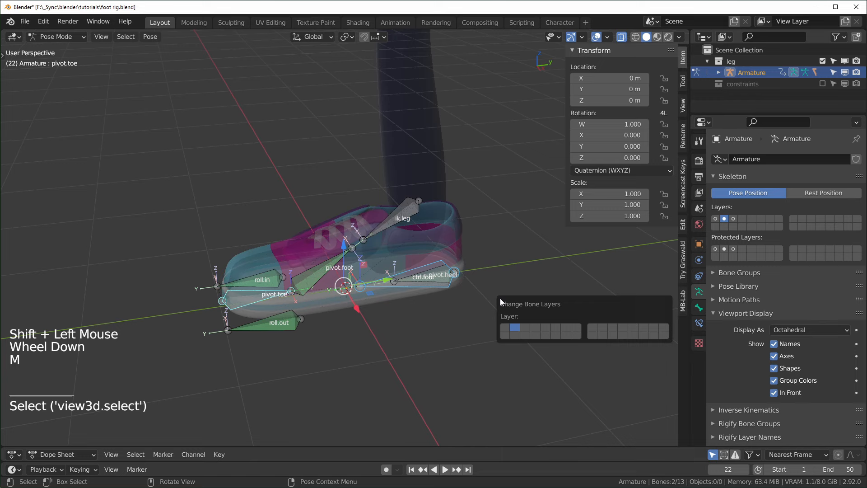
click(506, 327)
click(716, 219)
Step: Test moving the bone above the leg and the target bone to see how the leg follows
scroll(460, 285, down, 2)
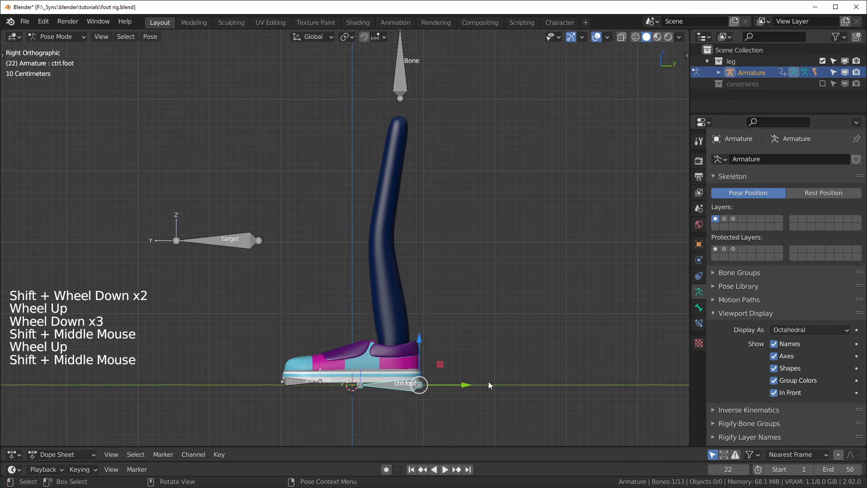
shift+middle_drag(464, 368, 479, 353)
click(415, 67)
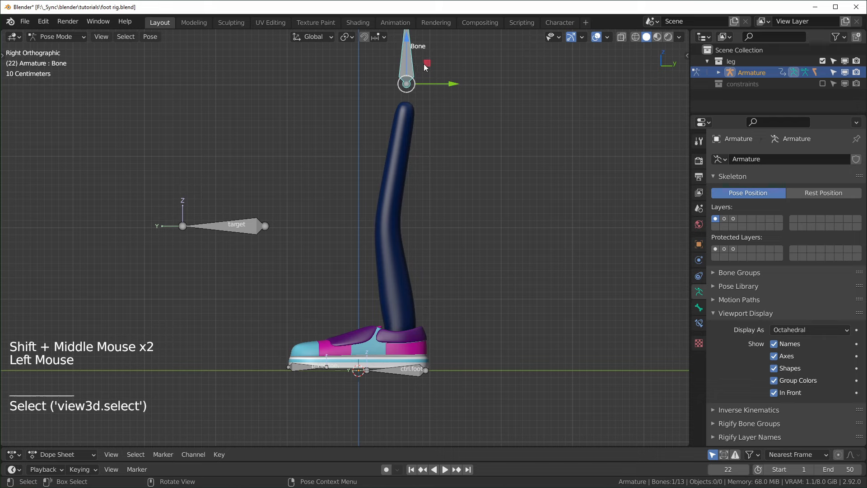
drag(426, 66, 443, 113)
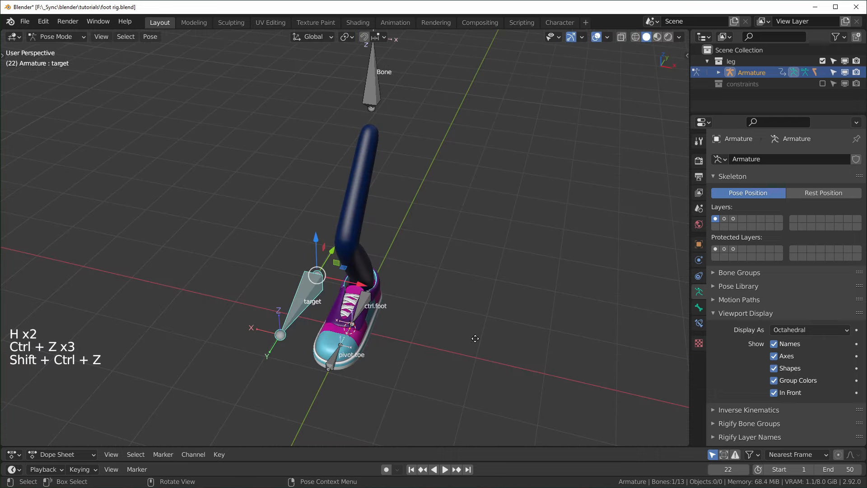
key(g)
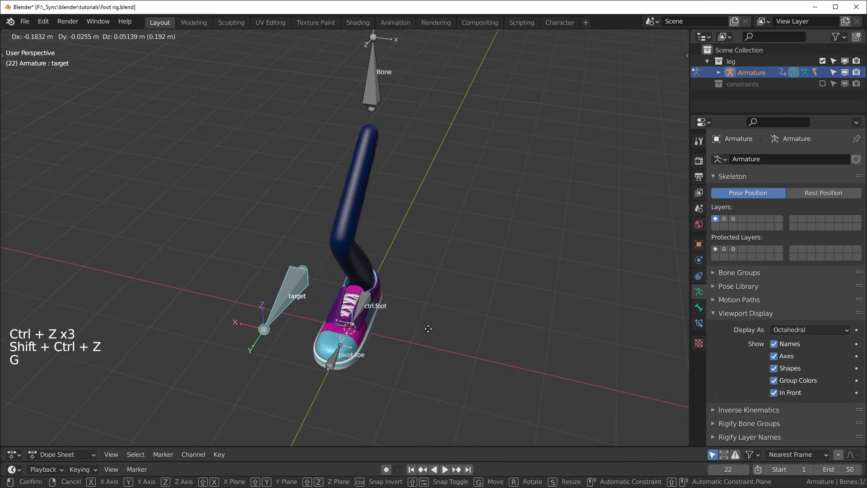
click(487, 343)
middle_drag(487, 342, 426, 327)
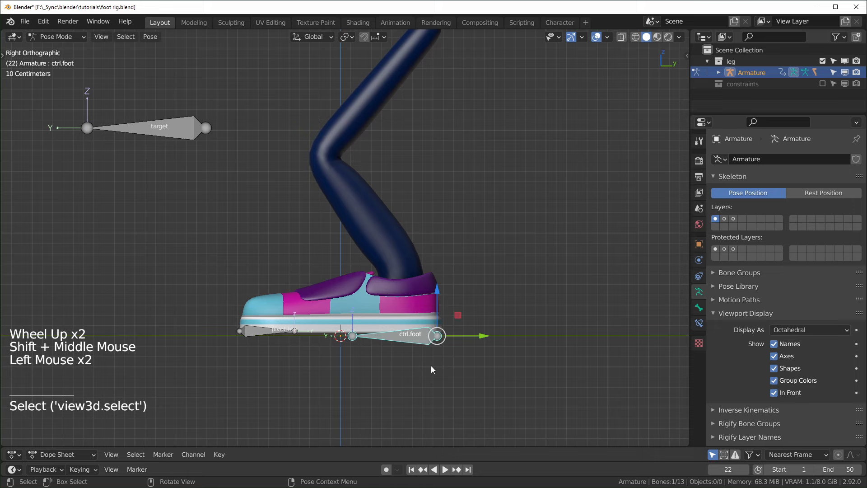
Step: Test rotating ctrl.foot about the global X axis and about the global Y axis, cancelling each rotation
mouse_move(429, 324)
middle_down()
mouse_move(438, 330)
mouse_move(424, 332)
middle_up()
key(r)
key(x)
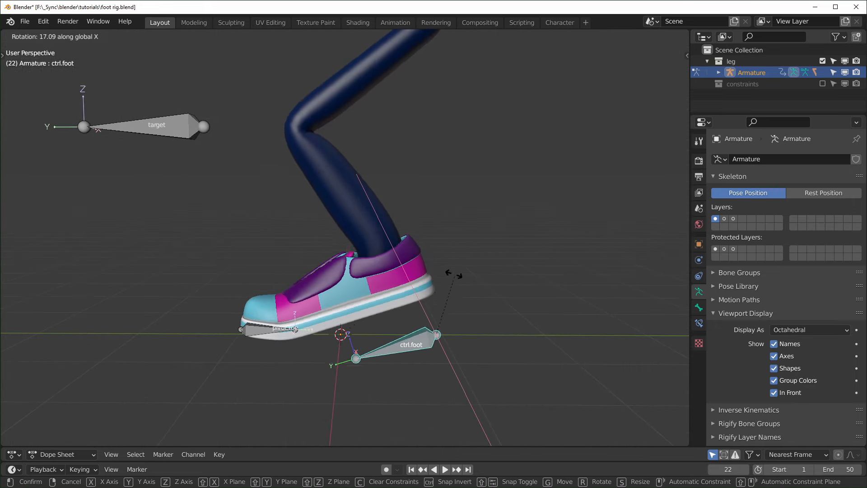
right_click(448, 262)
middle_drag(436, 305, 477, 313)
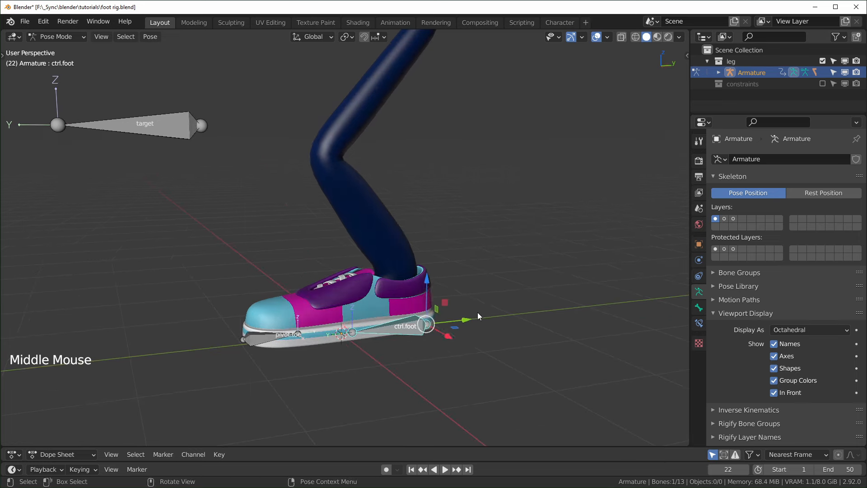
key(r)
key(y)
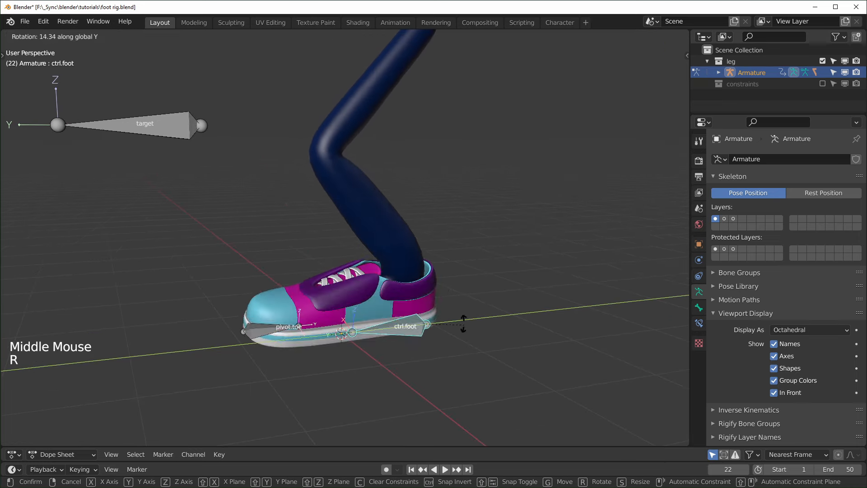
right_click(456, 316)
middle_drag(456, 316, 437, 315)
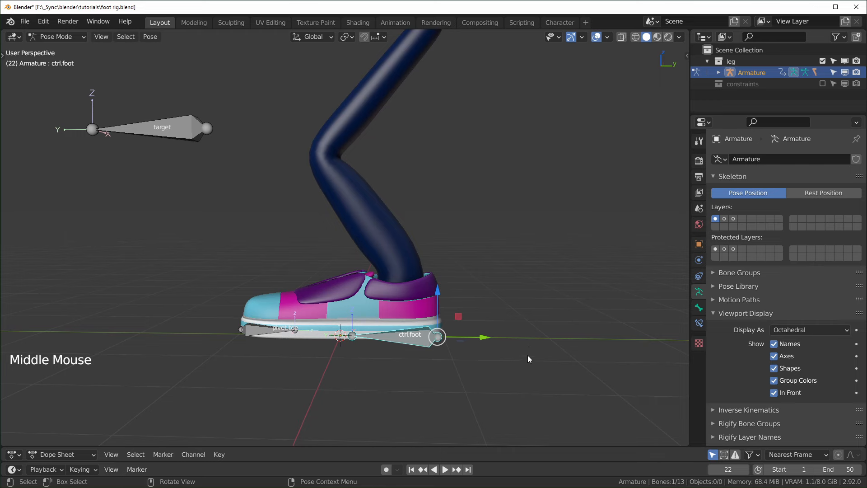
Step: Test further ctrl.foot rotations from several view angles, including about the global X axis with the leg straightened
key(r)
click(503, 397)
mouse_move(504, 397)
middle_down()
mouse_move(500, 416)
mouse_move(505, 402)
middle_up()
key(r)
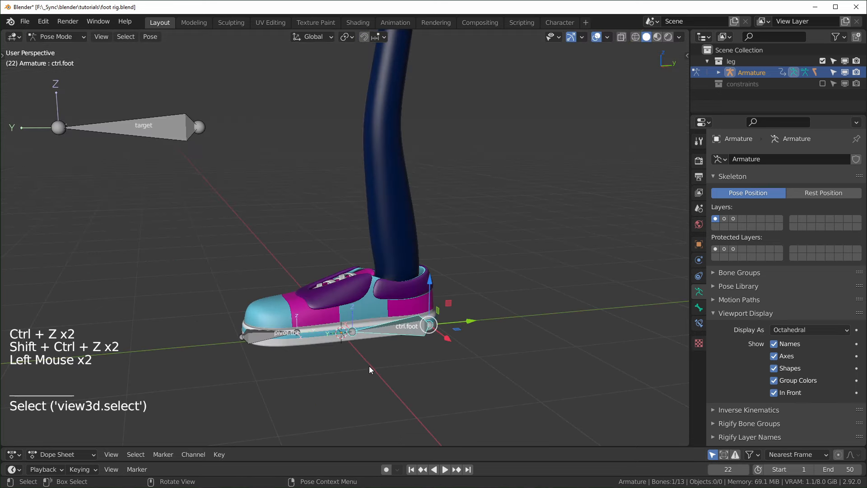
key(r)
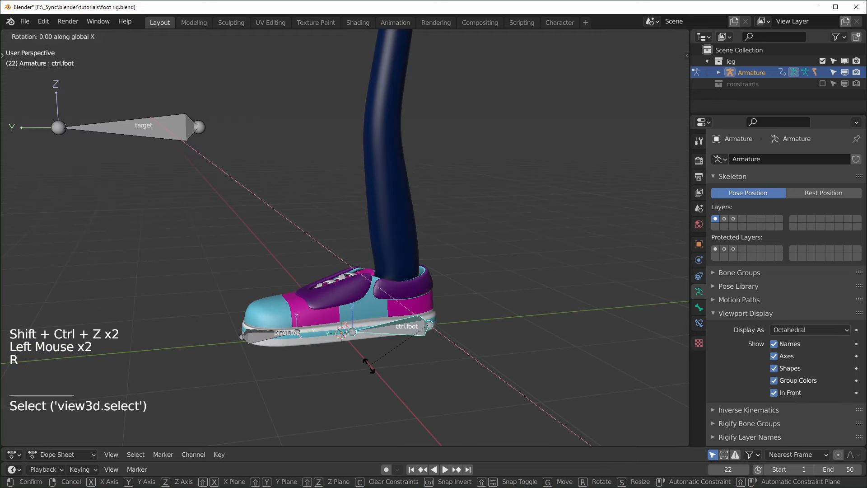
click(395, 402)
middle_drag(395, 403, 480, 384)
key(r)
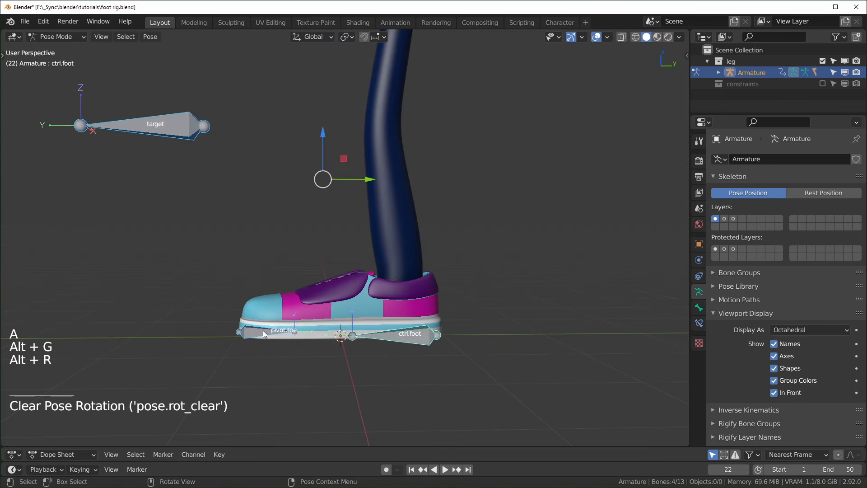
Step: Test rotating the pivot.toe bone to check the toe control
click(264, 334)
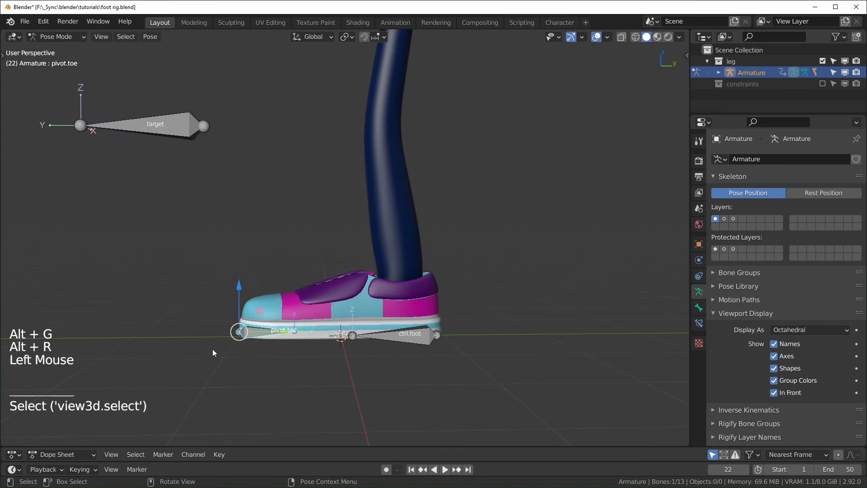
key(r)
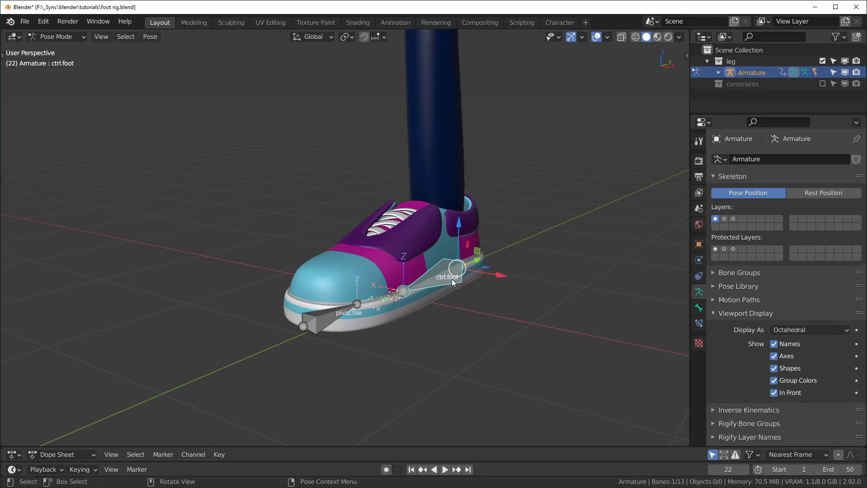
Step: Display only the second bone layer and test rotating pivot.heel about the global Y axis
click(724, 218)
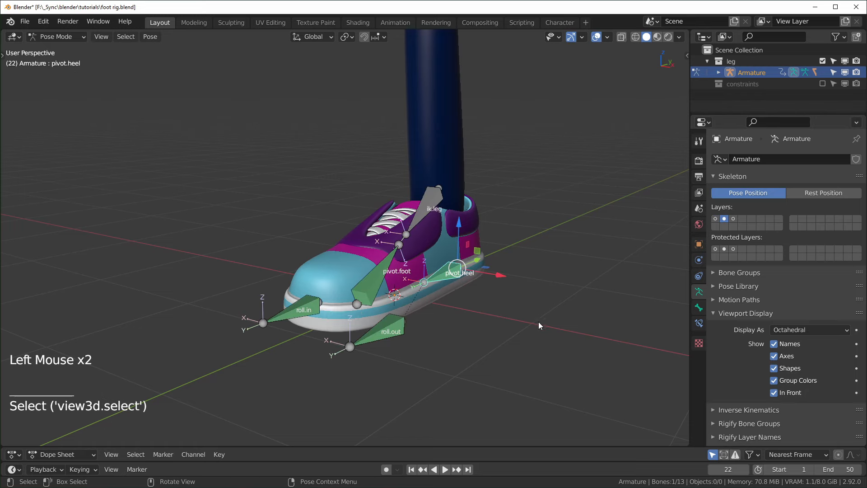
key(r)
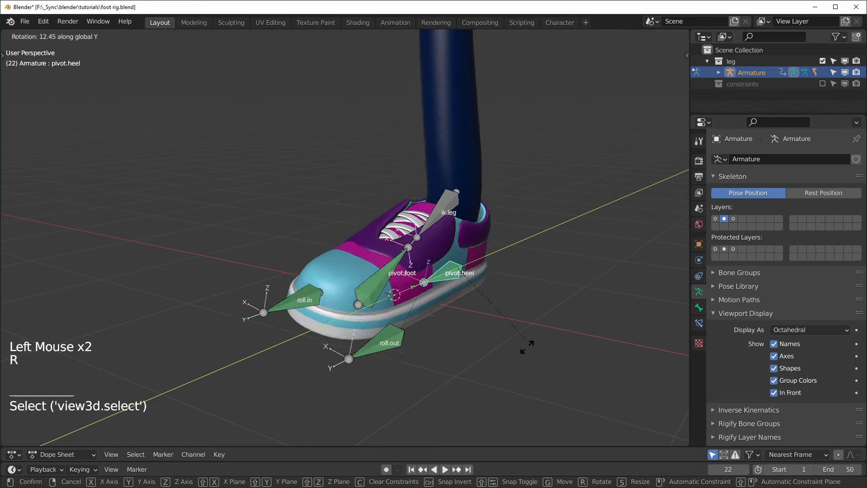